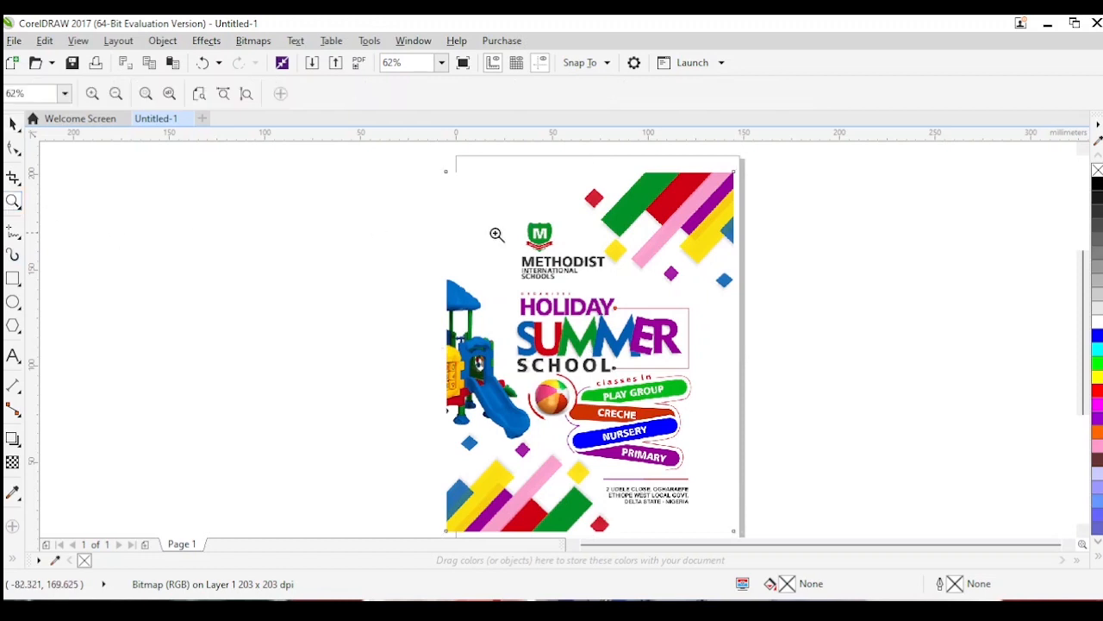
# Examine the finished Holiday Summer School flyer closely, including in a full-screen preview.
pyautogui.moveTo(443, 170); pyautogui.dragTo(711, 496)
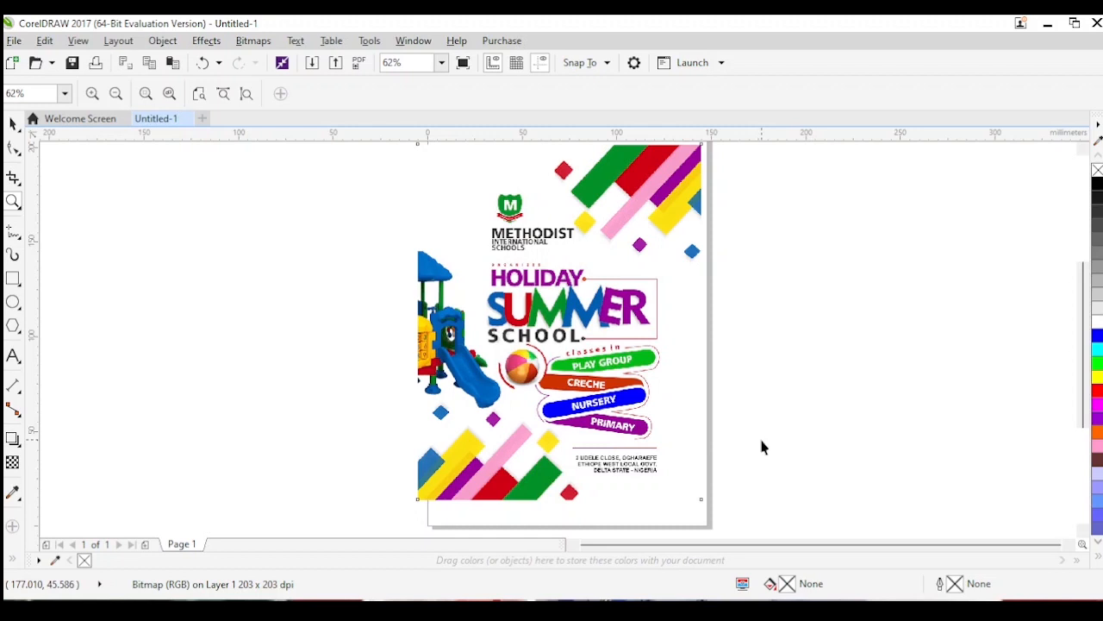
pyautogui.press('F9')
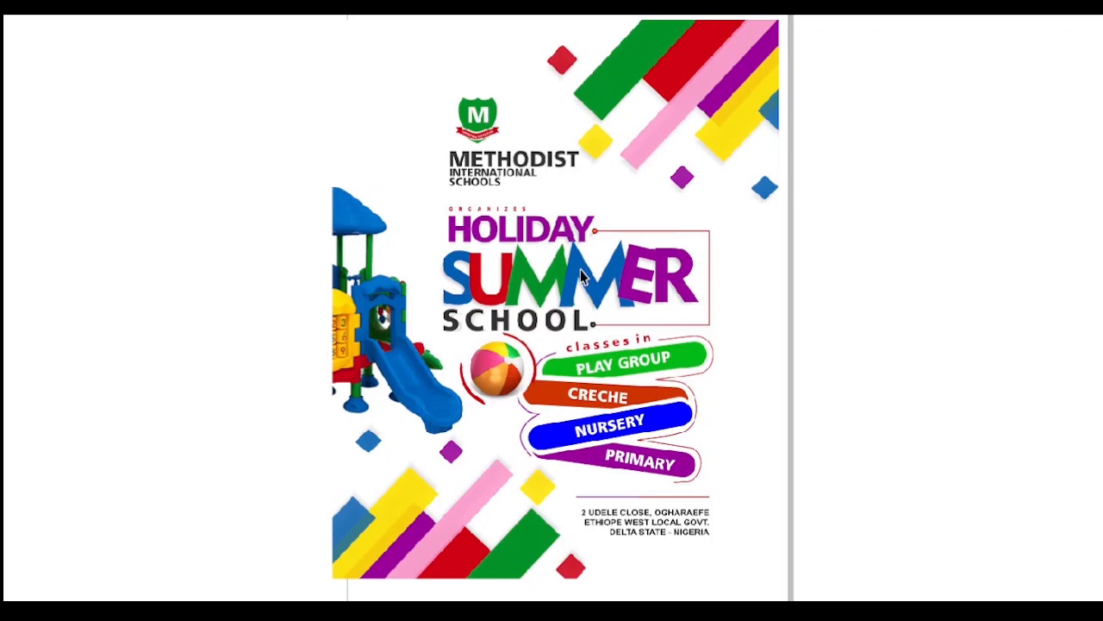
pyautogui.press('Escape')
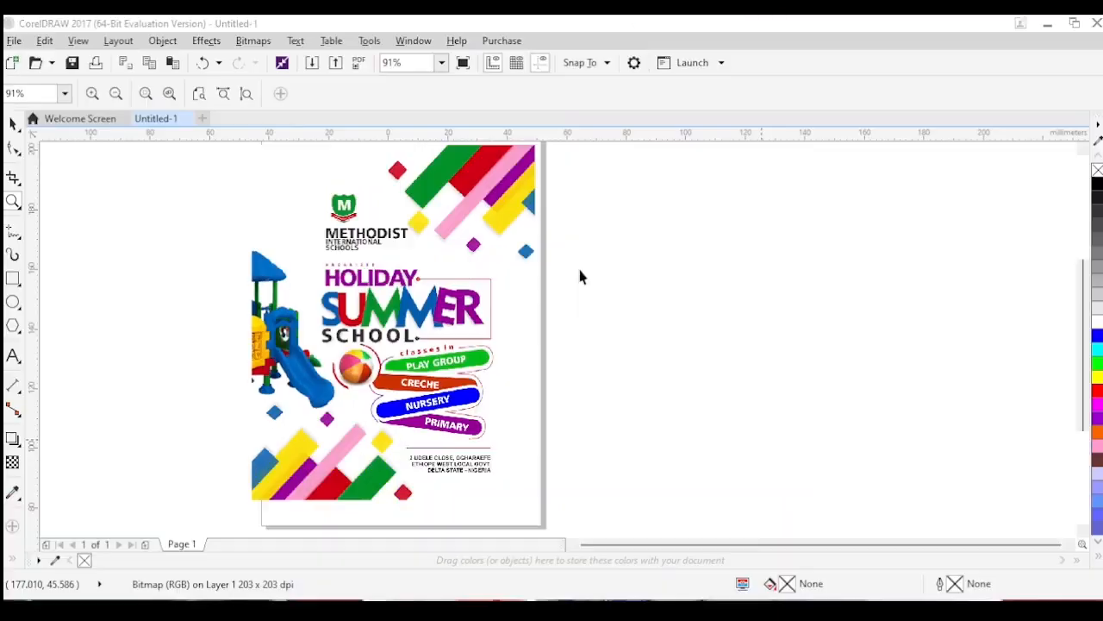
pyautogui.press('F4')
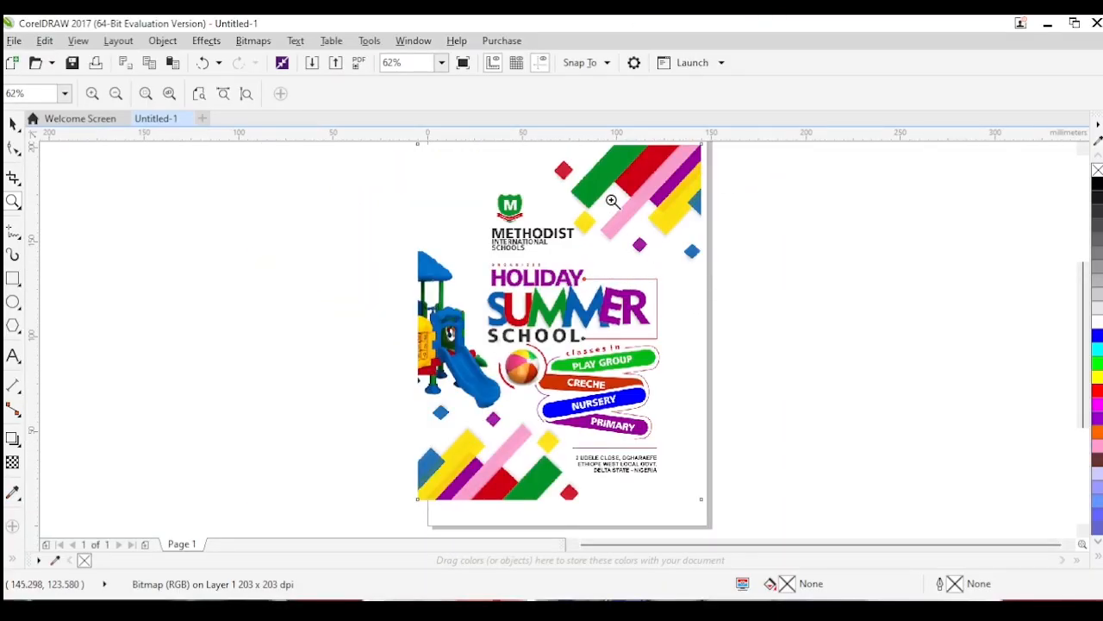
# Create a new blank document with an A5 page in millimetres and add a rectangle matching the page size.
pyautogui.click(202, 119)
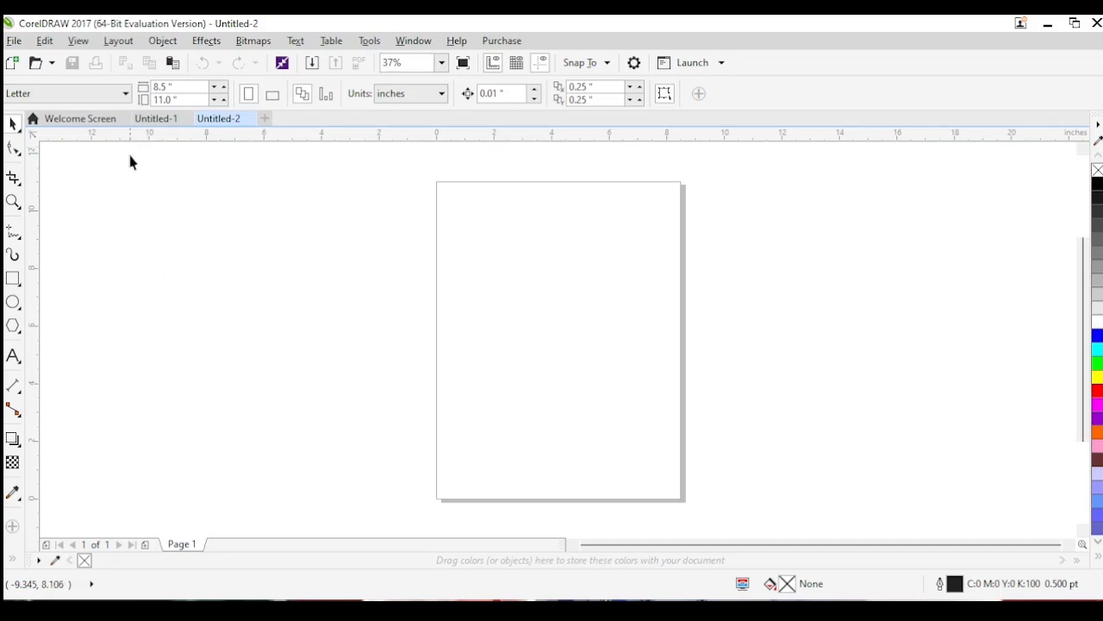
pyautogui.click(125, 95)
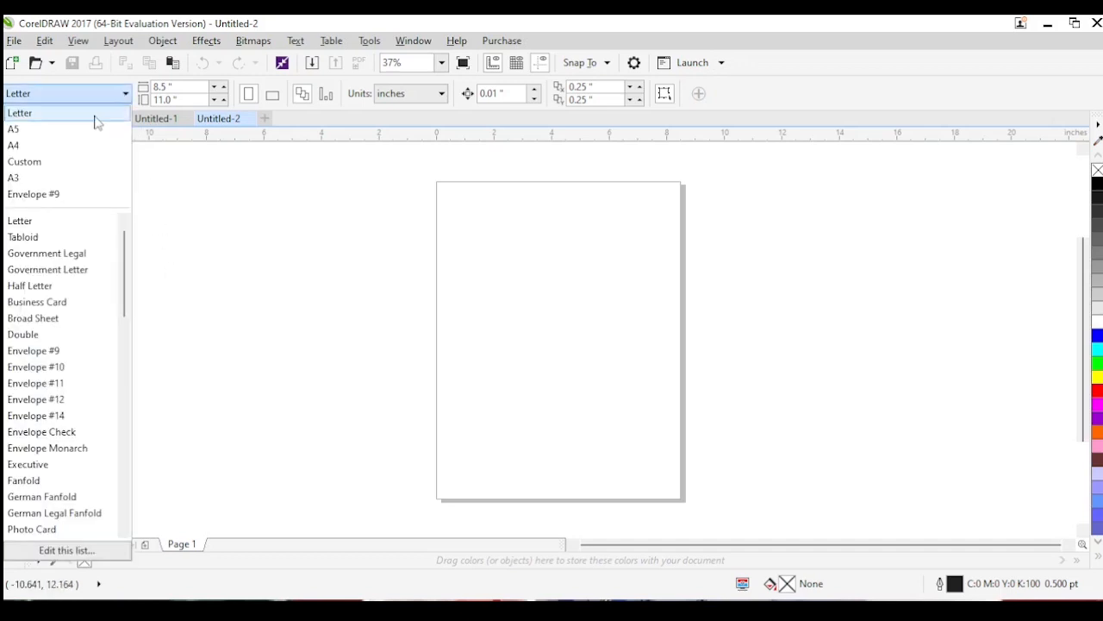
pyautogui.click(45, 131)
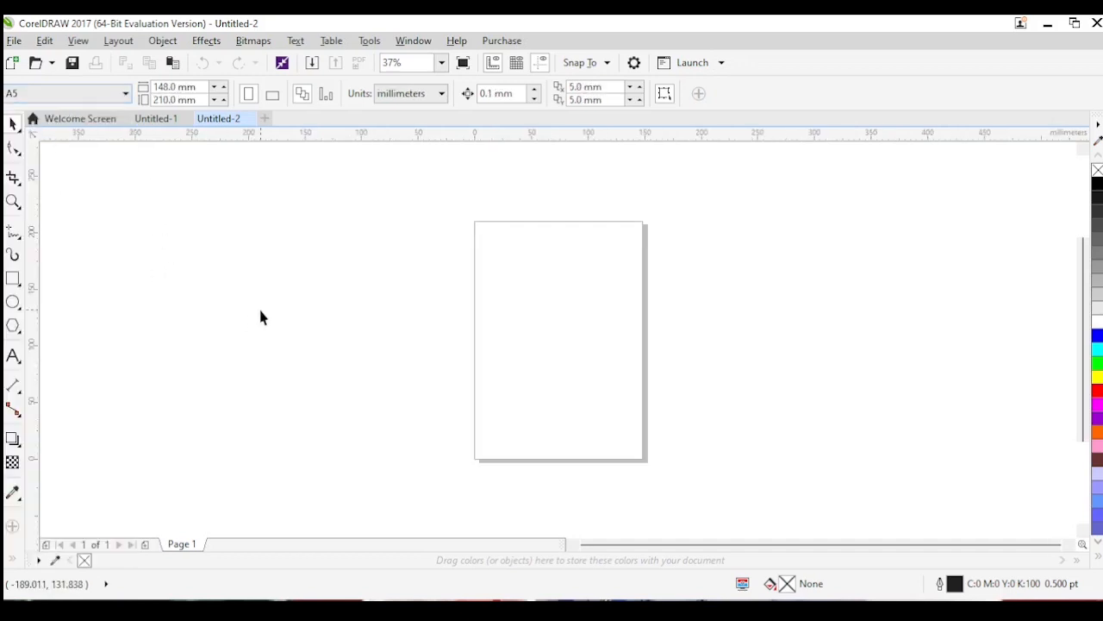
pyautogui.doubleClick(12, 280)
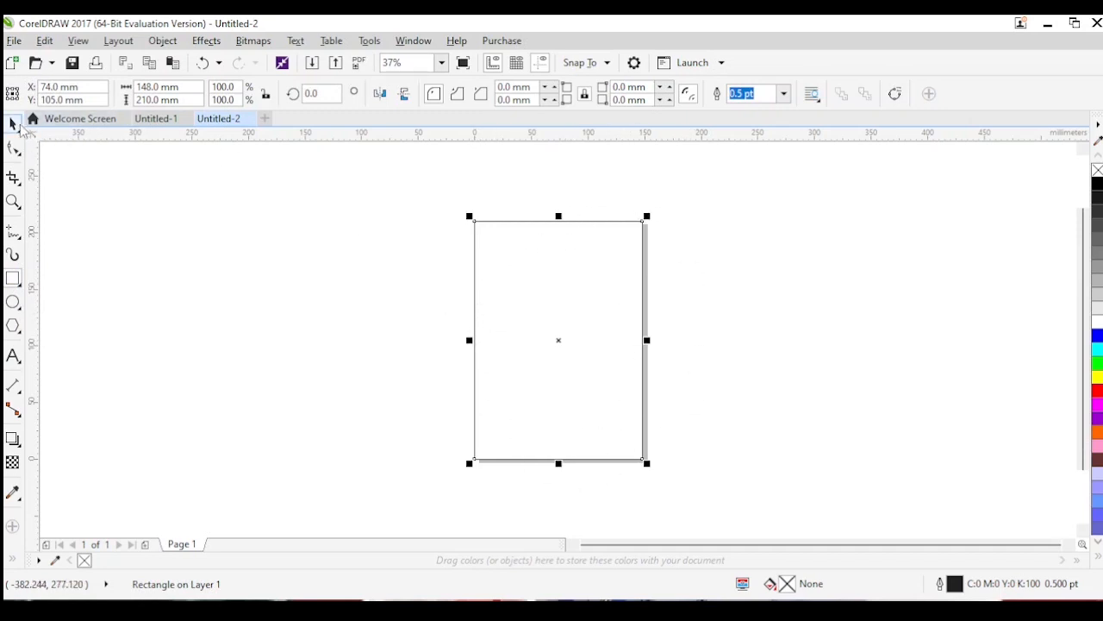
pyautogui.click(12, 125)
pyautogui.click(245, 259)
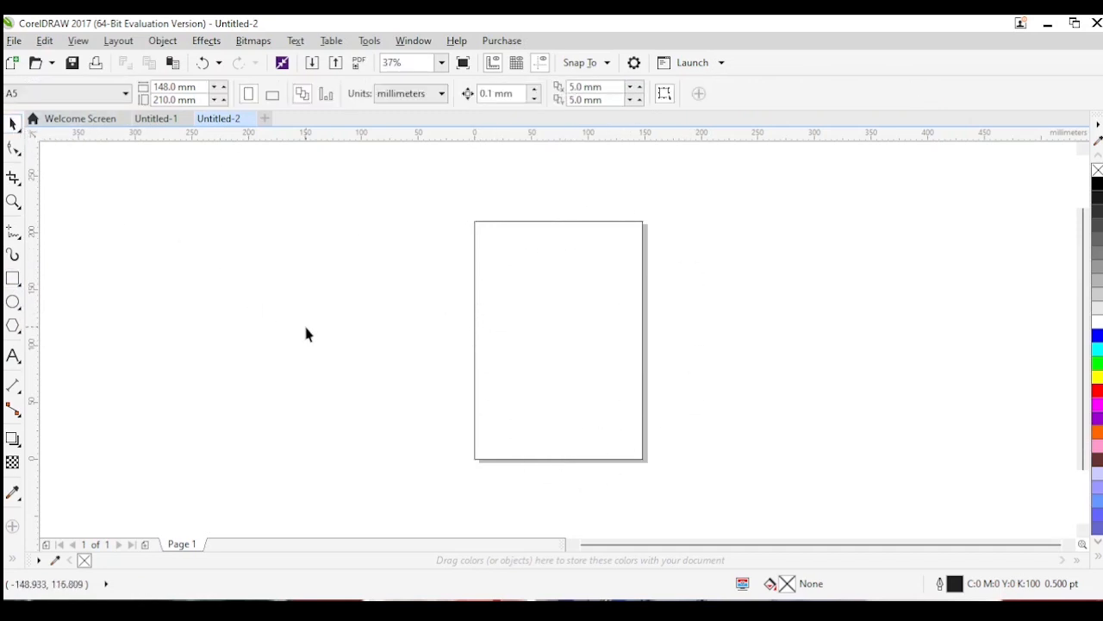
# Import the BALL and Summer Banner images from the logo folder and place them large, side by side, over the page.
pyautogui.click(312, 69)
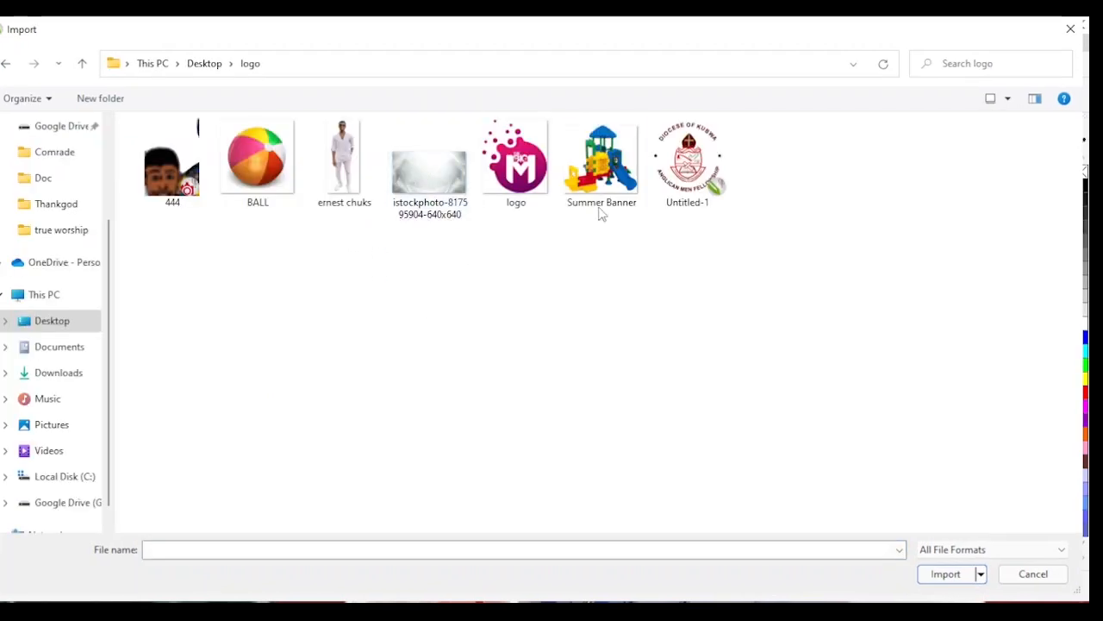
pyautogui.click(601, 207)
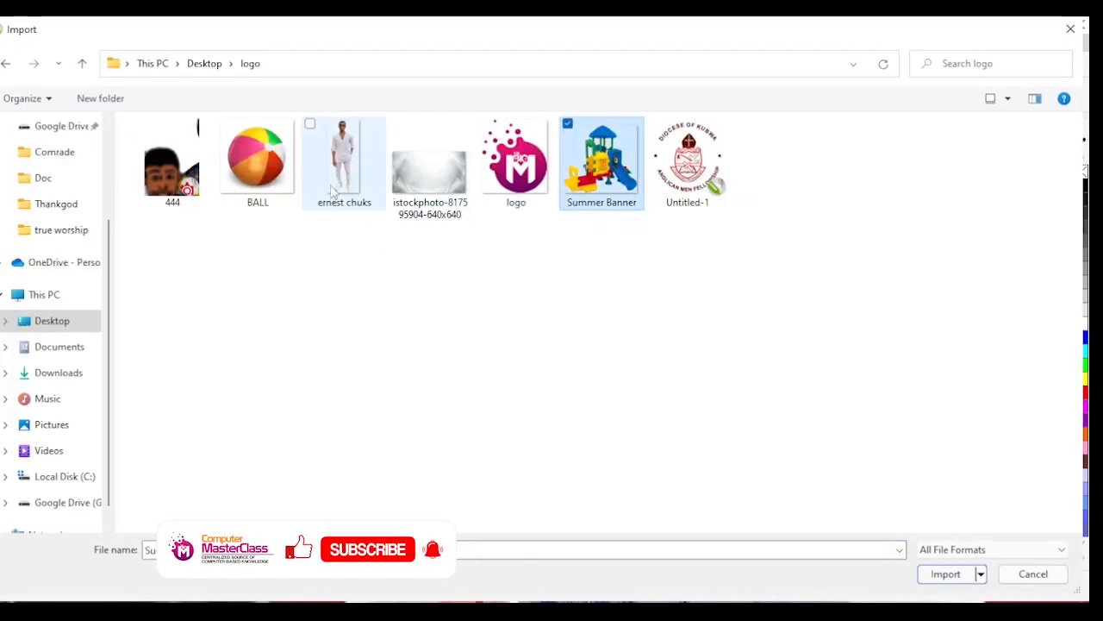
pyautogui.keyDown('ctrl'); pyautogui.click(257, 164); pyautogui.keyUp('ctrl')
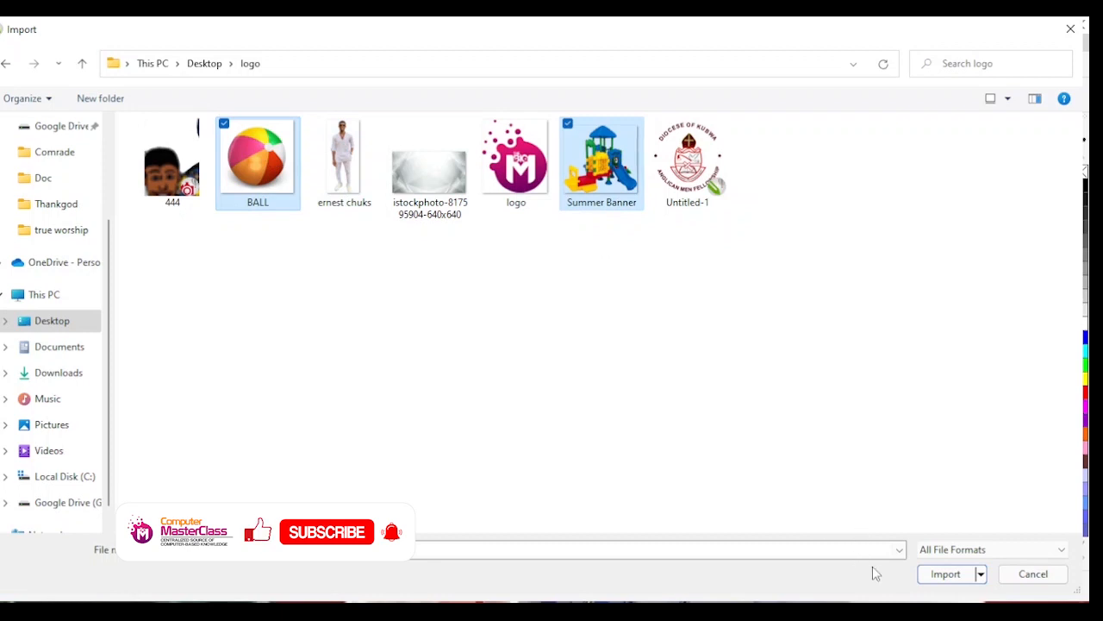
pyautogui.click(945, 573)
pyautogui.moveTo(340, 238); pyautogui.dragTo(560, 421)
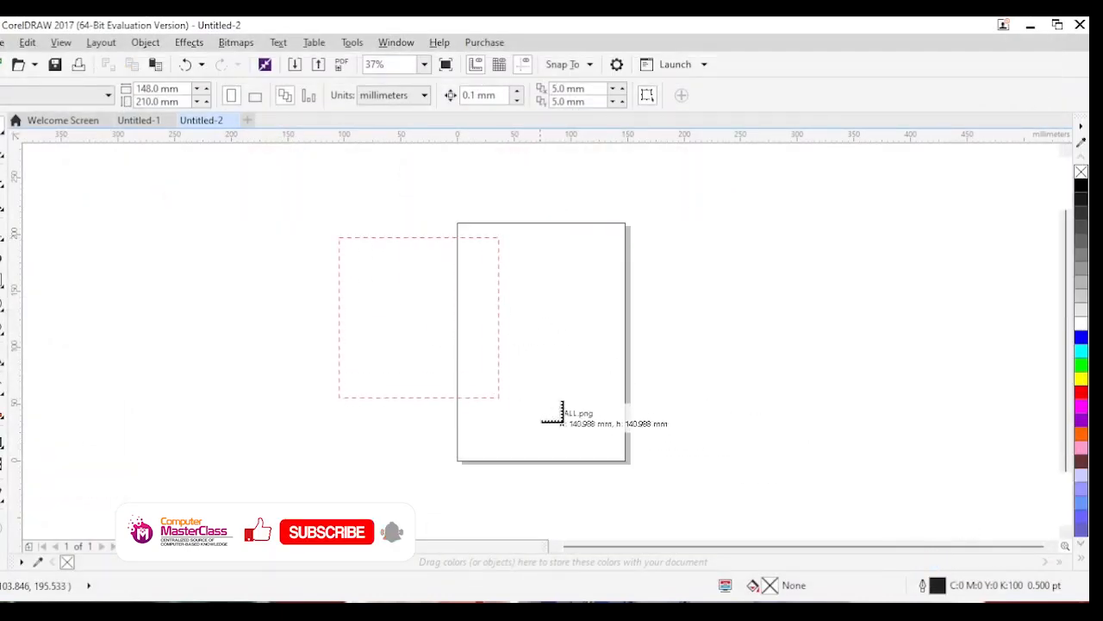
pyautogui.moveTo(478, 220); pyautogui.dragTo(685, 411)
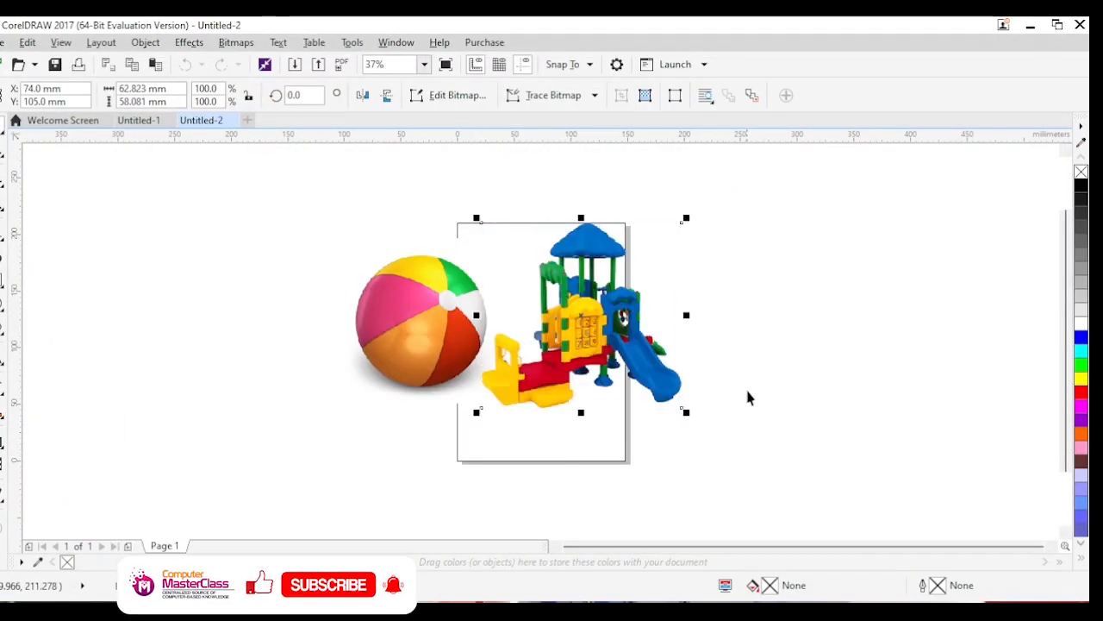
# Move the ball off the page and shrink the playground image to about 97 mm wide, placing it across the page's left edge as in the reference flyer.
pyautogui.moveTo(396, 326); pyautogui.dragTo(264, 387)
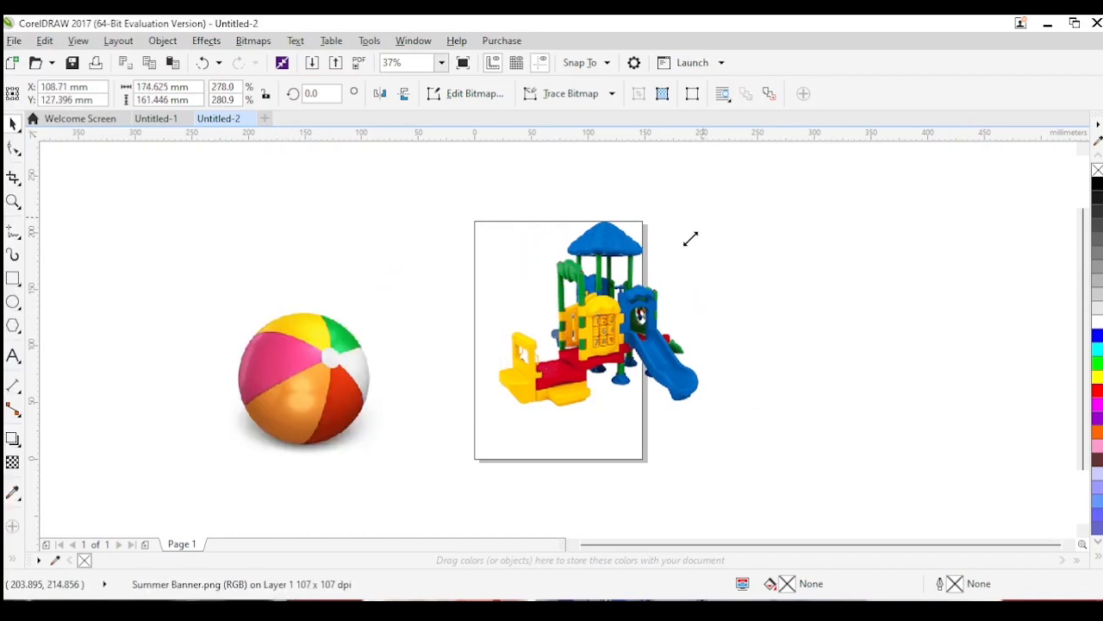
pyautogui.moveTo(691, 239); pyautogui.dragTo(622, 290)
pyautogui.moveTo(556, 354); pyautogui.dragTo(521, 295)
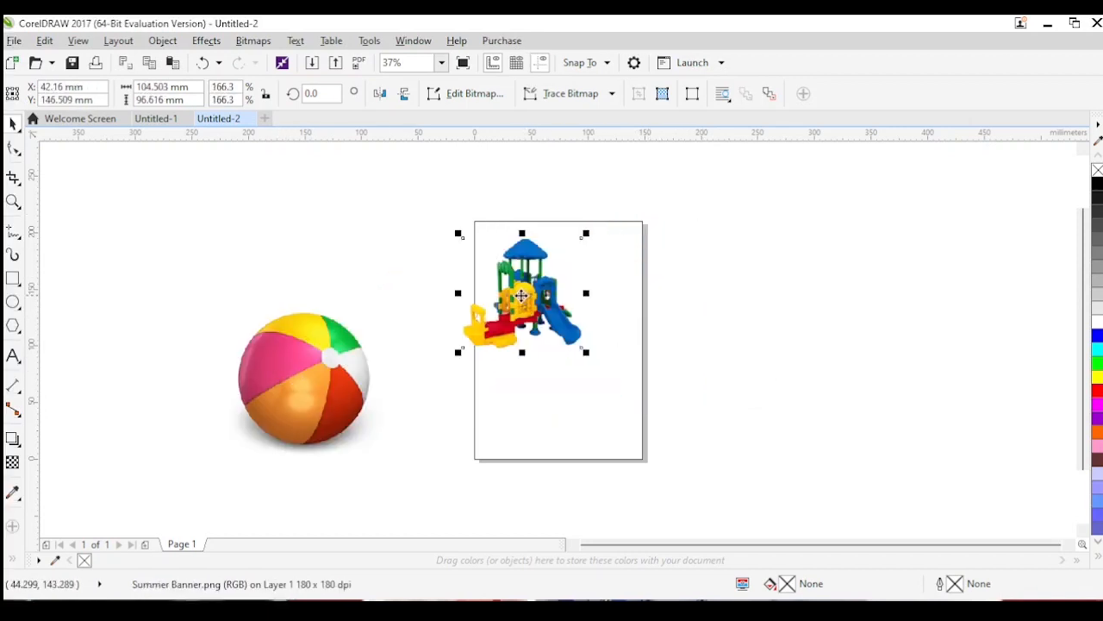
pyautogui.moveTo(586, 233); pyautogui.dragTo(578, 240)
pyautogui.moveTo(537, 308); pyautogui.dragTo(492, 348)
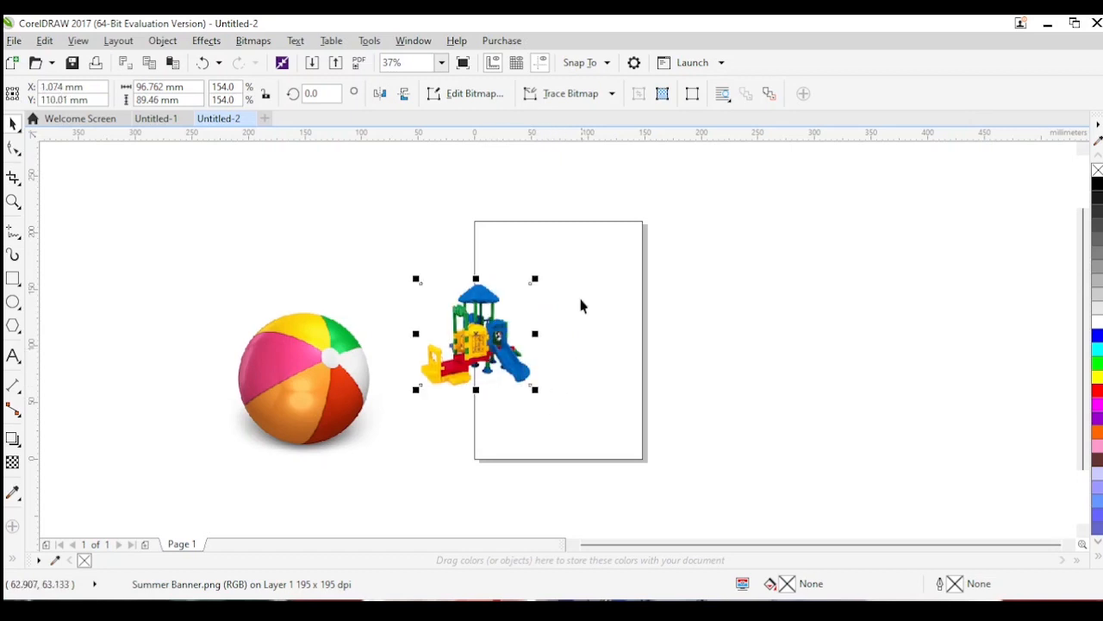
pyautogui.click(164, 119)
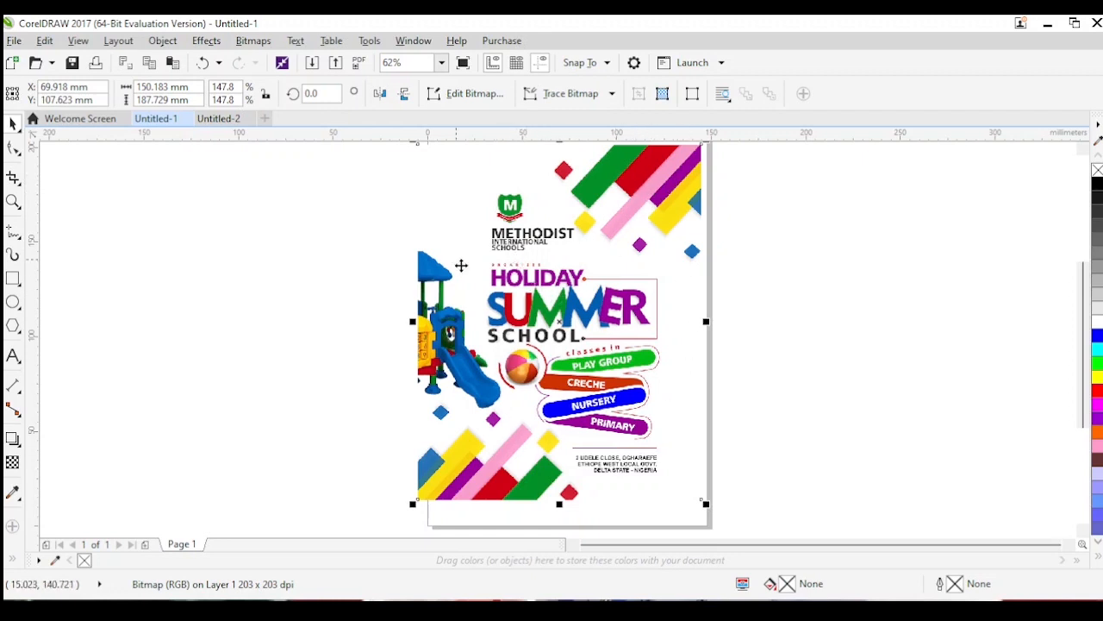
pyautogui.click(219, 118)
pyautogui.moveTo(466, 332); pyautogui.dragTo(461, 335)
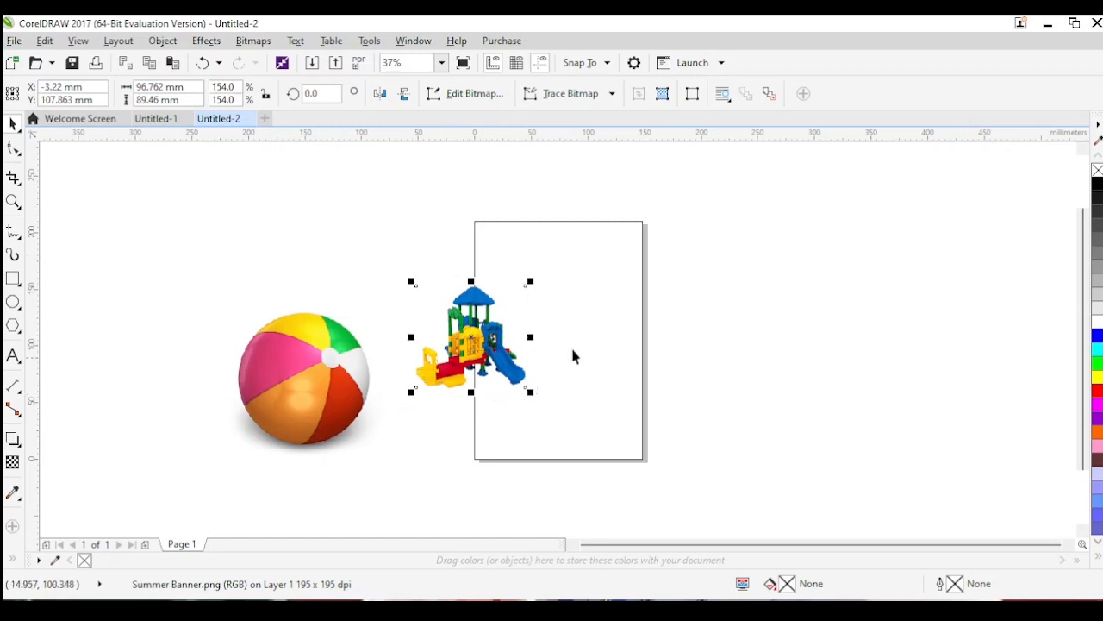
# Narrow the page-sized rectangle to a strip about 15 mm wide and rotate it 90 degrees.
pyautogui.click(605, 275)
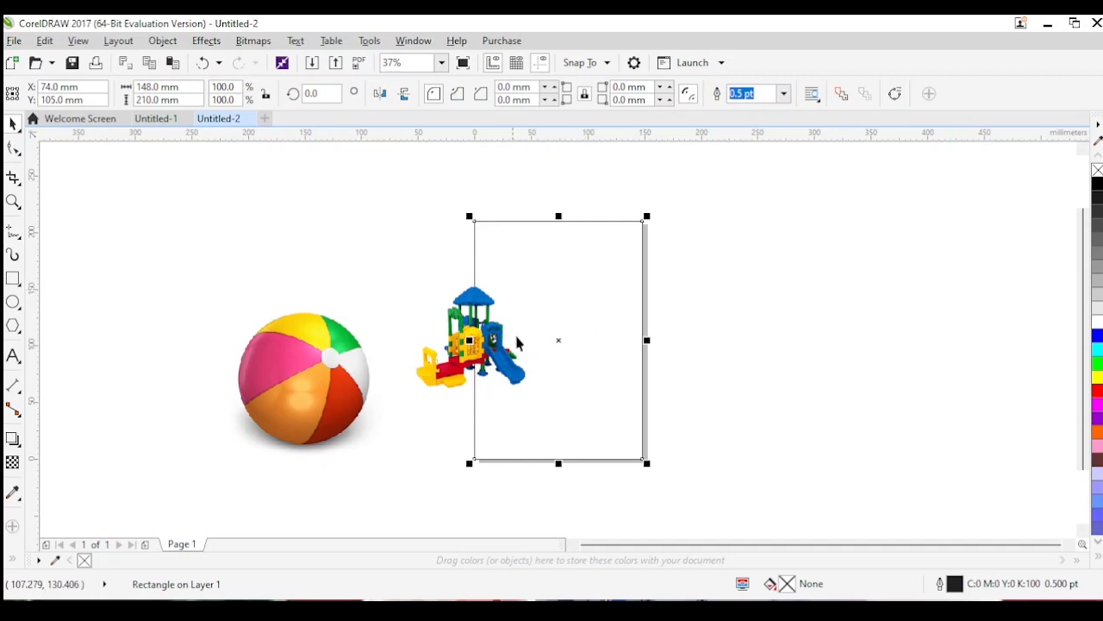
pyautogui.moveTo(469, 339); pyautogui.dragTo(621, 330)
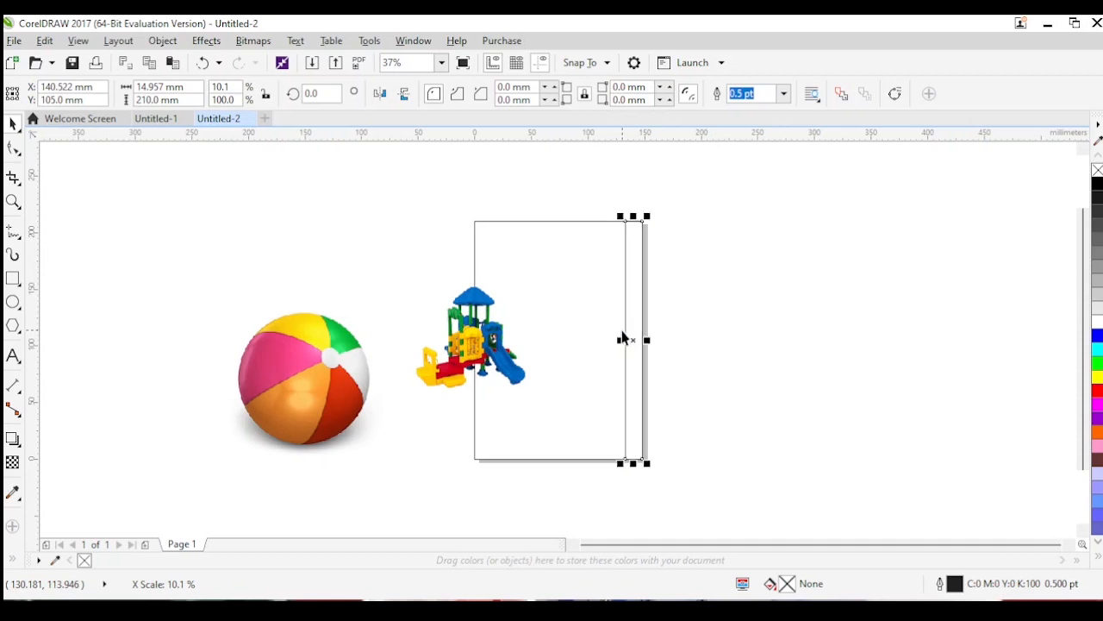
pyautogui.moveTo(635, 461); pyautogui.dragTo(623, 428)
pyautogui.moveTo(621, 288); pyautogui.dragTo(608, 330)
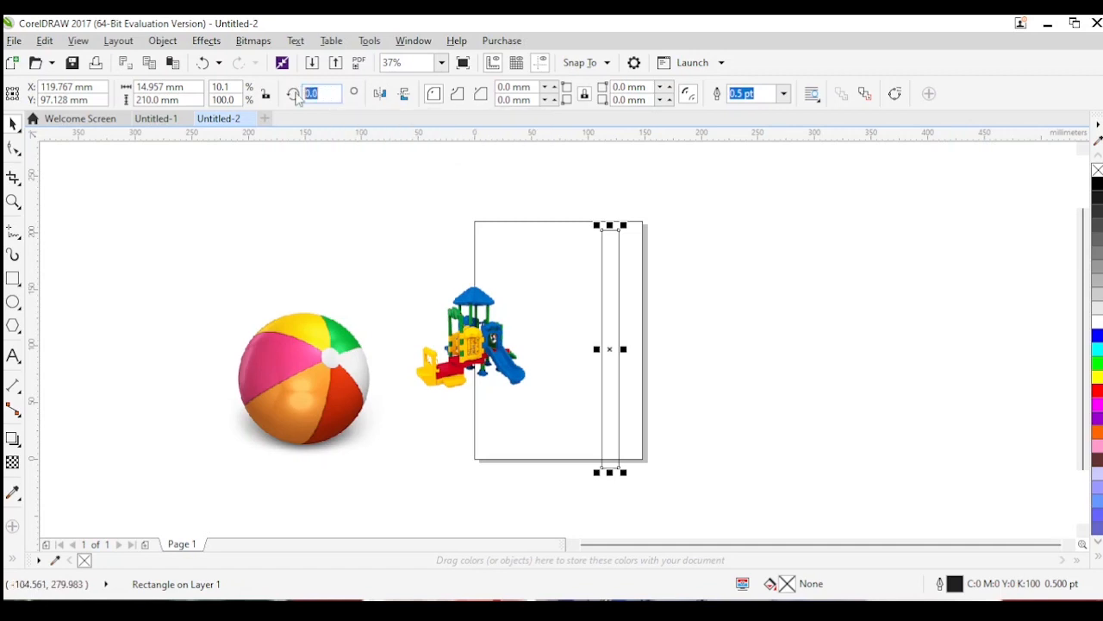
pyautogui.write('90')
pyautogui.press('Return')
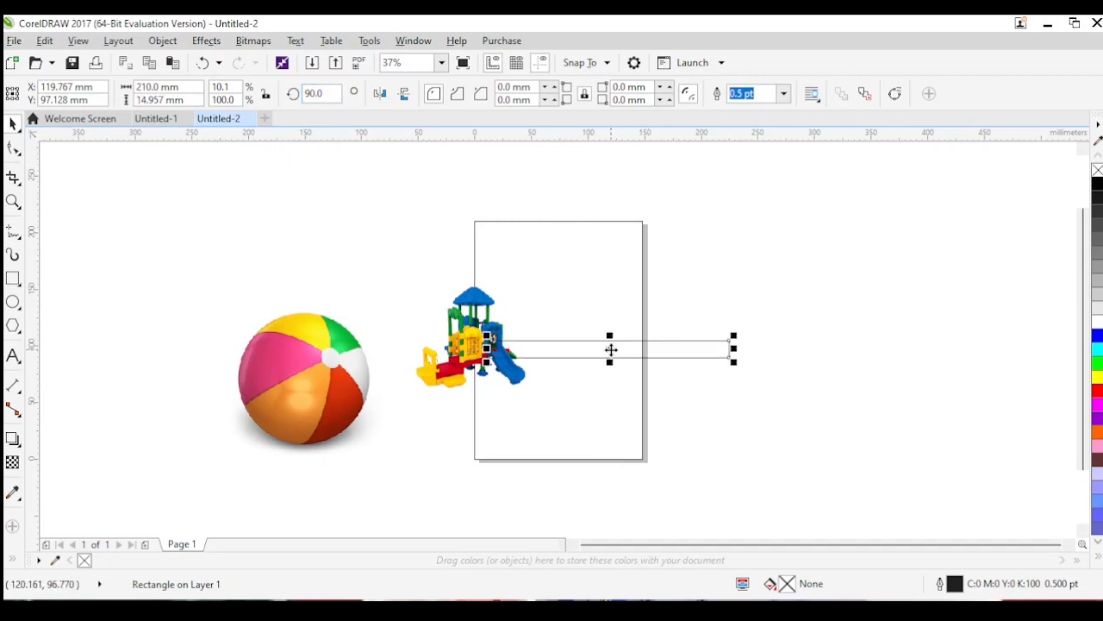
# Place the strip across the page's upper right edge, thinned to about 13 mm, and shift the ball and playground images up and to the right.
pyautogui.moveTo(612, 355); pyautogui.dragTo(703, 260)
pyautogui.moveTo(493, 335); pyautogui.dragTo(519, 332)
pyautogui.moveTo(301, 386); pyautogui.dragTo(363, 326)
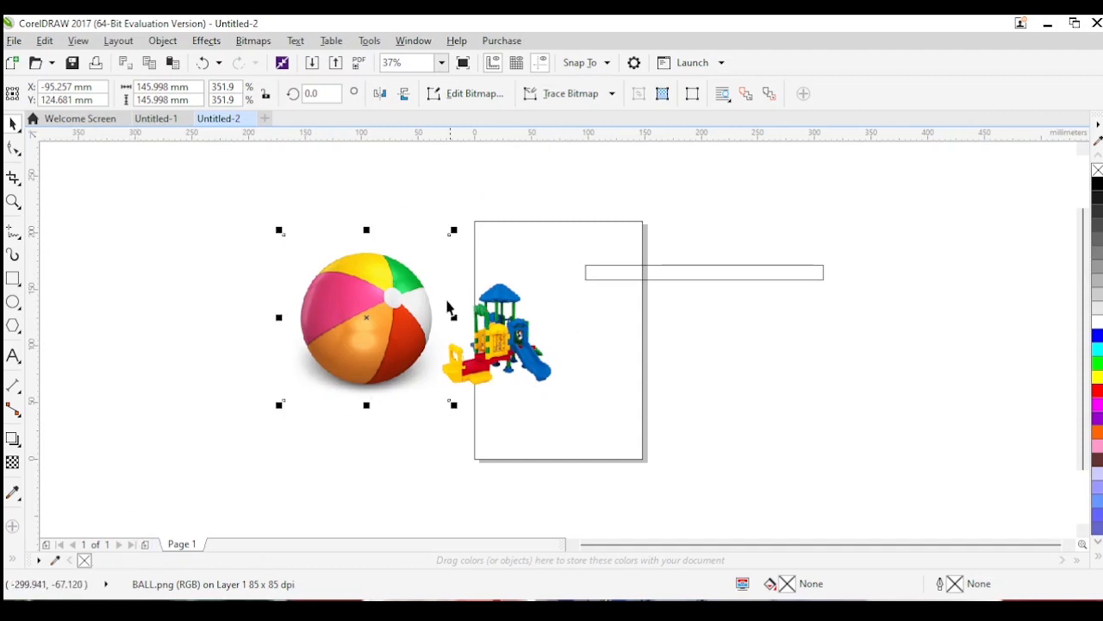
pyautogui.moveTo(517, 353); pyautogui.dragTo(532, 304)
# Check the reference flyer's stripes, then fill the strip with a green sampled from the playground image.
pyautogui.click(632, 274)
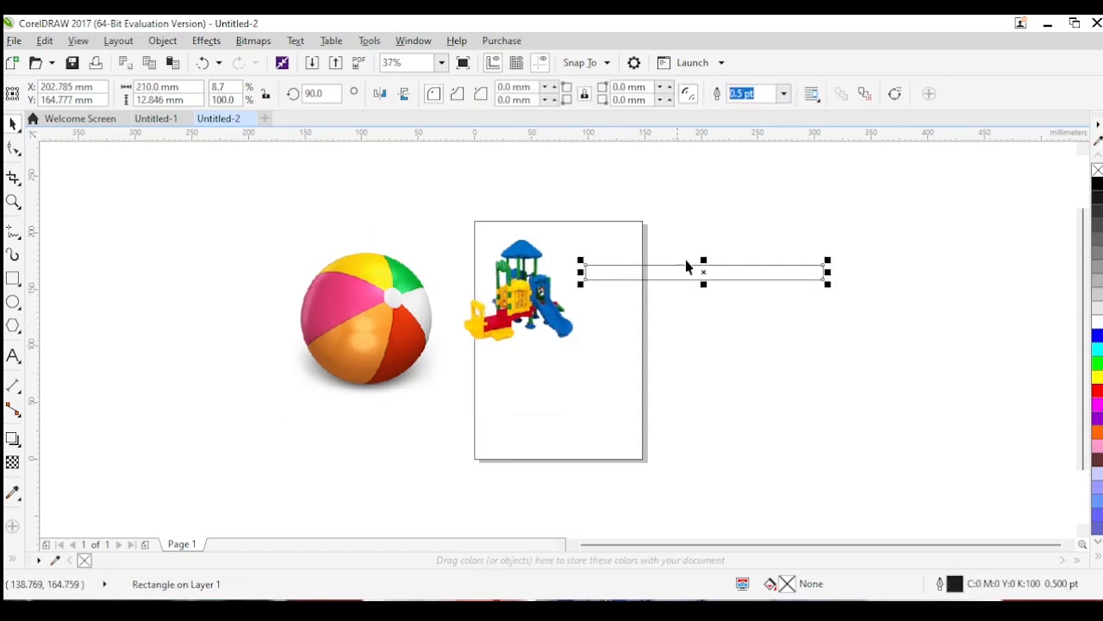
pyautogui.click(156, 118)
pyautogui.click(564, 210)
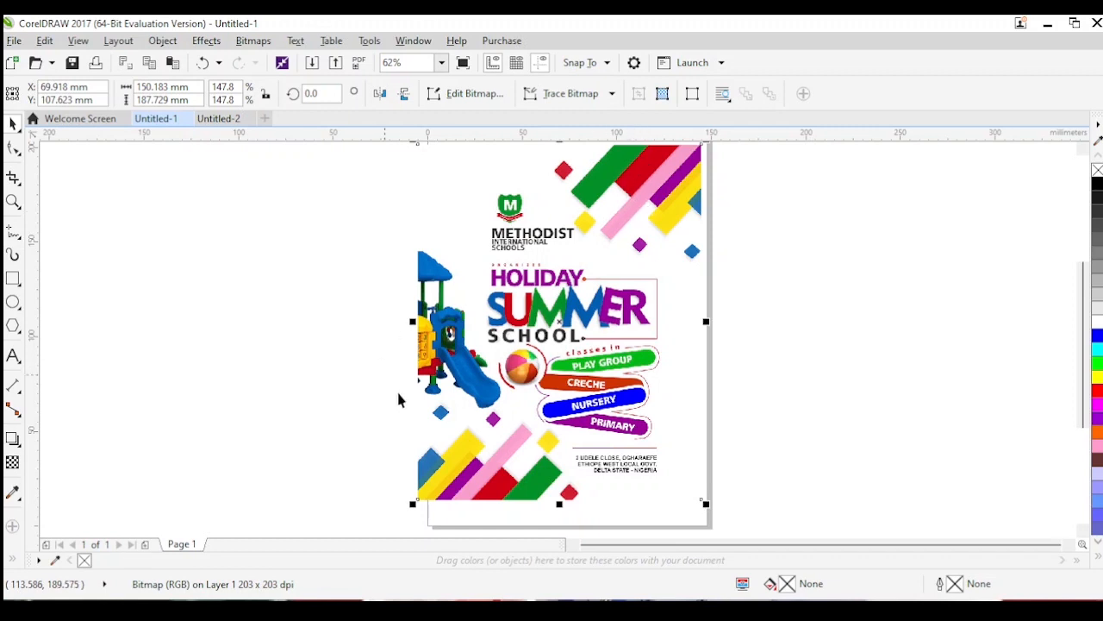
pyautogui.click(221, 120)
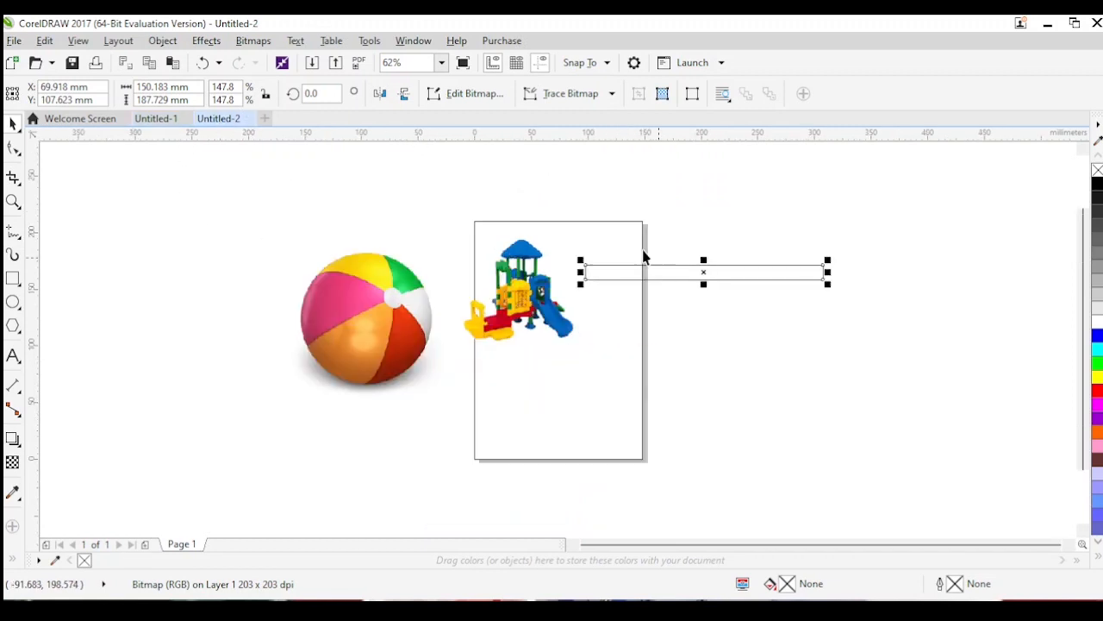
pyautogui.click(536, 290)
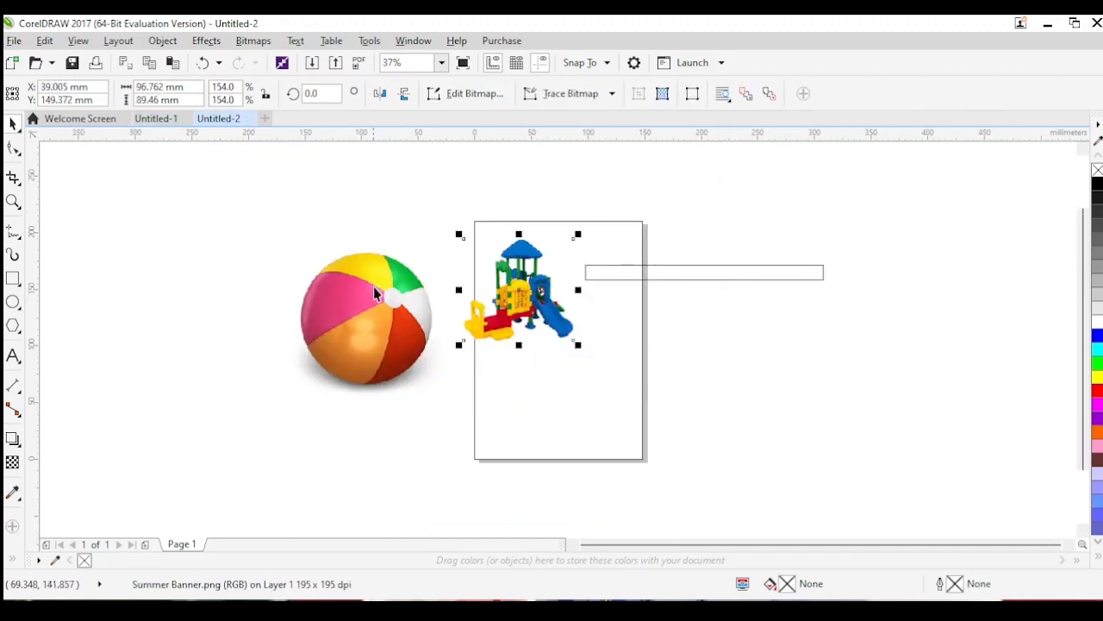
pyautogui.click(54, 560)
pyautogui.click(507, 269)
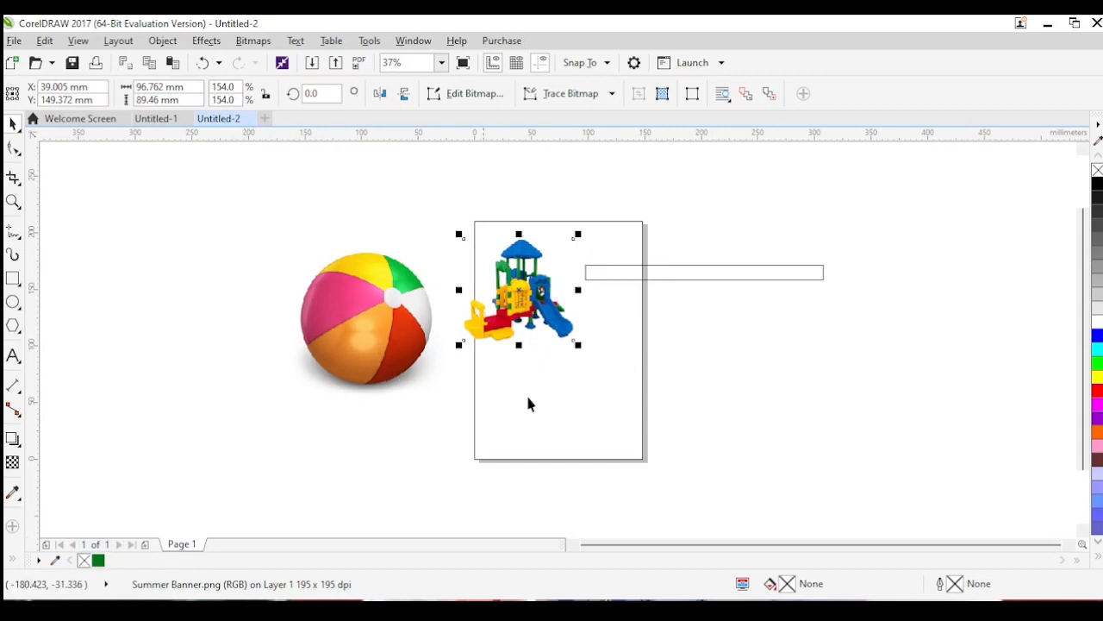
pyautogui.click(708, 274)
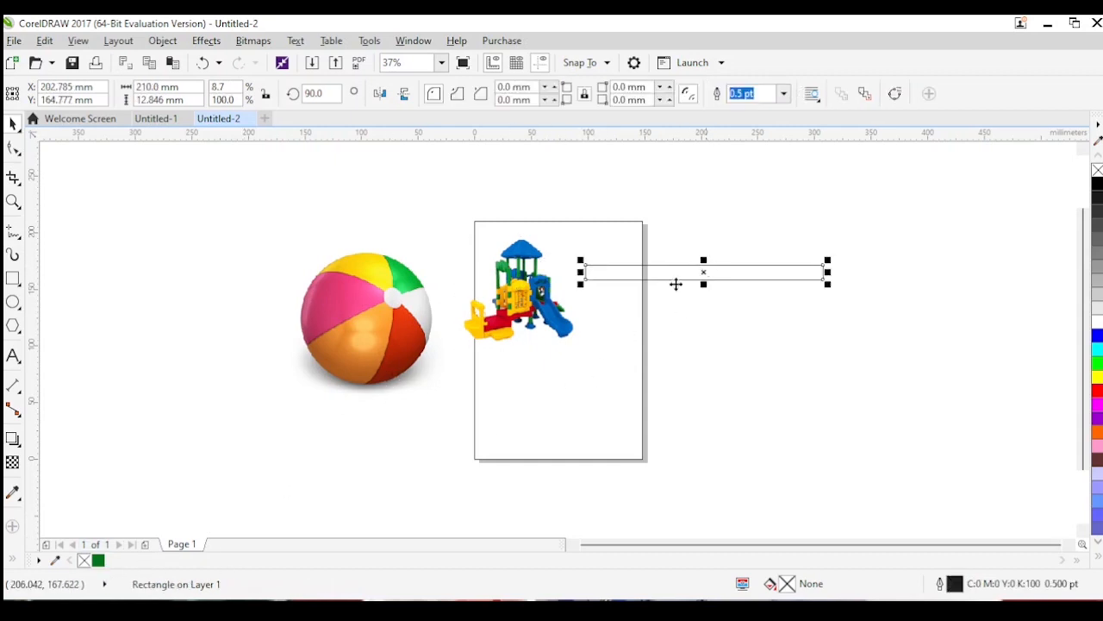
pyautogui.click(99, 562)
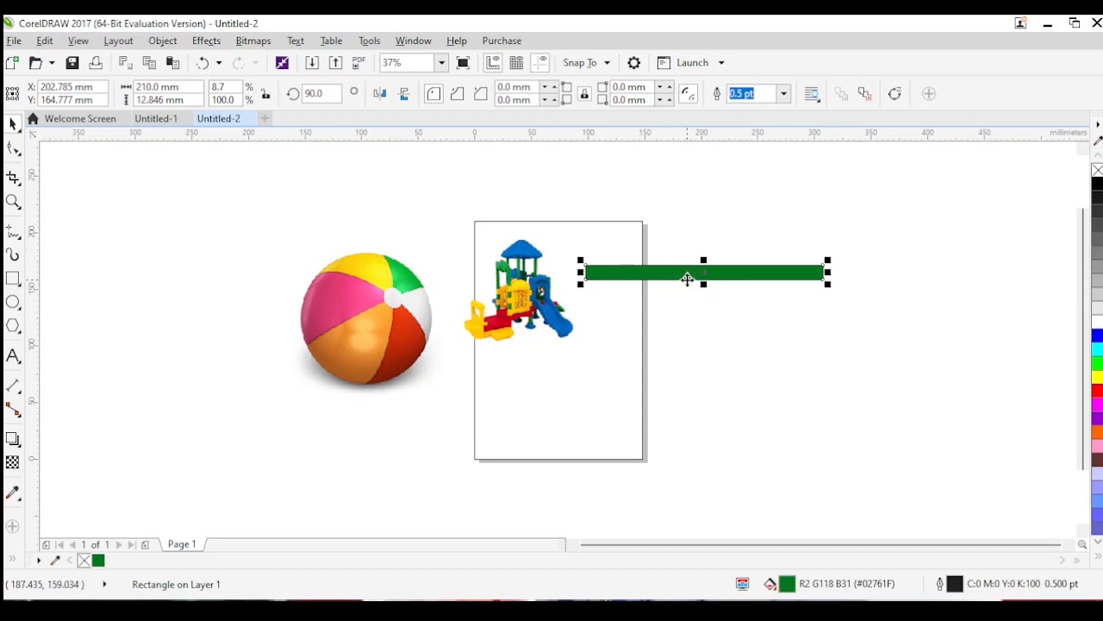
# Duplicate the green strip twice into a staggered stack below it, making the copies about 16 mm thick.
pyautogui.moveTo(690, 274); pyautogui.dragTo(730, 298)
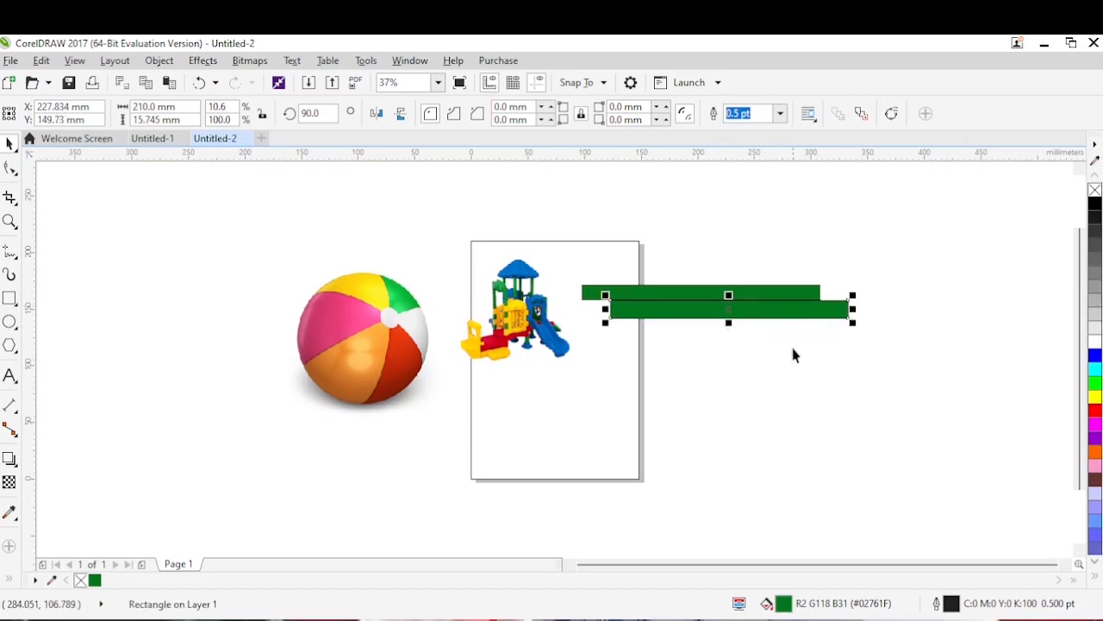
pyautogui.click(704, 328)
pyautogui.moveTo(705, 311); pyautogui.dragTo(651, 335)
pyautogui.hotkey('ctrl', 'z')
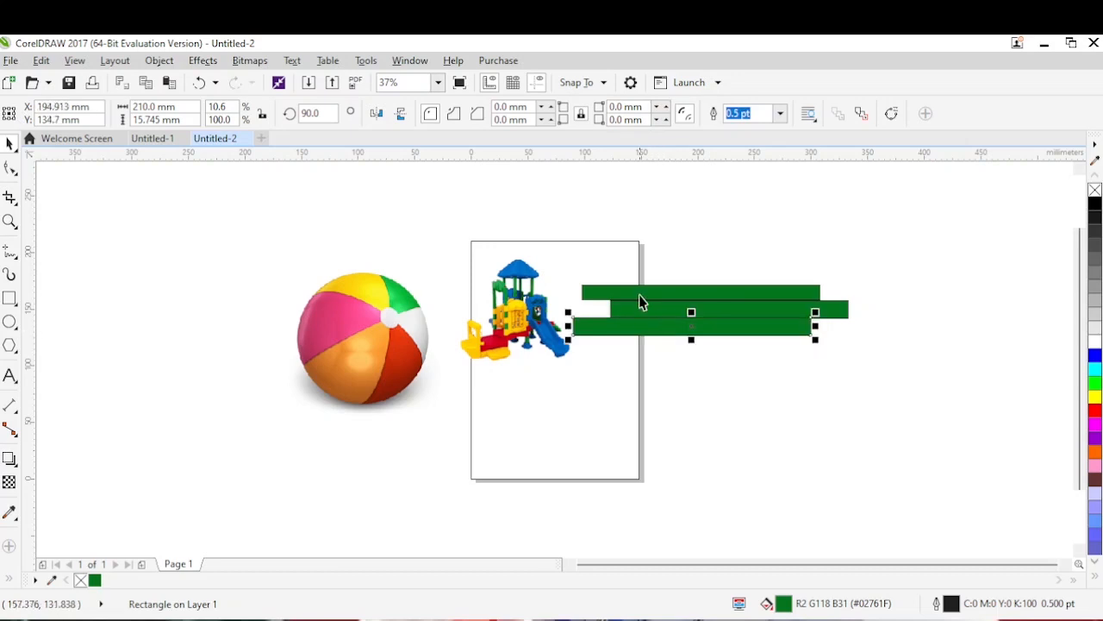
# Shift the upper two green strips slightly right and lengthen the lowest strip leftward to about 217 mm.
pyautogui.moveTo(638, 294); pyautogui.dragTo(648, 310)
pyautogui.click(646, 328)
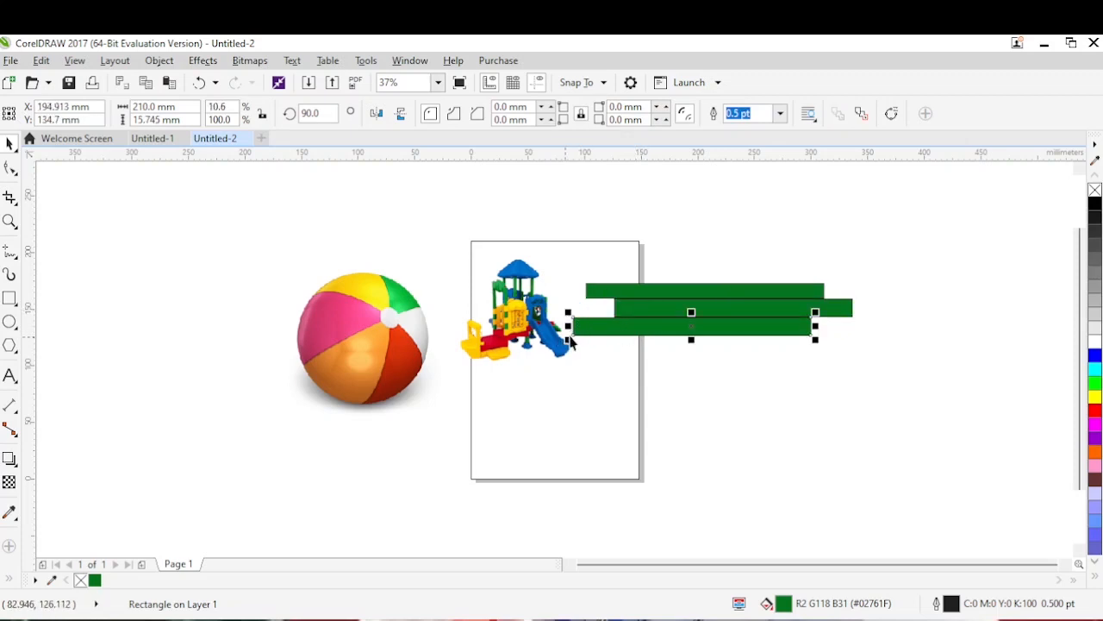
pyautogui.moveTo(568, 326); pyautogui.dragTo(560, 326)
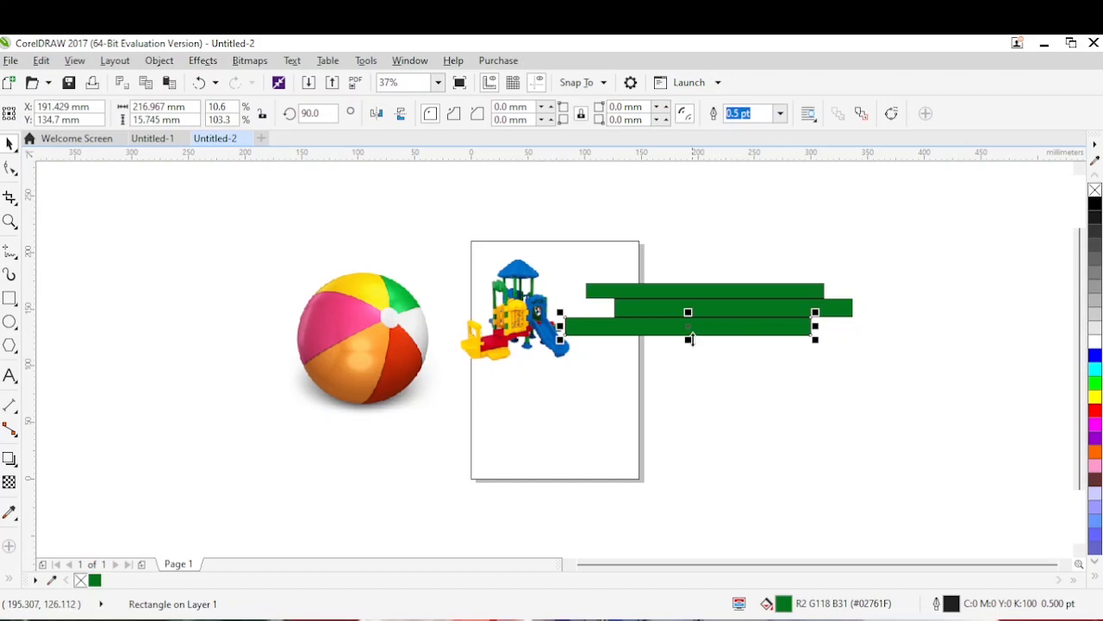
# Duplicate the lowest green strip downward three times to extend the staggered stack to six strips.
pyautogui.moveTo(688, 340); pyautogui.dragTo(722, 346)
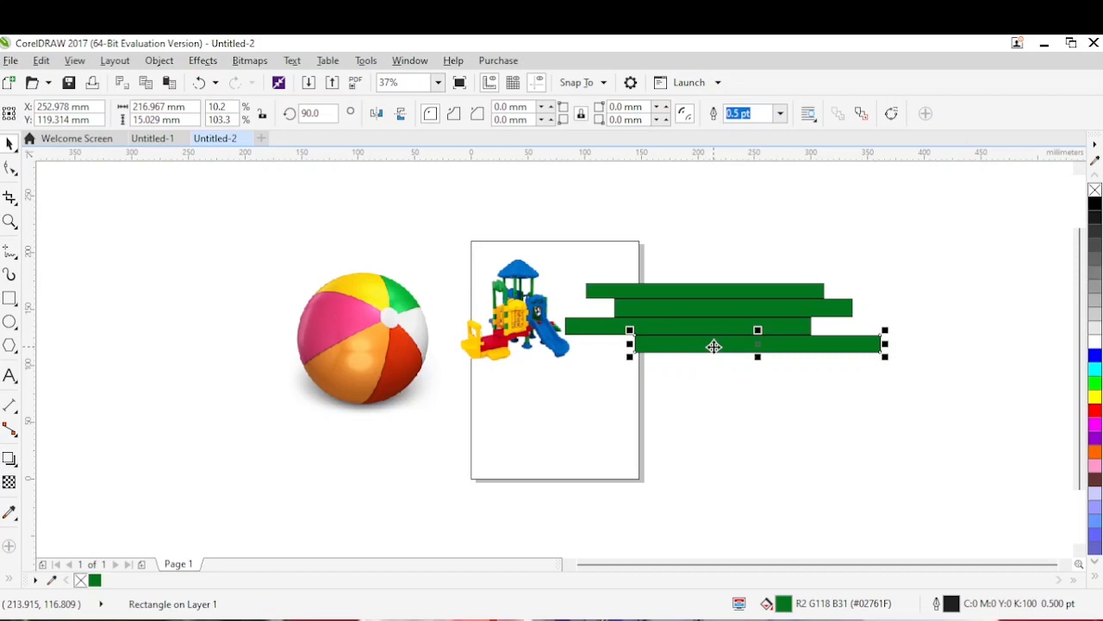
pyautogui.moveTo(714, 347); pyautogui.dragTo(750, 399)
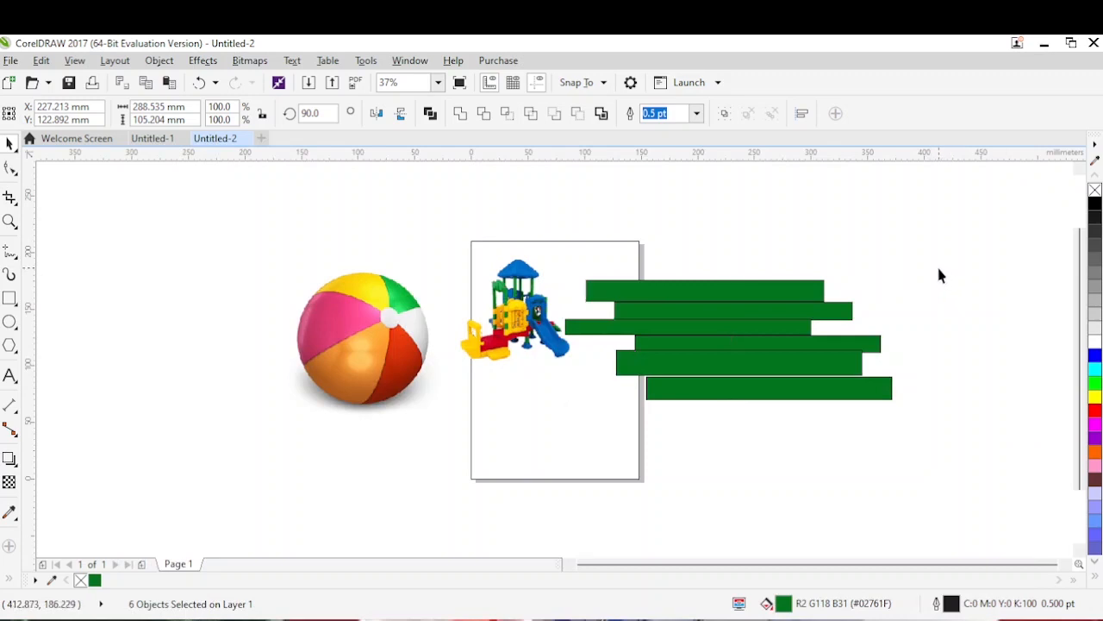
pyautogui.click(939, 276)
pyautogui.moveTo(938, 272); pyautogui.dragTo(523, 431)
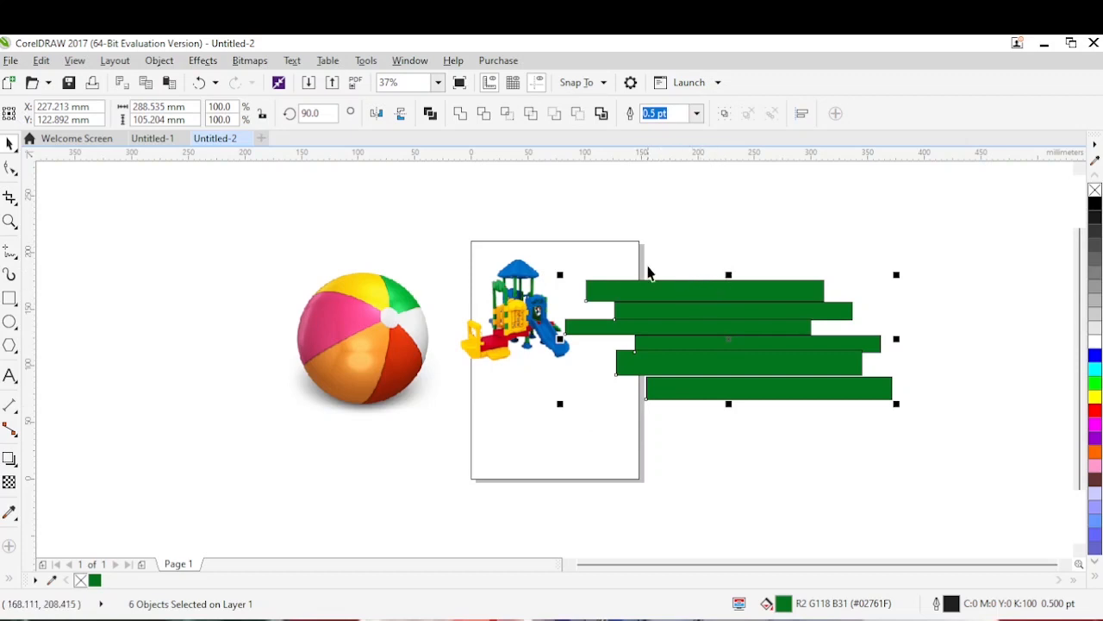
pyautogui.click(681, 258)
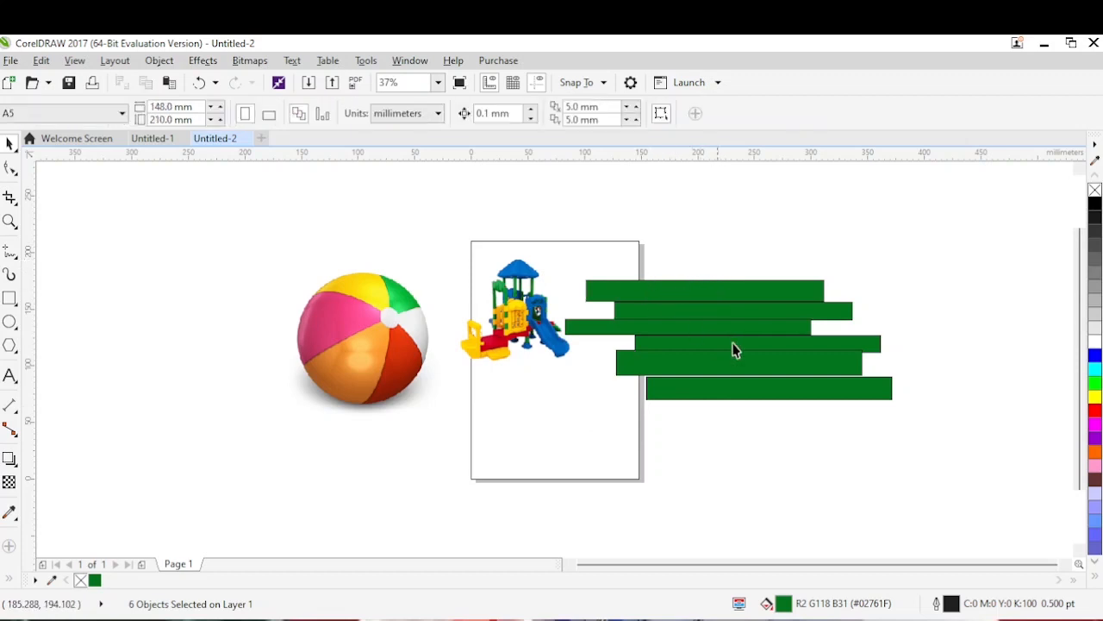
# Nudge the lowest strip slightly left and thicken it upward to about 22 mm to meet the strip above.
pyautogui.click(732, 392)
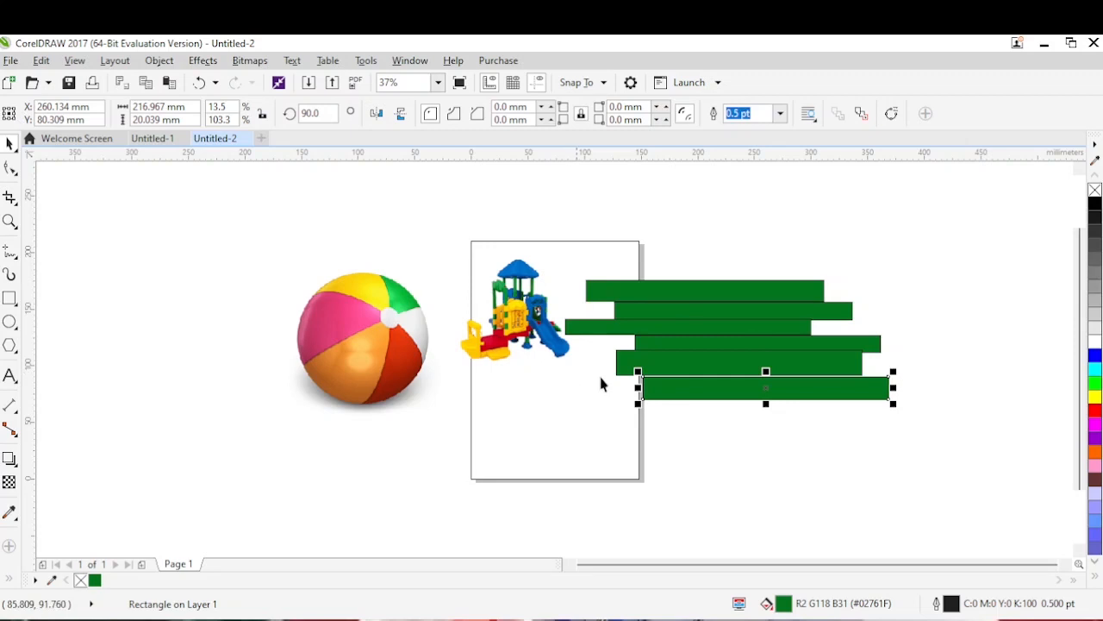
pyautogui.click(921, 273)
pyautogui.click(802, 381)
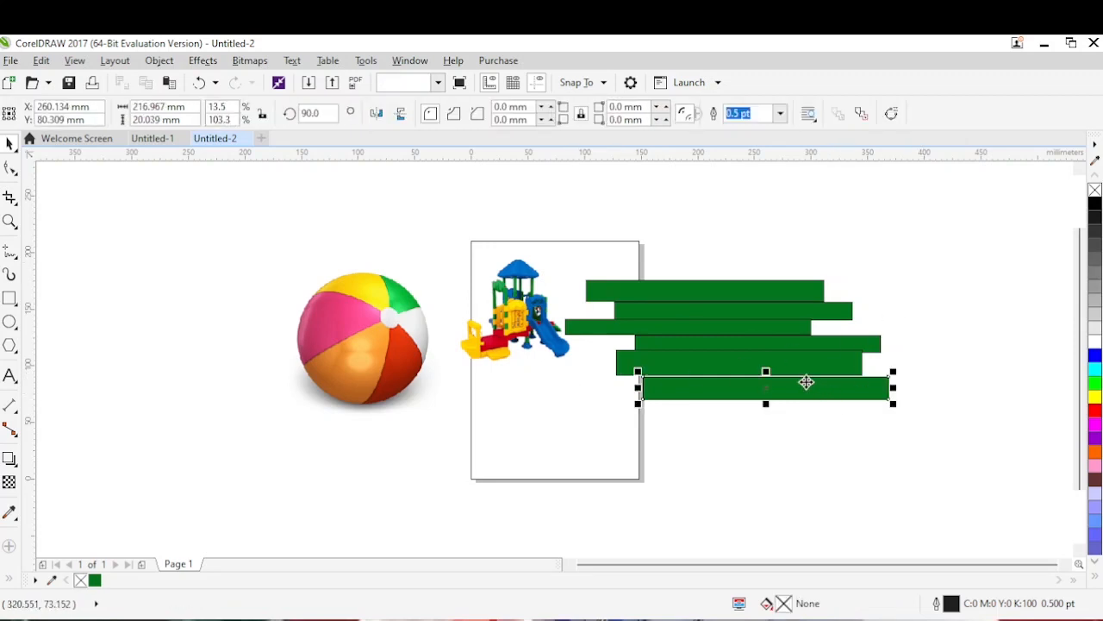
pyautogui.moveTo(771, 373); pyautogui.dragTo(770, 369)
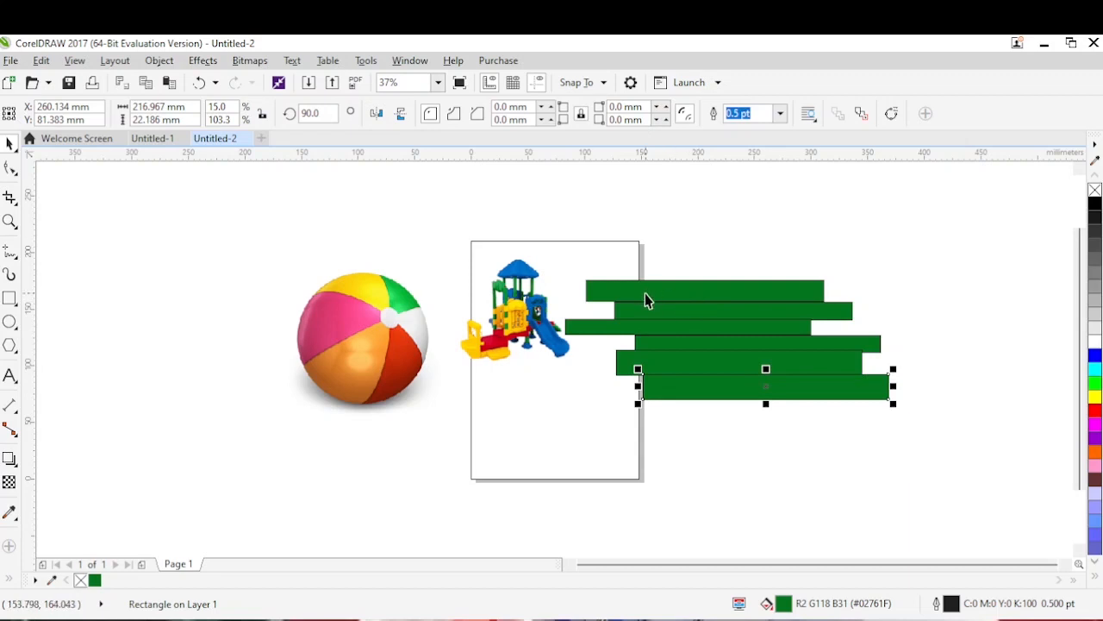
# Sample the red from the playground image, fill the second strip with it and thicken that strip to about 18 mm.
pyautogui.click(51, 580)
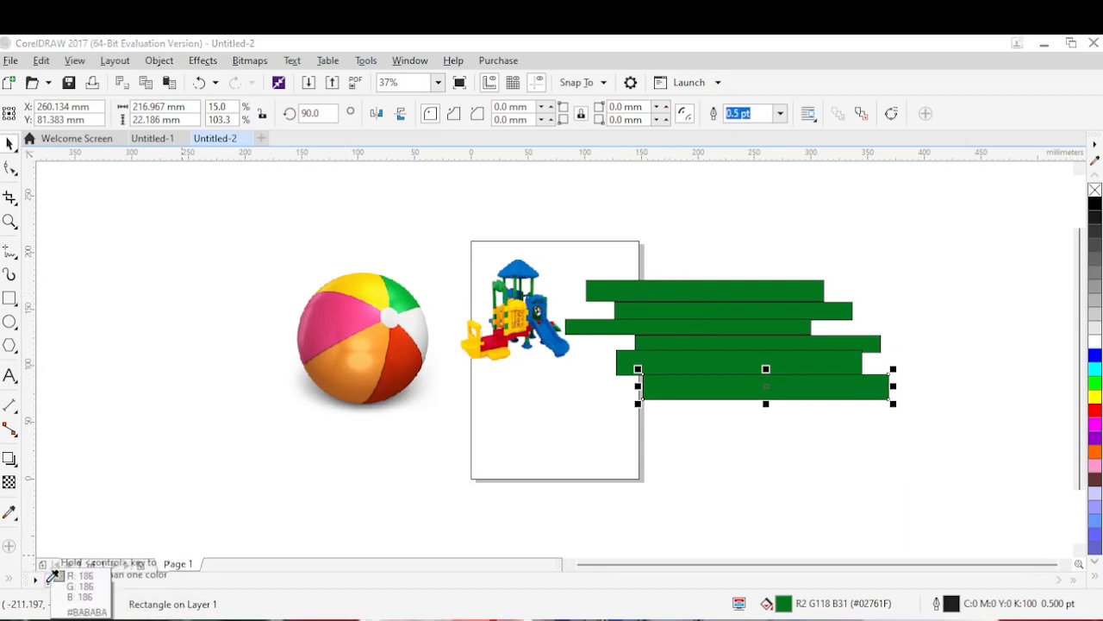
pyautogui.click(501, 343)
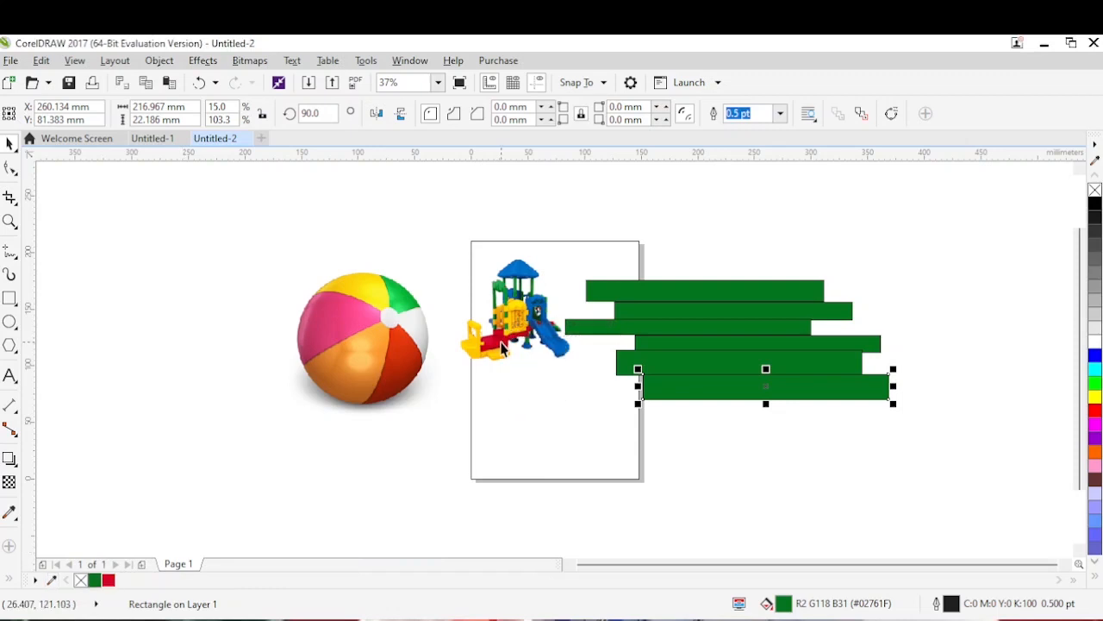
pyautogui.click(787, 311)
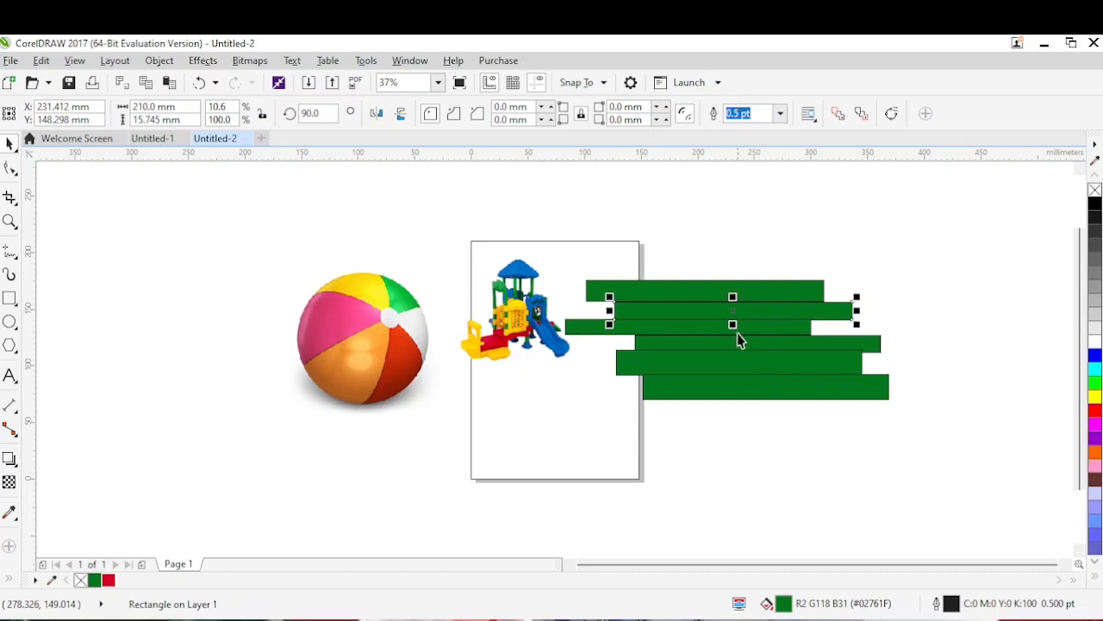
pyautogui.click(108, 580)
pyautogui.moveTo(733, 325); pyautogui.dragTo(732, 328)
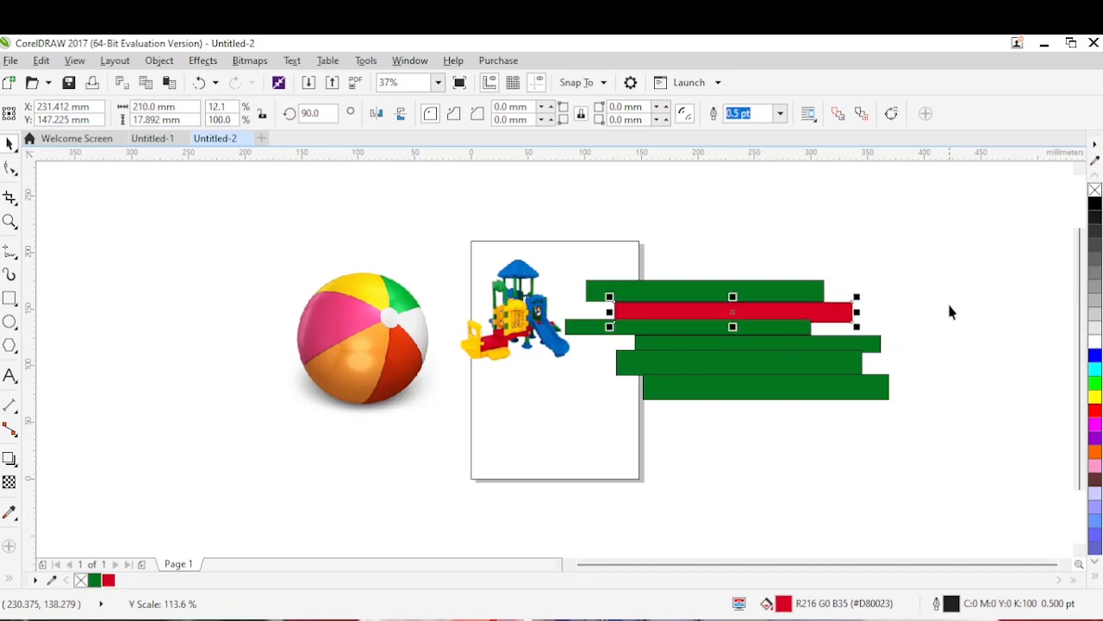
# Shift the four strips below the red one slightly down together.
pyautogui.moveTo(944, 310); pyautogui.dragTo(532, 405)
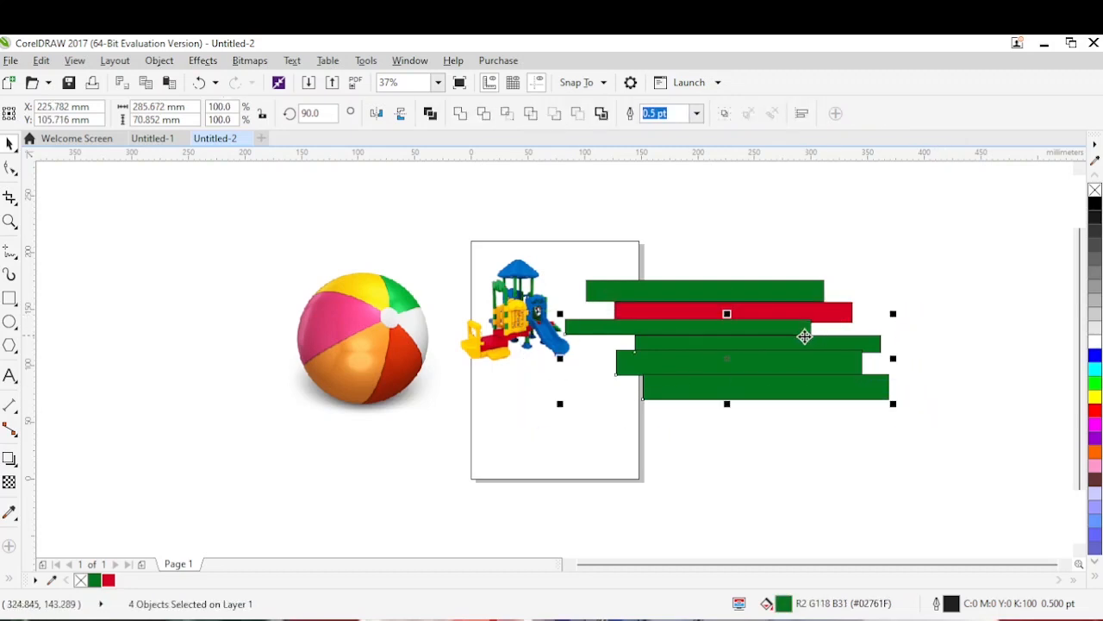
pyautogui.moveTo(803, 337); pyautogui.dragTo(820, 342)
pyautogui.click(939, 306)
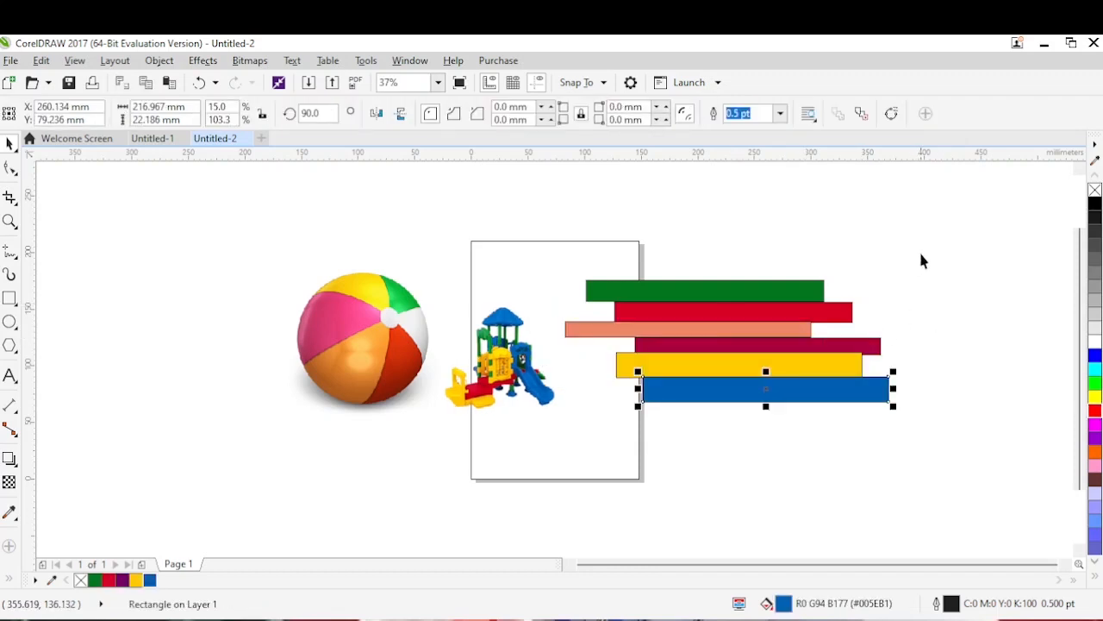
# Remove the outline from all six coloured strips, including the salmon one.
pyautogui.moveTo(922, 256); pyautogui.dragTo(576, 440)
pyautogui.rightClick(1094, 190)
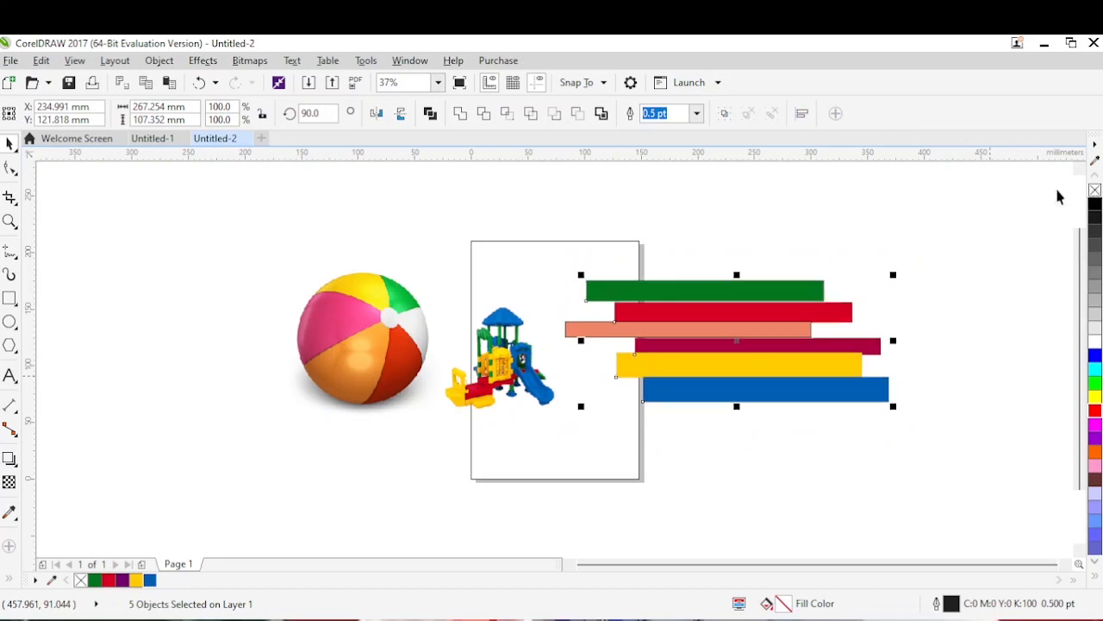
pyautogui.click(902, 285)
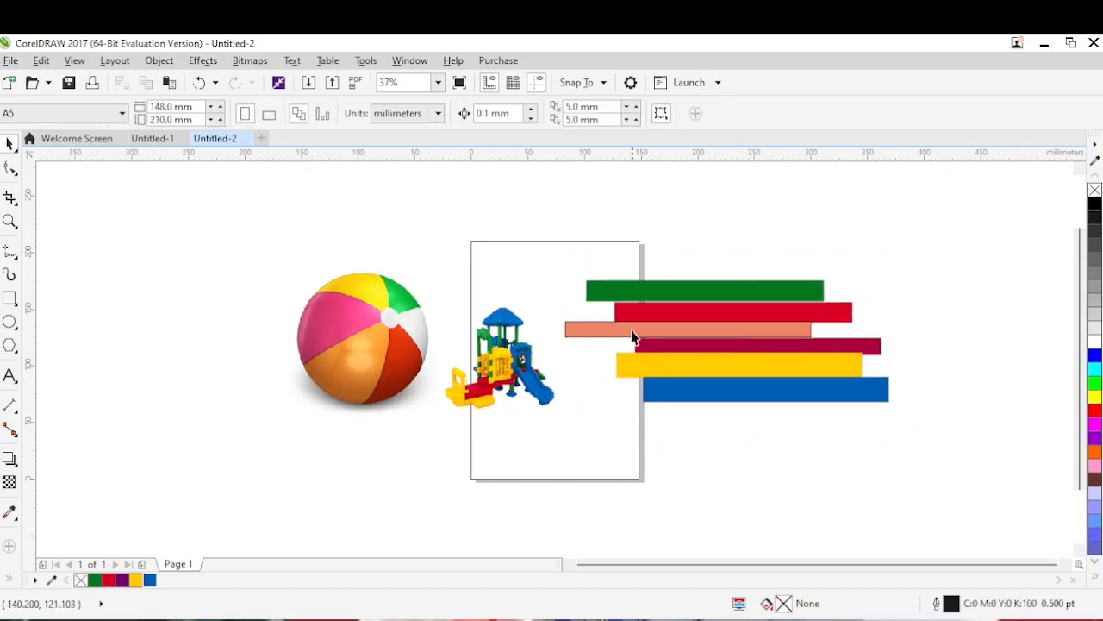
pyautogui.click(634, 332)
pyautogui.rightClick(1094, 189)
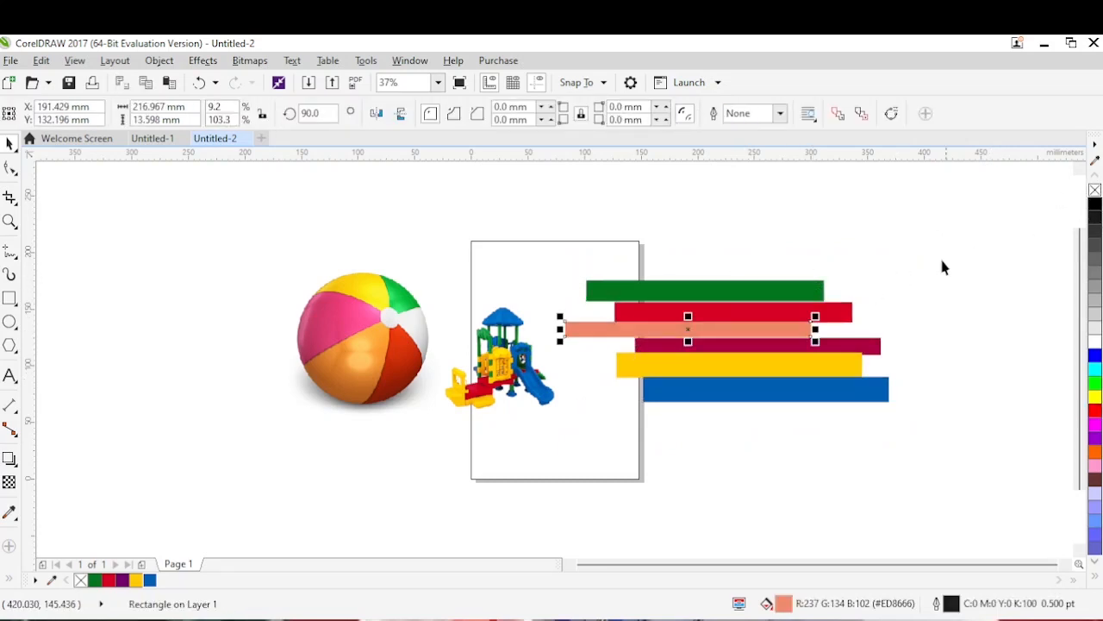
pyautogui.click(911, 308)
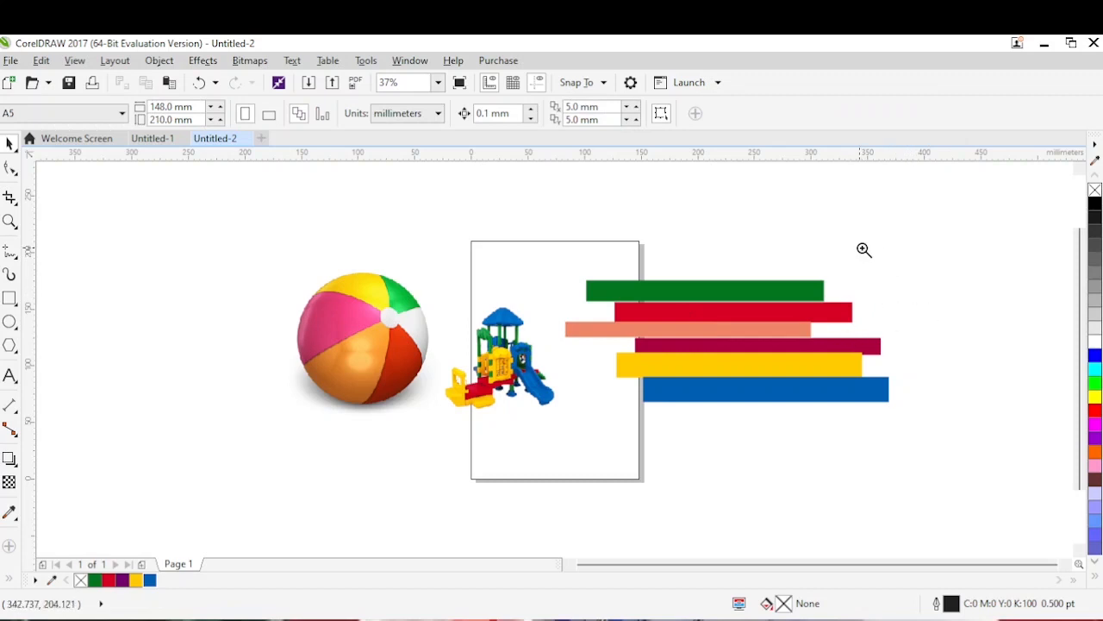
# Thicken the yellow strip upward to about 24 mm.
pyautogui.moveTo(953, 240); pyautogui.dragTo(452, 463)
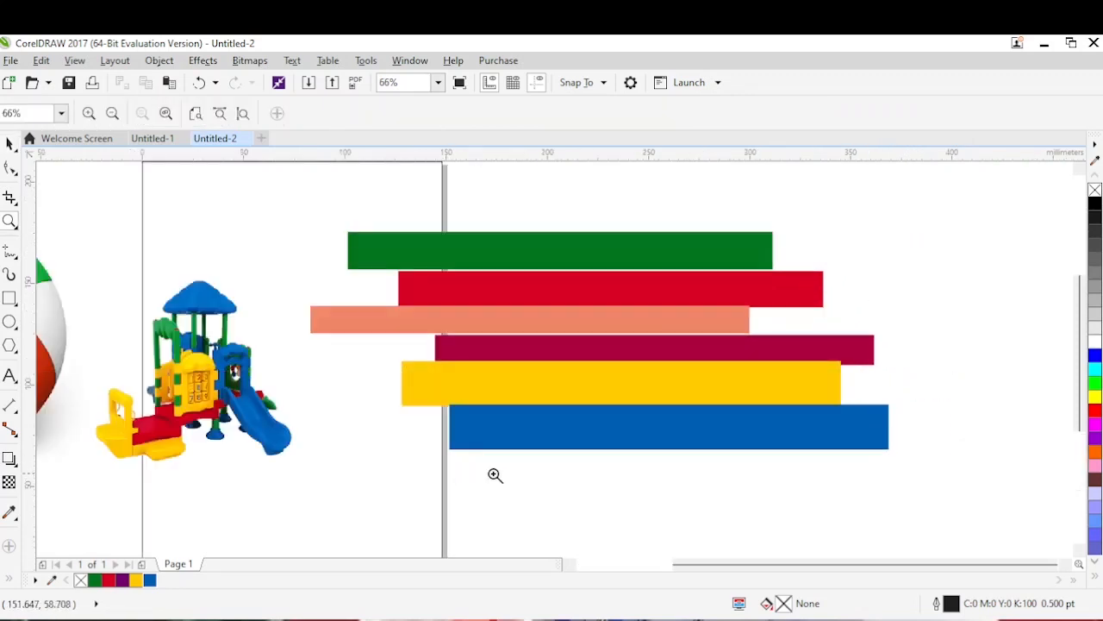
pyautogui.click(637, 375)
pyautogui.moveTo(621, 352); pyautogui.dragTo(626, 349)
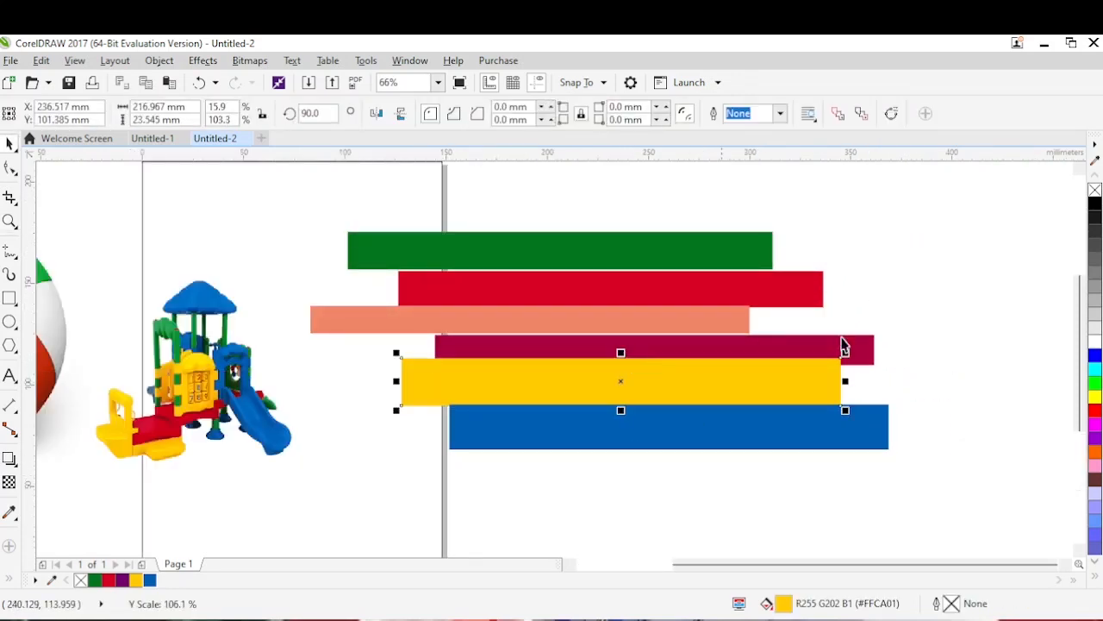
pyautogui.click(959, 296)
# Move the lowest three strips up against the salmon strip, and close the gap between the green strip and the five below it.
pyautogui.moveTo(959, 295); pyautogui.dragTo(365, 485)
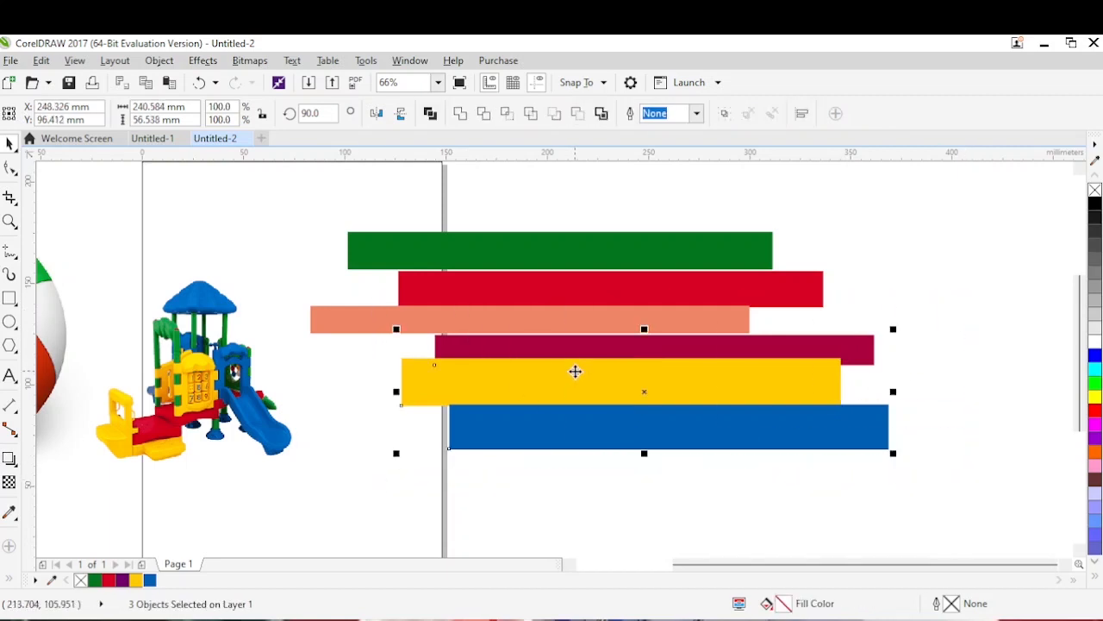
pyautogui.moveTo(575, 371); pyautogui.dragTo(575, 364)
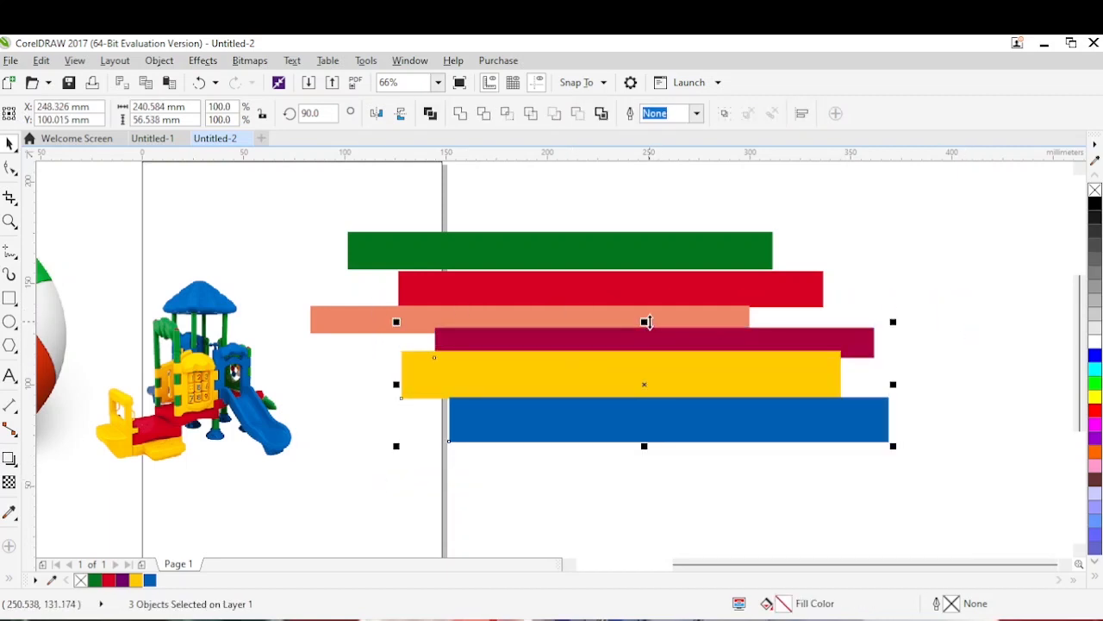
pyautogui.keyDown('shift'); pyautogui.click(651, 315); pyautogui.keyUp('shift')
pyautogui.keyDown('shift'); pyautogui.click(655, 293); pyautogui.keyUp('shift')
pyautogui.moveTo(655, 290); pyautogui.dragTo(656, 286)
# Apply a uniform transparency of 15 to all six strips.
pyautogui.moveTo(922, 204); pyautogui.dragTo(276, 502)
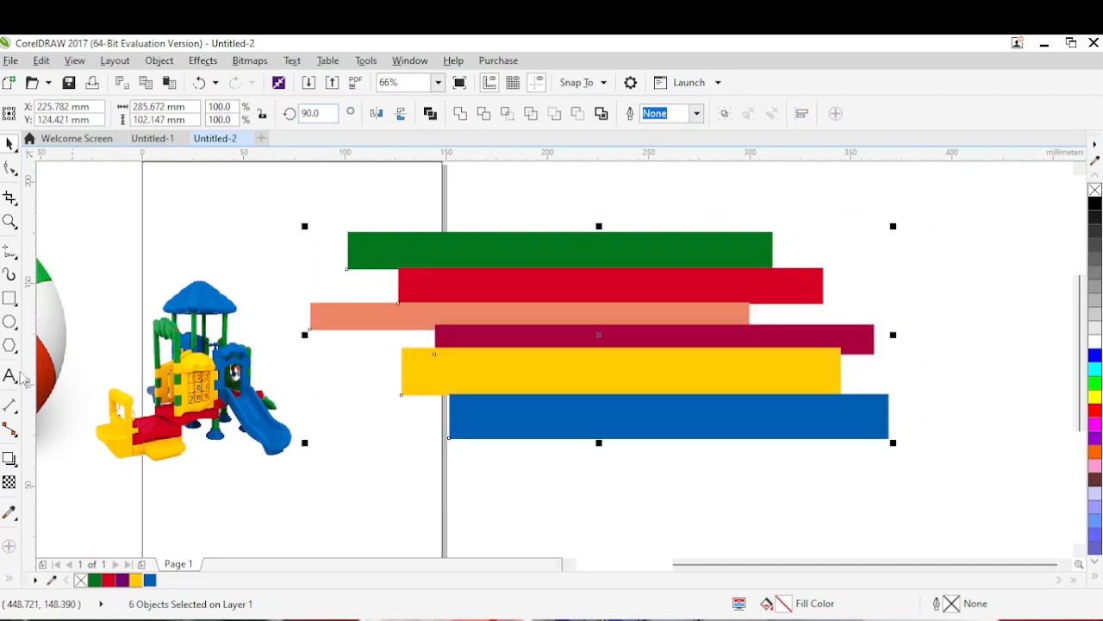
pyautogui.click(8, 482)
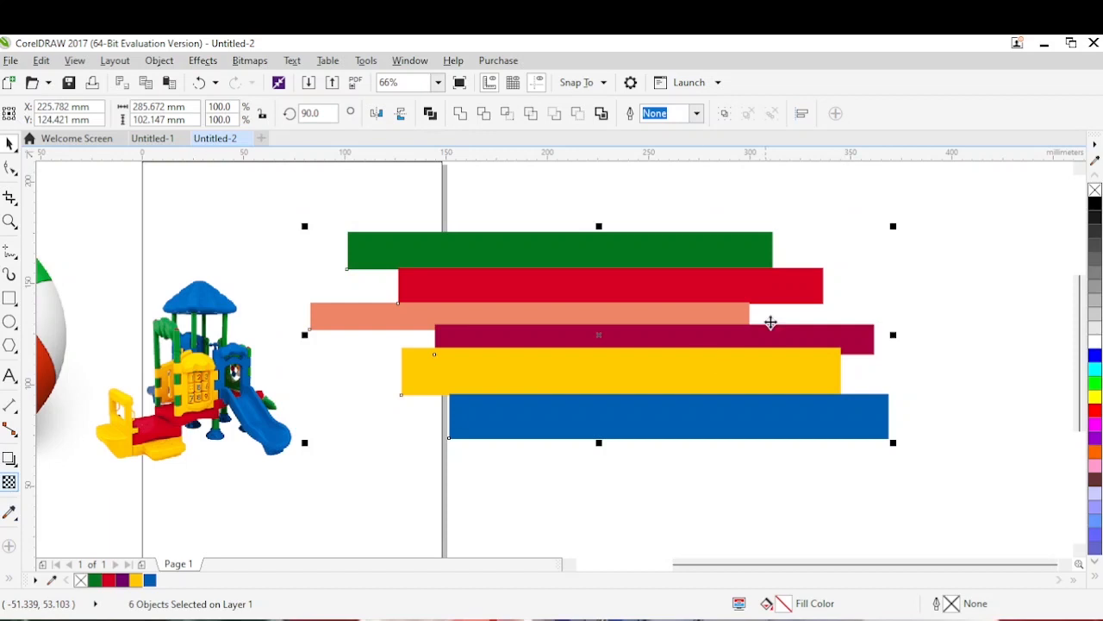
pyautogui.click(9, 482)
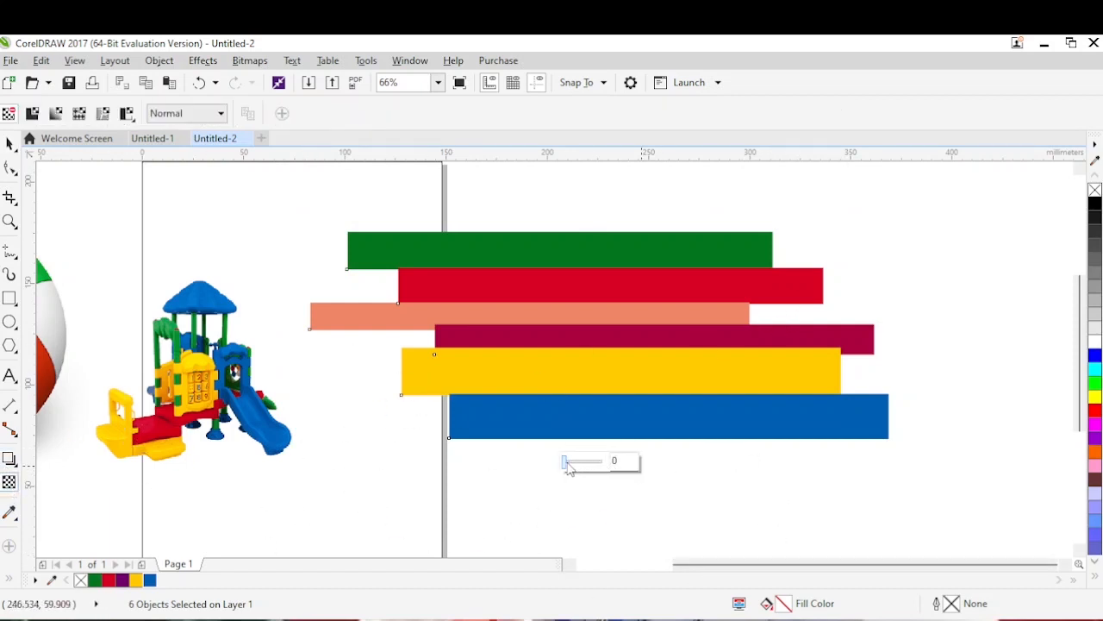
pyautogui.moveTo(564, 464); pyautogui.dragTo(577, 468)
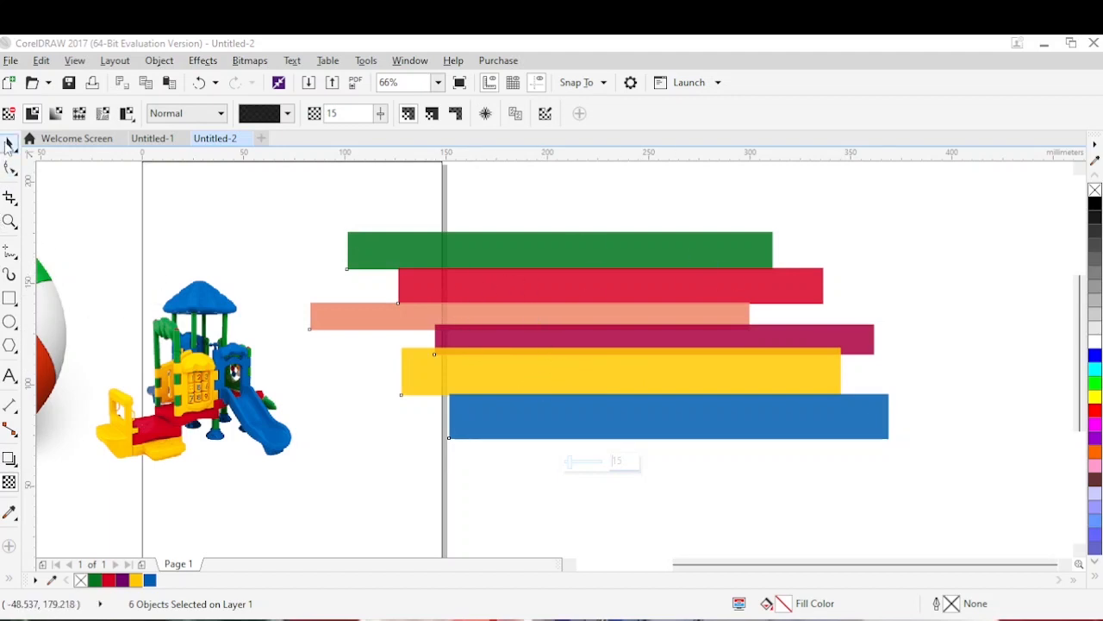
pyautogui.click(7, 143)
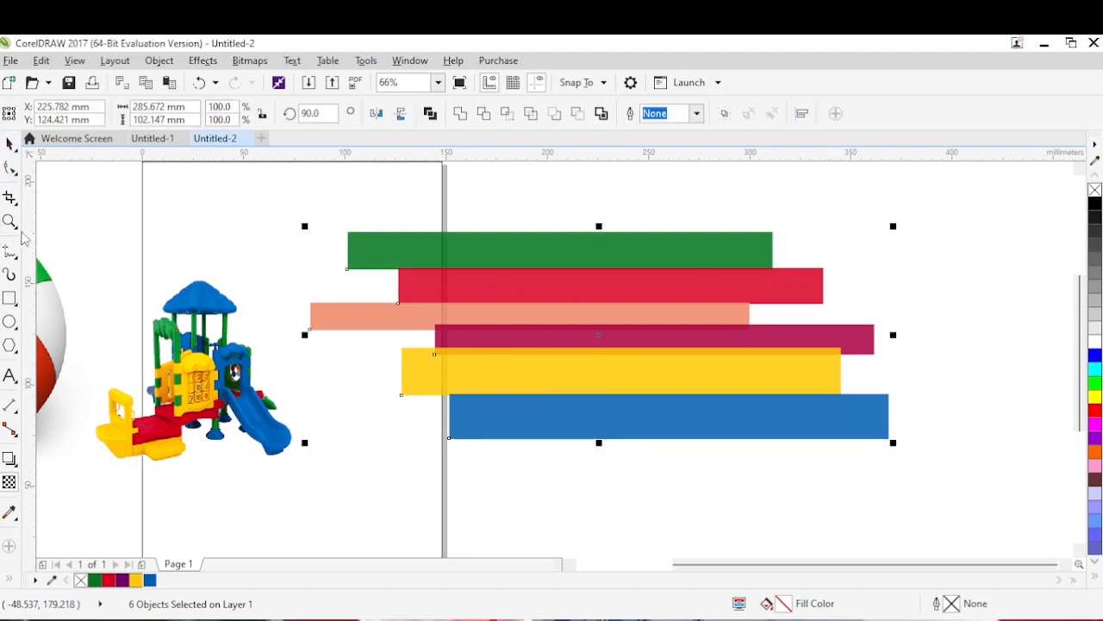
pyautogui.click(902, 250)
# Check the small diamonds scattered around the stripes in the reference flyer.
pyautogui.click(463, 268)
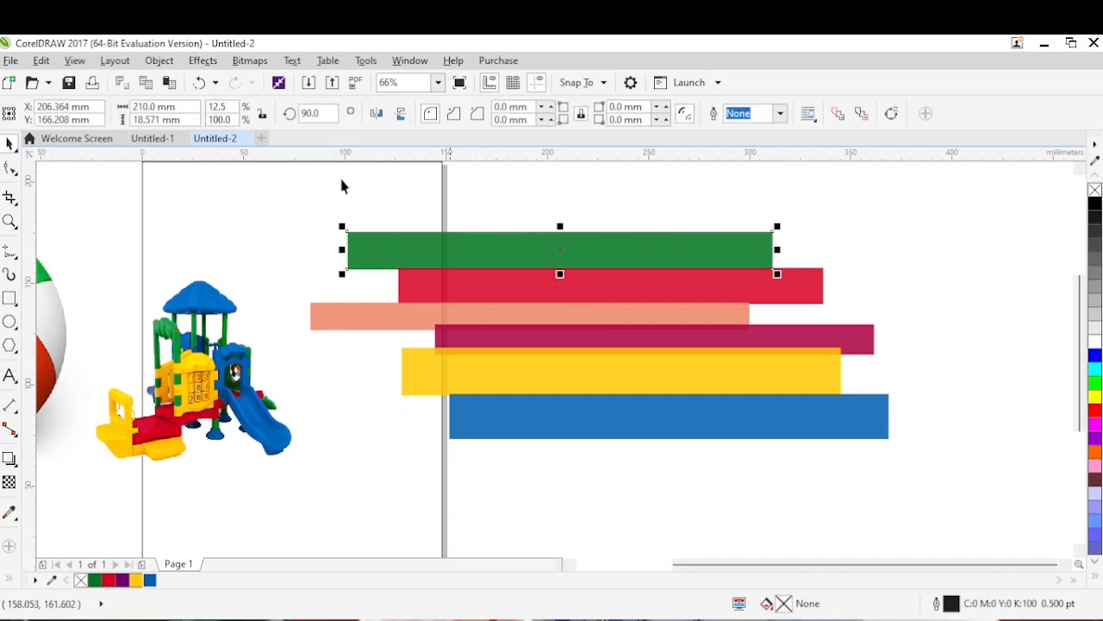
pyautogui.click(158, 138)
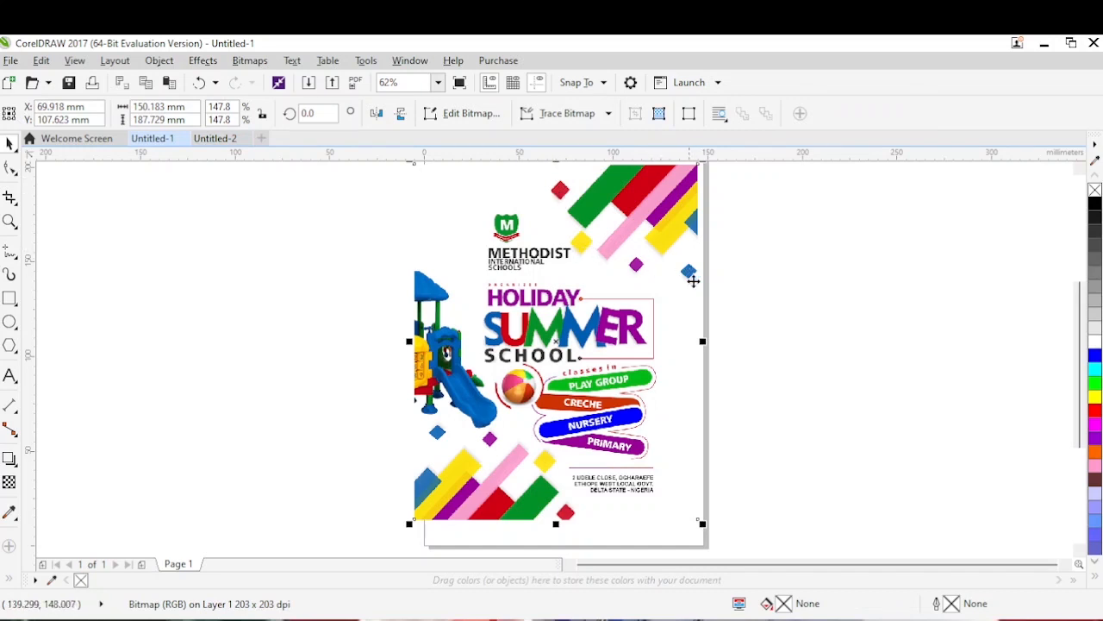
pyautogui.click(214, 141)
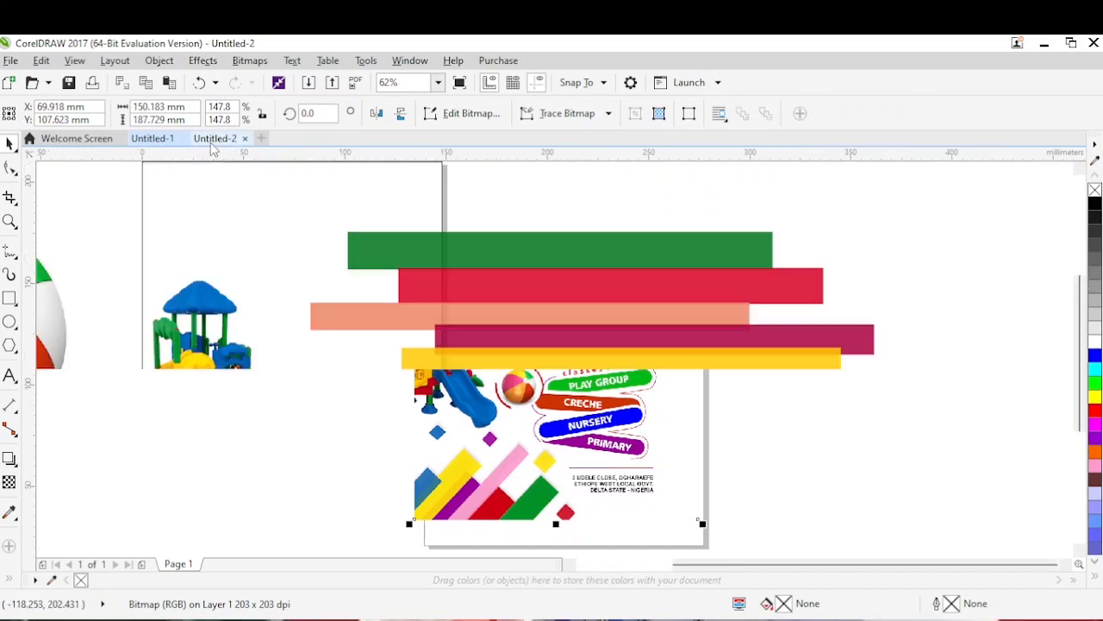
pyautogui.click(568, 194)
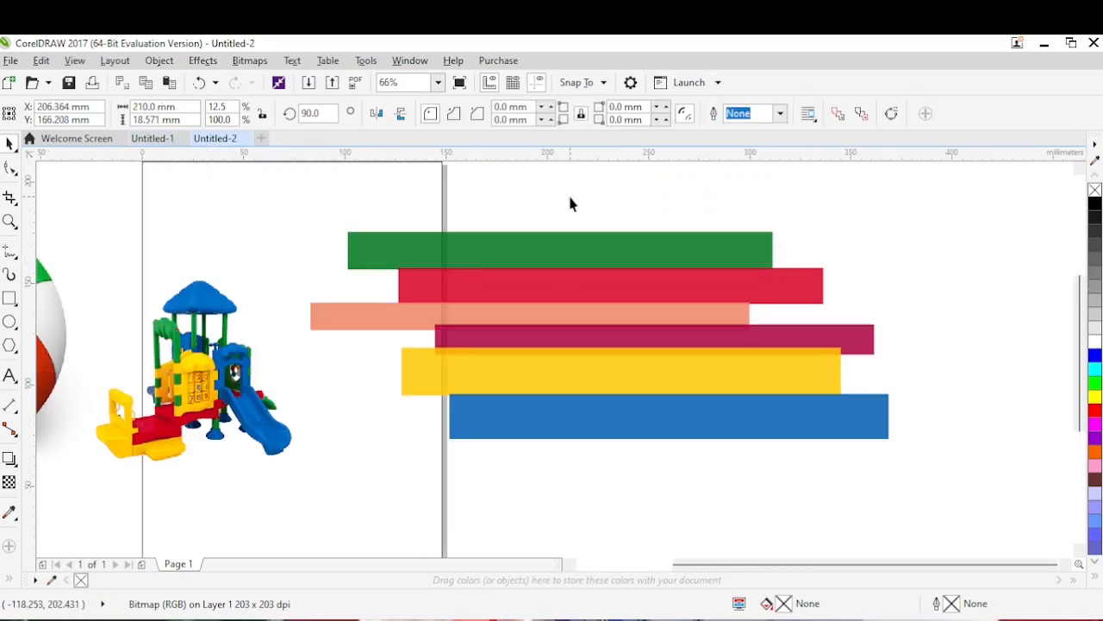
# Make a reduced copy of the green strip, about 8 by 7 mm, and place it just above the strip's left end.
pyautogui.click(710, 239)
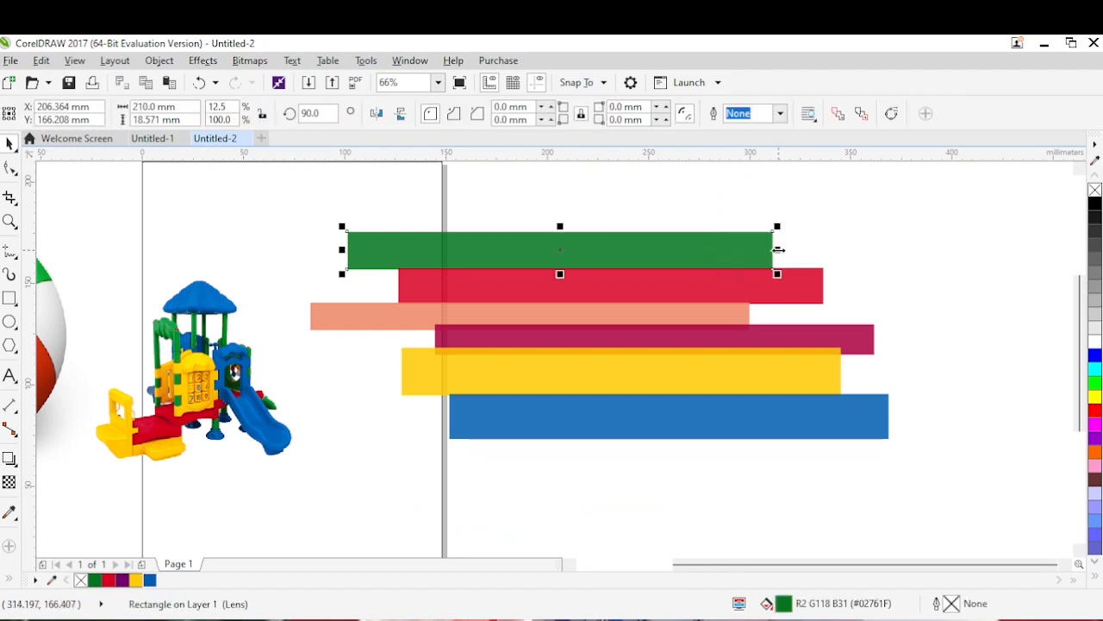
pyautogui.moveTo(778, 273); pyautogui.dragTo(468, 284)
pyautogui.rightClick(468, 283)
pyautogui.click(398, 237)
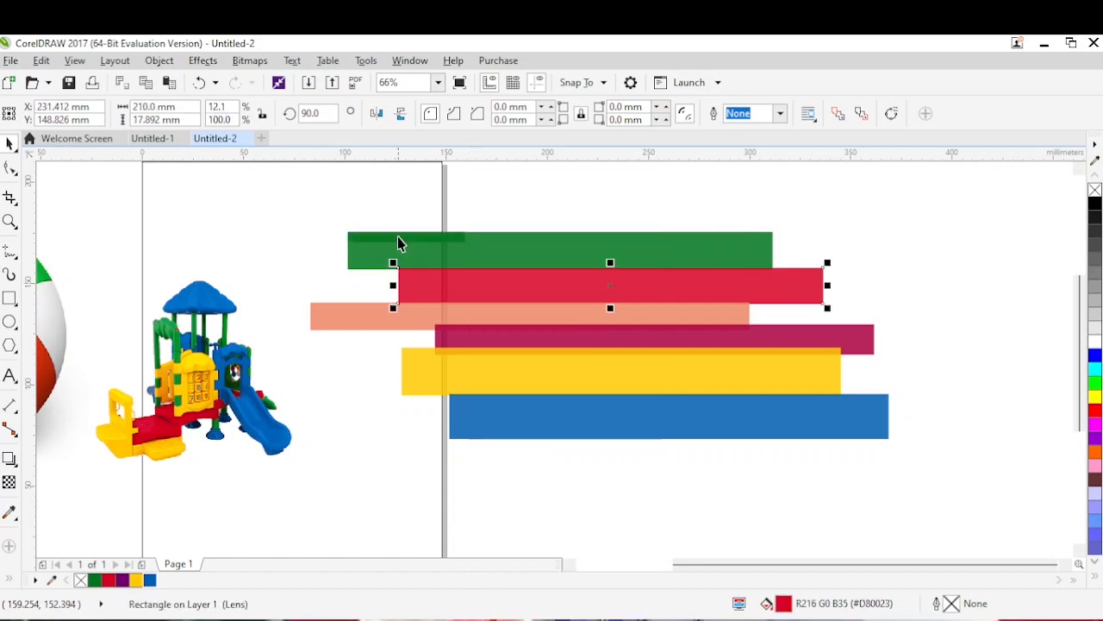
pyautogui.click(455, 241)
pyautogui.moveTo(468, 239); pyautogui.dragTo(329, 231)
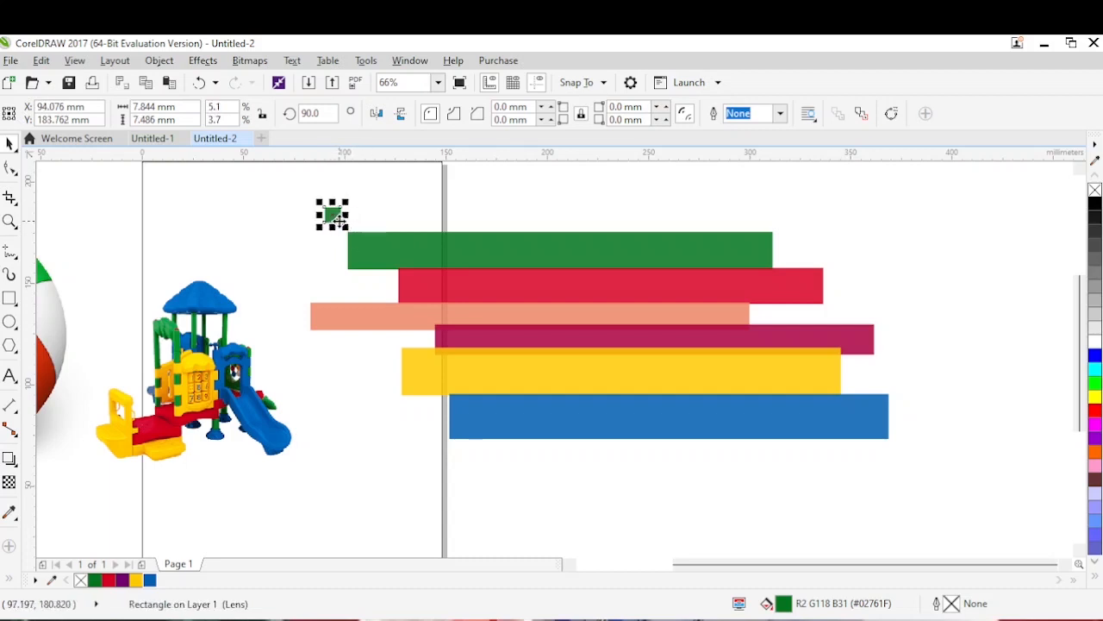
# Duplicate the small green square below, near the salmon strip's left end, and give the copy the yellow strip's fill.
pyautogui.moveTo(336, 220); pyautogui.dragTo(324, 283)
pyautogui.click(413, 370)
pyautogui.moveTo(414, 369); pyautogui.dragTo(324, 283)
pyautogui.click(388, 333)
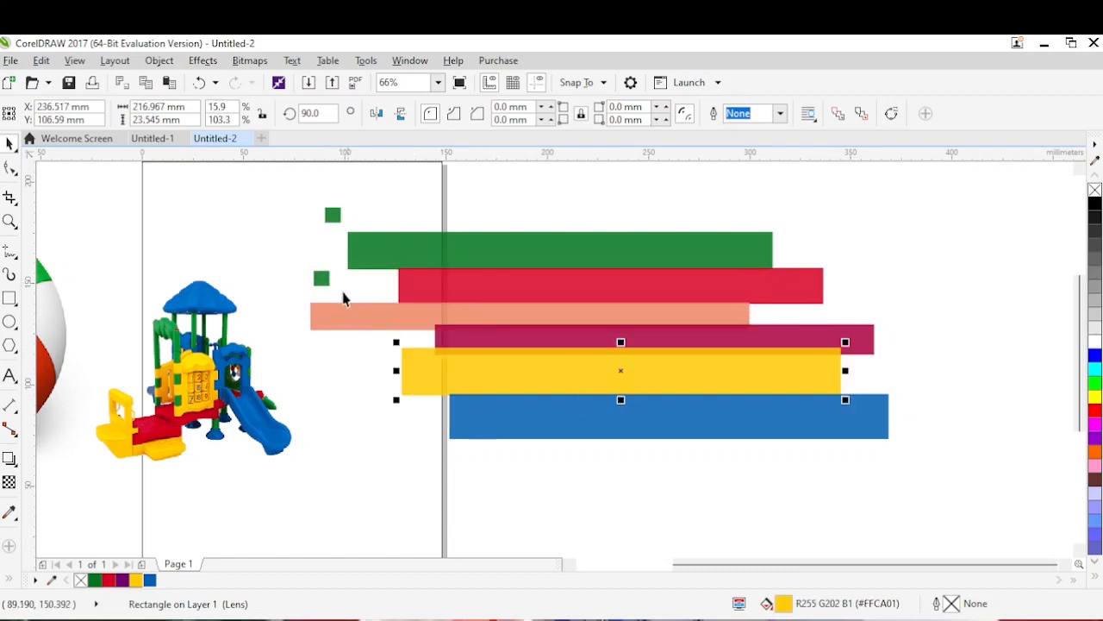
pyautogui.click(324, 284)
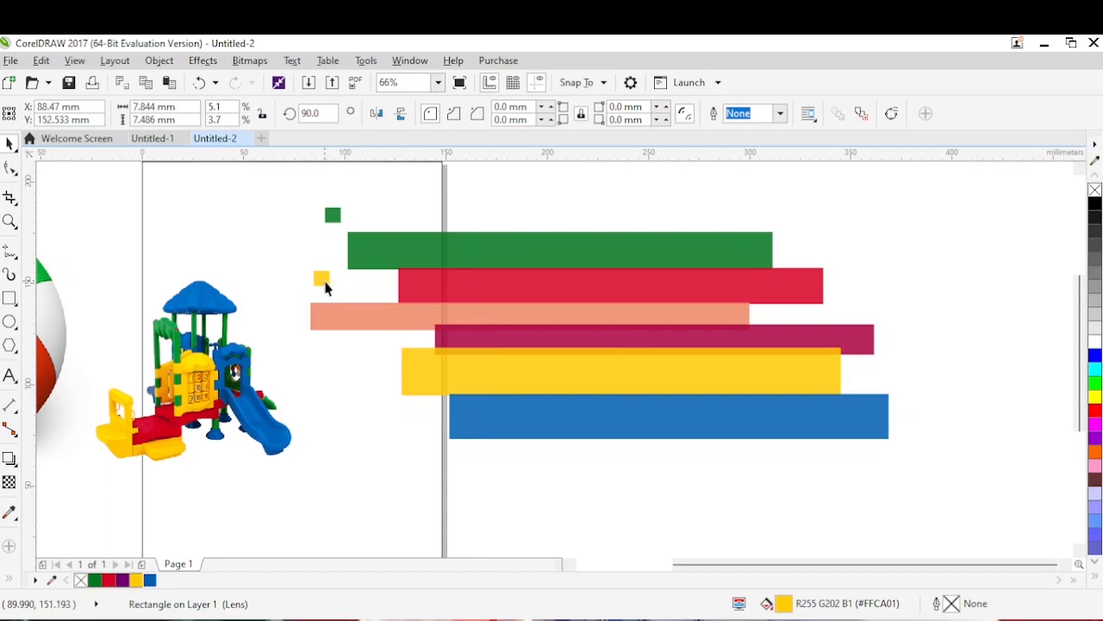
# Duplicate the small yellow square below, near the yellow strip's left end, and give the copy the crimson strip's fill.
pyautogui.moveTo(325, 284); pyautogui.dragTo(350, 373)
pyautogui.rightClick(350, 374)
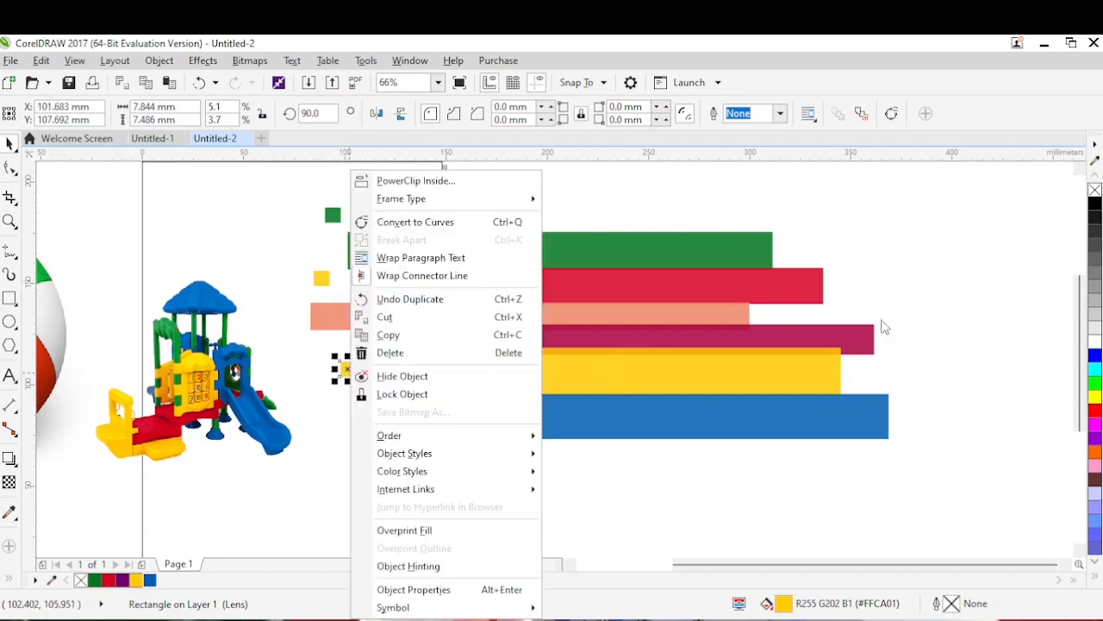
pyautogui.click(859, 337)
pyautogui.moveTo(859, 337); pyautogui.dragTo(352, 373)
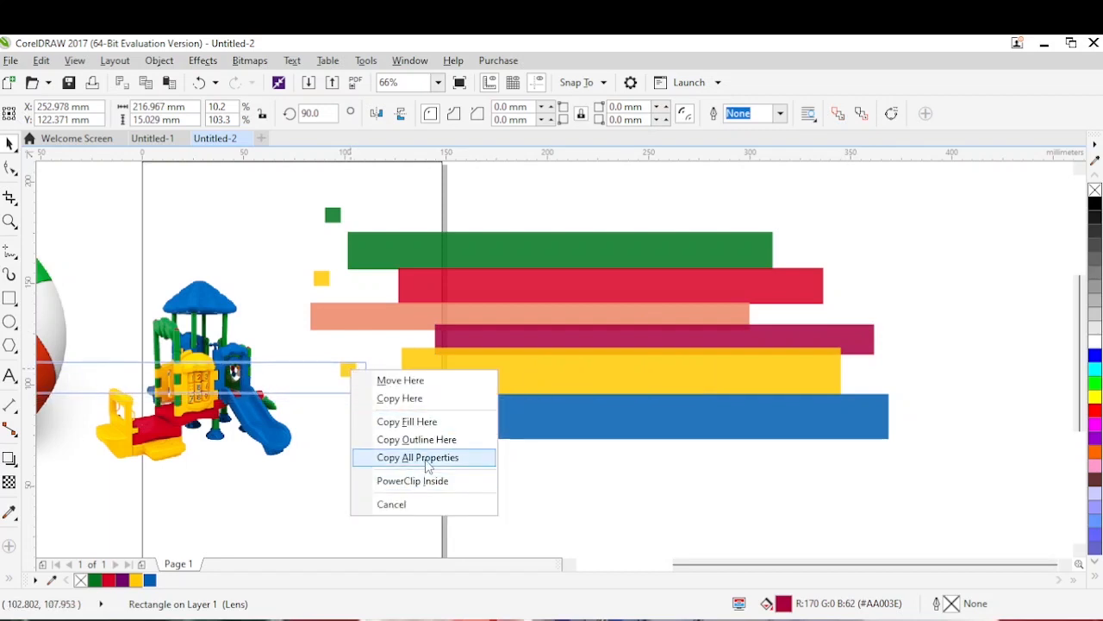
pyautogui.click(407, 422)
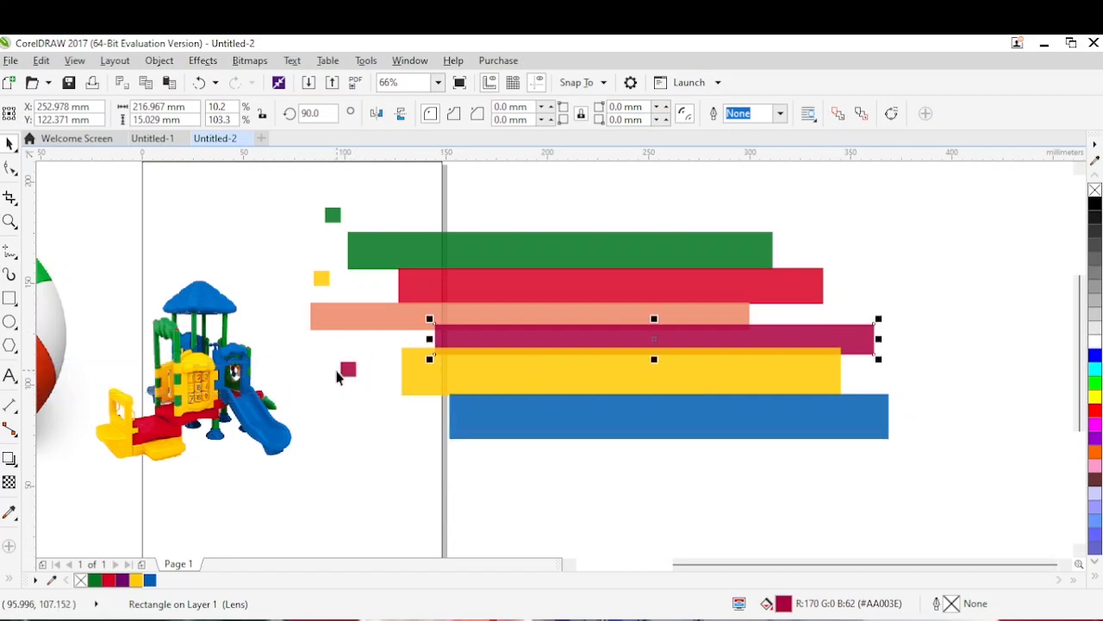
# Duplicate the small crimson square beside the blue strip's left end and fill the copy with the blue strip's colour.
pyautogui.click(345, 369)
pyautogui.moveTo(344, 369); pyautogui.dragTo(402, 431)
pyautogui.rightClick(402, 431)
pyautogui.click(333, 388)
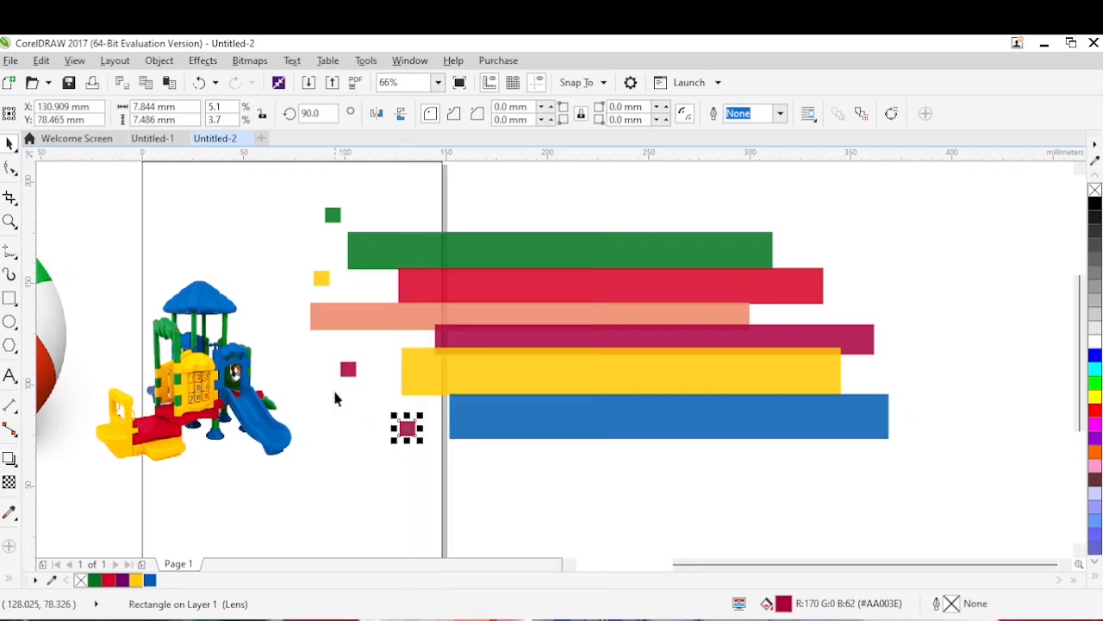
pyautogui.click(150, 580)
pyautogui.click(741, 240)
pyautogui.click(911, 204)
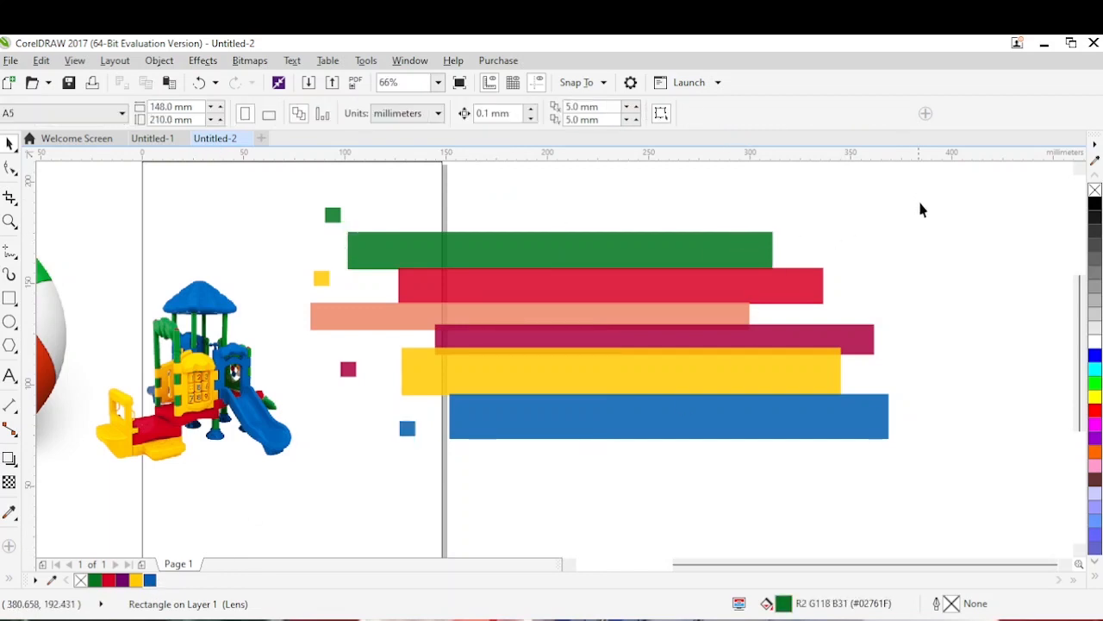
# Group all ten strips and squares and PowerClip the group inside the A5 page rectangle.
pyautogui.moveTo(965, 197); pyautogui.dragTo(276, 481)
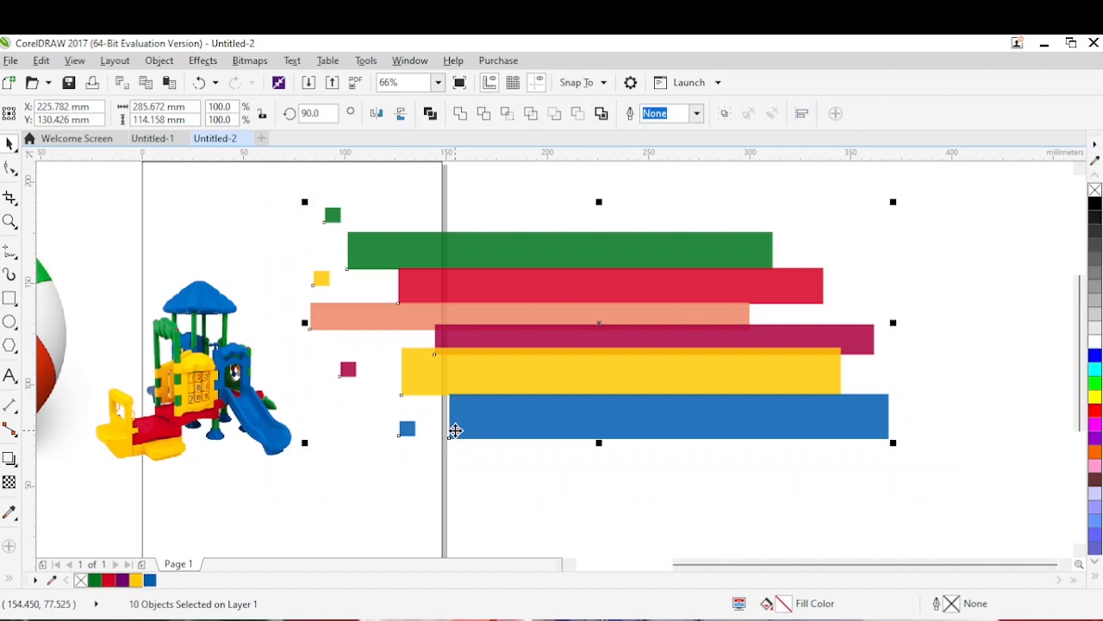
pyautogui.hotkey('ctrl', 'g')
pyautogui.moveTo(535, 259); pyautogui.dragTo(255, 234)
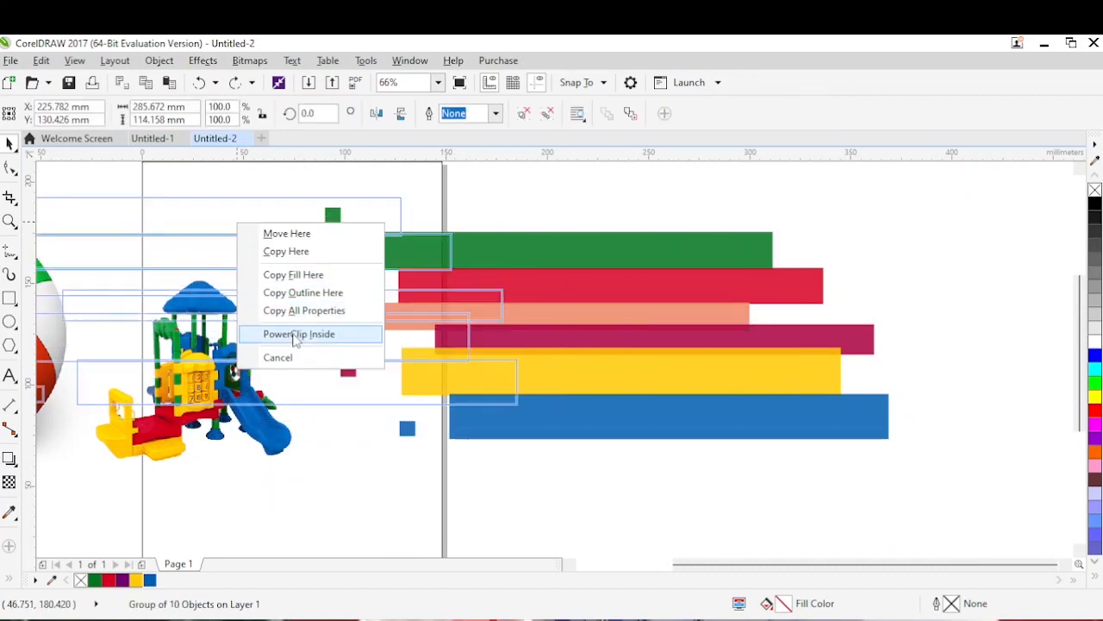
pyautogui.click(294, 334)
# Open the page rectangle's PowerClip contents for editing and move the strip group across the page's upper right edge.
pyautogui.rightClick(331, 244)
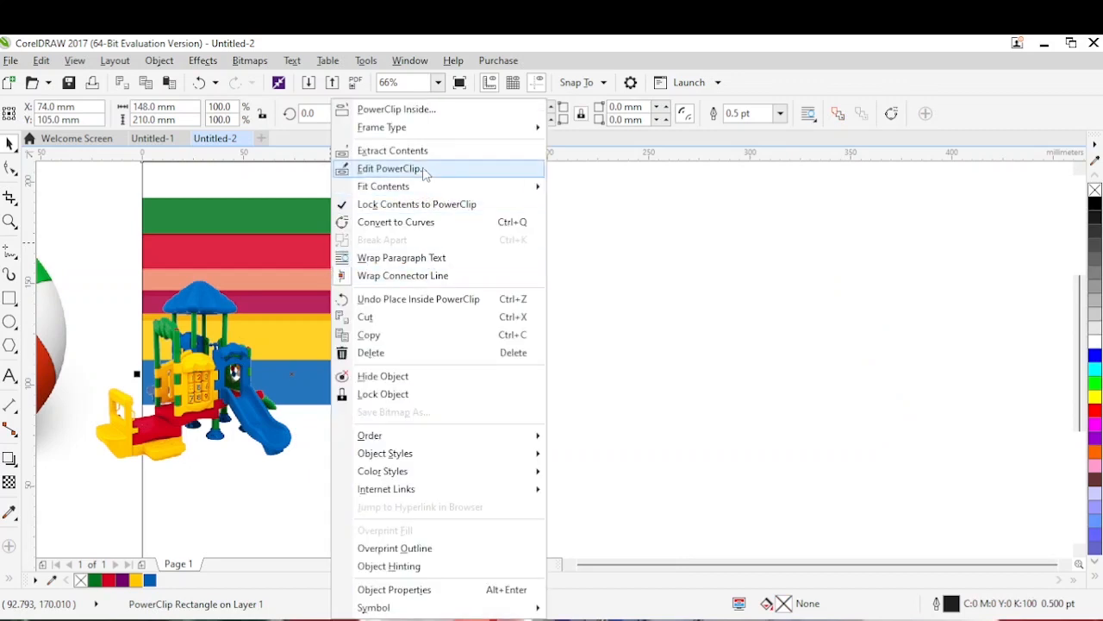
pyautogui.click(424, 170)
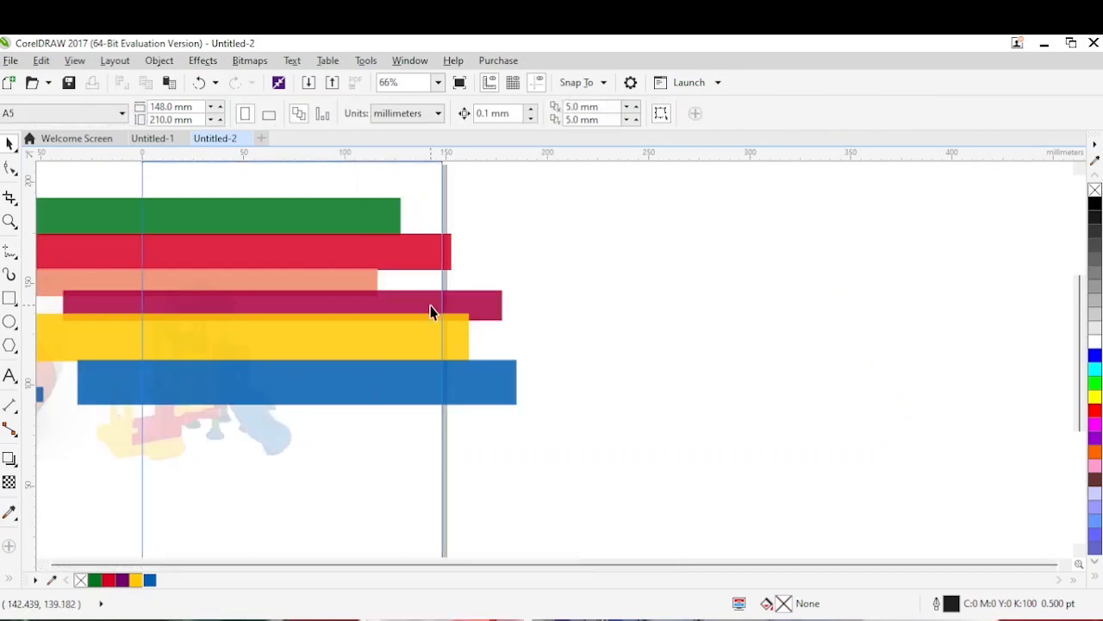
pyautogui.click(423, 362)
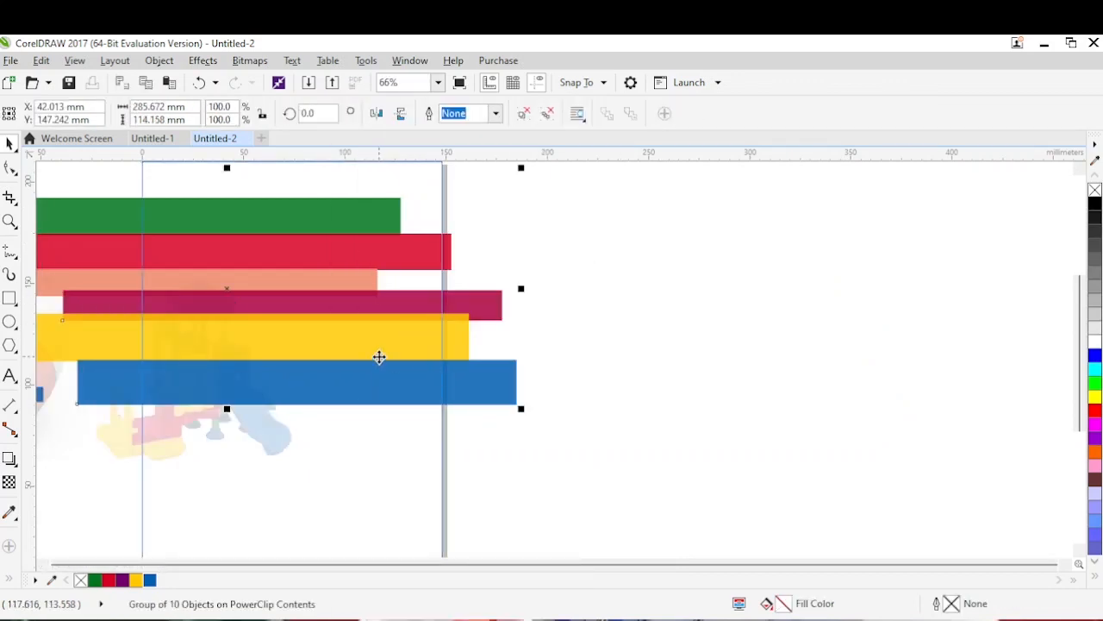
pyautogui.moveTo(380, 360); pyautogui.dragTo(700, 318)
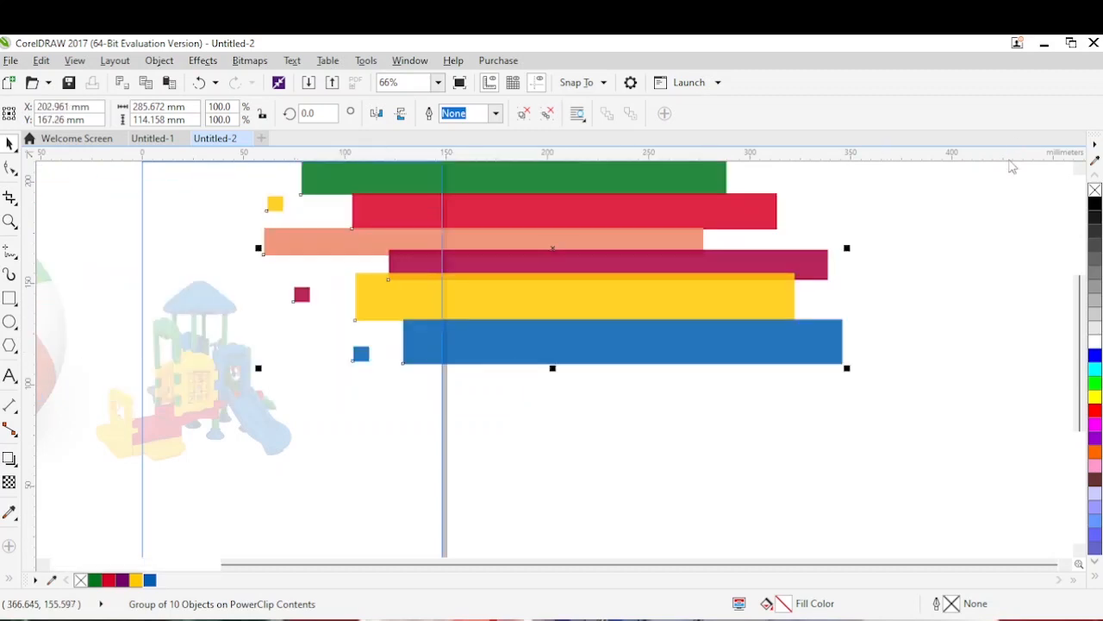
pyautogui.click(1081, 170)
# Rotate the strip group counter-clockwise by about 26.7 degrees and move it over the page's upper right corner.
pyautogui.click(621, 289)
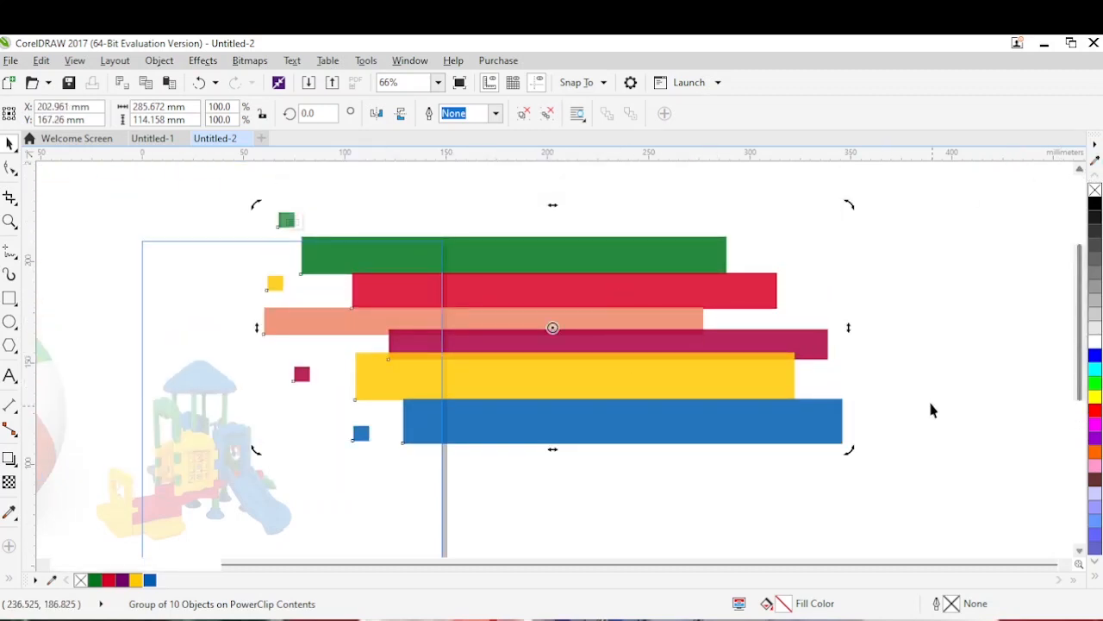
pyautogui.moveTo(845, 450); pyautogui.dragTo(843, 440)
pyautogui.click(643, 426)
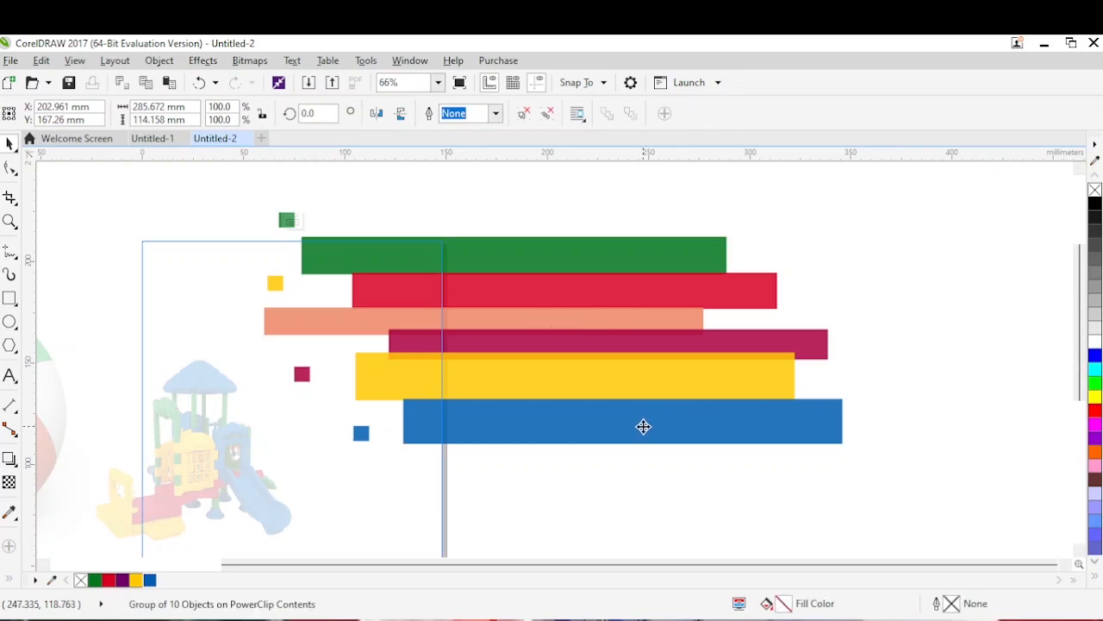
pyautogui.click(643, 425)
pyautogui.moveTo(844, 451); pyautogui.dragTo(826, 308)
pyautogui.moveTo(643, 372); pyautogui.dragTo(650, 306)
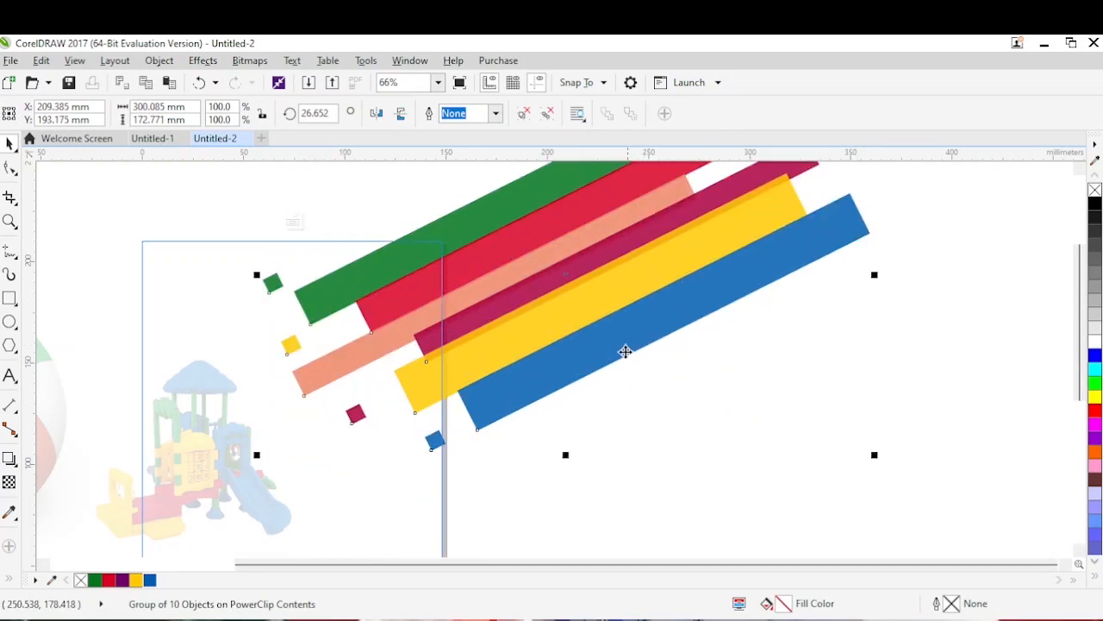
# Scale the strip group down to about 73% and reposition it over the page's upper right corner.
pyautogui.moveTo(560, 342); pyautogui.dragTo(570, 342)
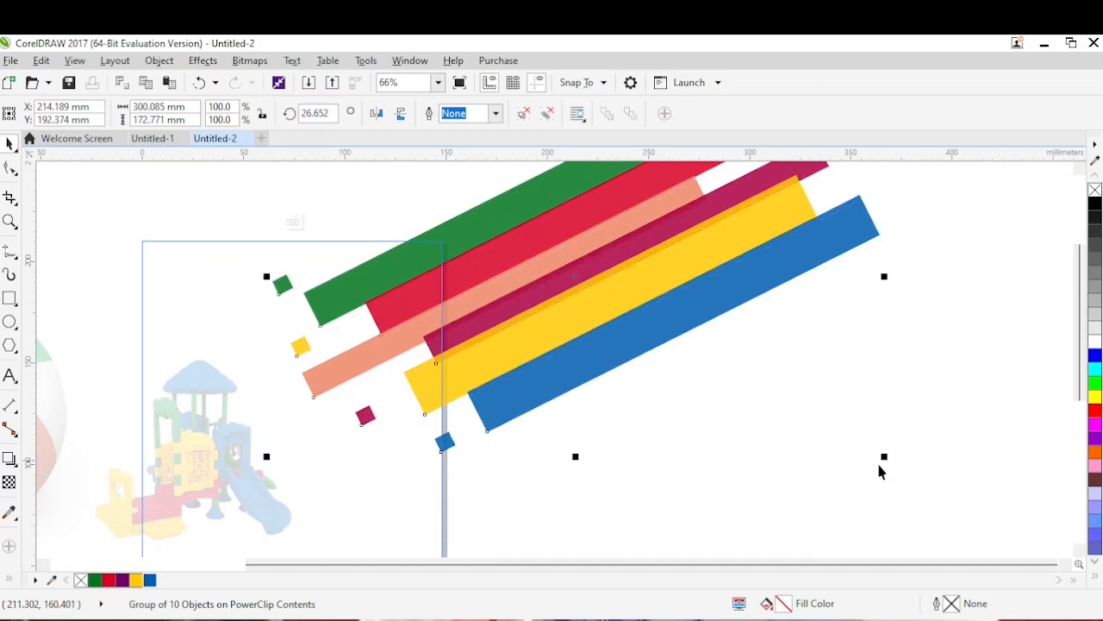
pyautogui.moveTo(885, 457); pyautogui.dragTo(698, 416)
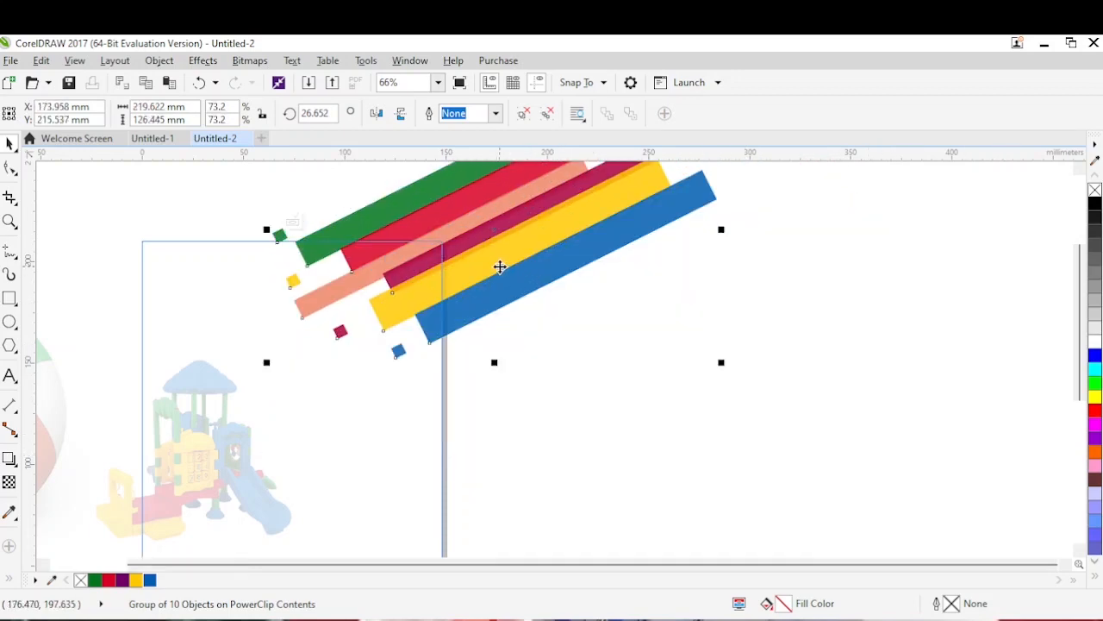
pyautogui.moveTo(500, 264); pyautogui.dragTo(483, 298)
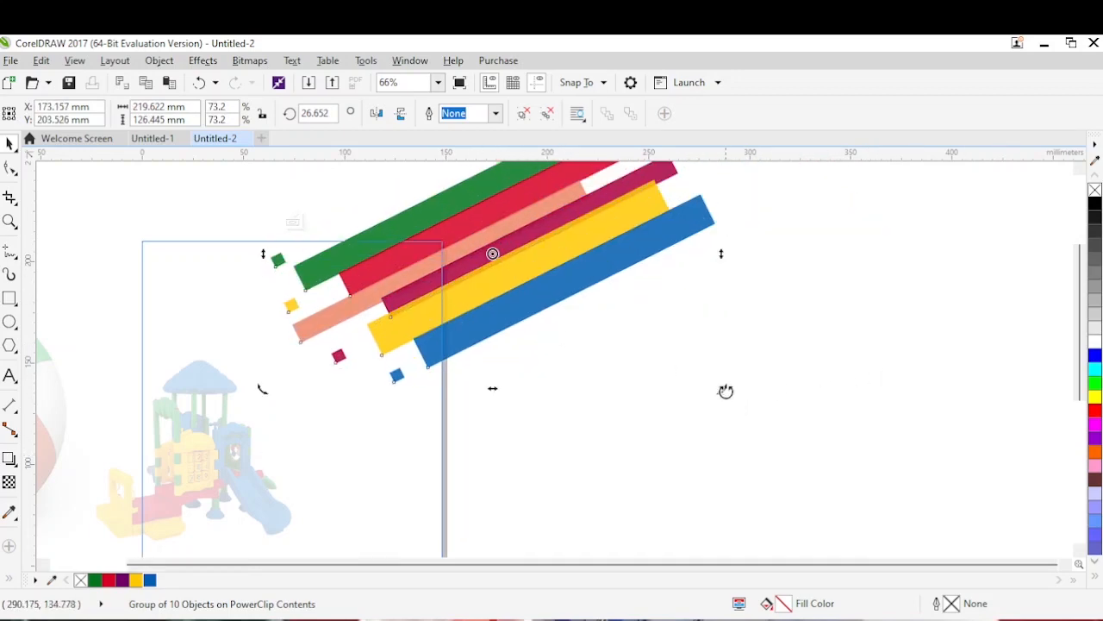
# Rotate the strip group further to about 48.5 degrees and position its lower ends inside the page's upper right corner.
pyautogui.moveTo(726, 391); pyautogui.dragTo(754, 349)
pyautogui.moveTo(517, 291); pyautogui.dragTo(507, 258)
pyautogui.click(478, 266)
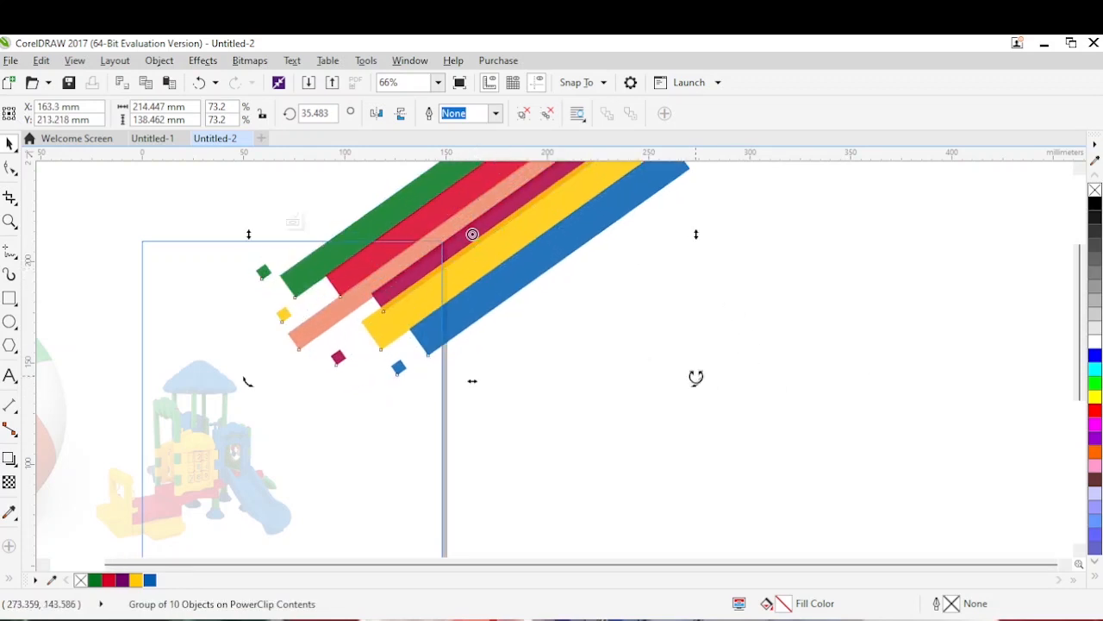
pyautogui.moveTo(696, 377); pyautogui.dragTo(733, 331)
pyautogui.moveTo(500, 308); pyautogui.dragTo(466, 300)
pyautogui.click(559, 333)
pyautogui.moveTo(400, 294); pyautogui.dragTo(401, 284)
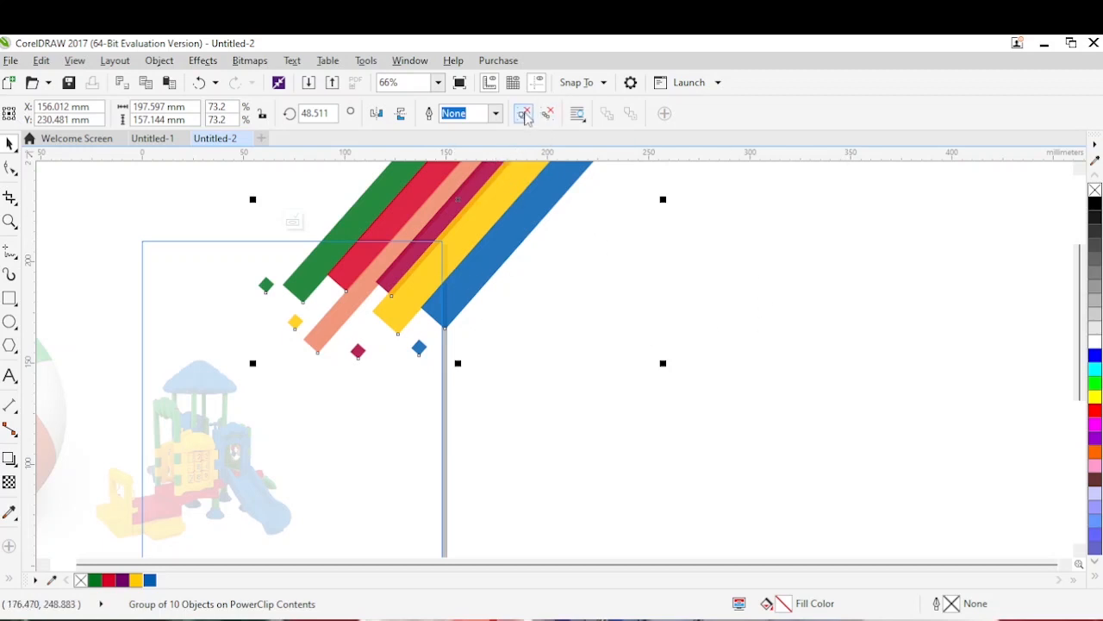
# Change the fill of only the green strip within the group to the brighter green #029019.
pyautogui.keyDown('ctrl'); pyautogui.click(313, 278); pyautogui.keyUp('ctrl')
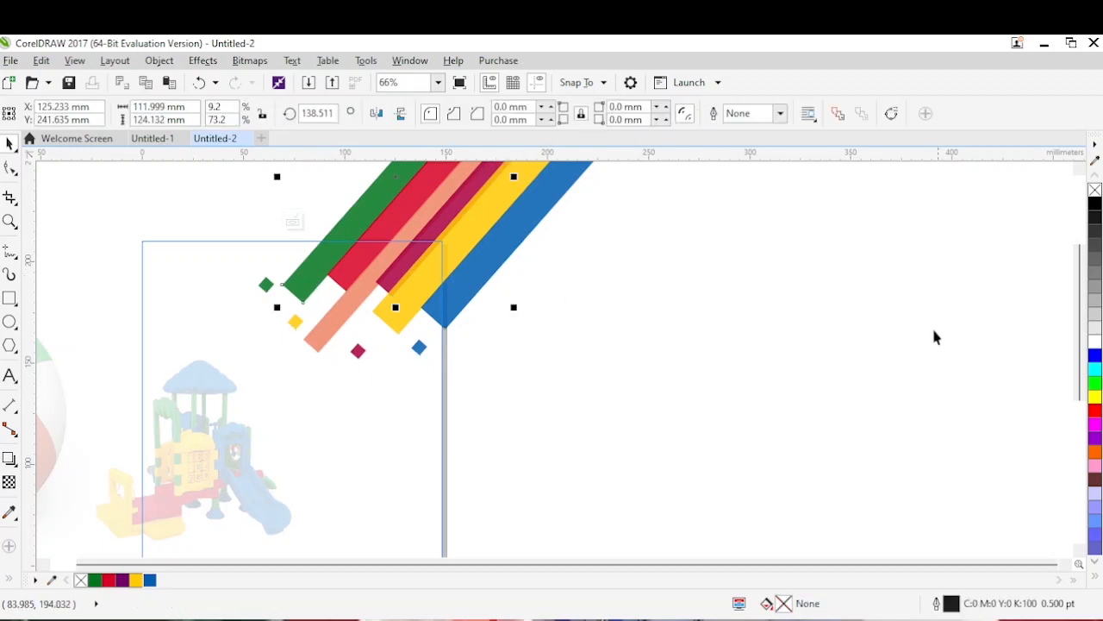
pyautogui.click(1096, 384)
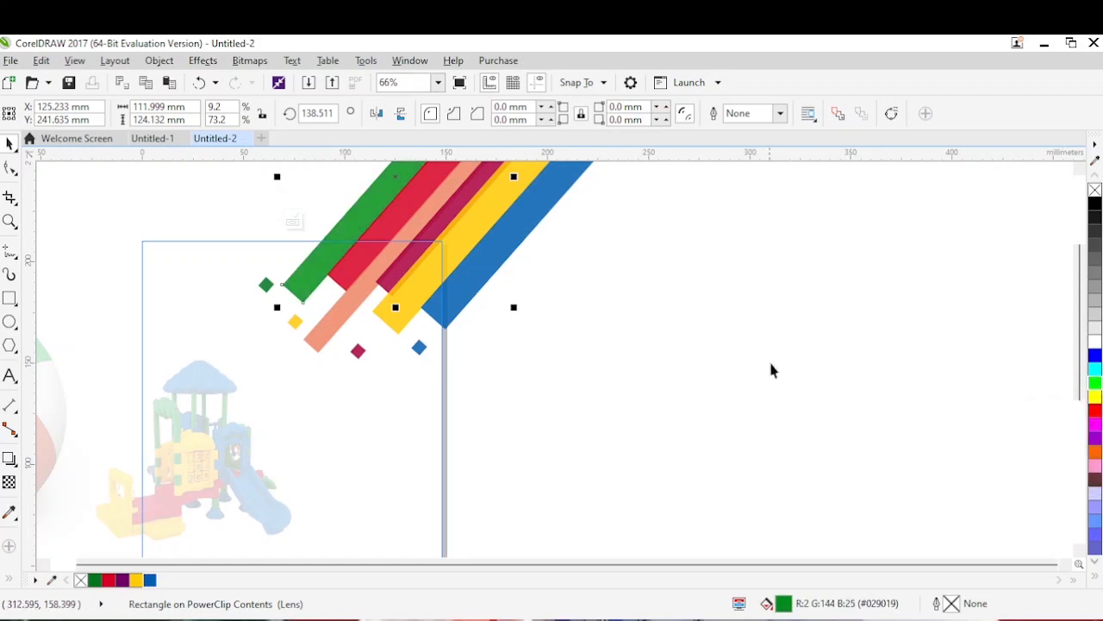
pyautogui.click(814, 343)
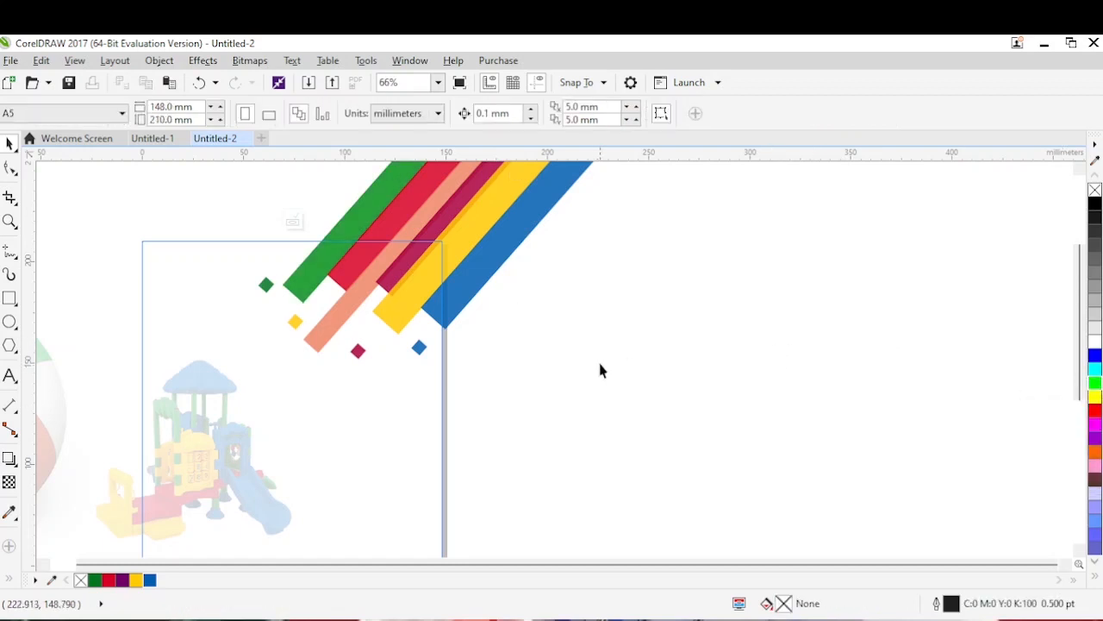
# Add a black Multiply drop shadow with 50 opacity and 15 feathering to the strip group, falling down and left.
pyautogui.click(437, 283)
pyautogui.click(686, 406)
pyautogui.click(8, 459)
pyautogui.moveTo(458, 199); pyautogui.dragTo(378, 363)
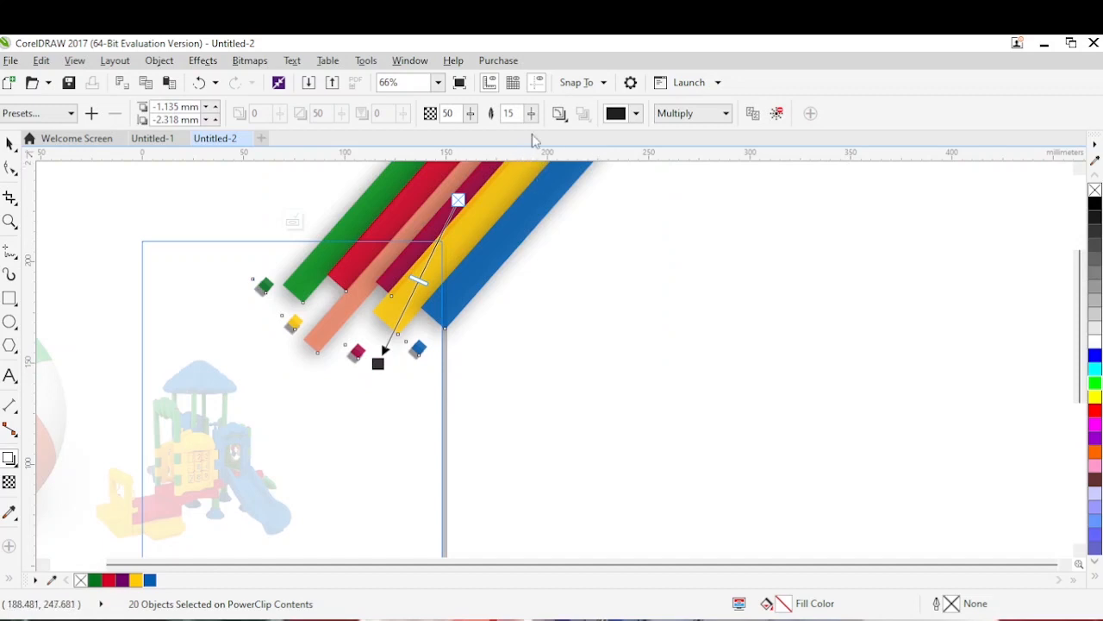
# Lower the drop shadow's opacity to 39 and tighten its offset to about -0.5 by -1.1 mm.
pyautogui.click(559, 113)
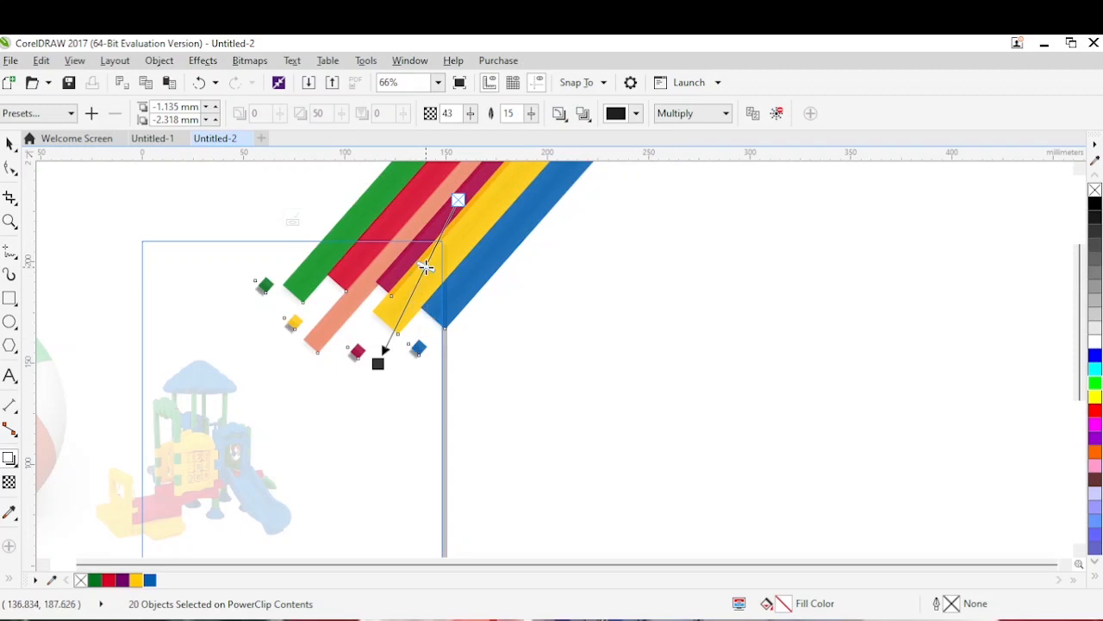
pyautogui.moveTo(426, 267); pyautogui.dragTo(428, 261)
pyautogui.moveTo(378, 364); pyautogui.dragTo(385, 361)
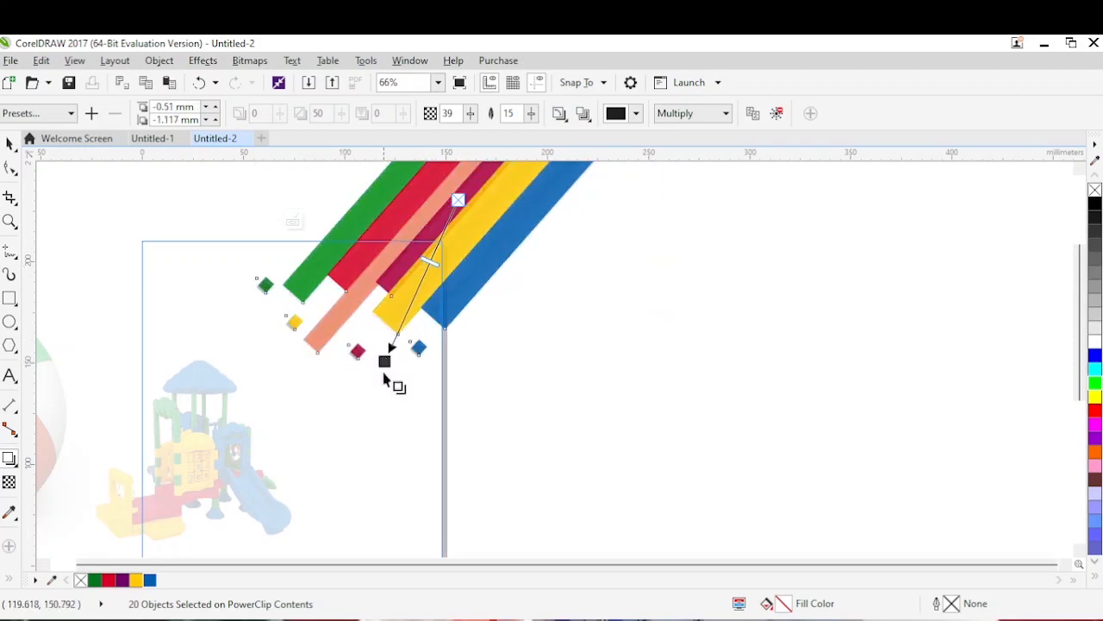
pyautogui.click(9, 143)
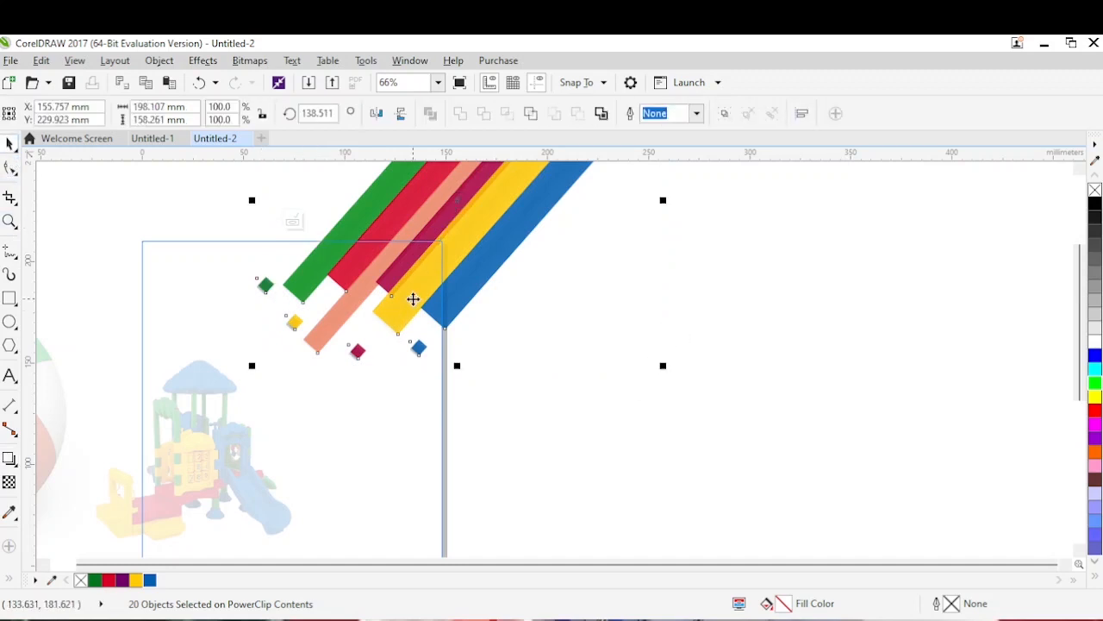
# Shift the shadowed strip group slightly up and right, and finish editing the PowerClip contents.
pyautogui.moveTo(406, 307); pyautogui.dragTo(411, 304)
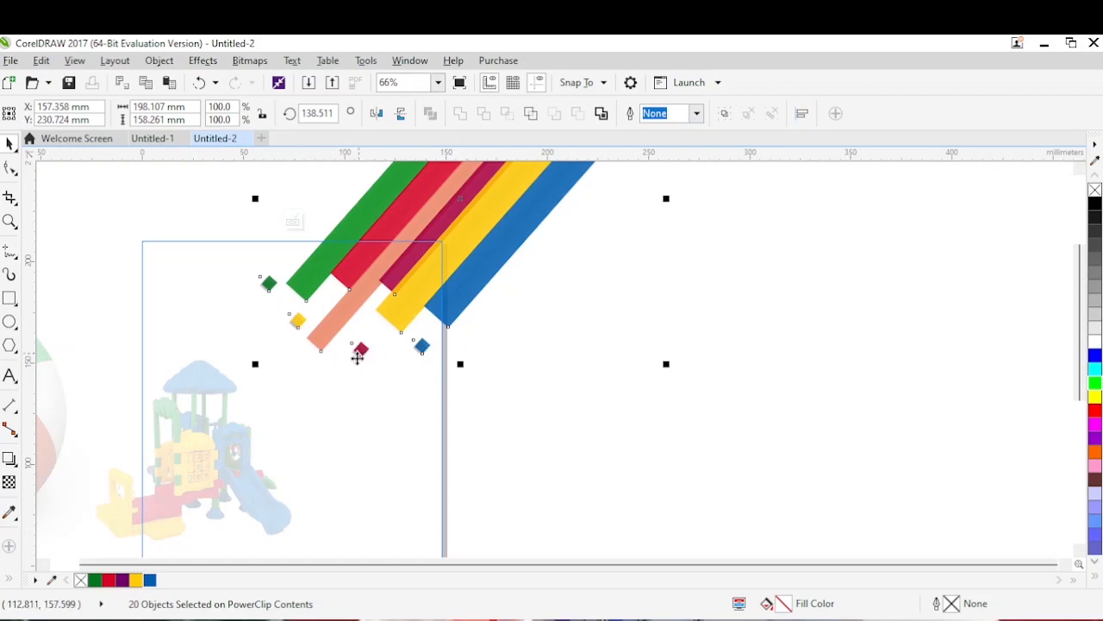
pyautogui.rightClick(431, 278)
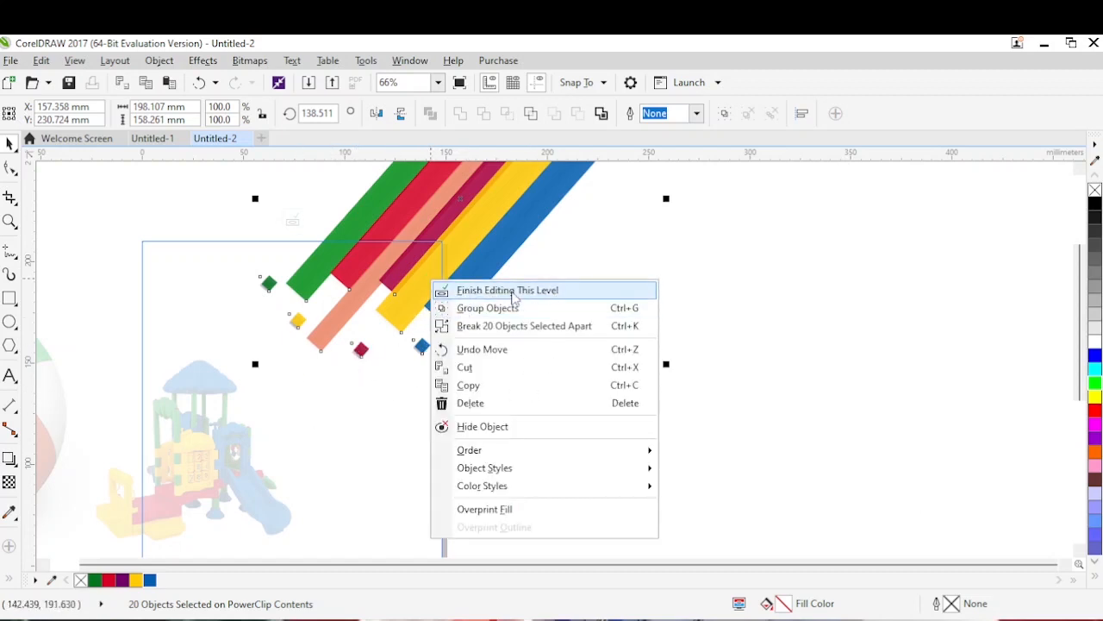
pyautogui.click(513, 291)
pyautogui.click(596, 305)
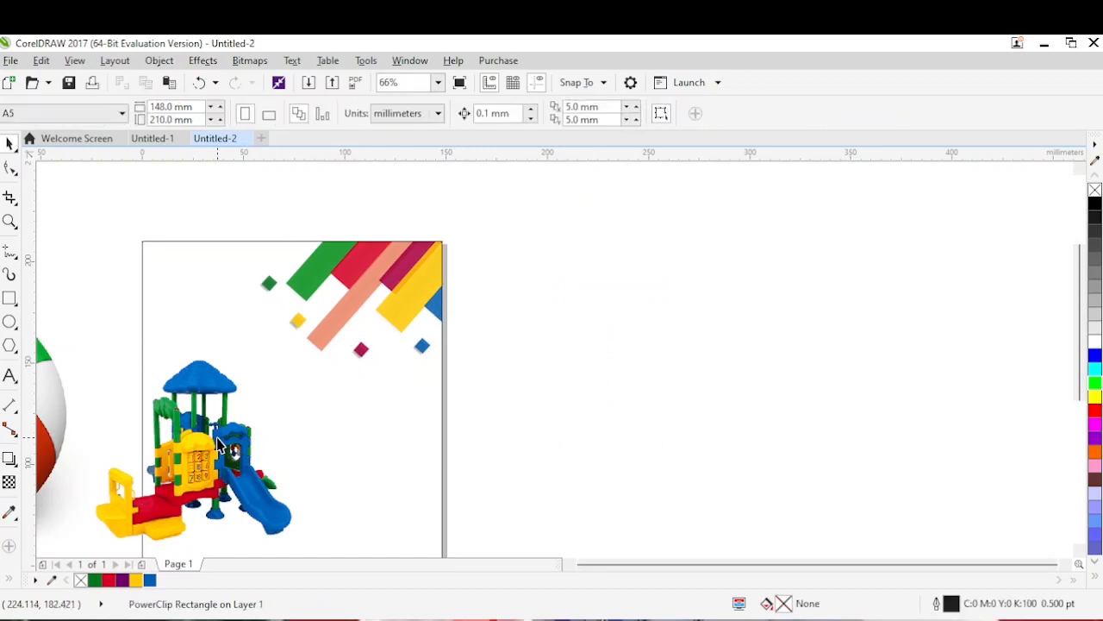
# Move the playground image slightly down and left, compare it with the reference flyer, and PowerClip it inside the page rectangle.
pyautogui.moveTo(217, 444); pyautogui.dragTo(192, 474)
pyautogui.click(161, 142)
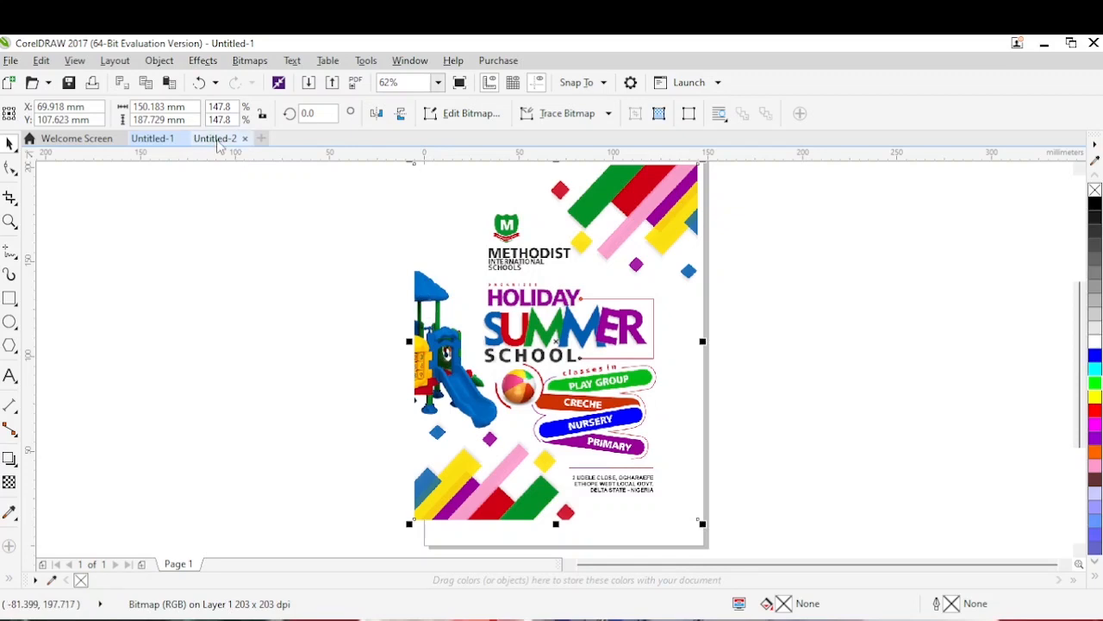
pyautogui.click(217, 140)
pyautogui.moveTo(214, 446); pyautogui.dragTo(335, 447)
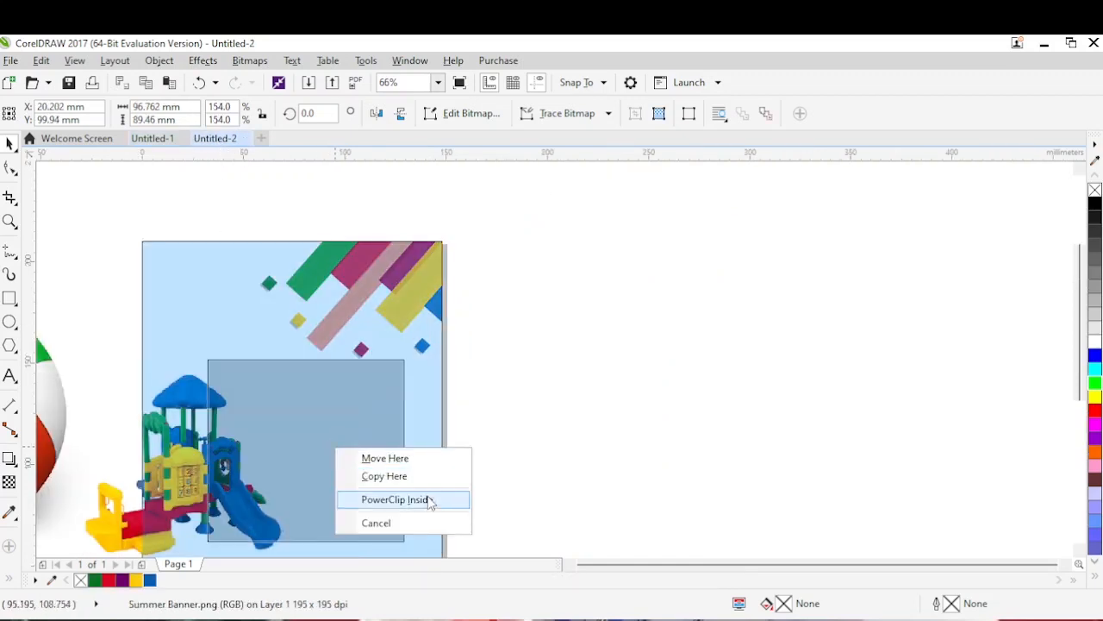
pyautogui.click(428, 500)
# Edit the PowerClip to move the playground image partly beyond the page's left edge, centred at about X 5, Y 96 mm, and finish editing.
pyautogui.rightClick(233, 396)
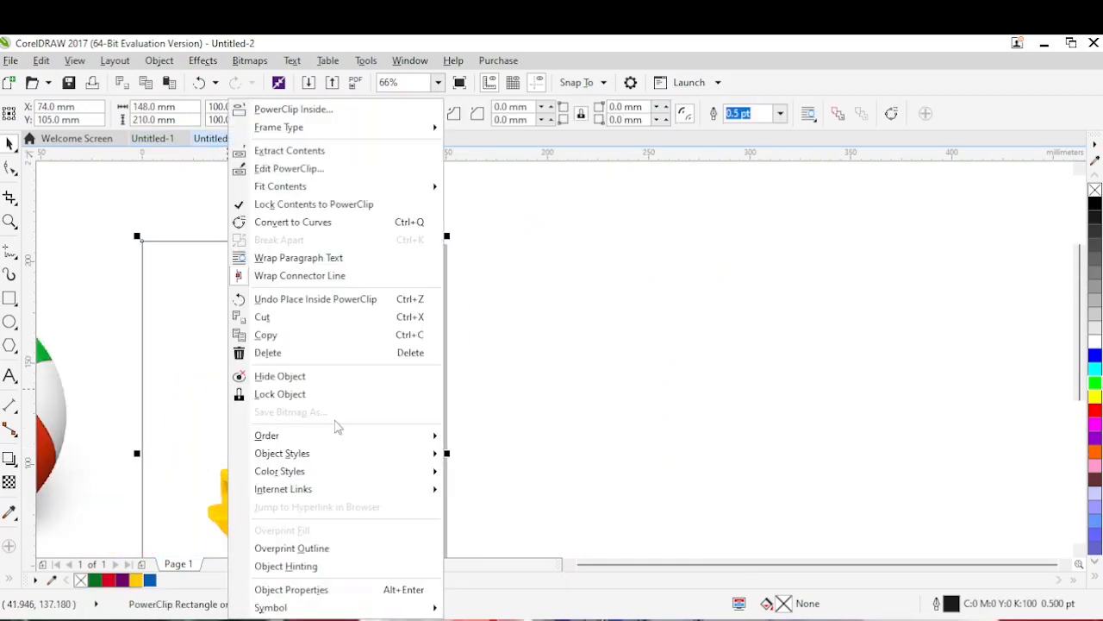
pyautogui.click(288, 168)
pyautogui.moveTo(213, 466)
pyautogui.mouseDown()
pyautogui.moveTo(153, 471)
pyautogui.moveTo(194, 463)
pyautogui.mouseUp()
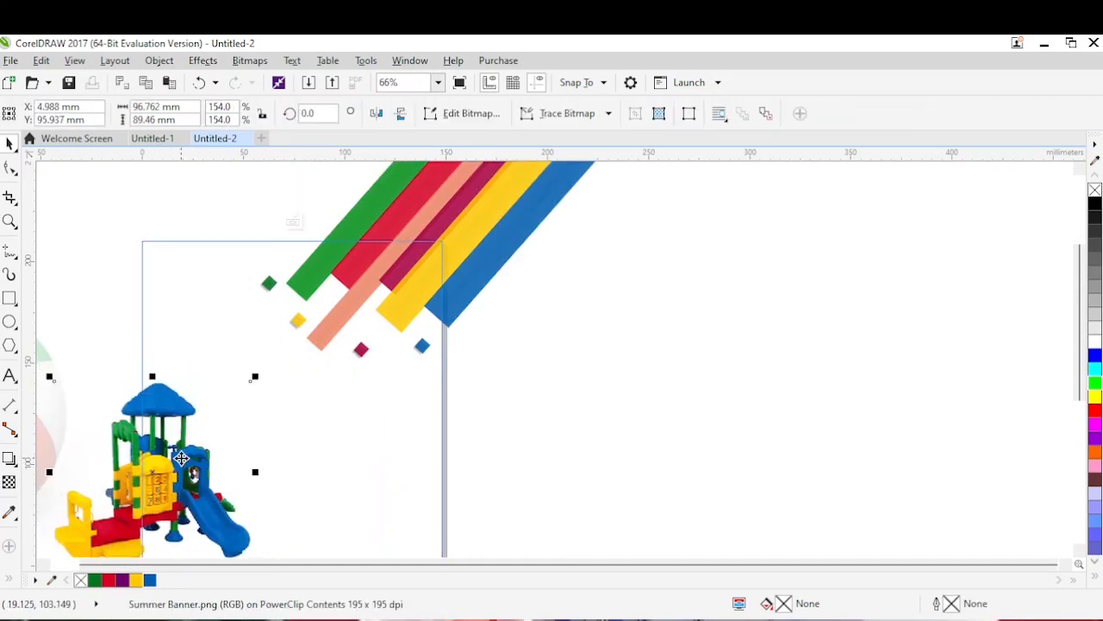
pyautogui.rightClick(181, 458)
pyautogui.click(268, 223)
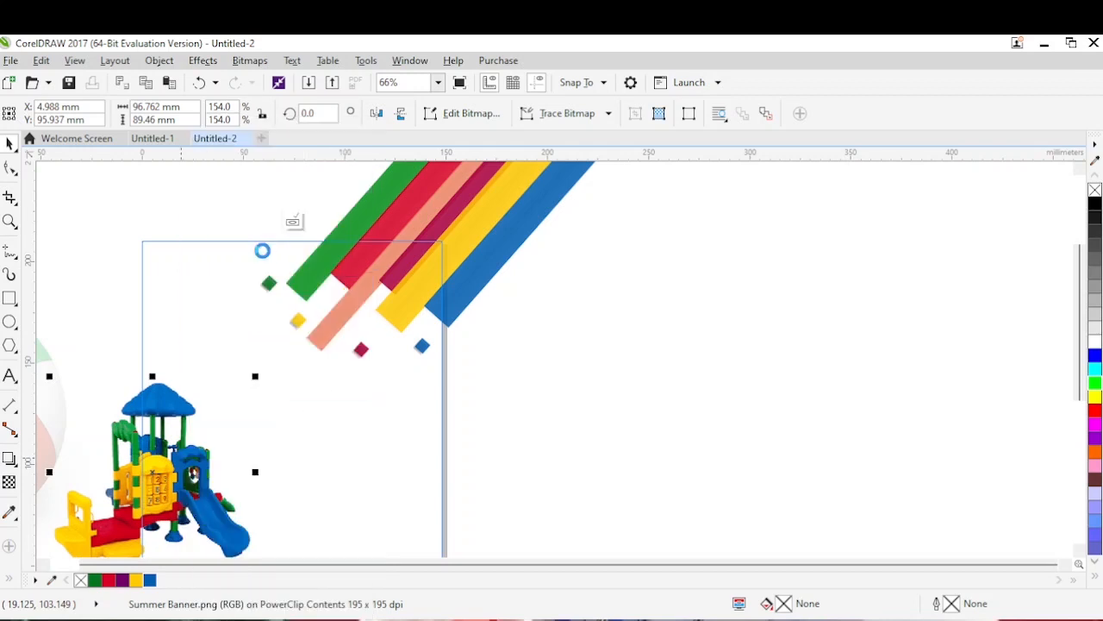
pyautogui.click(528, 338)
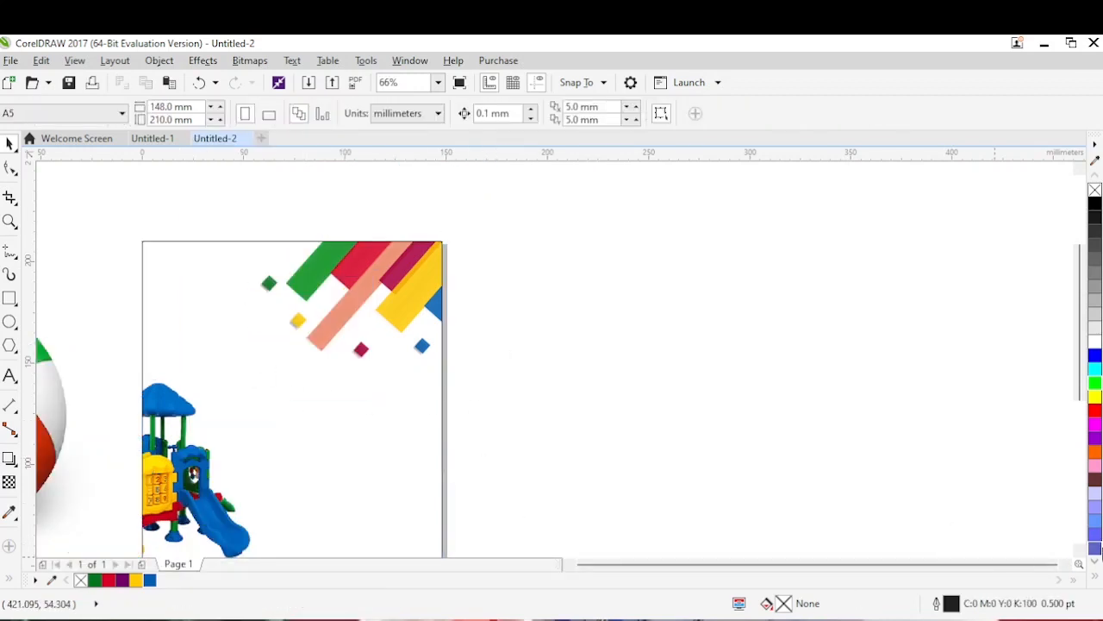
# Examine the shield logo and the school name in the reference flyer, Untitled-1.
pyautogui.click(1080, 552)
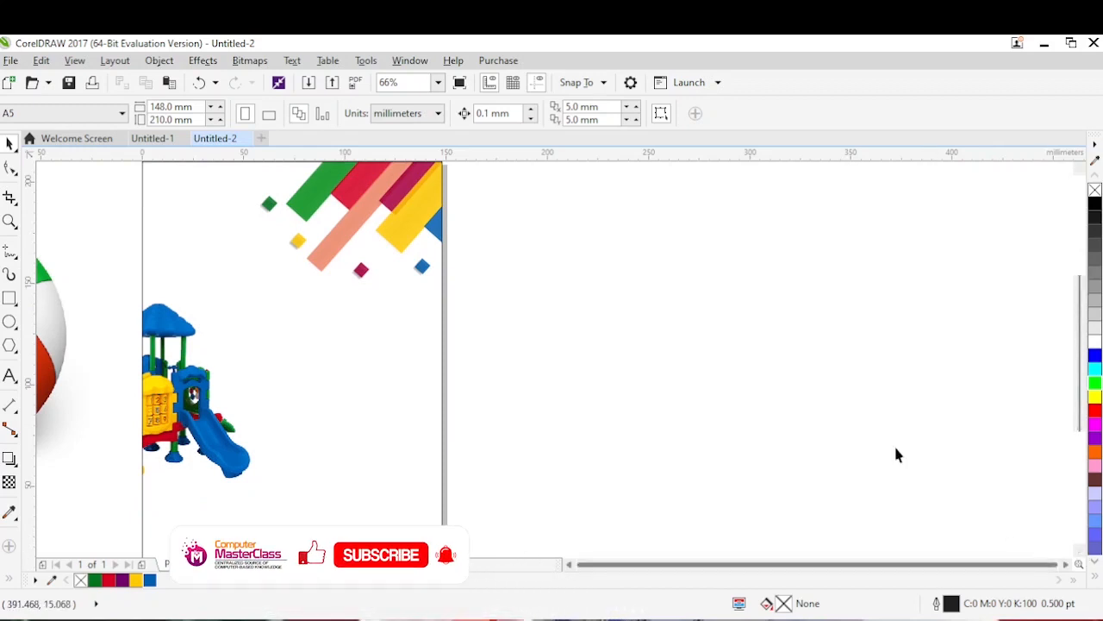
pyautogui.click(355, 241)
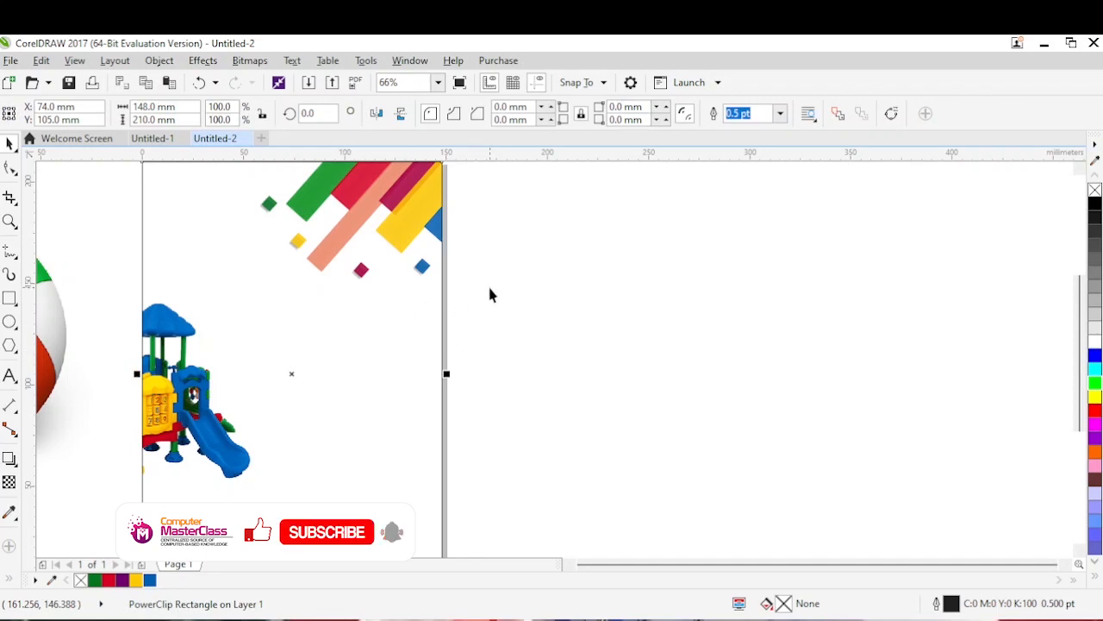
pyautogui.click(489, 303)
pyautogui.click(152, 137)
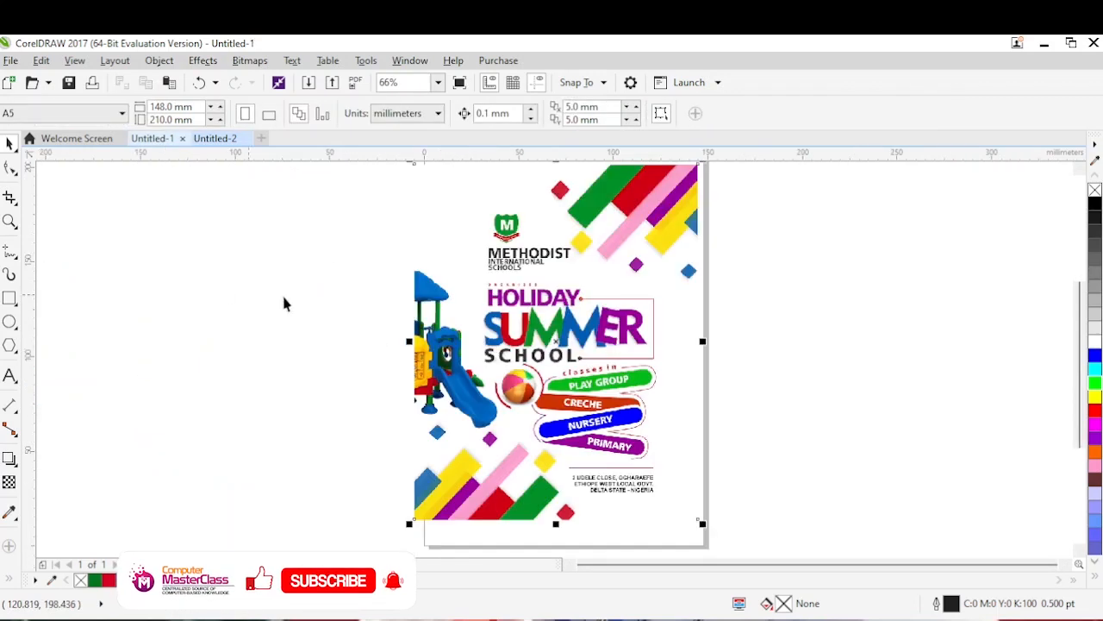
pyautogui.press('z')
pyautogui.moveTo(389, 202); pyautogui.dragTo(521, 281)
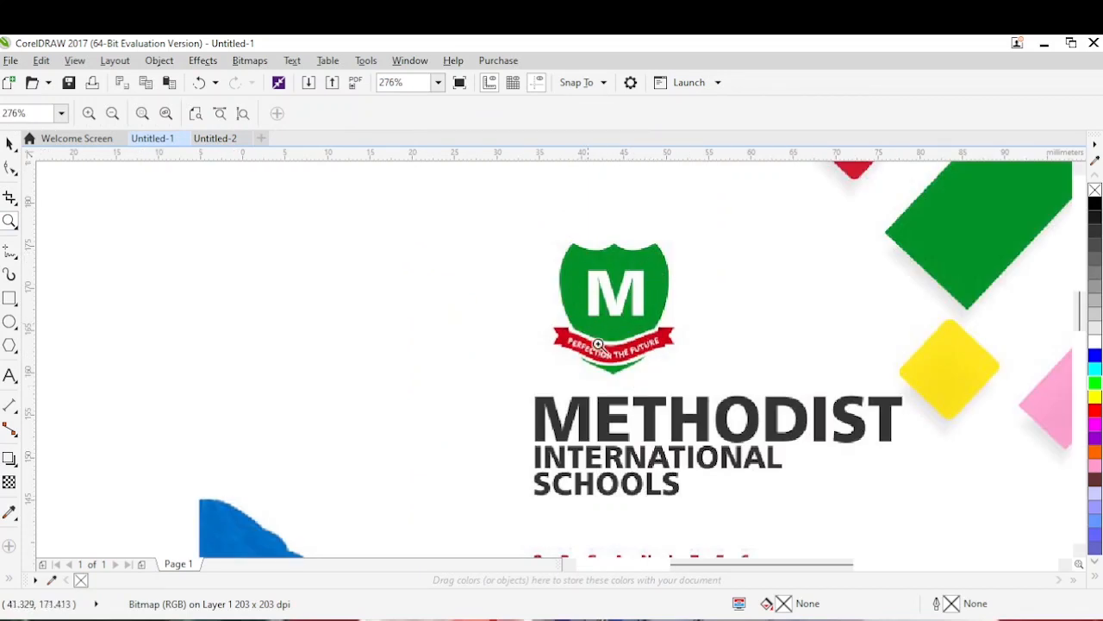
pyautogui.click(9, 144)
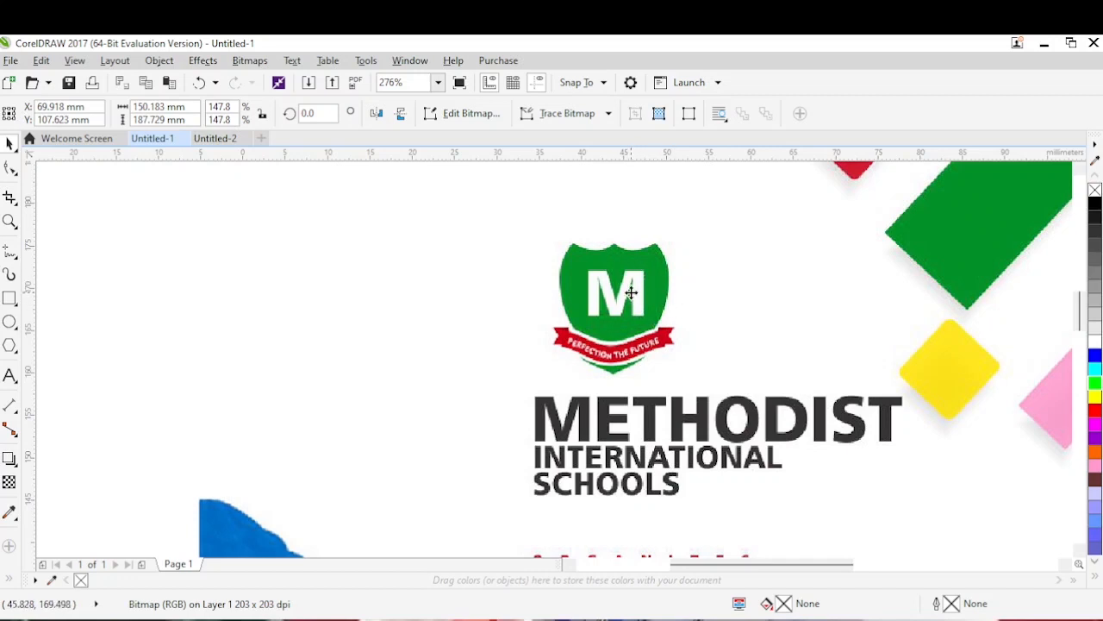
pyautogui.scroll(-2, 631, 293)
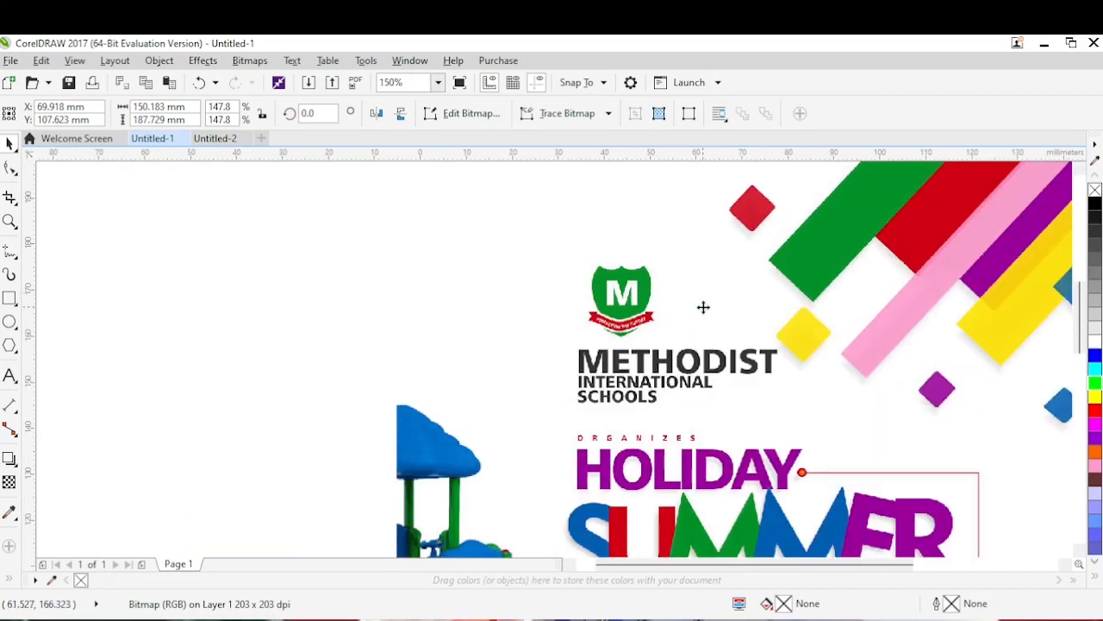
pyautogui.press('F5')
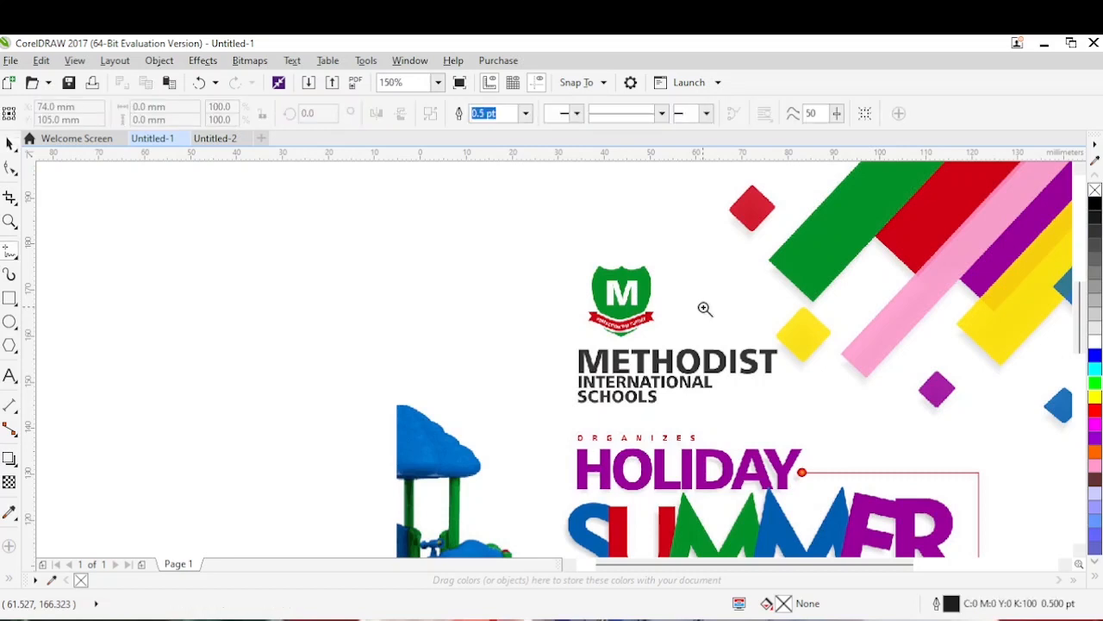
pyautogui.press('space')
# Return to Untitled-2 and insert the solid shield character from the Webdings font onto the page.
pyautogui.click(228, 145)
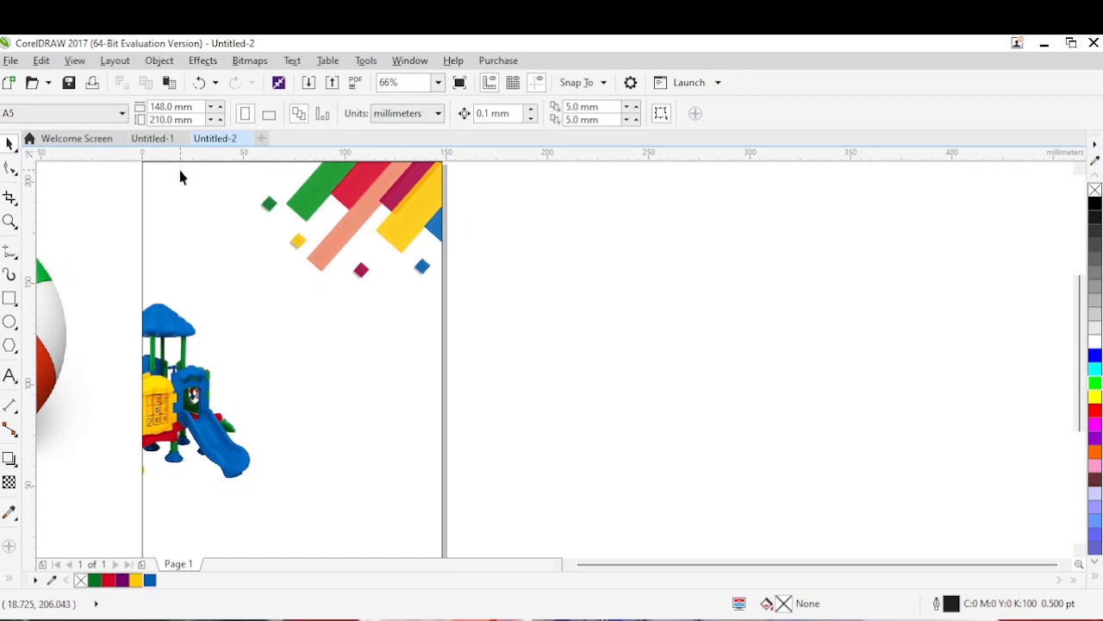
pyautogui.hotkey('ctrl', 'F11')
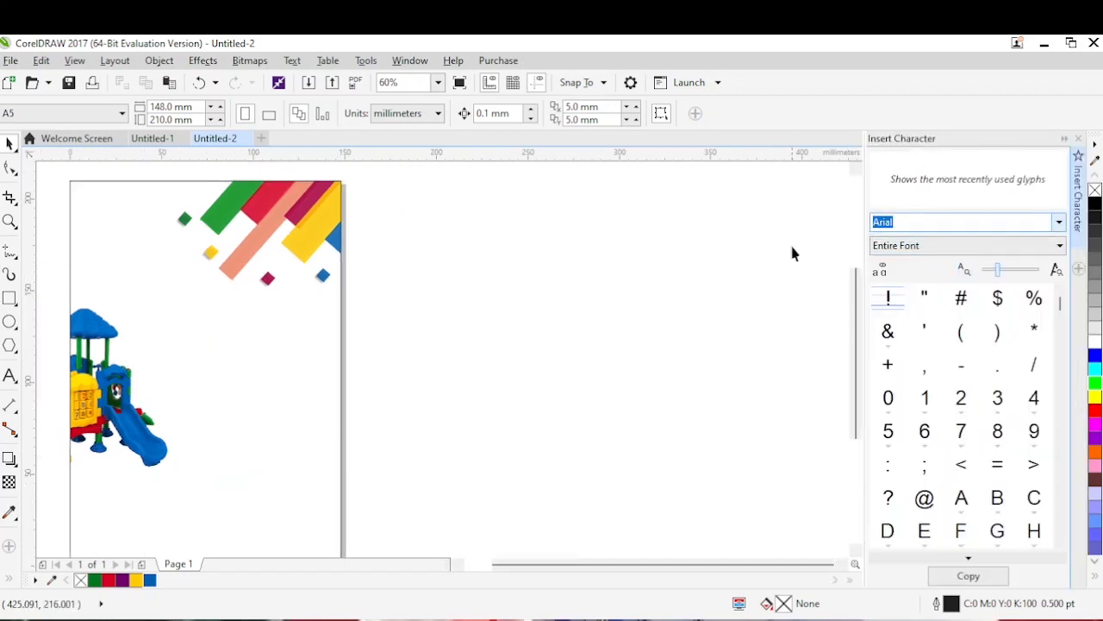
pyautogui.click(1059, 224)
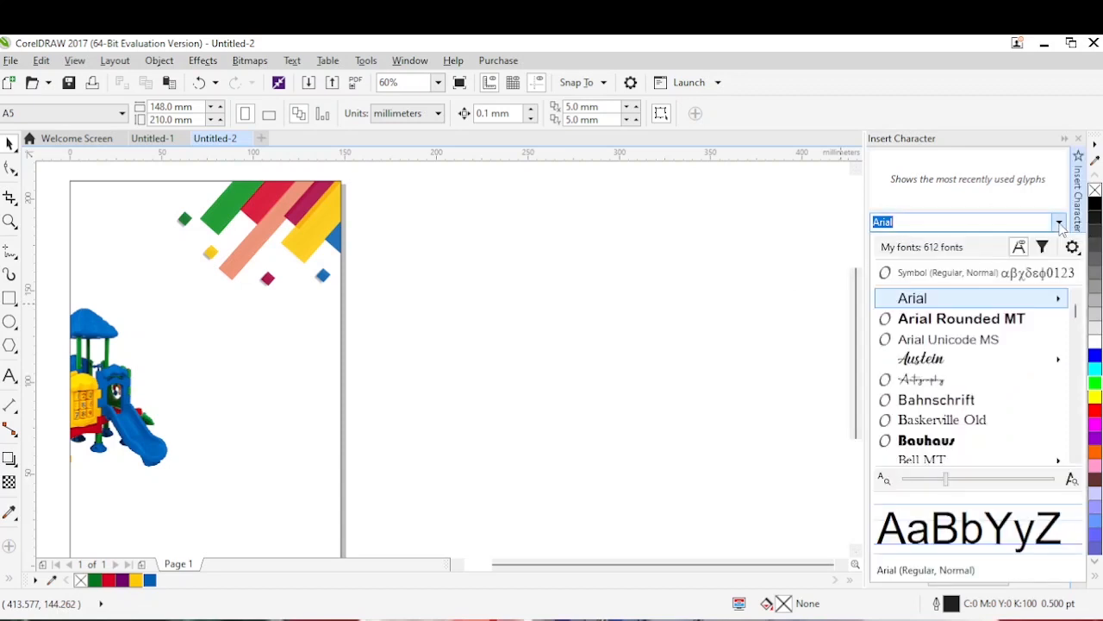
pyautogui.write('we')
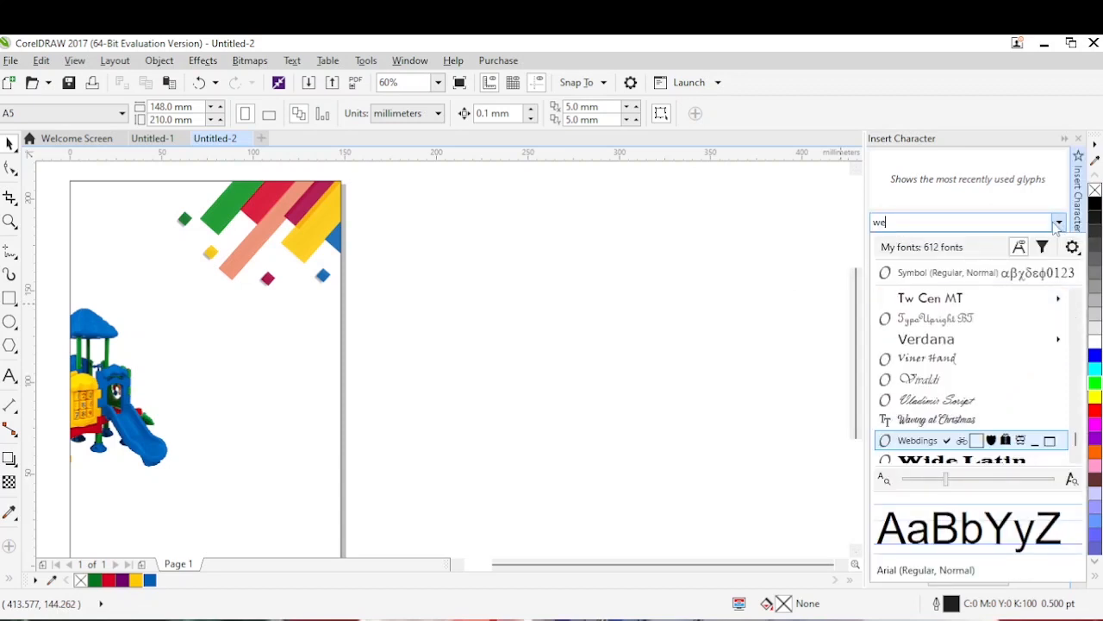
pyautogui.click(983, 299)
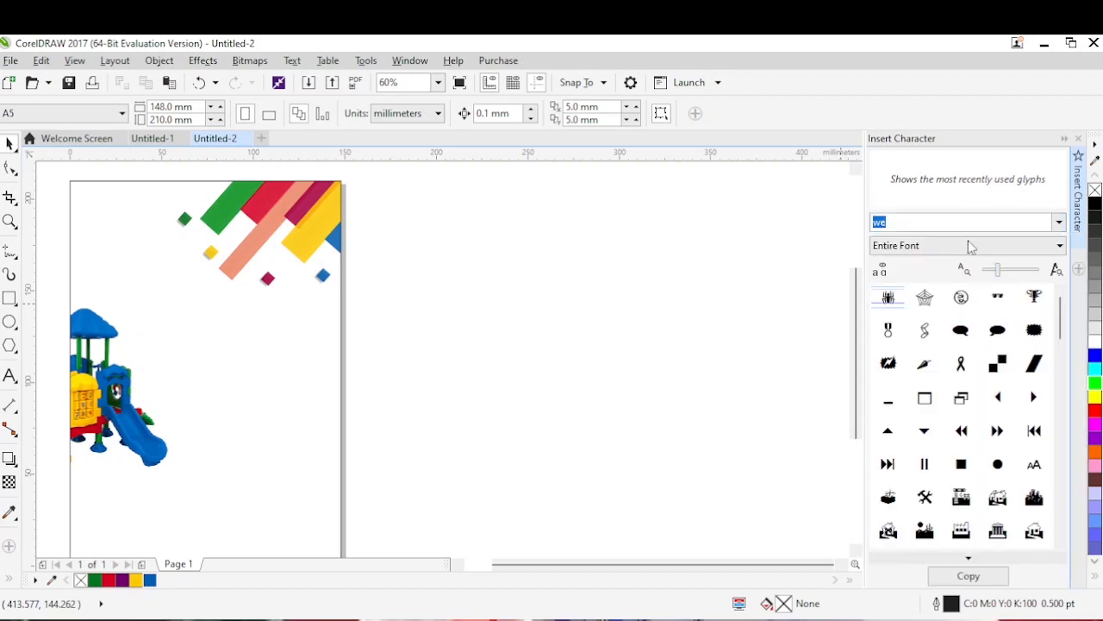
pyautogui.scroll(-5, 991, 450)
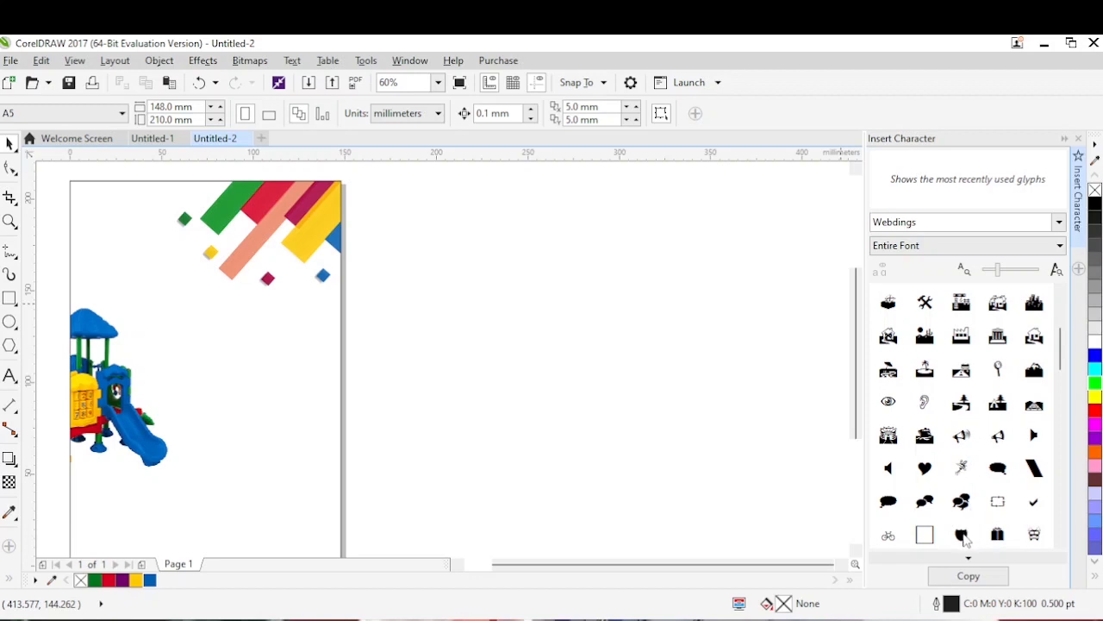
pyautogui.moveTo(962, 534); pyautogui.dragTo(583, 420)
# Scale the shield to about 20.6 by 21.3 mm and place it above the playground image at about X 44, Y 160 mm.
pyautogui.moveTo(154, 308); pyautogui.dragTo(228, 370)
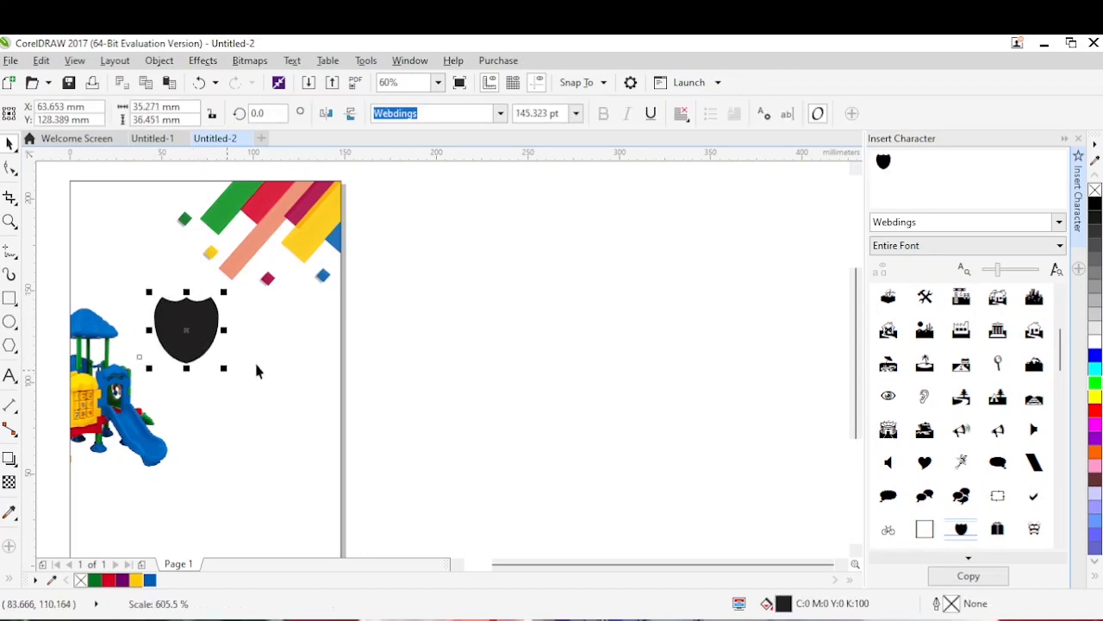
pyautogui.click(1078, 138)
pyautogui.moveTo(259, 320); pyautogui.dragTo(226, 273)
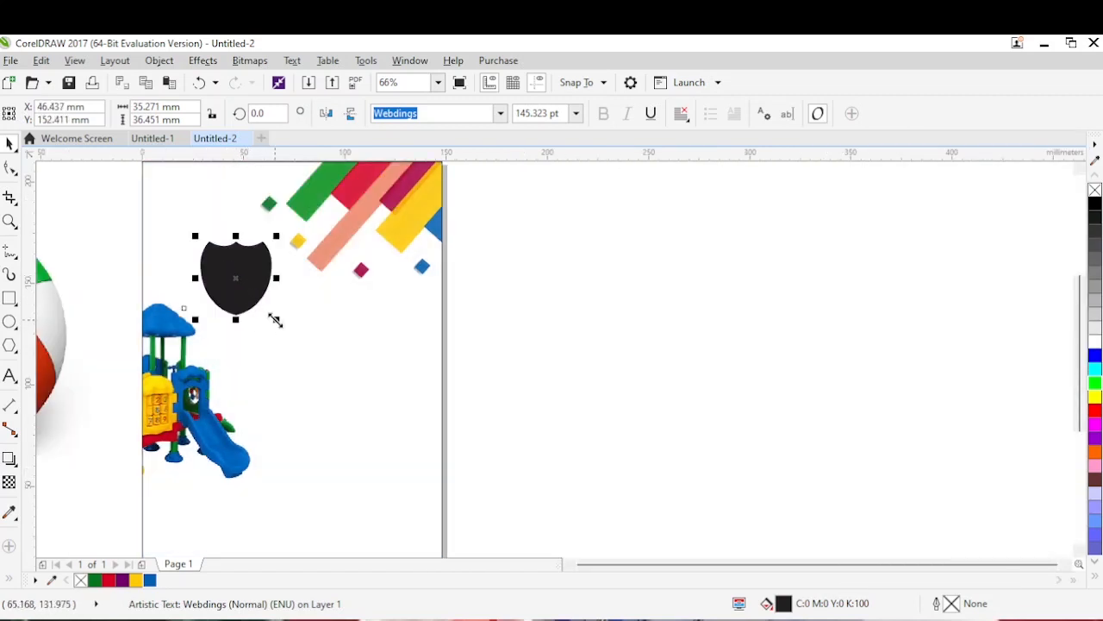
pyautogui.moveTo(272, 315); pyautogui.dragTo(259, 322)
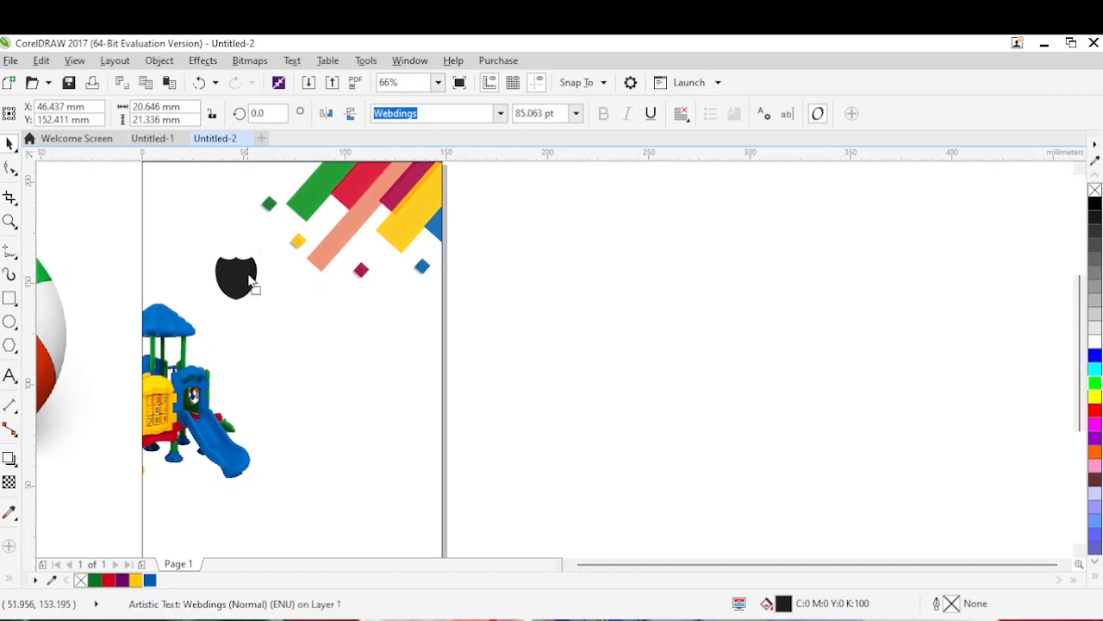
pyautogui.moveTo(247, 285); pyautogui.dragTo(246, 274)
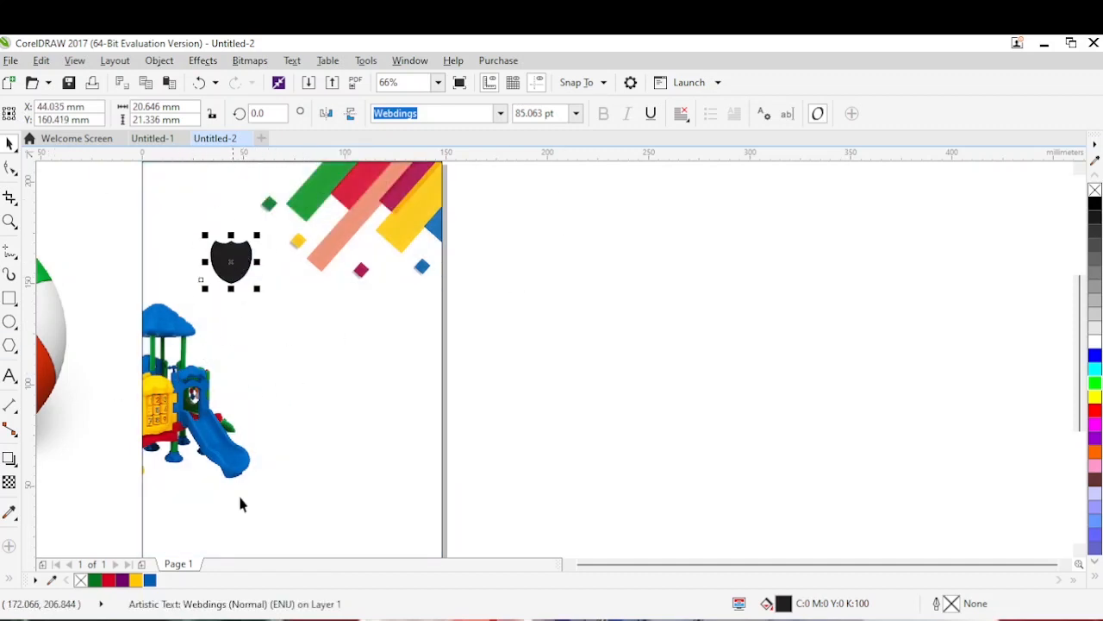
# Fill the shield with the document's dark green and shift it straight down to about Y 157 mm.
pyautogui.click(95, 579)
pyautogui.click(604, 278)
pyautogui.moveTo(230, 261); pyautogui.dragTo(236, 277)
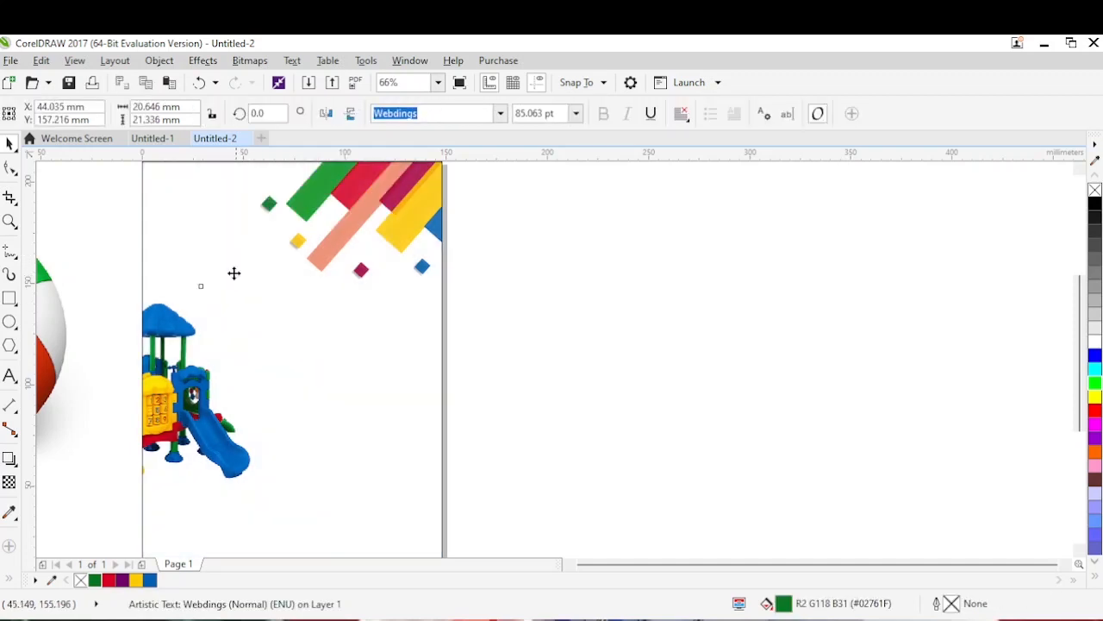
pyautogui.click(527, 273)
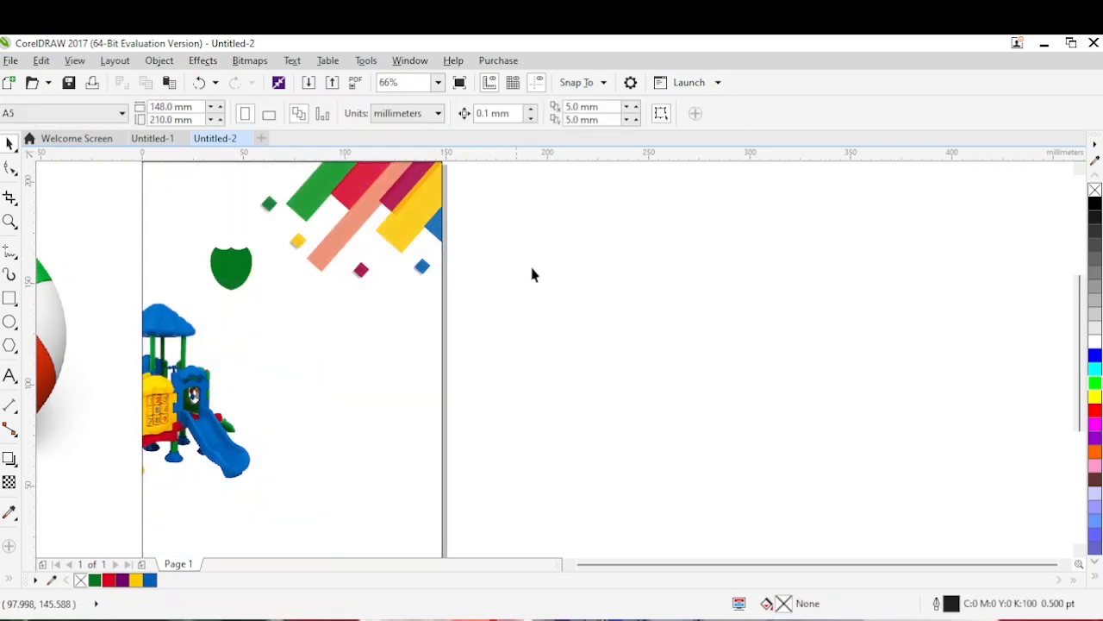
# Add a bold 24 pt Arial letter M, centre it in the upper part of the shield and colour it white.
pyautogui.click(10, 375)
pyautogui.click(95, 293)
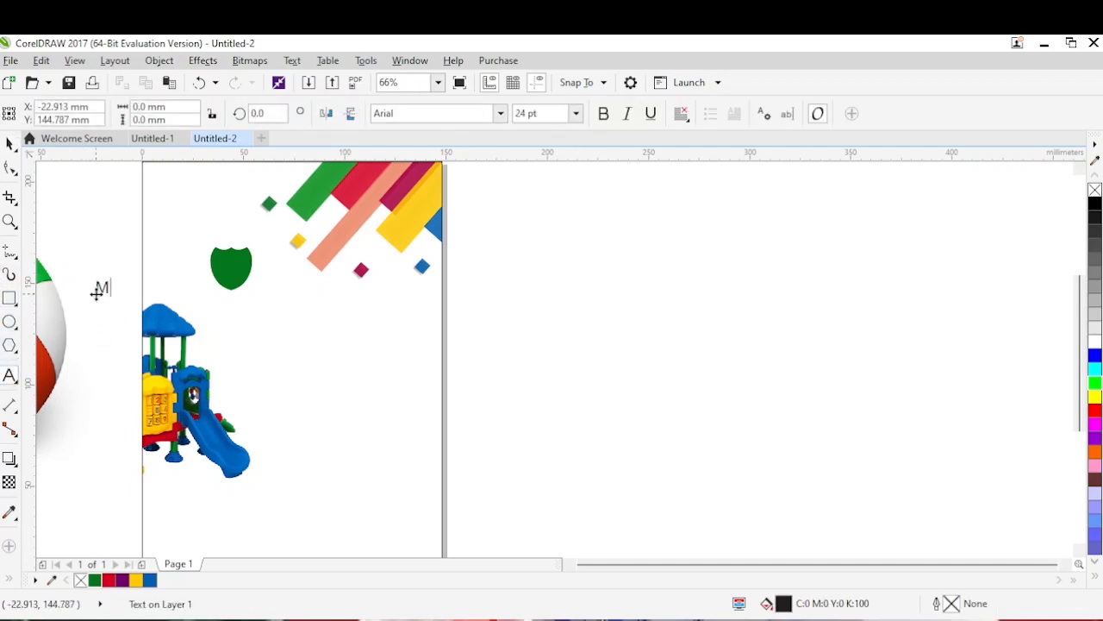
pyautogui.press('Escape')
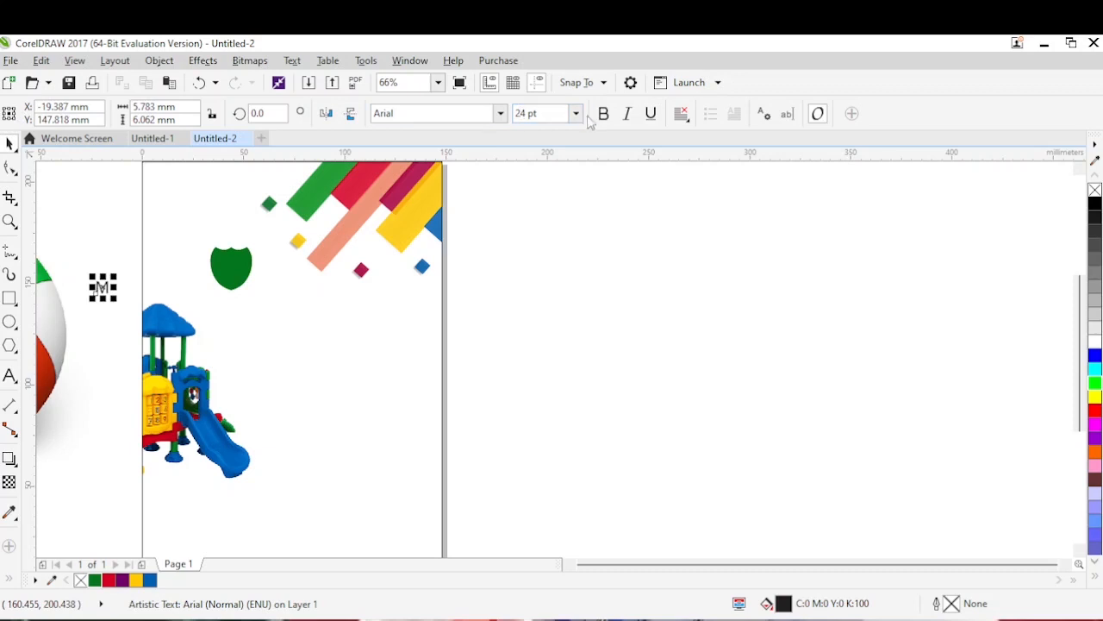
pyautogui.click(604, 112)
pyautogui.moveTo(103, 287); pyautogui.dragTo(243, 261)
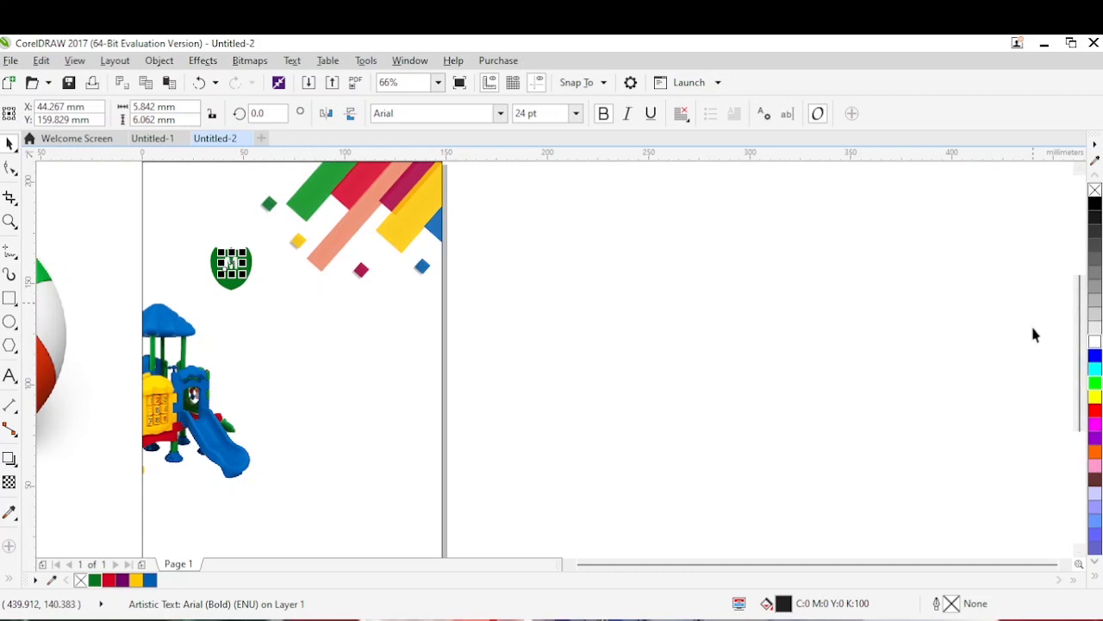
pyautogui.click(1094, 341)
pyautogui.click(325, 318)
# Compare the logo with the reference flyer and enlarge the letter M to about 31.6 pt inside the shield.
pyautogui.click(11, 221)
pyautogui.moveTo(611, 378); pyautogui.dragTo(668, 383)
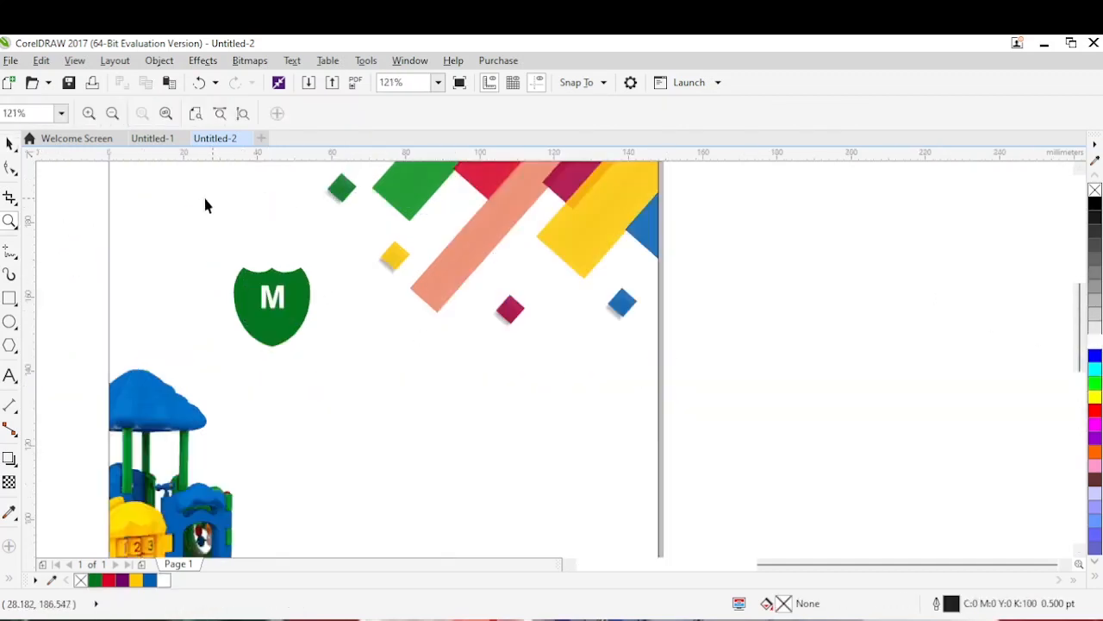
pyautogui.click(160, 140)
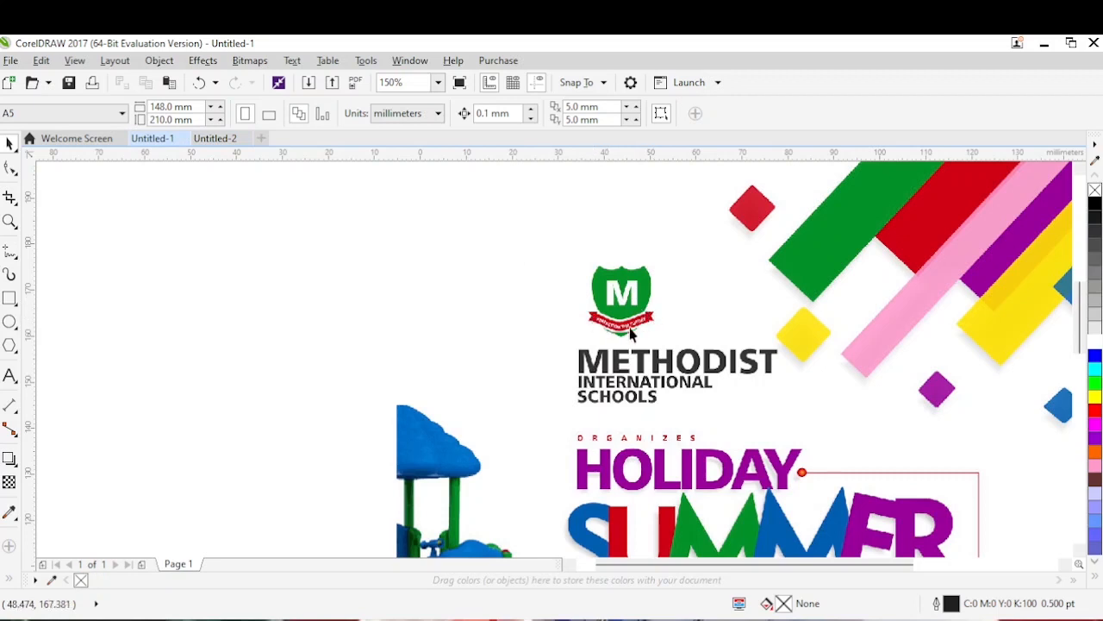
pyautogui.click(218, 138)
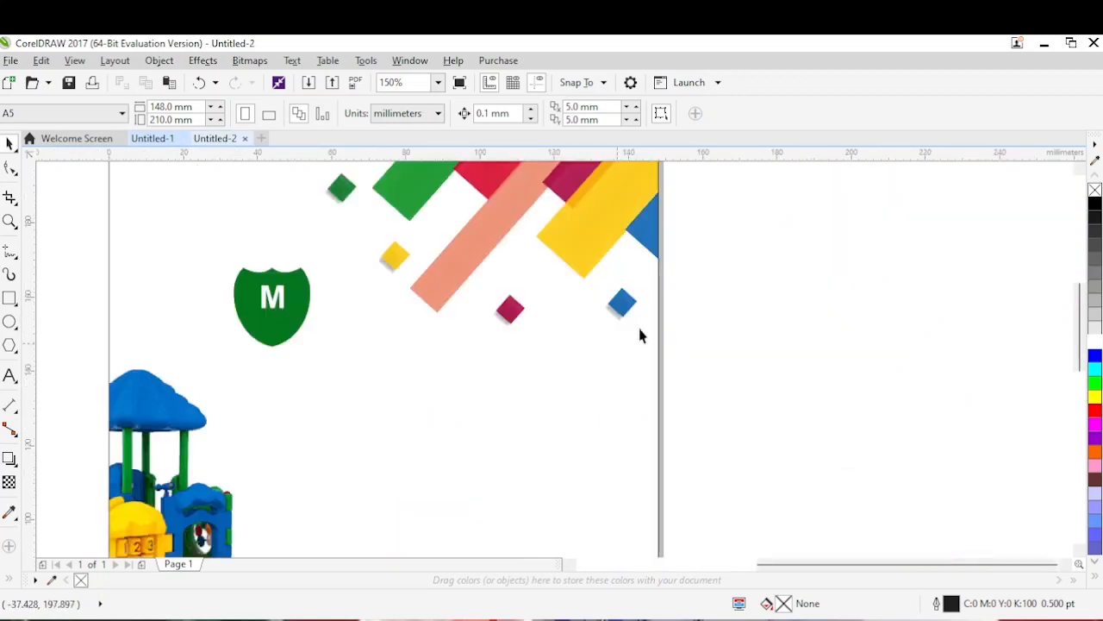
pyautogui.press('z')
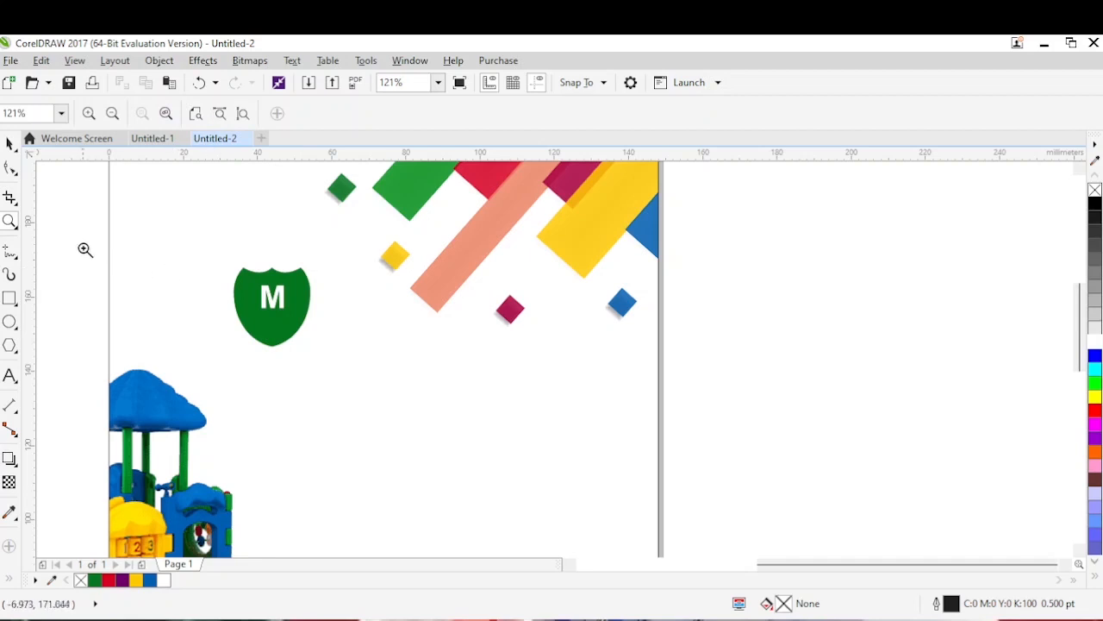
pyautogui.click(357, 315)
pyautogui.press('space')
pyautogui.click(418, 314)
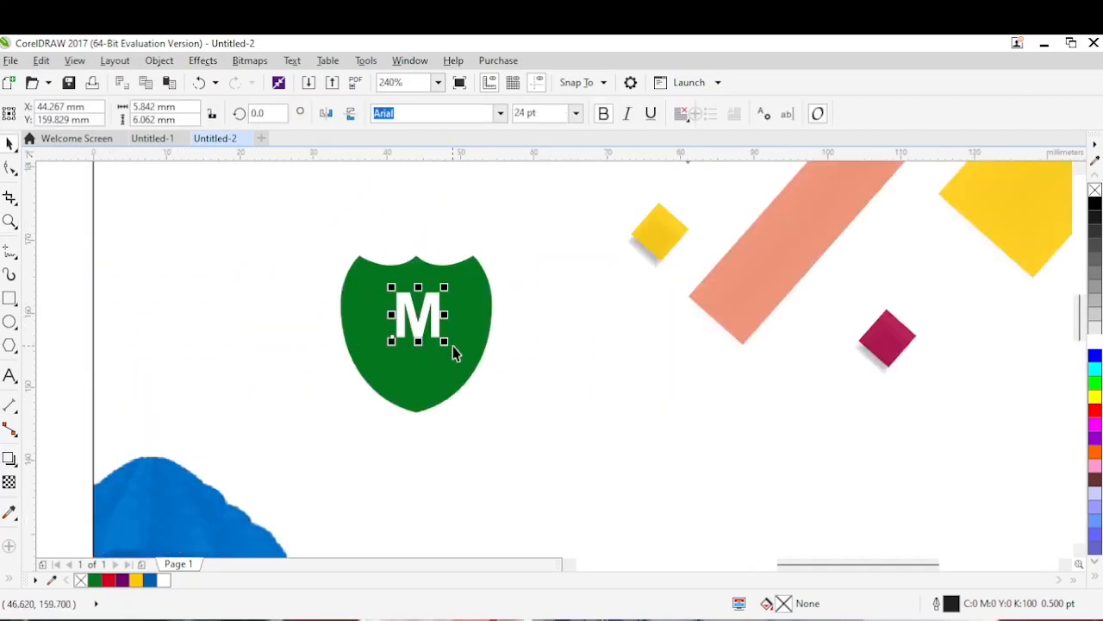
pyautogui.moveTo(444, 342); pyautogui.dragTo(456, 345)
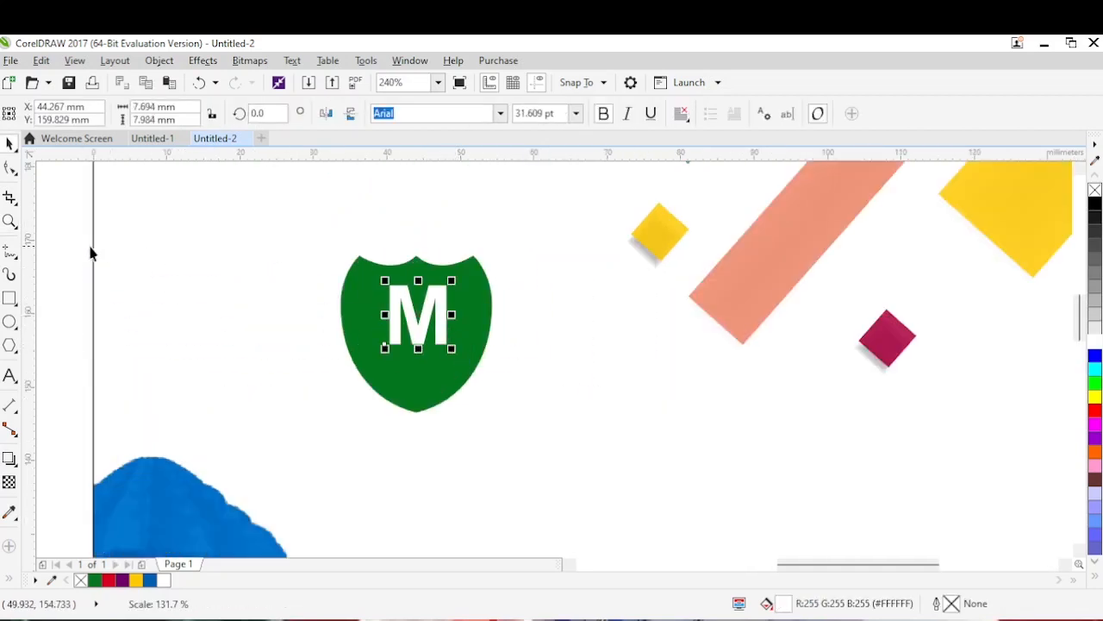
# Draw a rectangle about 24.4 by 3.5 mm across the shield's lower part and convert it to curves.
pyautogui.click(10, 297)
pyautogui.moveTo(296, 354); pyautogui.dragTo(502, 380)
pyautogui.press('space')
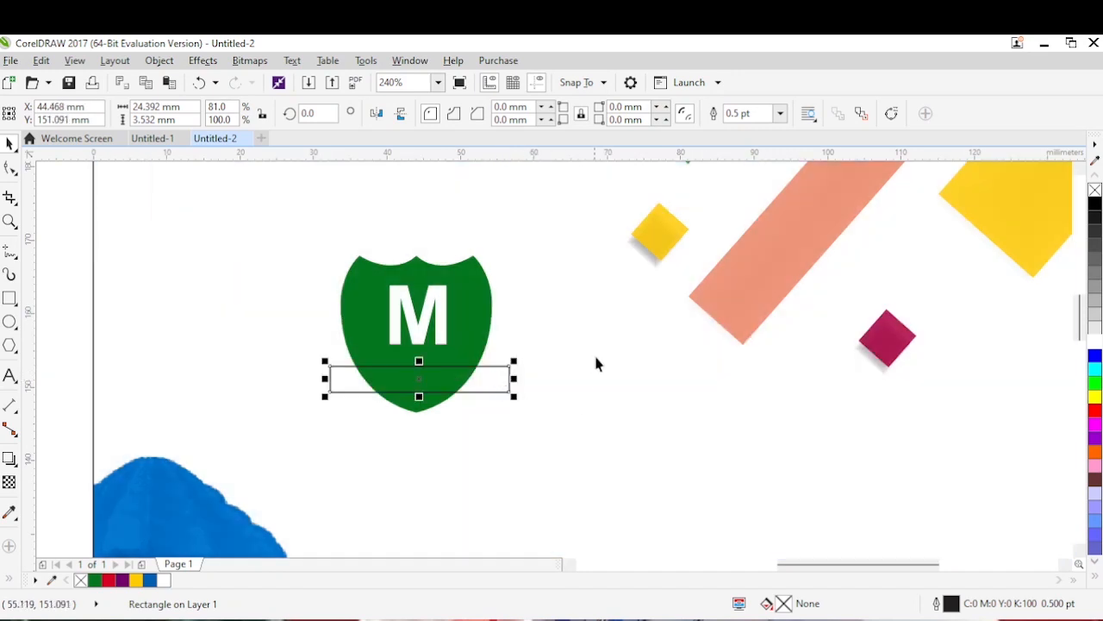
pyautogui.click(891, 113)
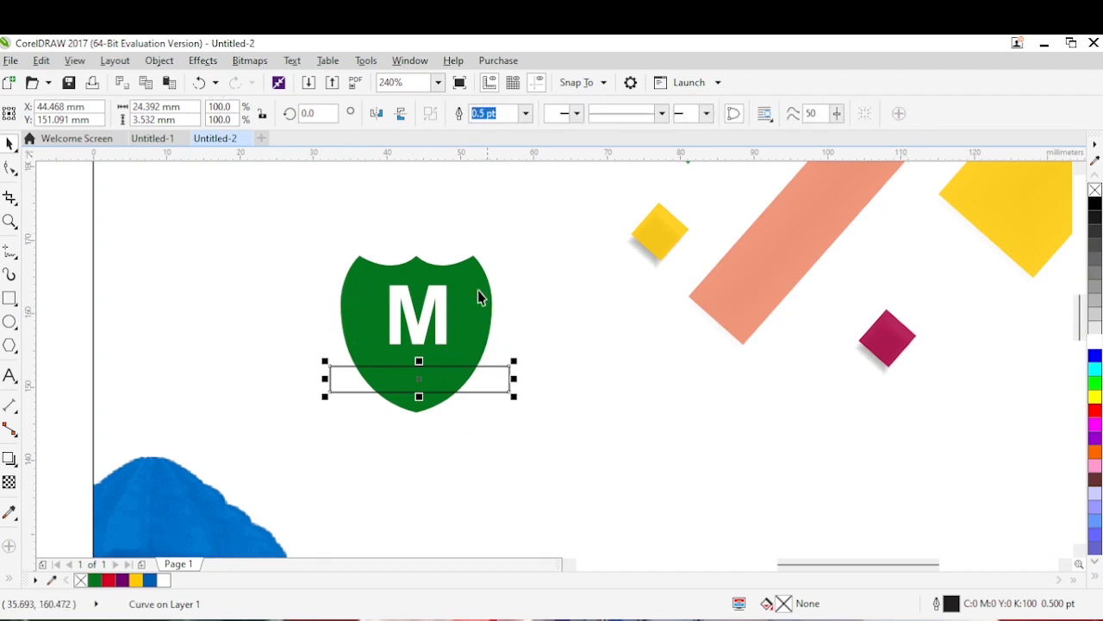
# Convert the upper and lower edges of the band across the shield from straight lines to curves.
pyautogui.doubleClick(395, 365)
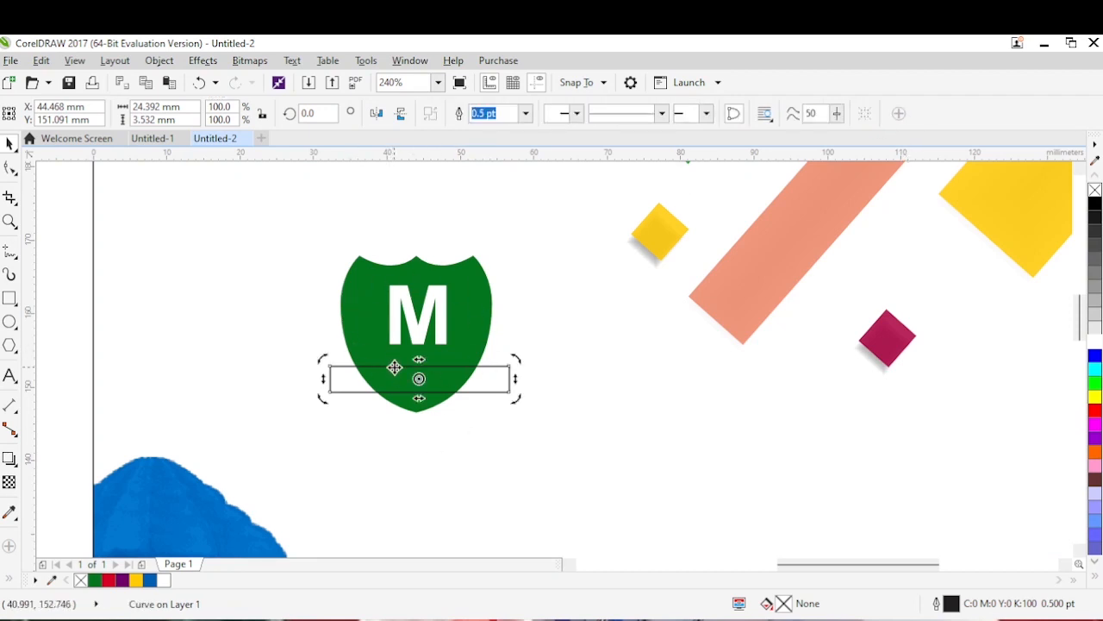
pyautogui.rightClick(412, 367)
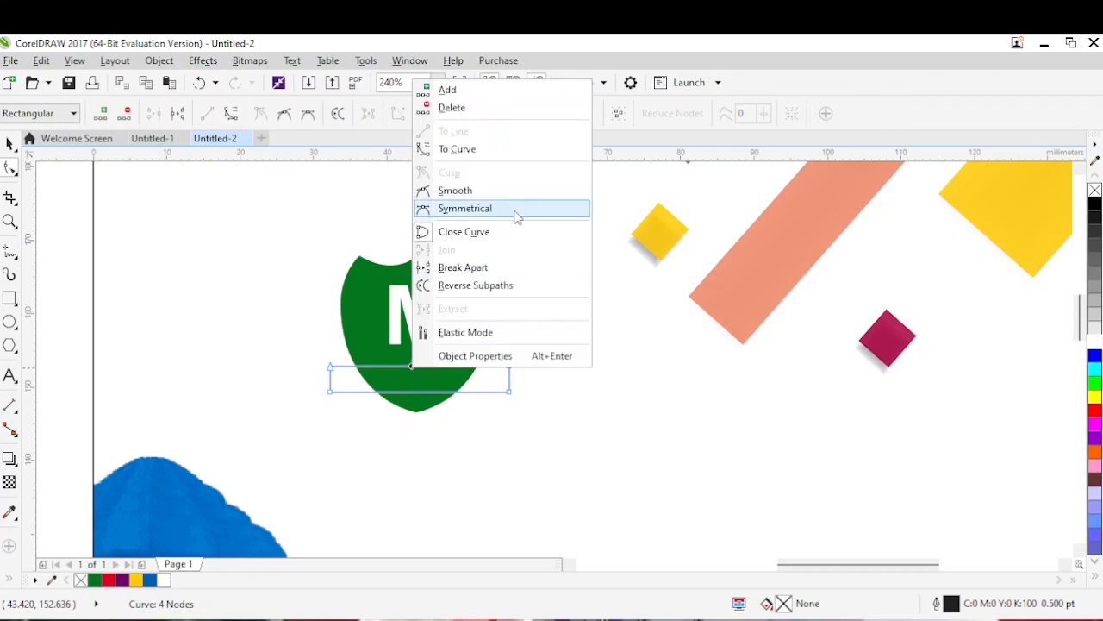
pyautogui.click(474, 148)
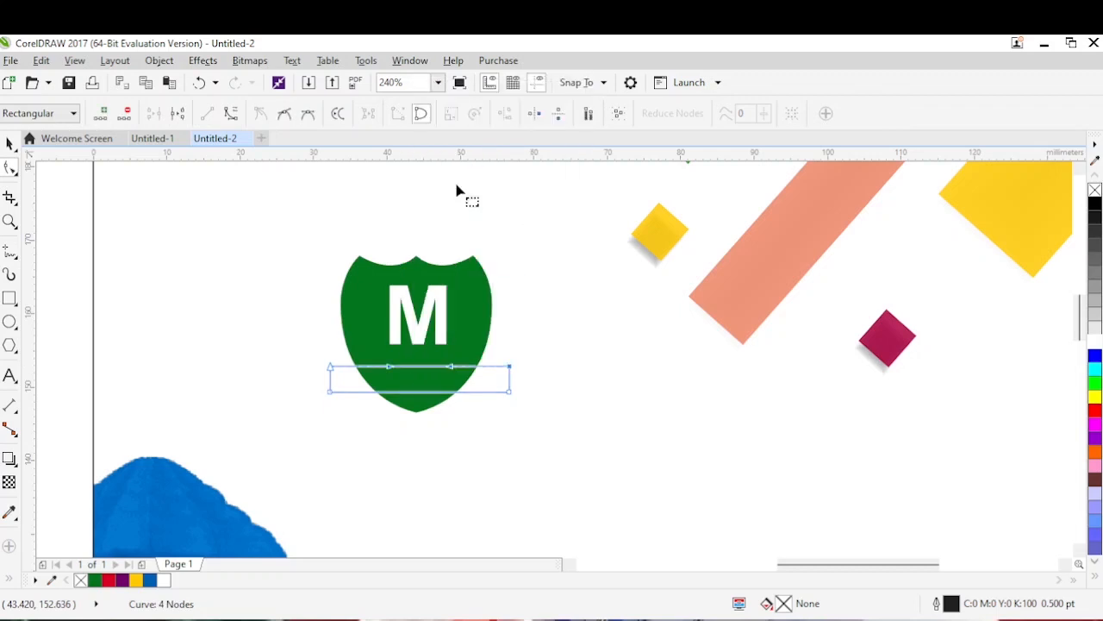
pyautogui.rightClick(413, 398)
pyautogui.click(443, 233)
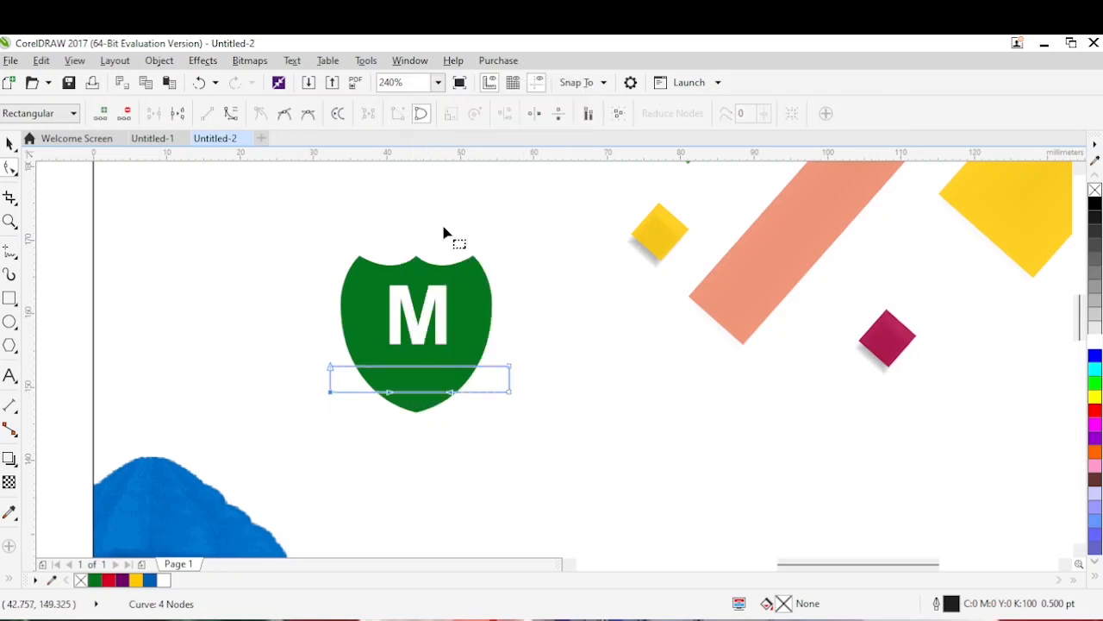
# Bend the band downward through a new middle node on each long edge and narrow it to about 20.6 mm, centred over the shield.
pyautogui.doubleClick(415, 367)
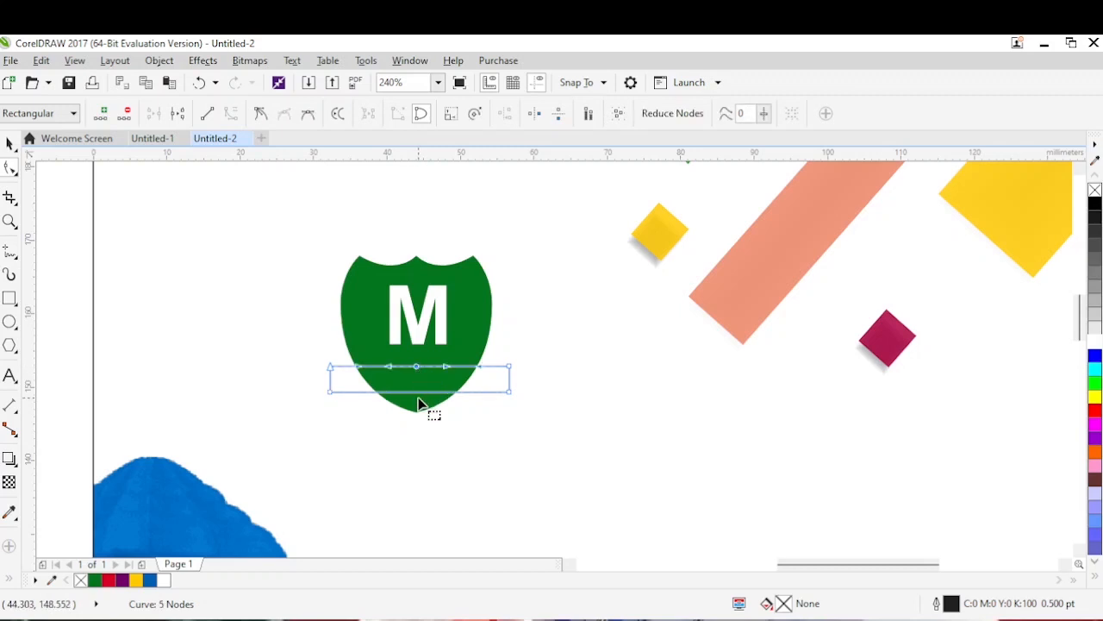
pyautogui.click(416, 394)
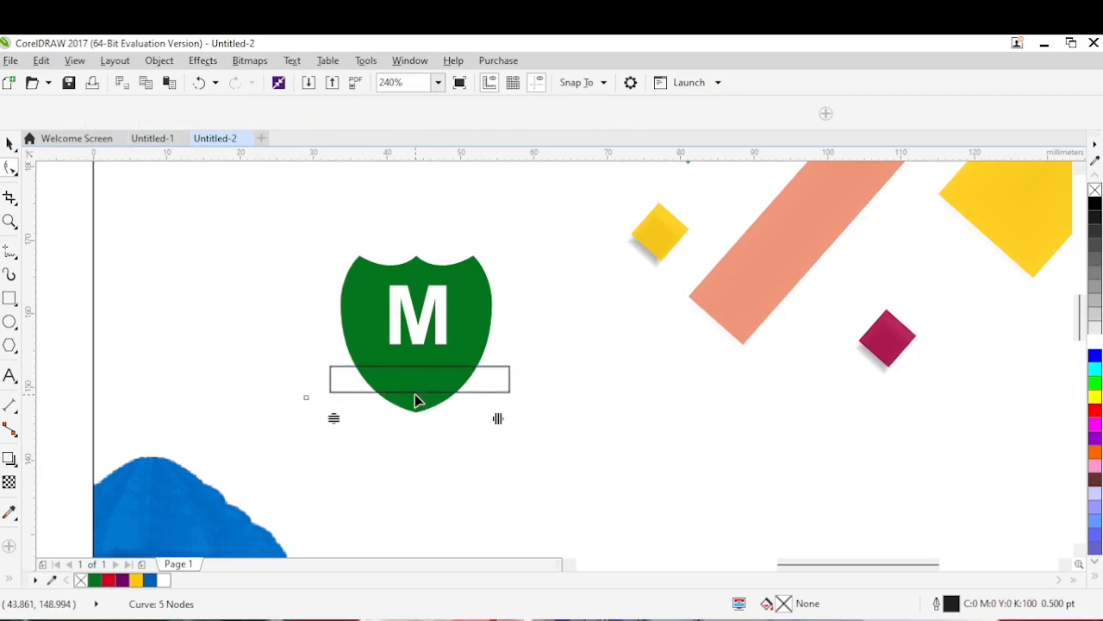
pyautogui.click(420, 392)
pyautogui.doubleClick(419, 393)
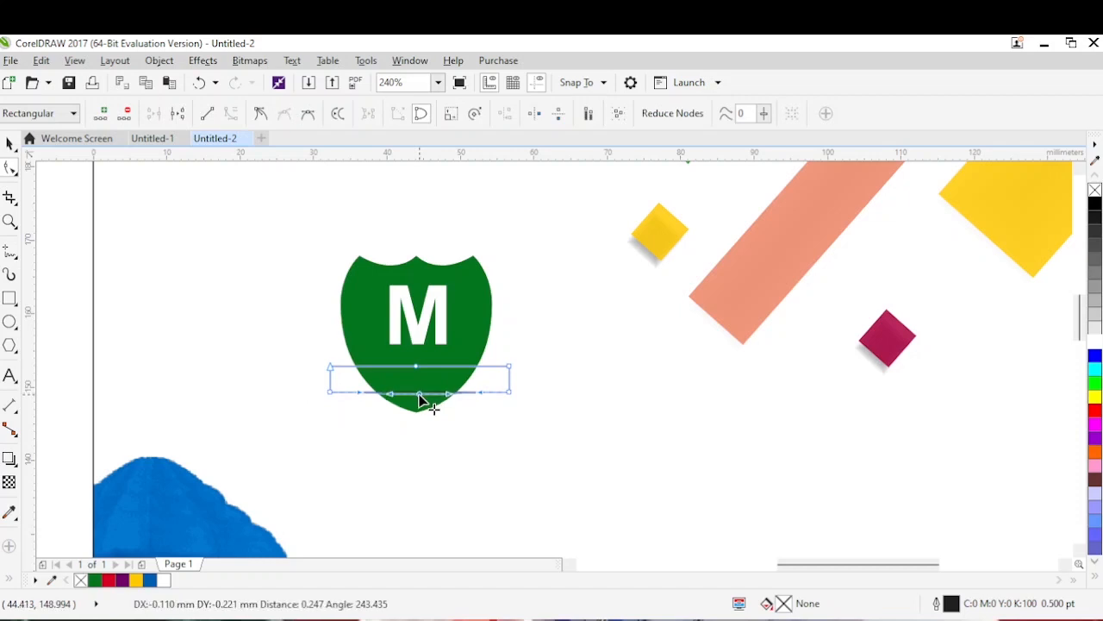
pyautogui.moveTo(411, 351); pyautogui.dragTo(421, 417)
pyautogui.press('space')
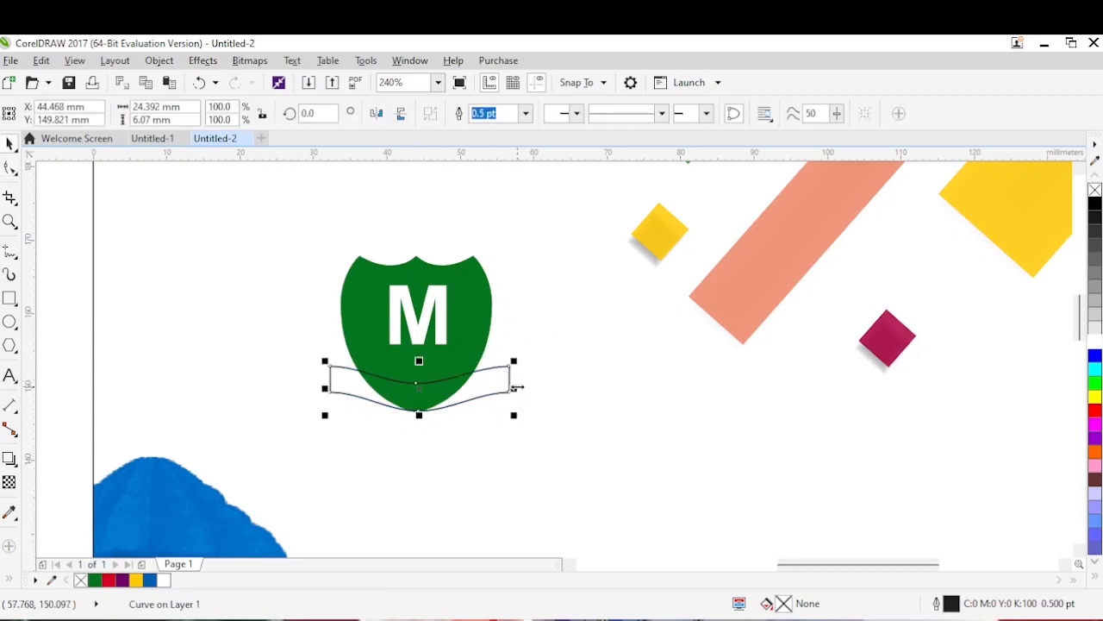
pyautogui.moveTo(515, 388); pyautogui.dragTo(498, 374)
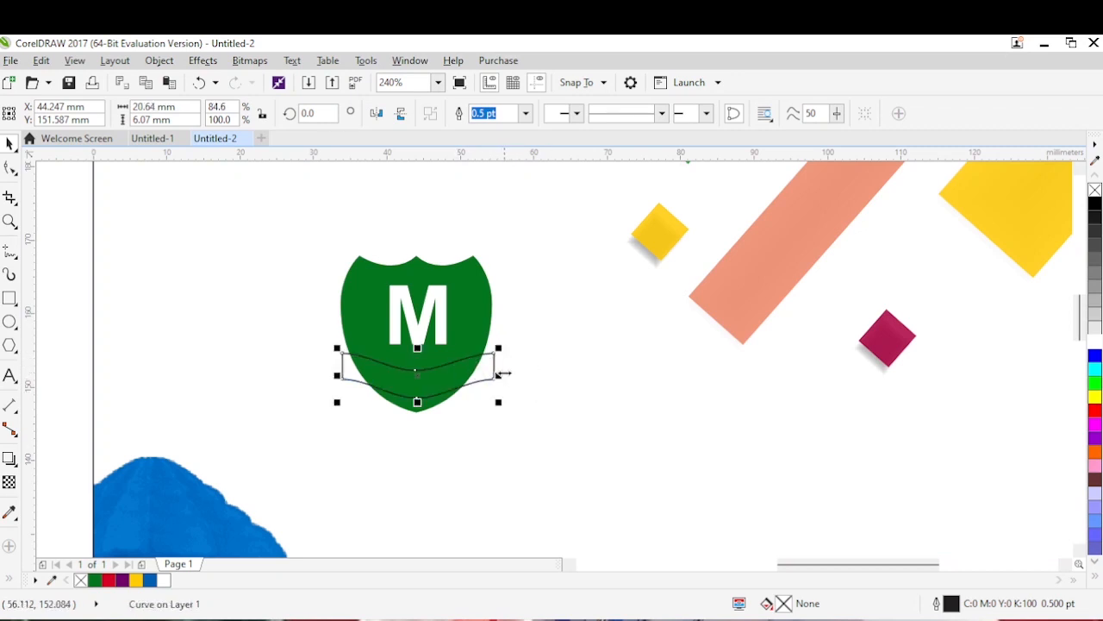
# Compare the band with the reference flyer's ribbon, reduce its height to about 5.8 mm and fill it with the document's red.
pyautogui.click(167, 140)
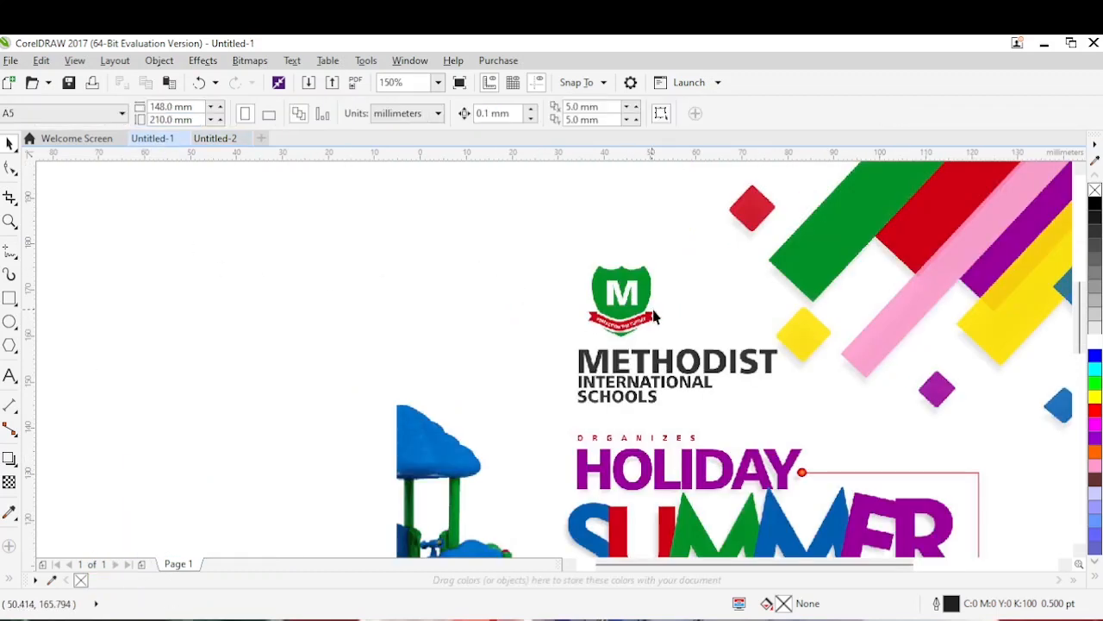
pyautogui.moveTo(574, 300); pyautogui.dragTo(624, 342)
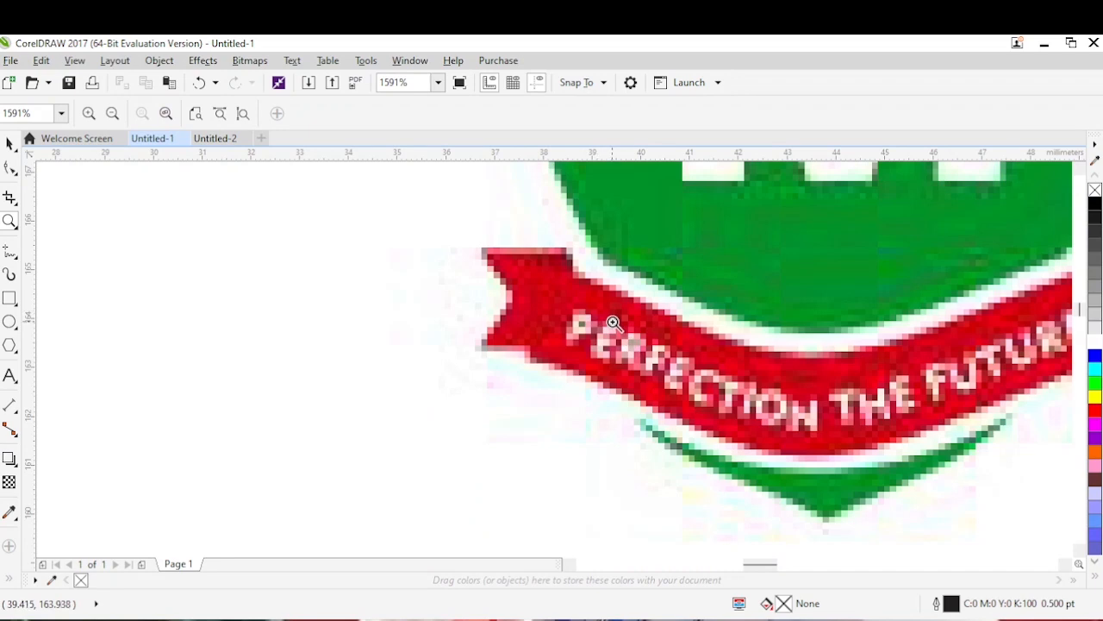
pyautogui.scroll(-1, 613, 322)
pyautogui.press('F4')
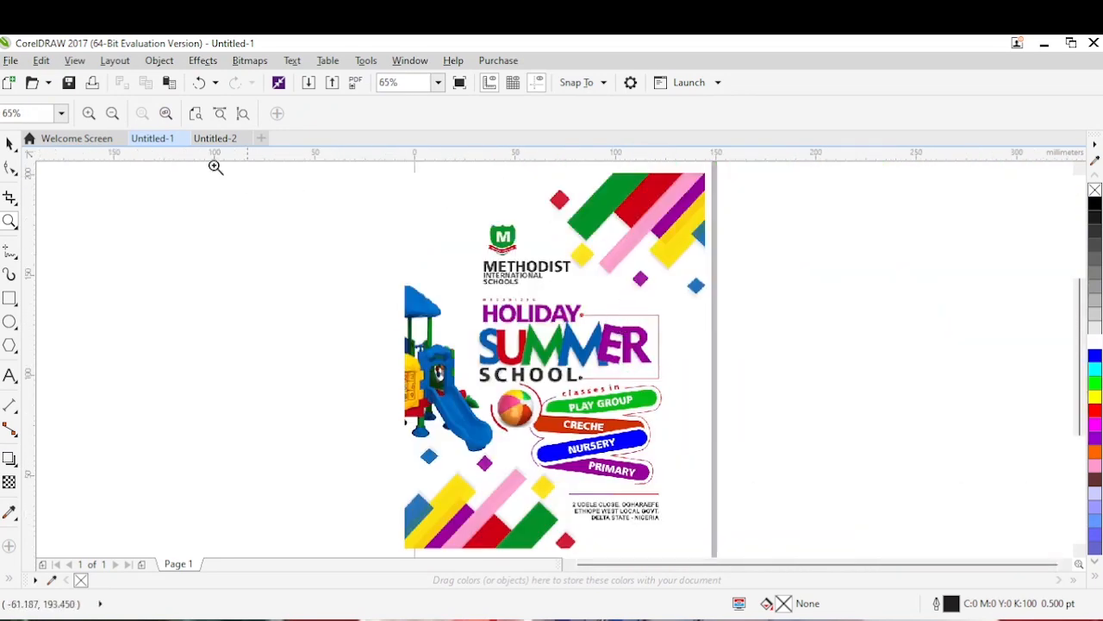
pyautogui.click(214, 139)
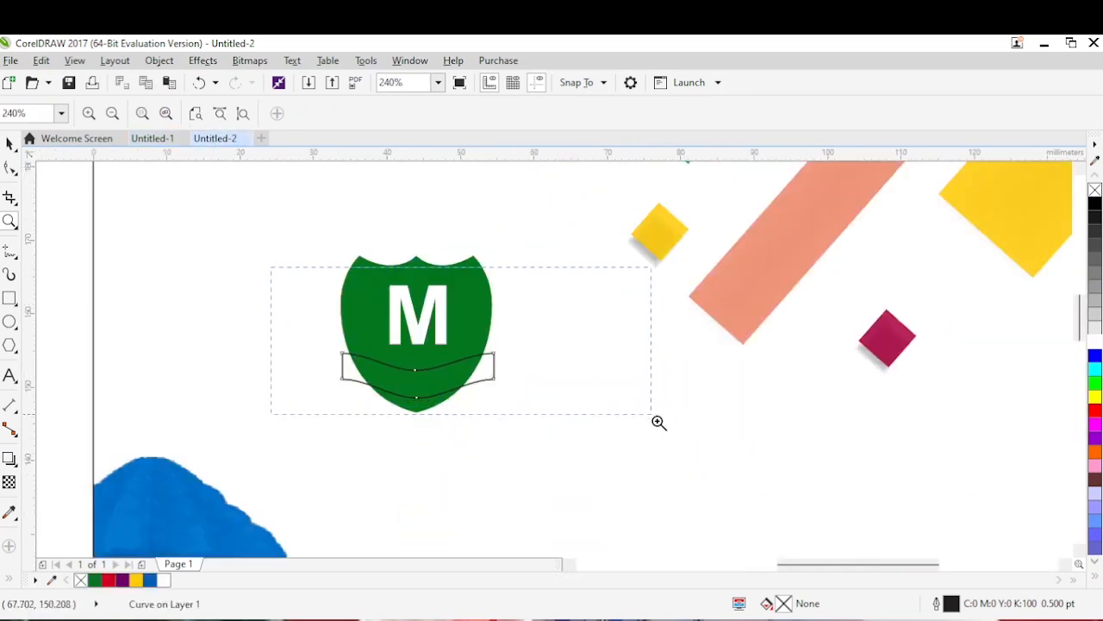
pyautogui.moveTo(659, 422); pyautogui.dragTo(661, 424)
pyautogui.press('space')
pyautogui.moveTo(433, 358); pyautogui.dragTo(433, 364)
pyautogui.click(109, 580)
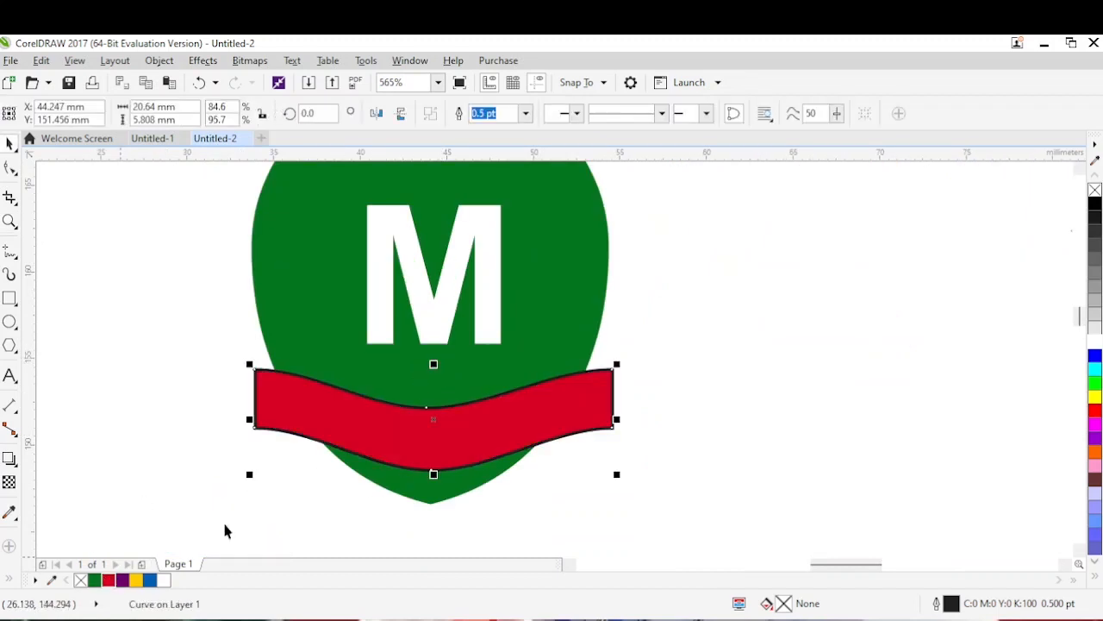
# Widen the red band to about 21.4 mm and lower its two middle nodes to make it about 6.2 mm tall.
pyautogui.click(594, 422)
pyautogui.click(565, 399)
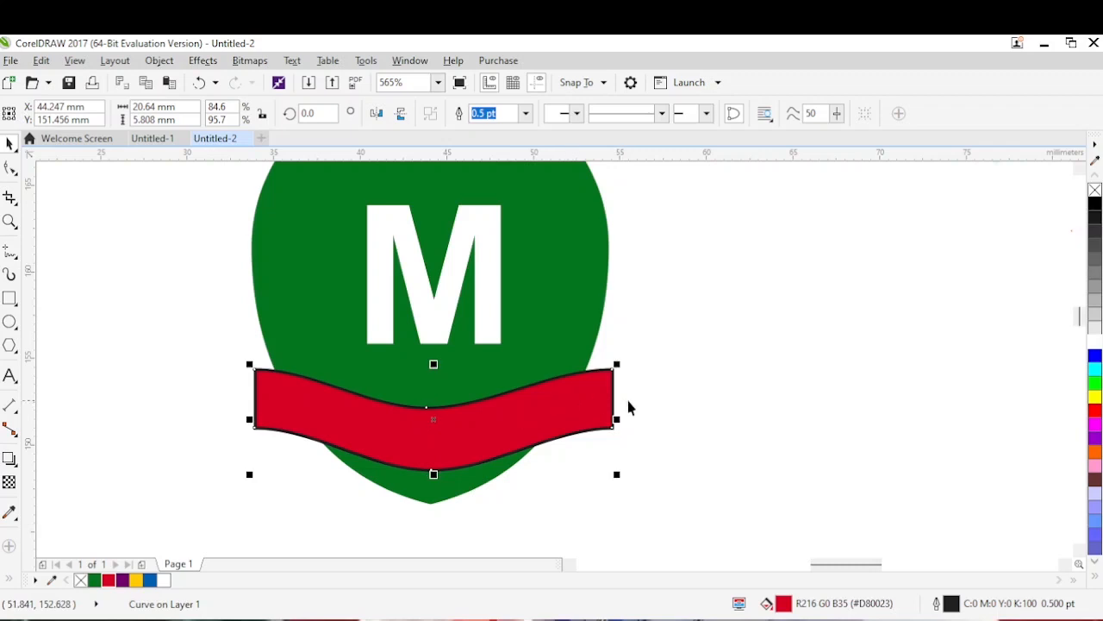
pyautogui.moveTo(618, 418); pyautogui.dragTo(621, 415)
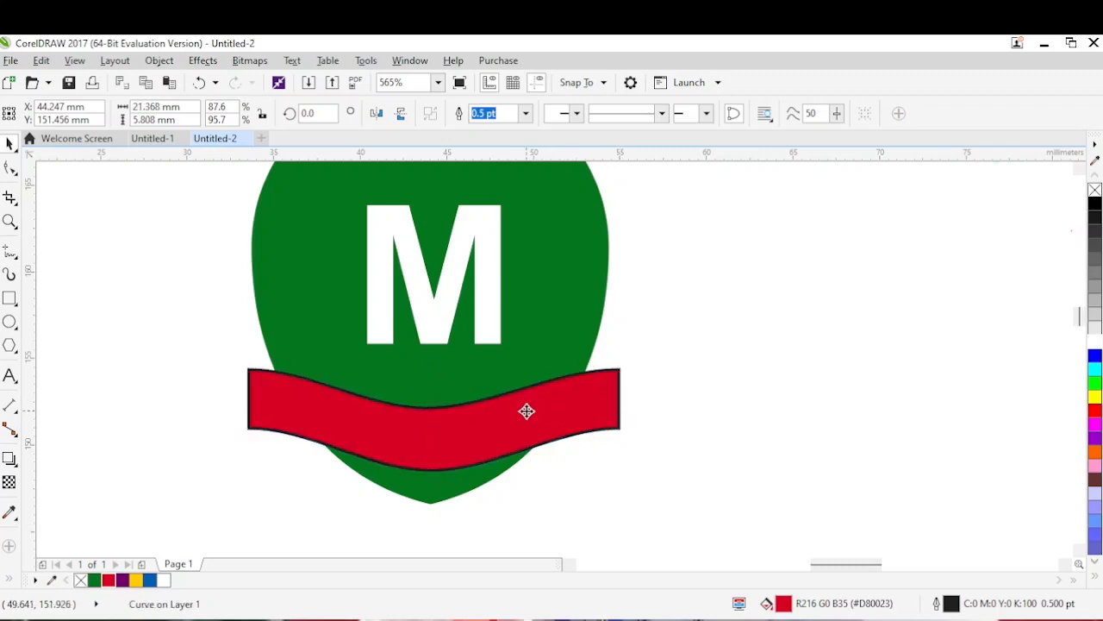
pyautogui.press('F10')
pyautogui.moveTo(405, 382); pyautogui.dragTo(430, 479)
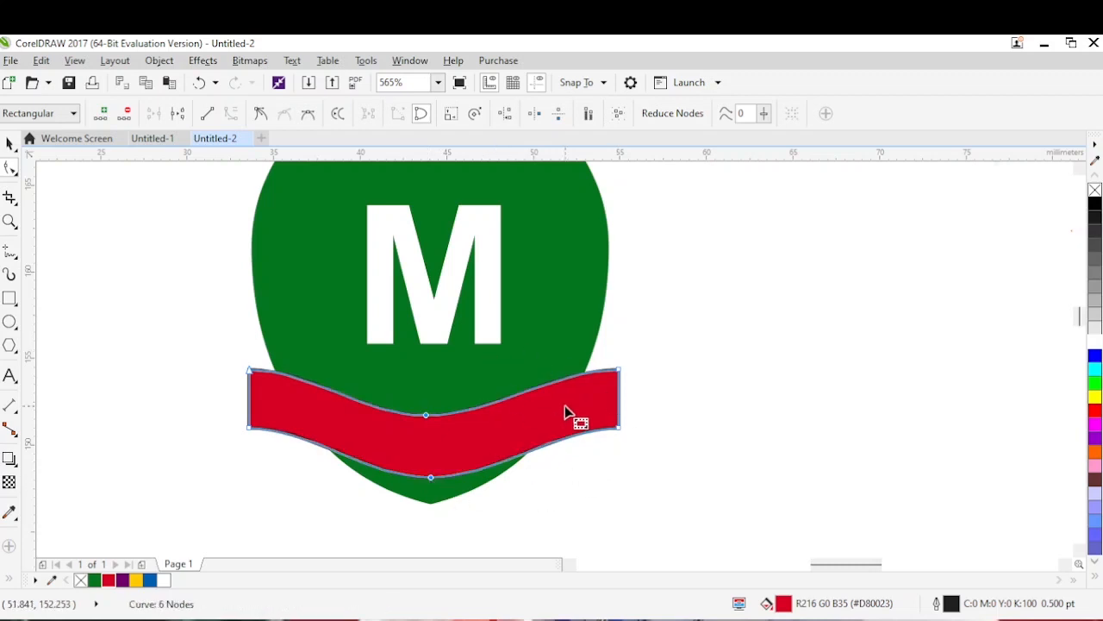
# Remove the red band's outline and shift it slightly, centring it at about X 44.0, Y 151.3 mm.
pyautogui.press('space')
pyautogui.rightClick(1096, 190)
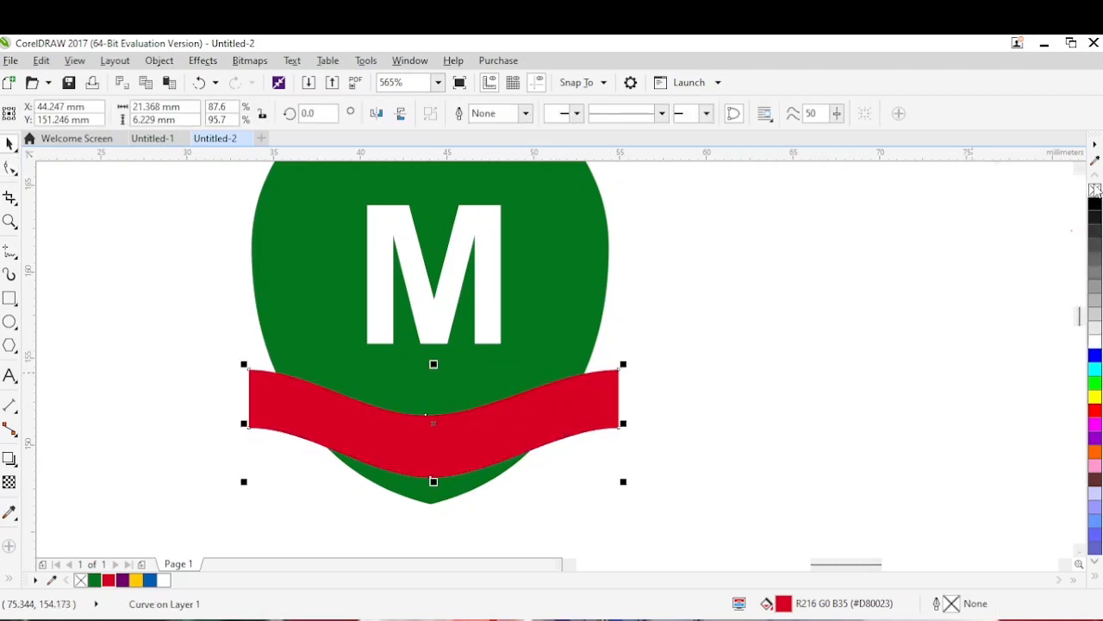
pyautogui.moveTo(580, 408); pyautogui.dragTo(565, 413)
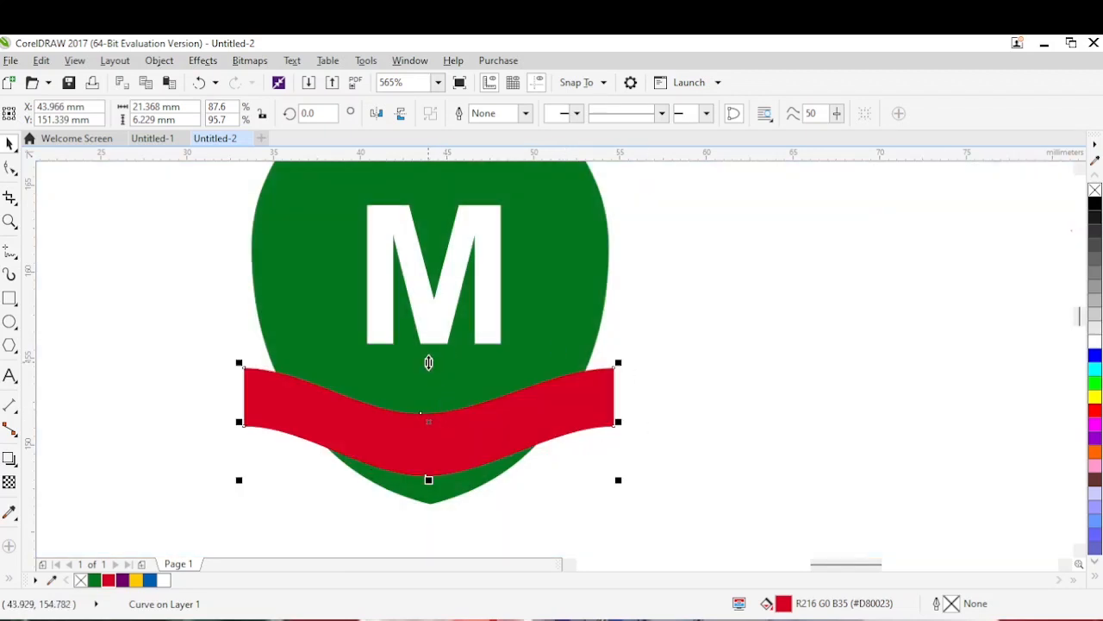
# Cut a gap in the shield by trimming it with an enlarged copy of the band, about 22.8 by 7.2 mm, and delete the copy.
pyautogui.moveTo(620, 363); pyautogui.dragTo(632, 357)
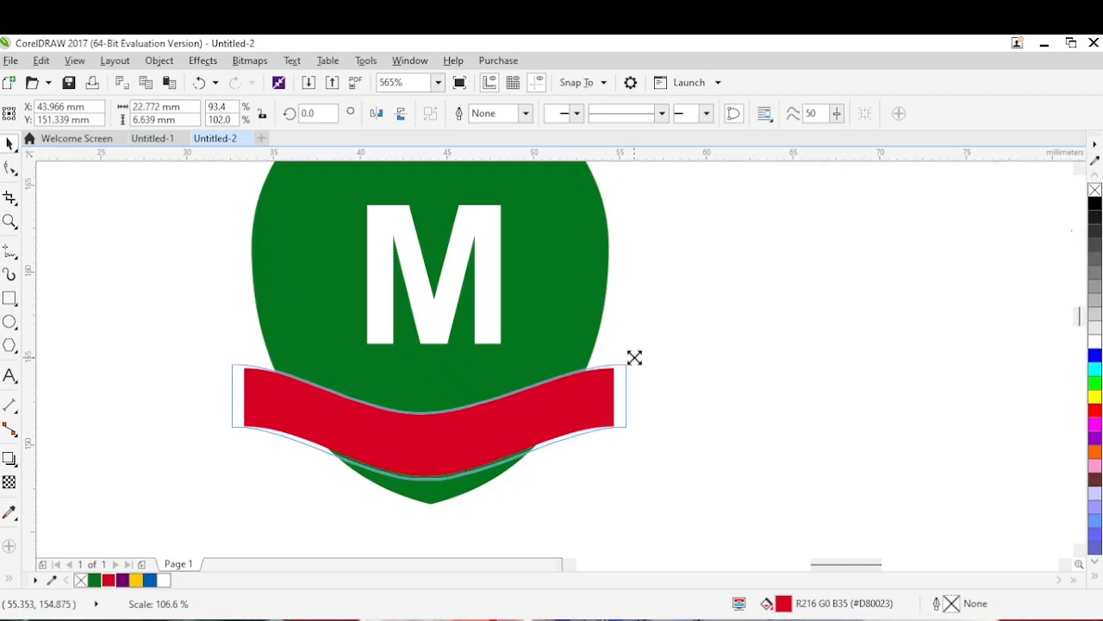
pyautogui.moveTo(429, 359); pyautogui.dragTo(428, 353)
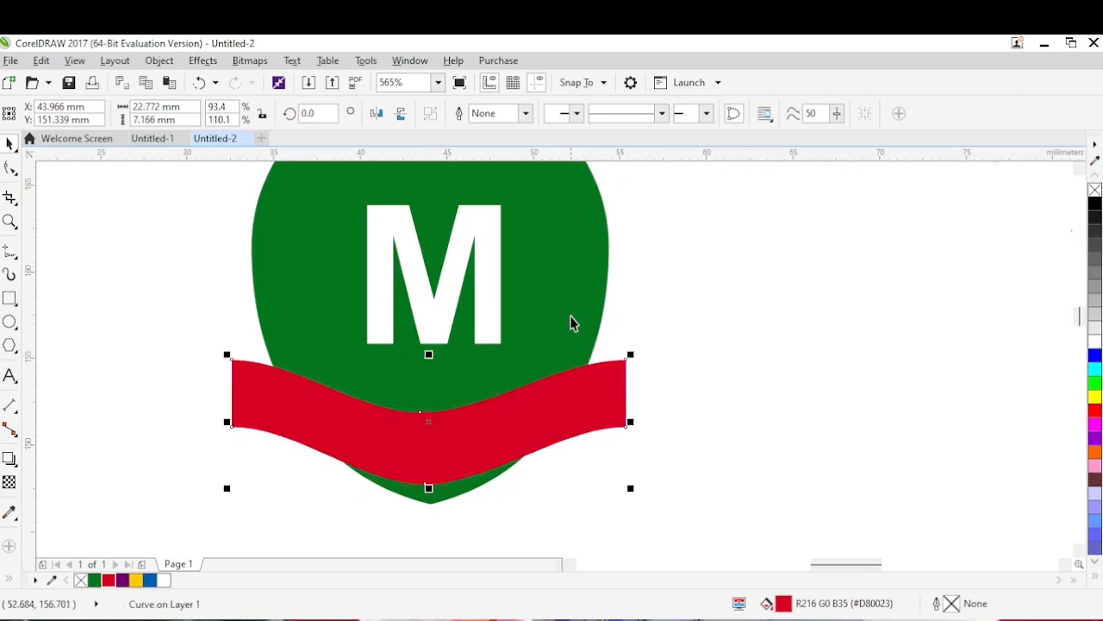
pyautogui.keyDown('shift'); pyautogui.click(573, 308); pyautogui.keyUp('shift')
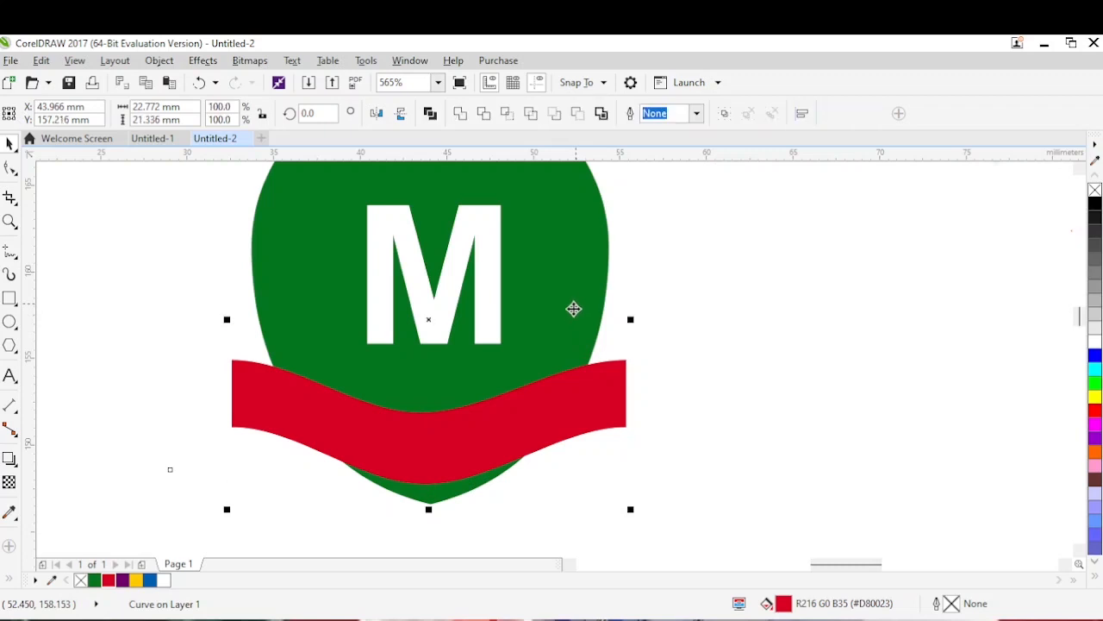
pyautogui.click(486, 112)
pyautogui.click(729, 380)
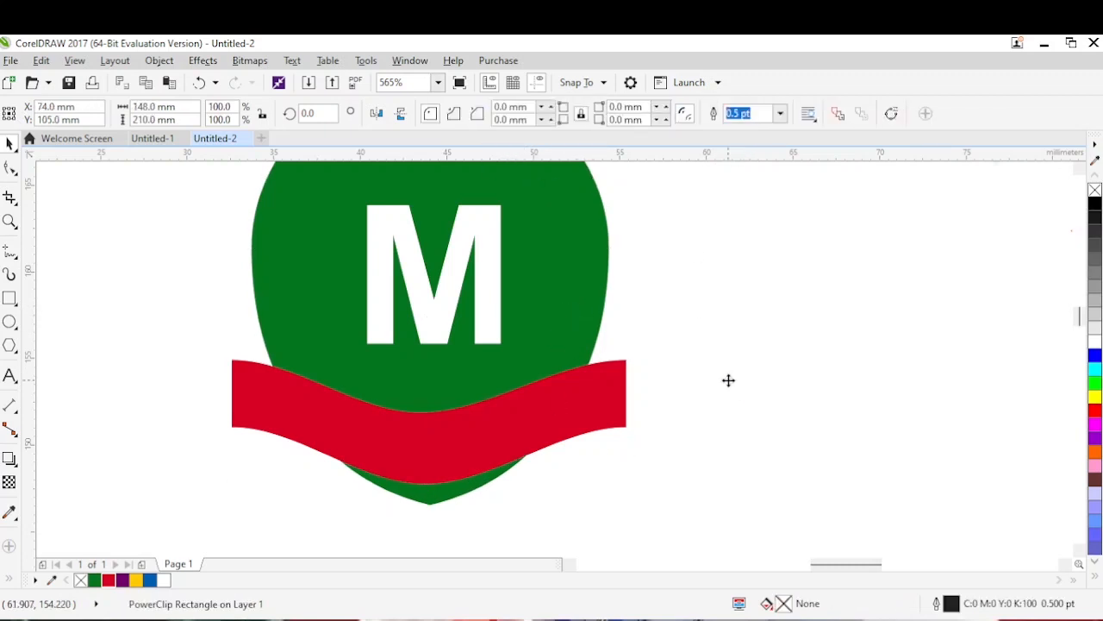
pyautogui.click(618, 405)
pyautogui.press('Delete')
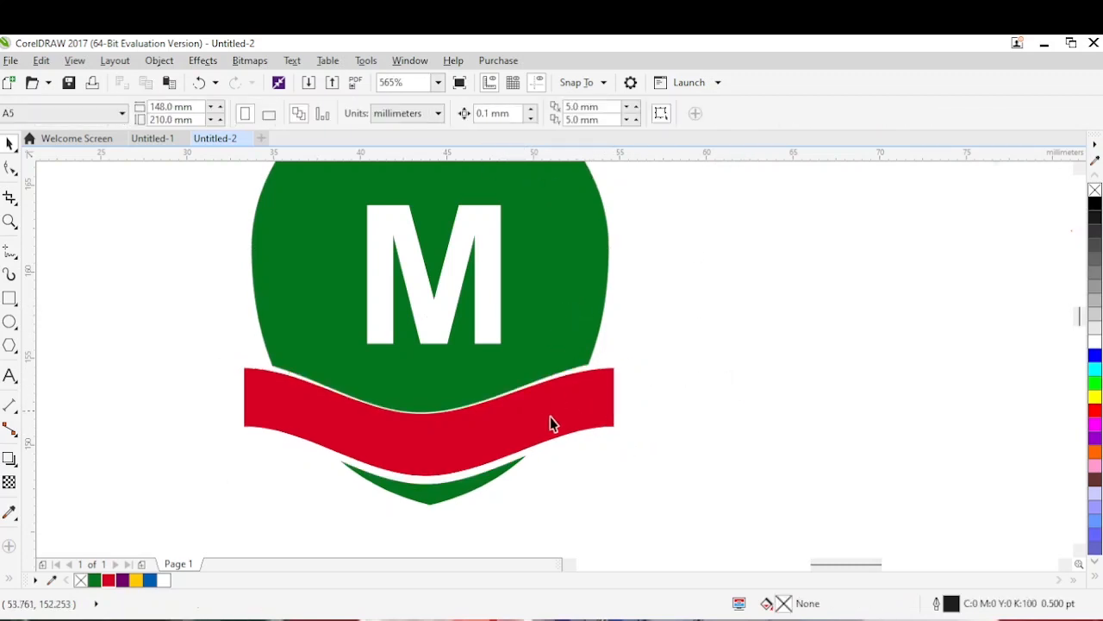
# Lower the red band's two middle nodes to even out the gap around it, making it about 6.5 mm tall.
pyautogui.click(522, 424)
pyautogui.press('F10')
pyautogui.moveTo(394, 373); pyautogui.dragTo(428, 485)
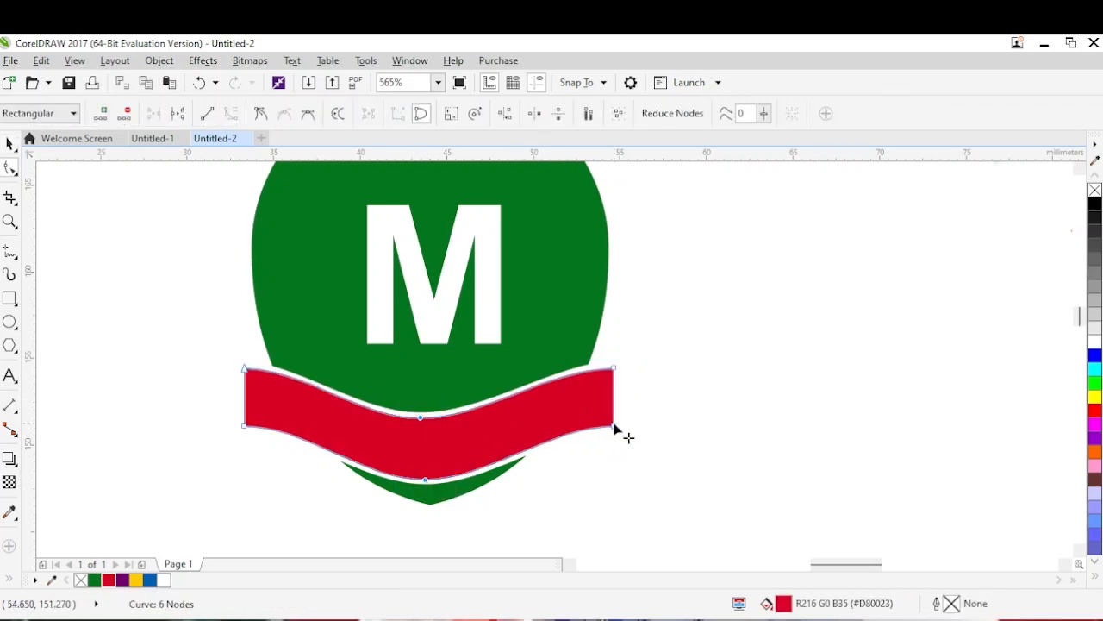
pyautogui.press('space')
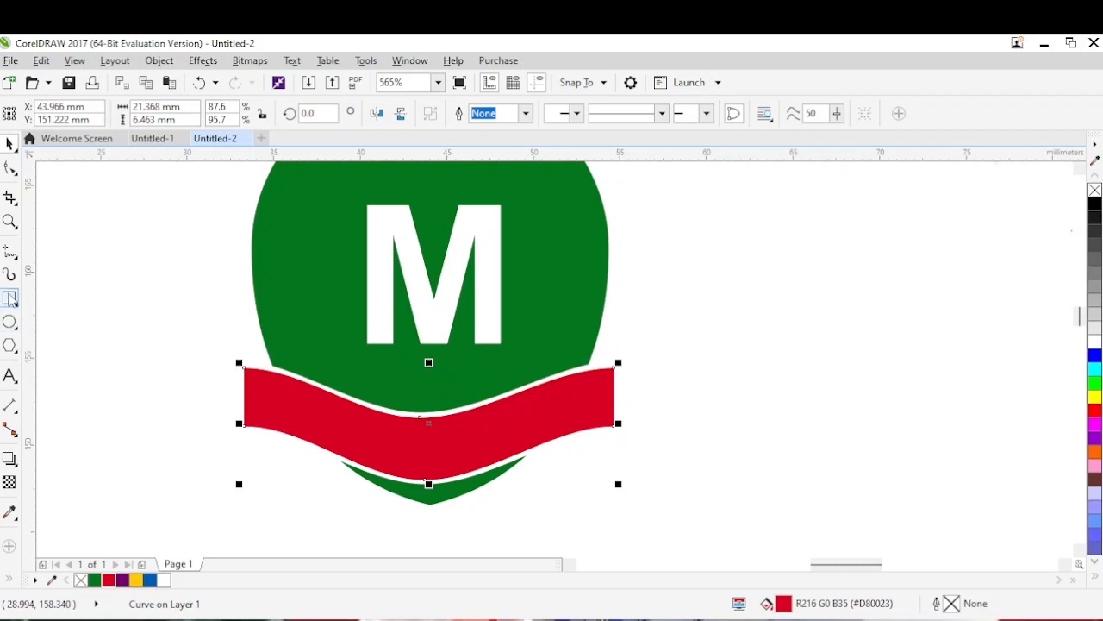
pyautogui.click(10, 298)
pyautogui.moveTo(589, 355); pyautogui.dragTo(639, 378)
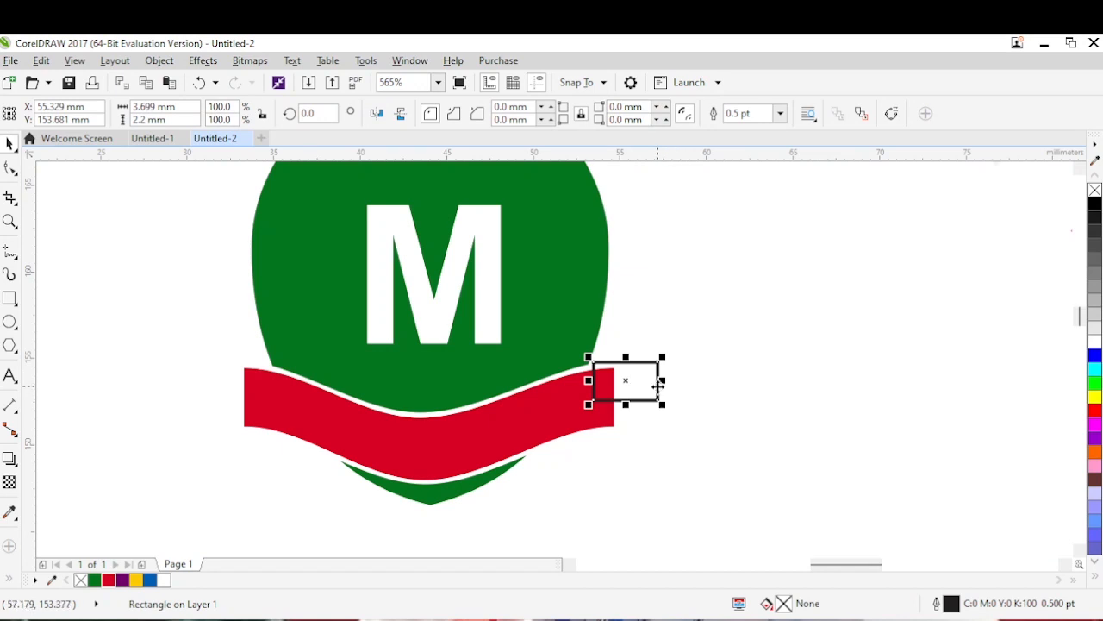
pyautogui.press('Delete')
# Draw a closed five-point ribbon tail with a V notch, about 3.8 by 2.6 mm, overlapping the red band's right end.
pyautogui.click(9, 252)
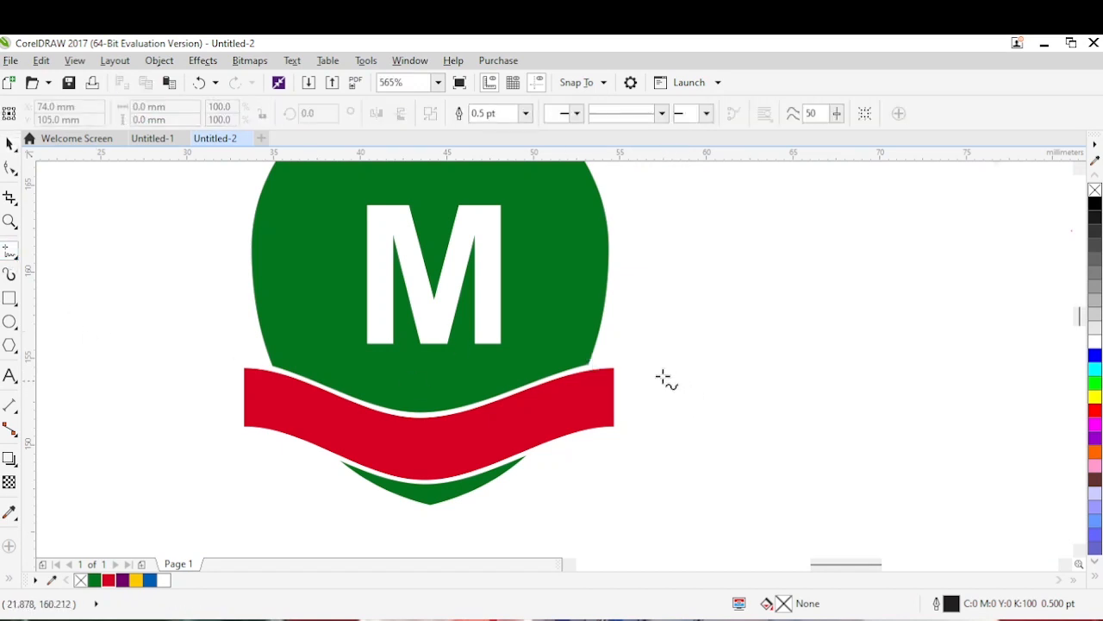
pyautogui.click(594, 363)
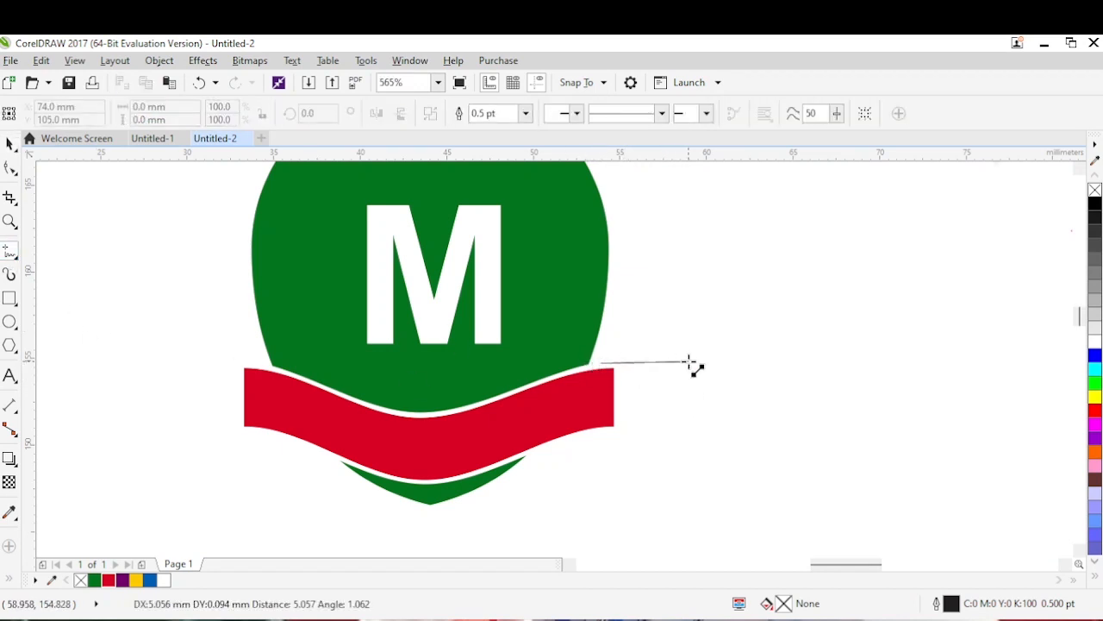
pyautogui.click(672, 363)
pyautogui.click(672, 363)
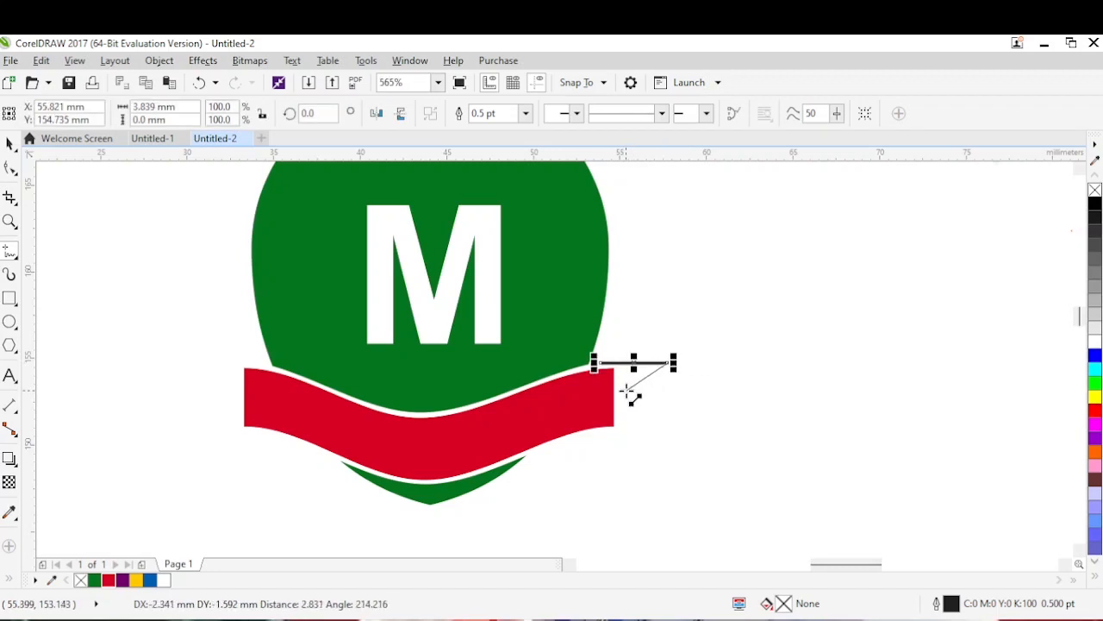
pyautogui.click(628, 391)
pyautogui.click(661, 402)
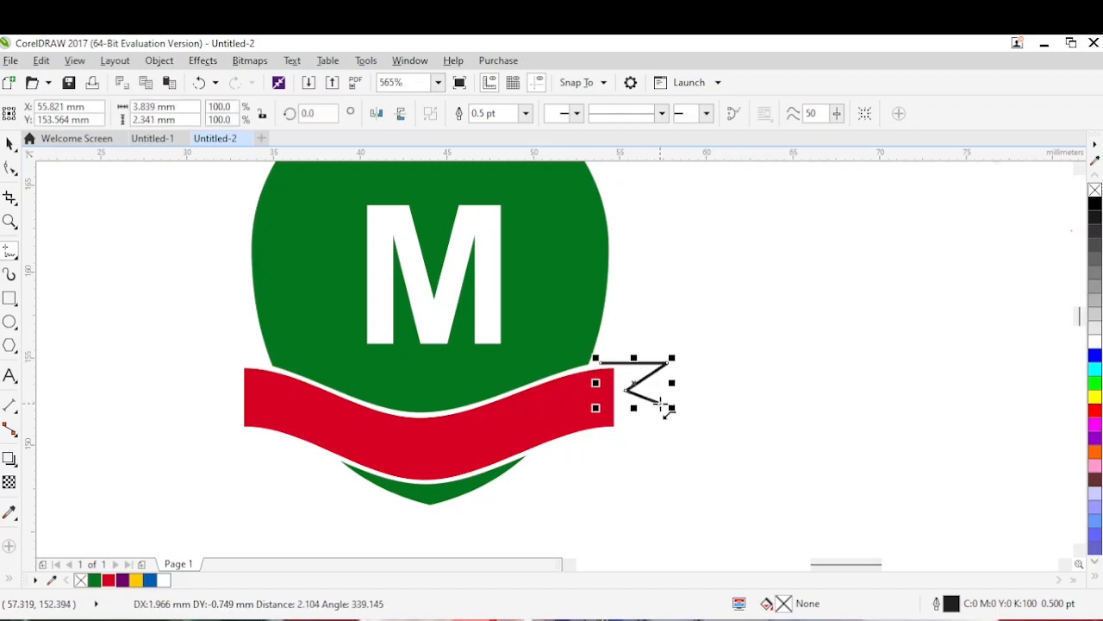
pyautogui.click(609, 409)
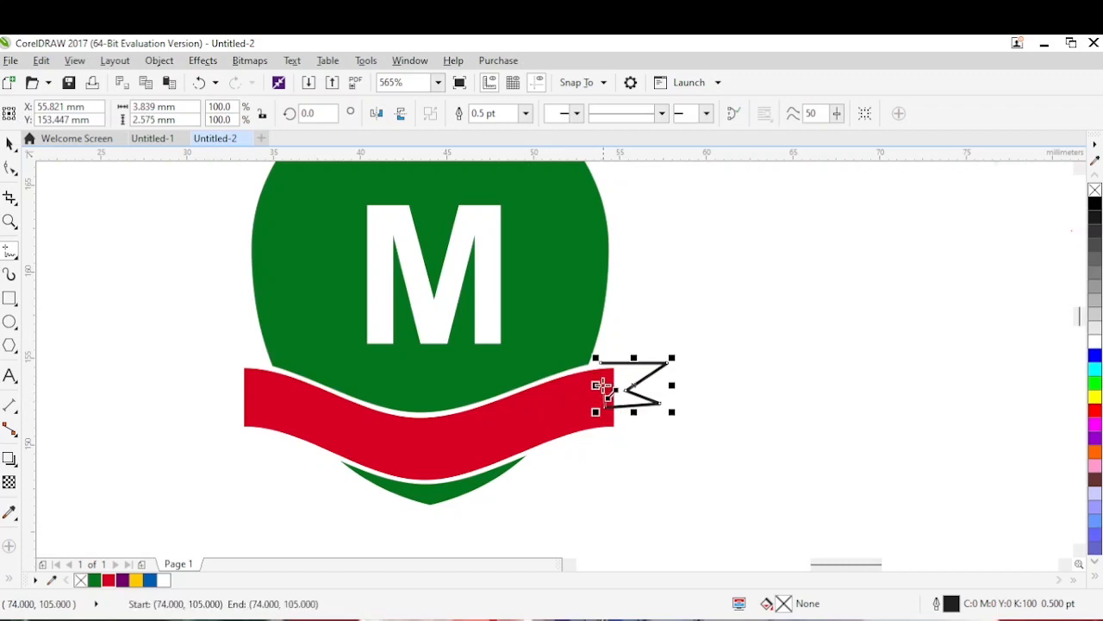
pyautogui.click(604, 367)
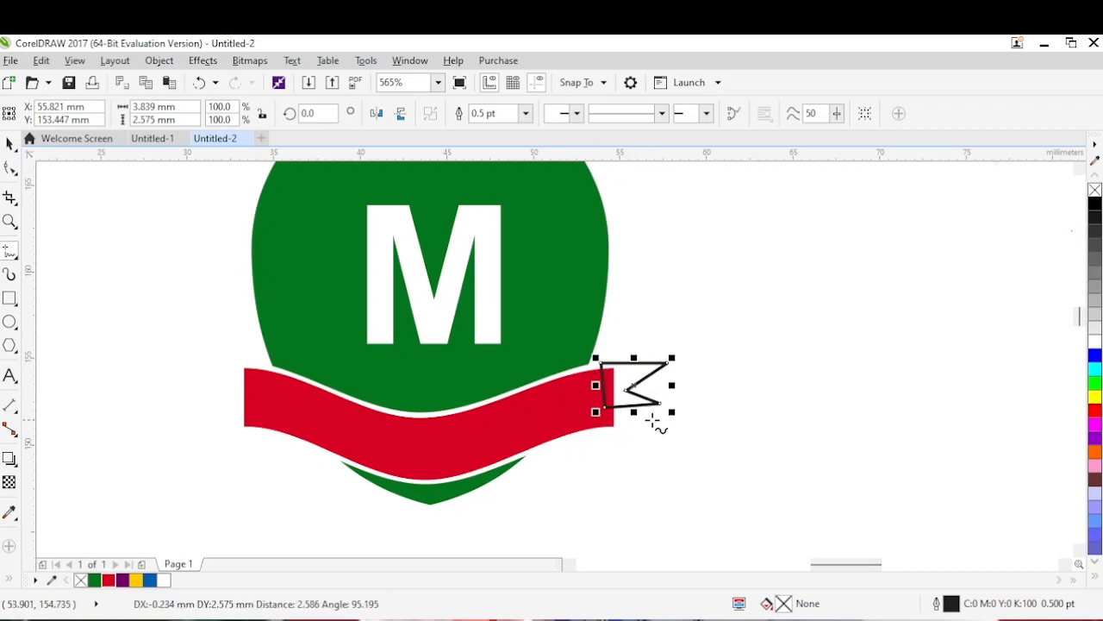
# Adjust the ribbon tail's notch and upper outer corner nodes upward, making the shape about 3.8 by 2.7 mm.
pyautogui.press('F10')
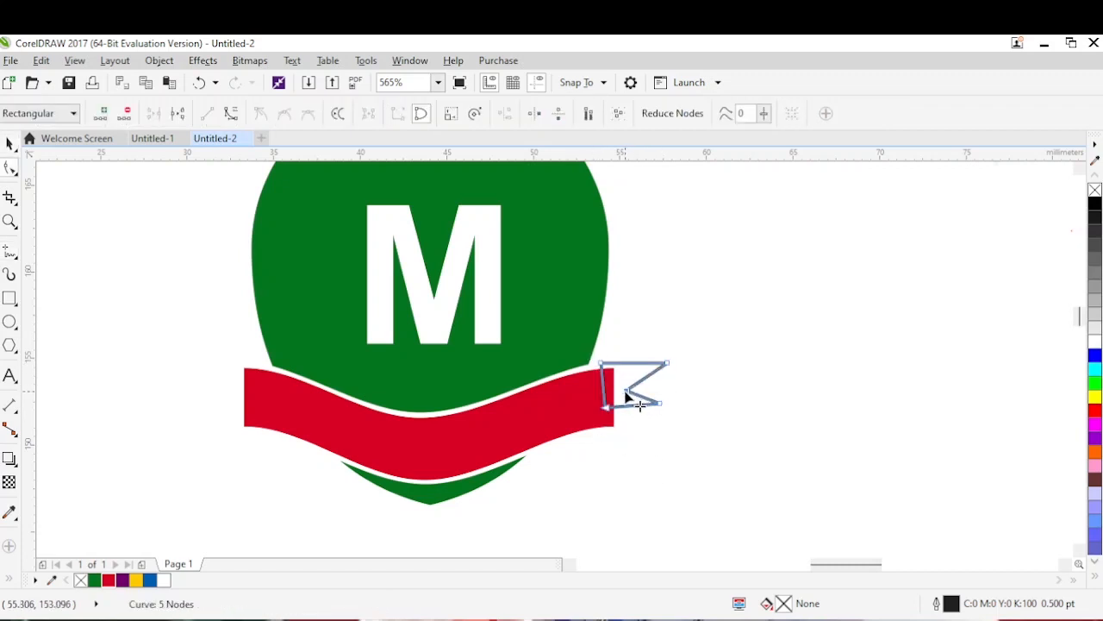
pyautogui.moveTo(626, 392); pyautogui.dragTo(665, 363)
pyautogui.press('space')
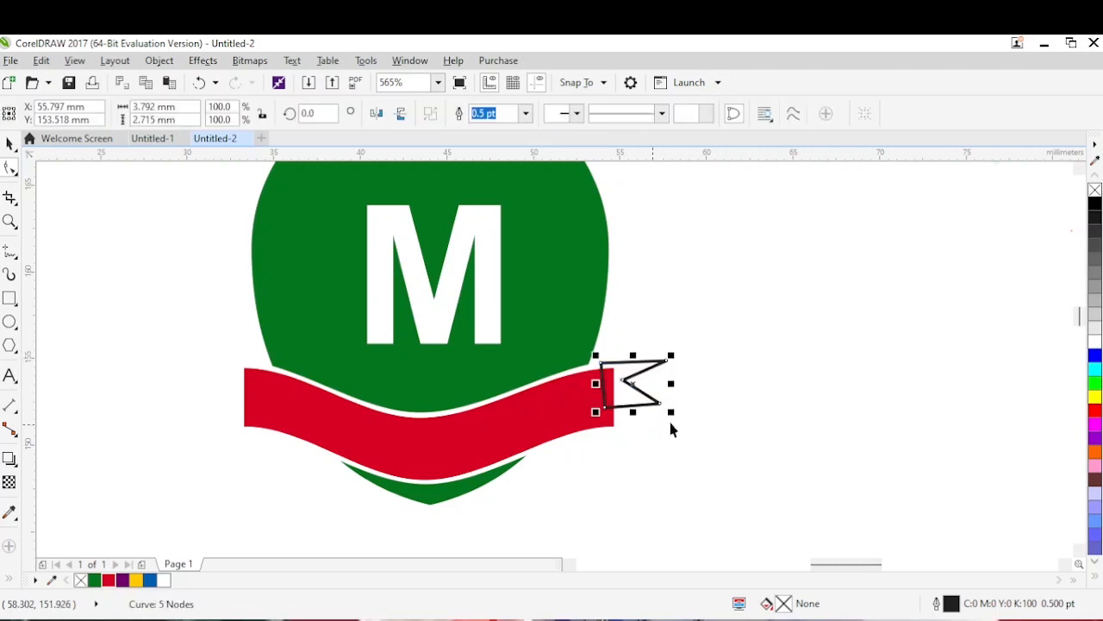
# Lower the ribbon tail's notch node slightly, fill the tail with the band's red R216 G0 B35 and remove its outline.
pyautogui.click(567, 418)
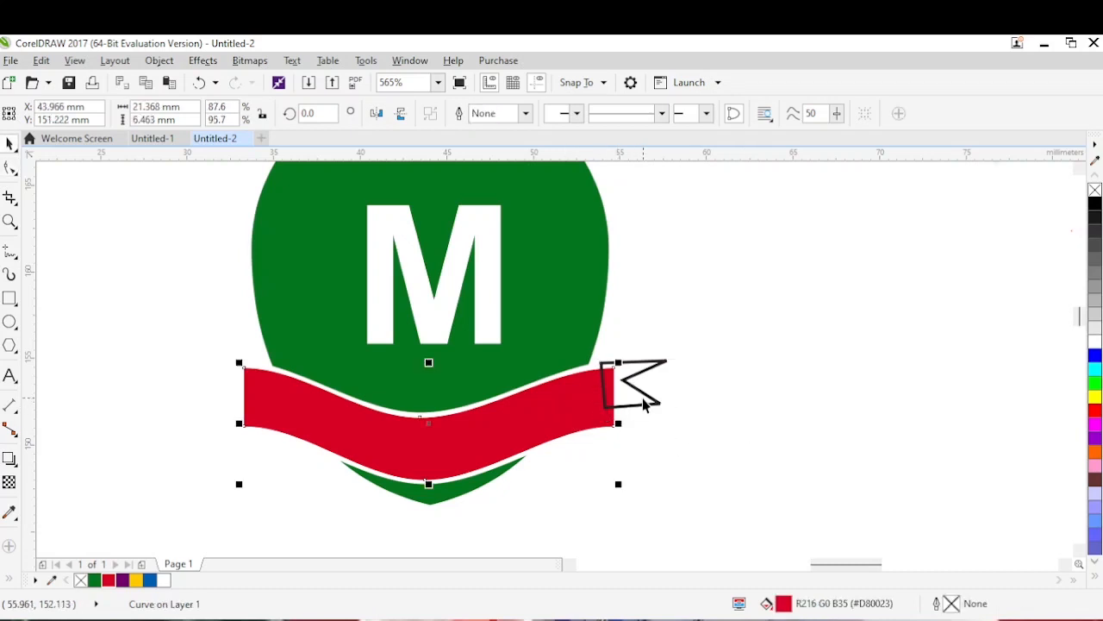
pyautogui.click(645, 403)
pyautogui.press('space')
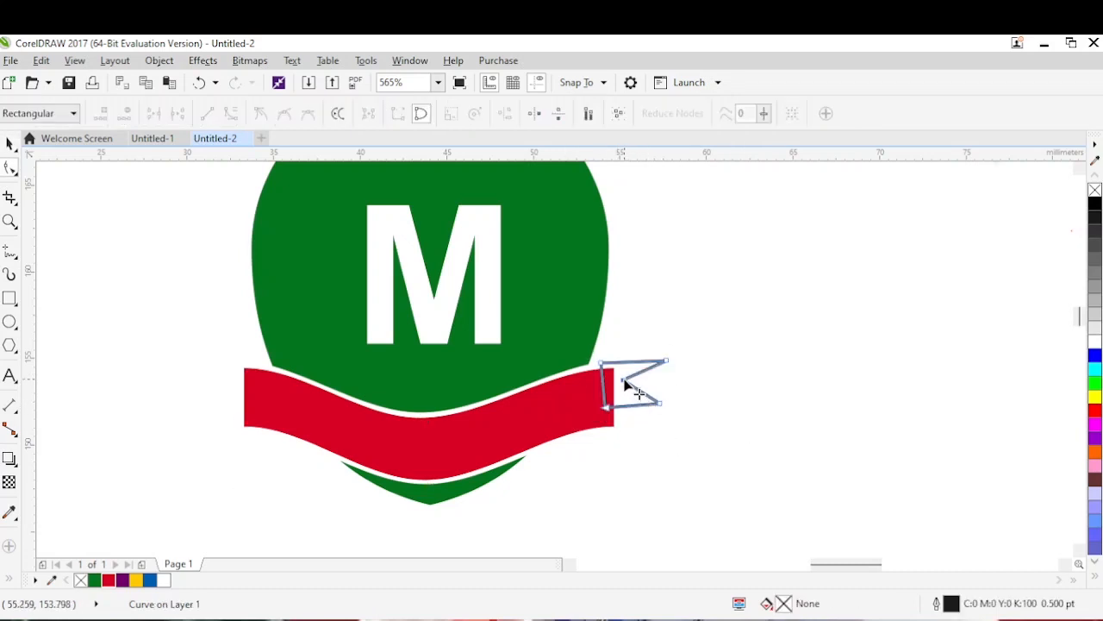
pyautogui.moveTo(625, 380); pyautogui.dragTo(626, 384)
pyautogui.press('space')
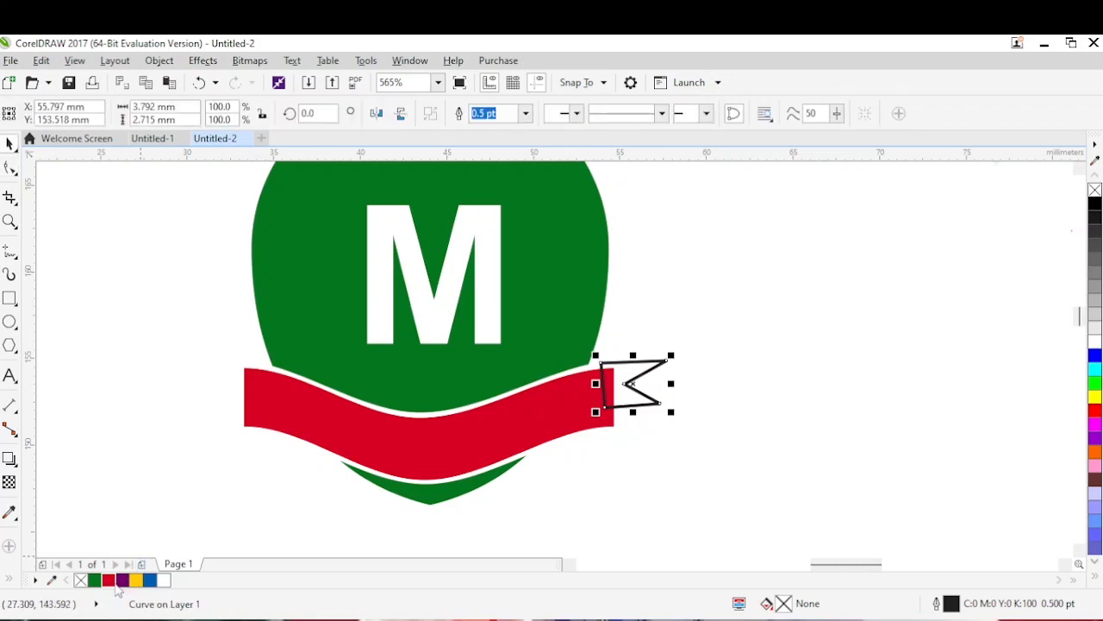
pyautogui.click(109, 580)
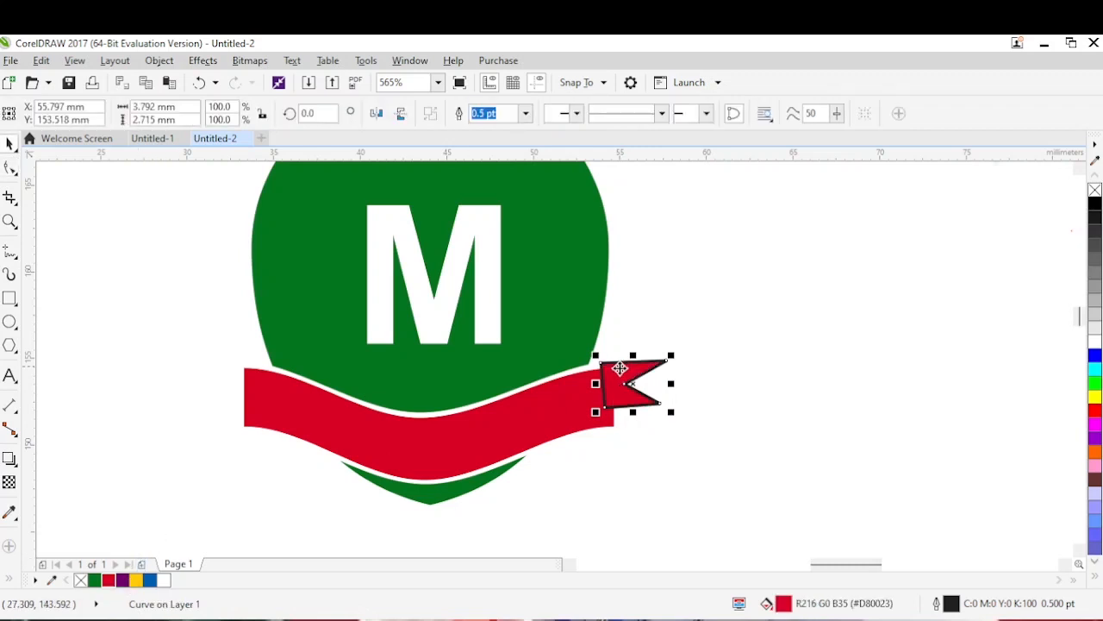
pyautogui.rightClick(1093, 194)
# Enlarge the ribbon tail to 106.3 %, about 4.0 by 2.9 mm, extending its upper inner corner toward the shield.
pyautogui.click(546, 421)
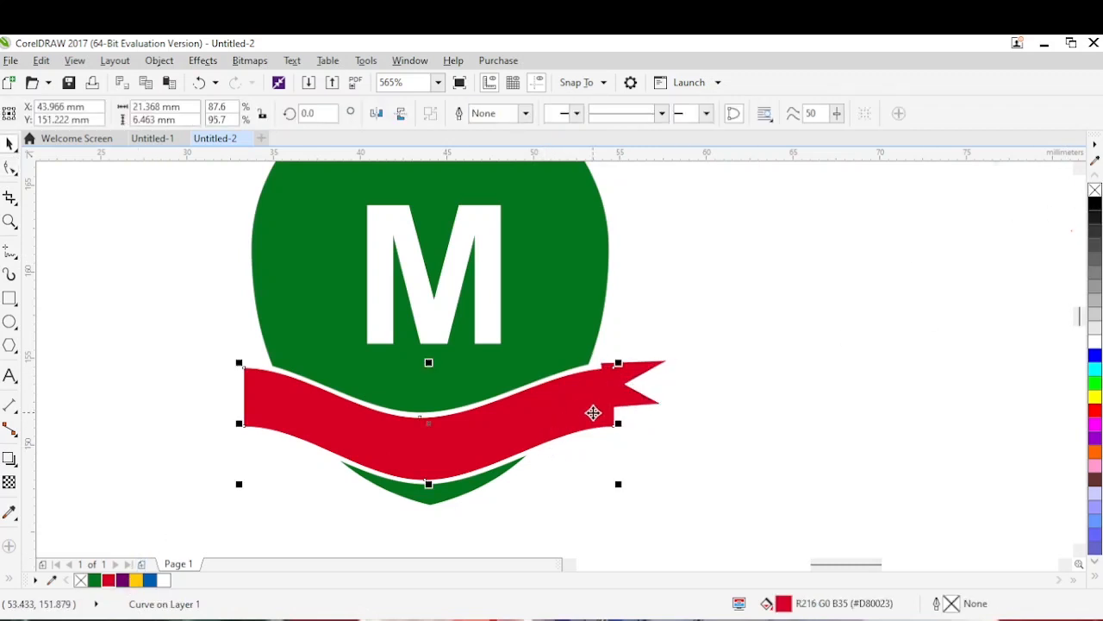
pyautogui.press('z')
pyautogui.moveTo(689, 312); pyautogui.dragTo(515, 441)
pyautogui.press('space')
pyautogui.click(760, 270)
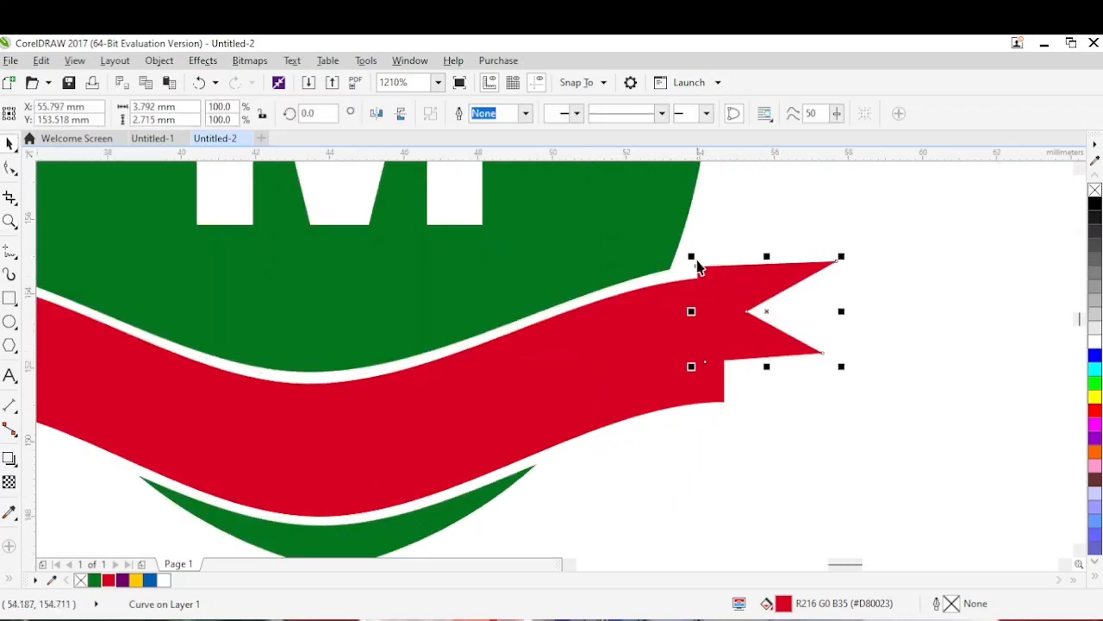
pyautogui.moveTo(692, 256); pyautogui.dragTo(682, 250)
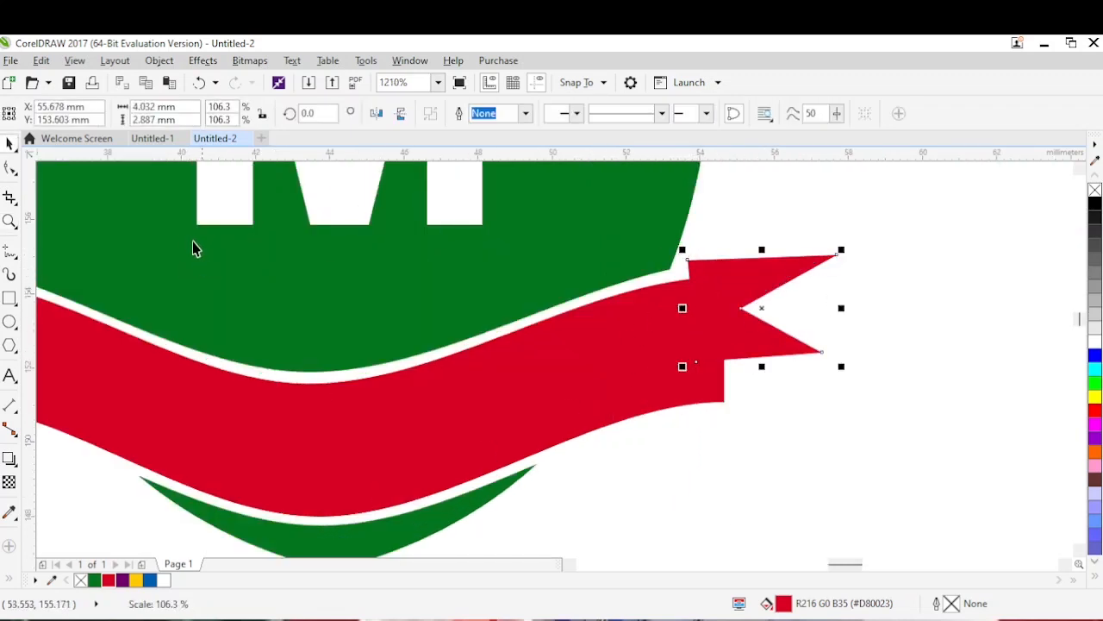
# Draw a closed three-point fold triangle about 1.4 by 0.5 mm between the ribbon tail's upper inner corner and the band's top edge.
pyautogui.click(10, 252)
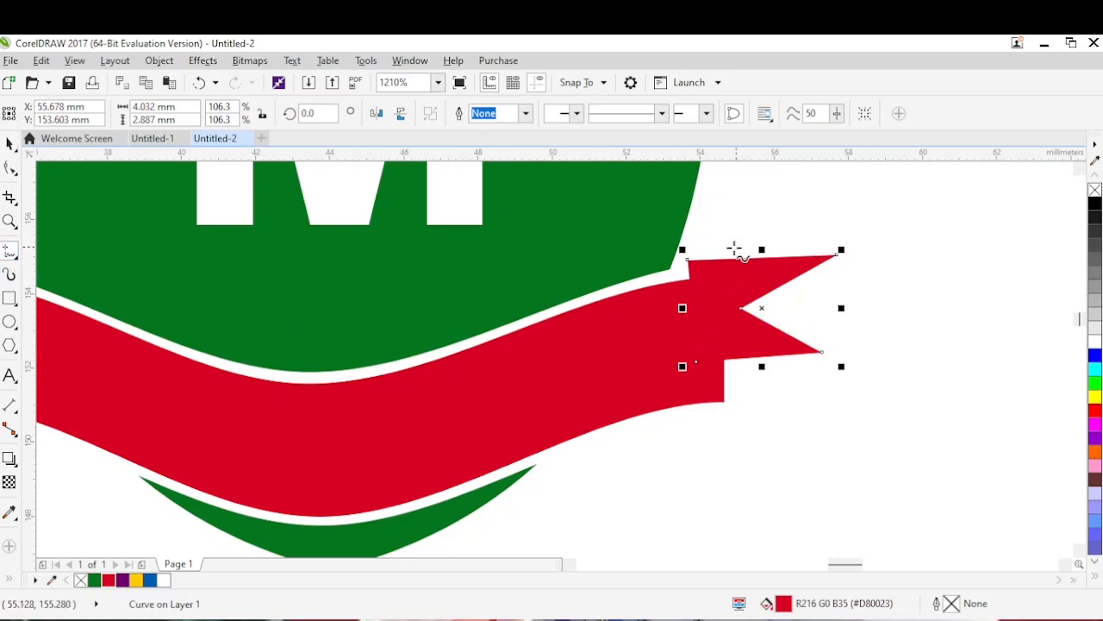
pyautogui.moveTo(688, 261); pyautogui.dragTo(690, 283)
pyautogui.click(687, 281)
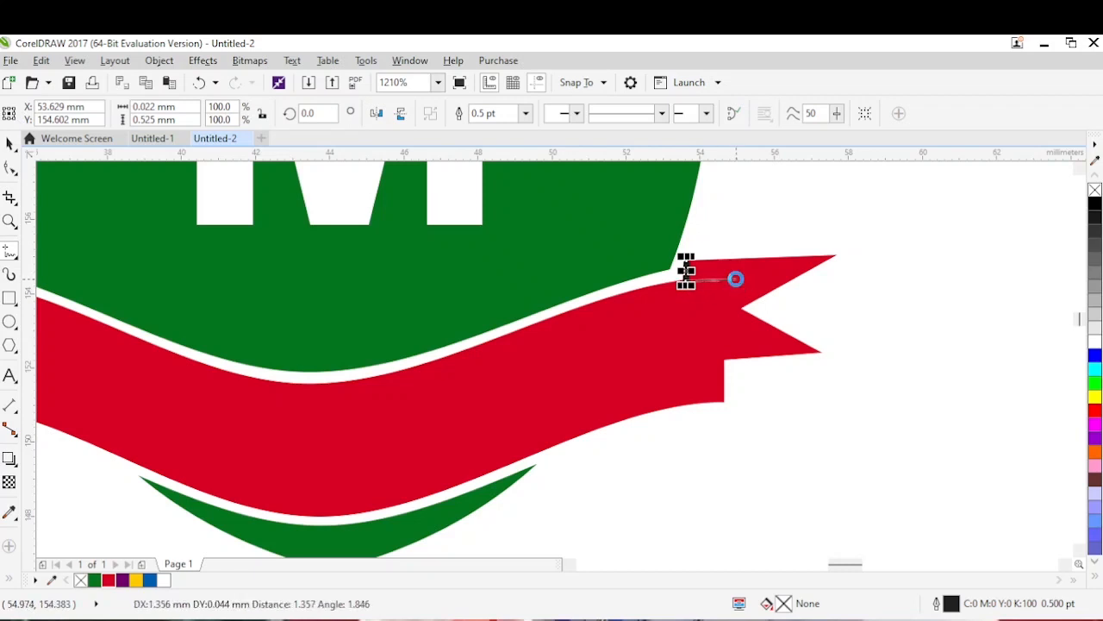
pyautogui.doubleClick(737, 279)
pyautogui.click(687, 261)
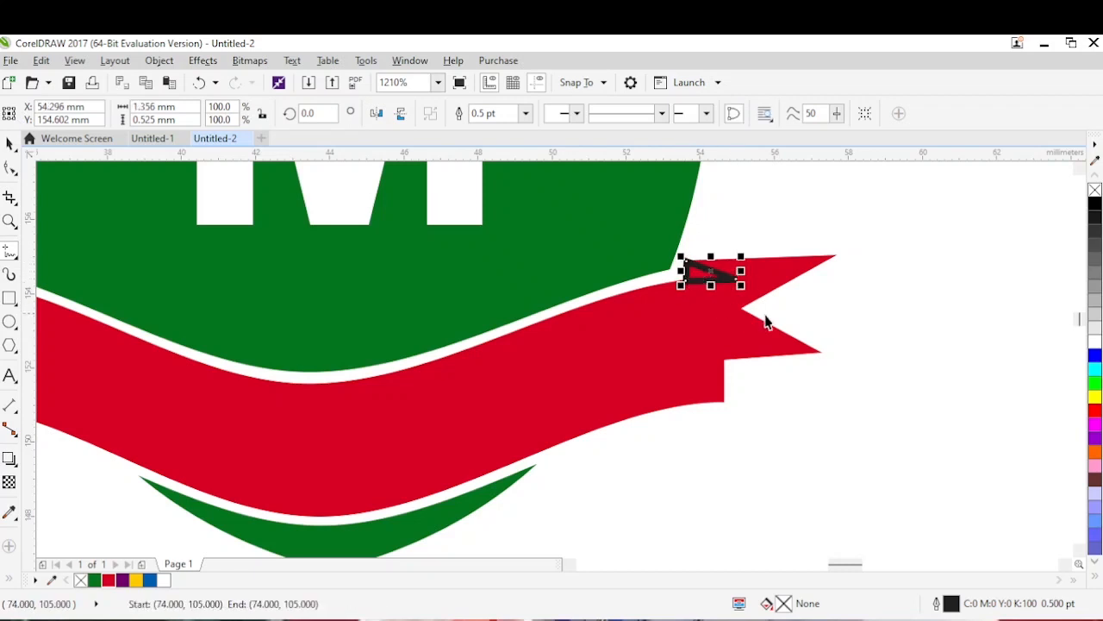
# Convert the fold triangle's lower and upper slanted edges to curves and bow both slightly upward.
pyautogui.press('z')
pyautogui.moveTo(779, 237); pyautogui.dragTo(558, 354)
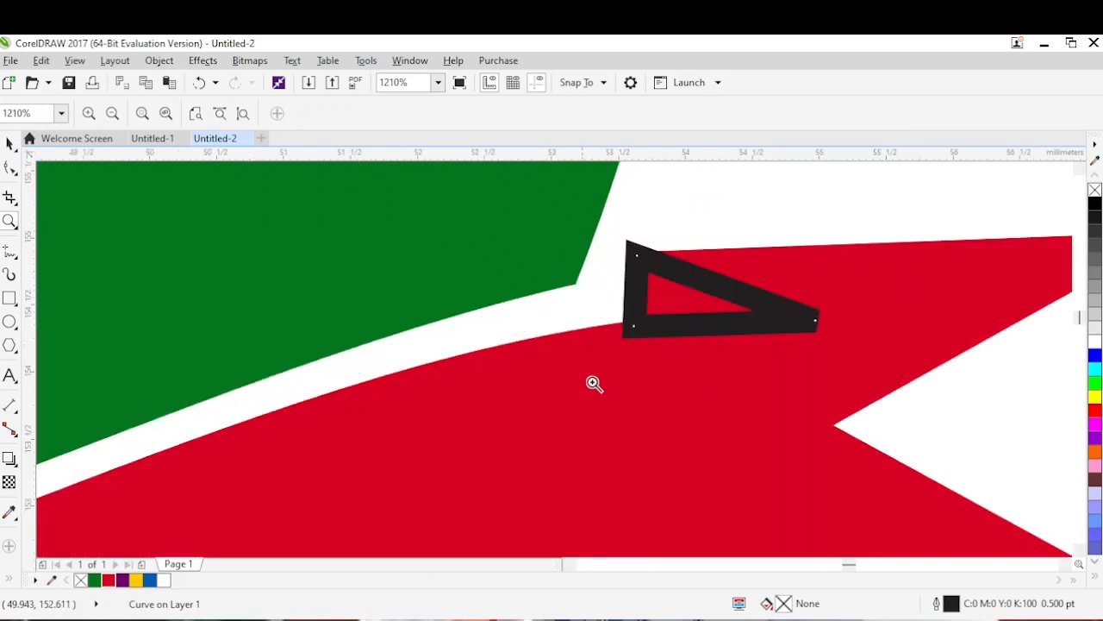
pyautogui.press('F10')
pyautogui.rightClick(702, 328)
pyautogui.click(680, 326)
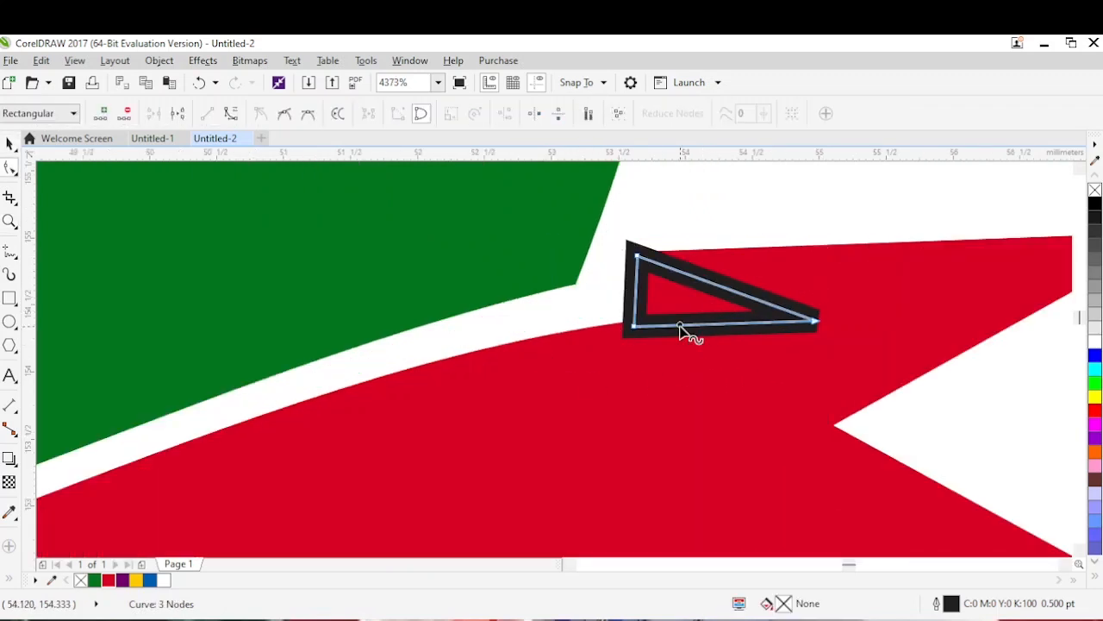
pyautogui.rightClick(680, 325)
pyautogui.click(724, 397)
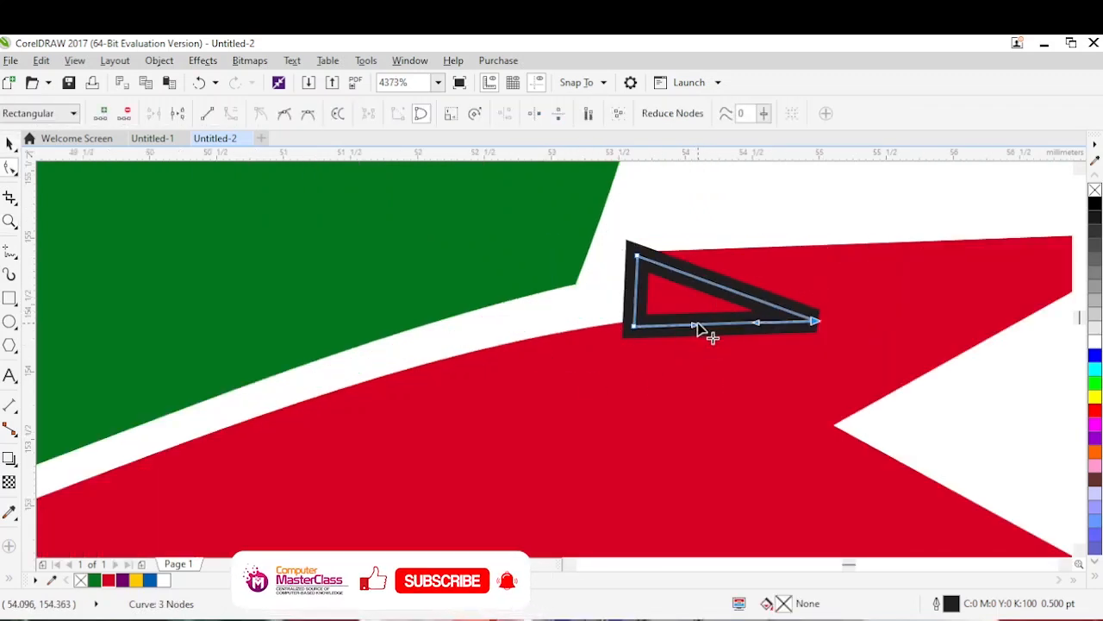
pyautogui.moveTo(698, 324); pyautogui.dragTo(701, 320)
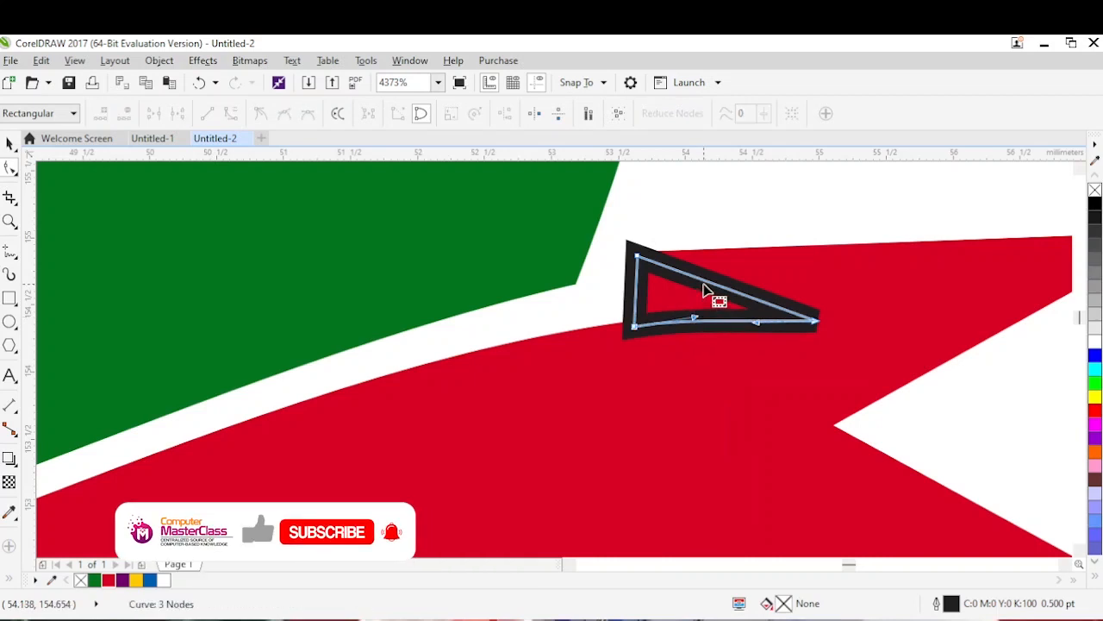
pyautogui.rightClick(698, 287)
pyautogui.click(698, 286)
pyautogui.rightClick(698, 286)
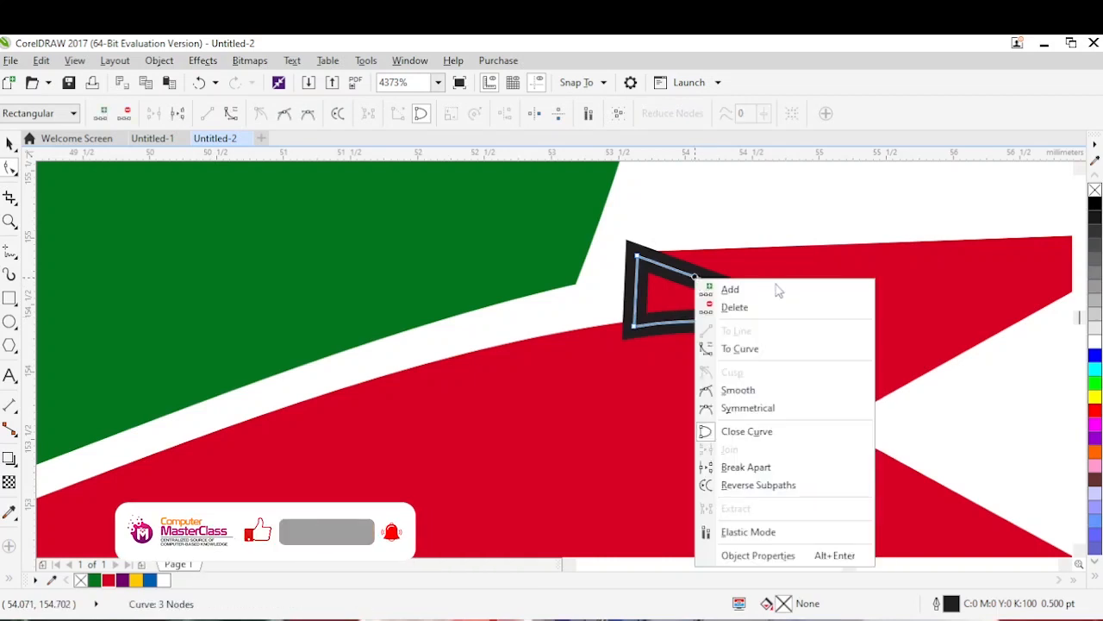
pyautogui.click(758, 350)
pyautogui.moveTo(728, 297); pyautogui.dragTo(733, 295)
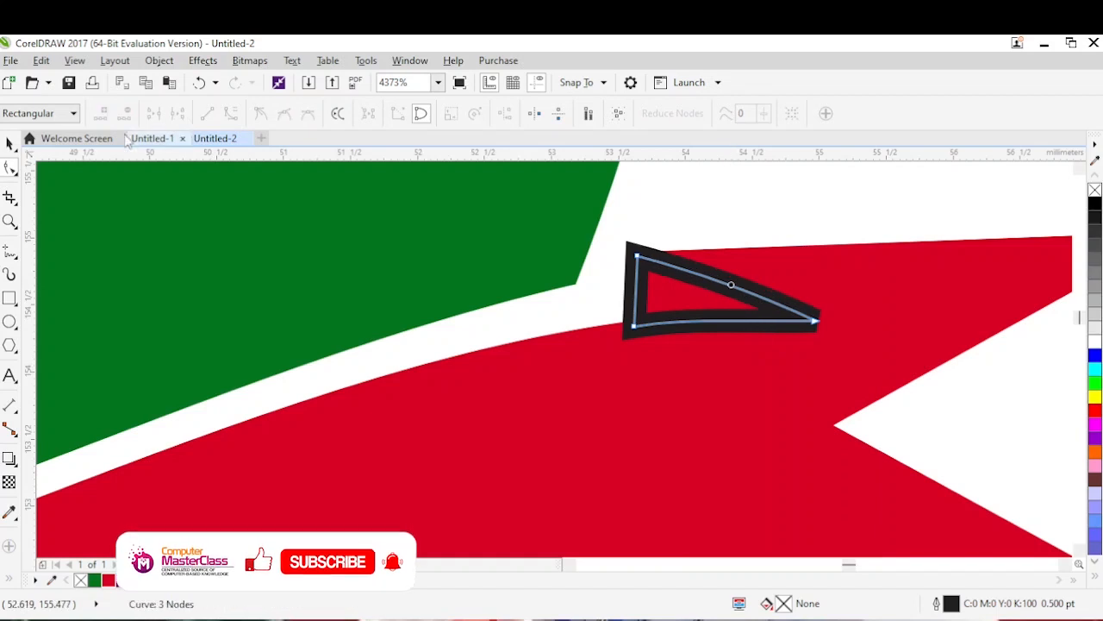
# Fill the fold triangle with the ribbon's red, remove its outline and mix in black to darken it to #9E001A.
pyautogui.click(10, 143)
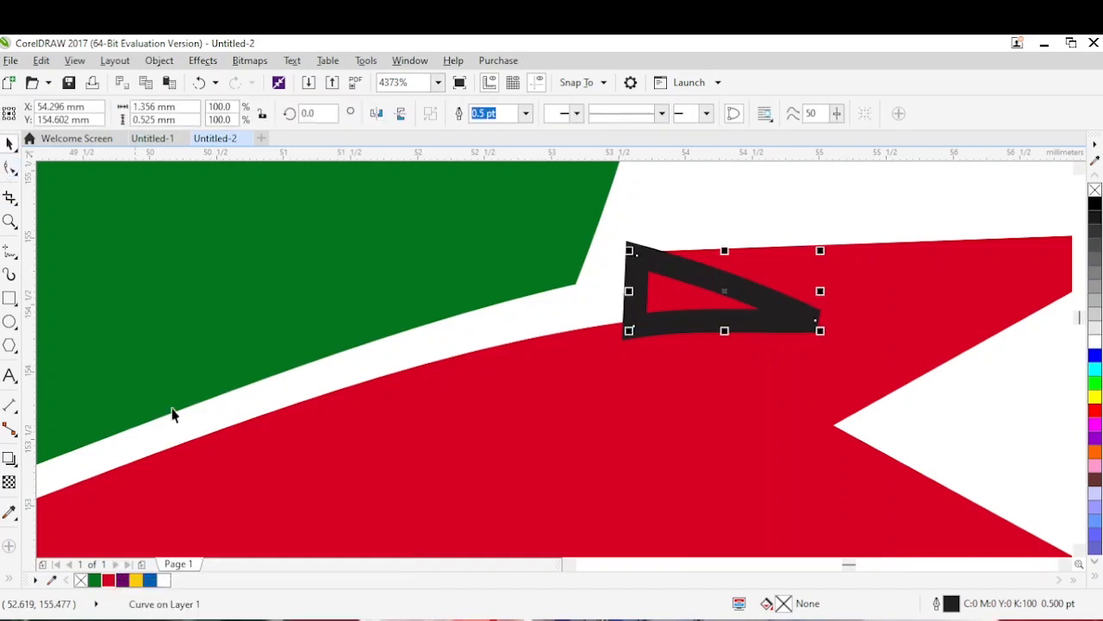
pyautogui.click(832, 313)
pyautogui.moveTo(771, 307); pyautogui.dragTo(692, 297)
pyautogui.click(762, 350)
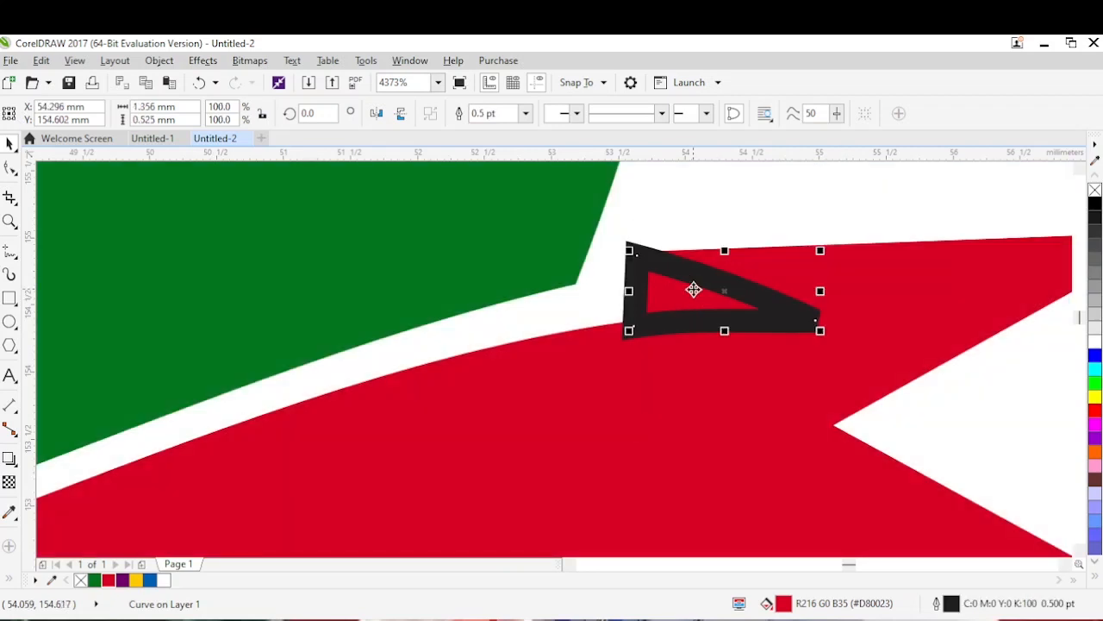
pyautogui.rightClick(1094, 190)
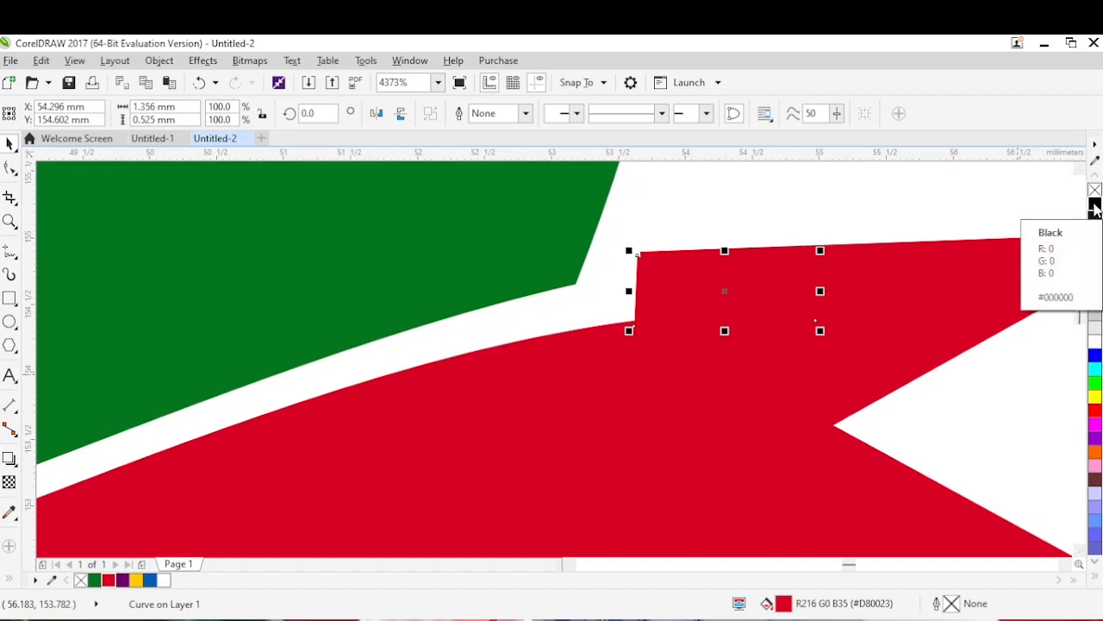
pyautogui.keyDown('ctrl'); pyautogui.click(1095, 206); pyautogui.keyUp('ctrl')
pyautogui.keyDown('ctrl'); pyautogui.click(1094, 207); pyautogui.keyUp('ctrl')
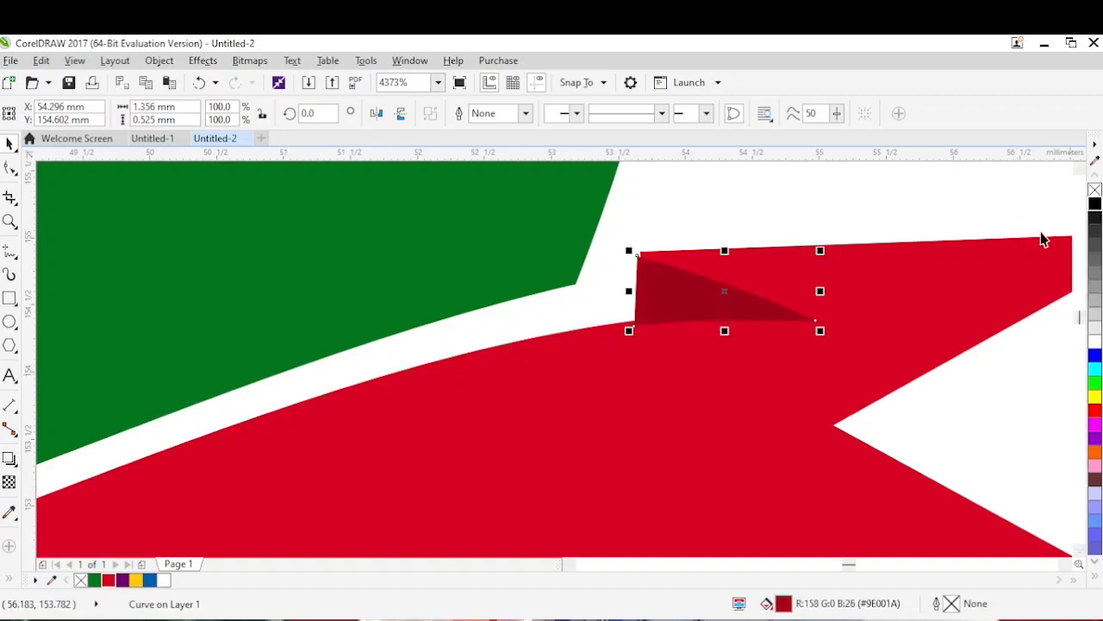
# Move the fold's two inner corner nodes up to meet the tail's upper corner and the band's top edge.
pyautogui.doubleClick(679, 288)
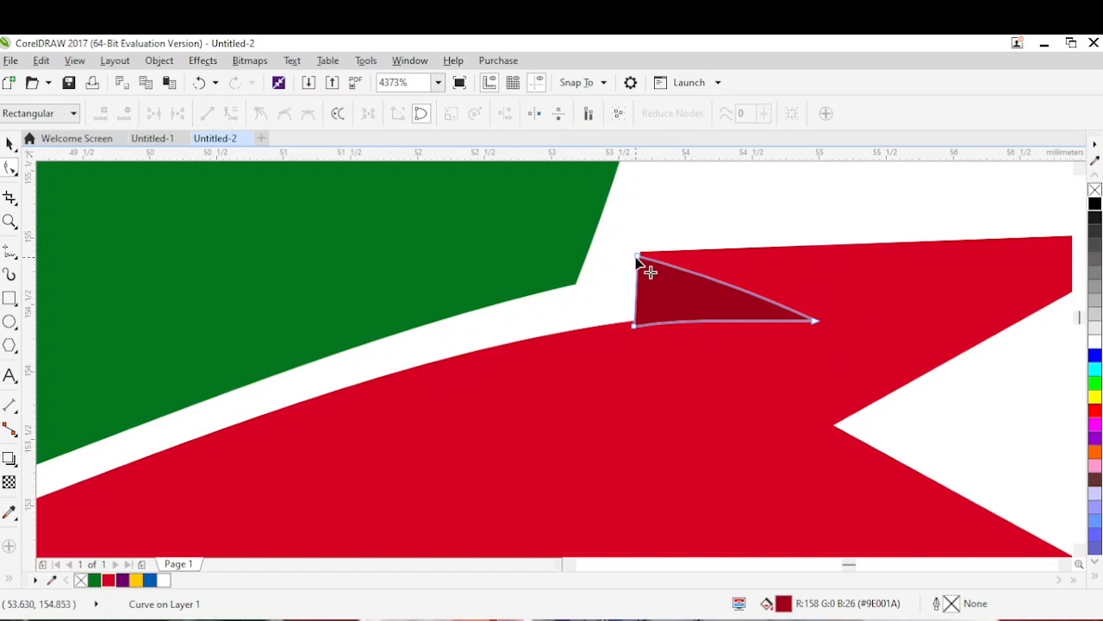
pyautogui.moveTo(639, 255); pyautogui.dragTo(640, 251)
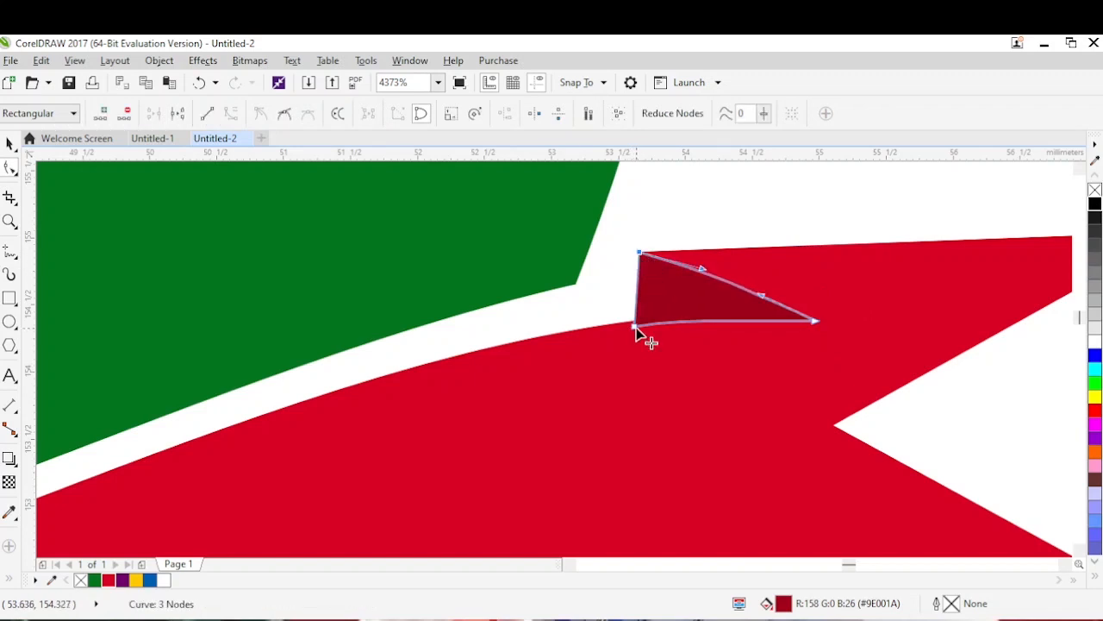
pyautogui.moveTo(636, 327); pyautogui.dragTo(636, 321)
pyautogui.click(815, 321)
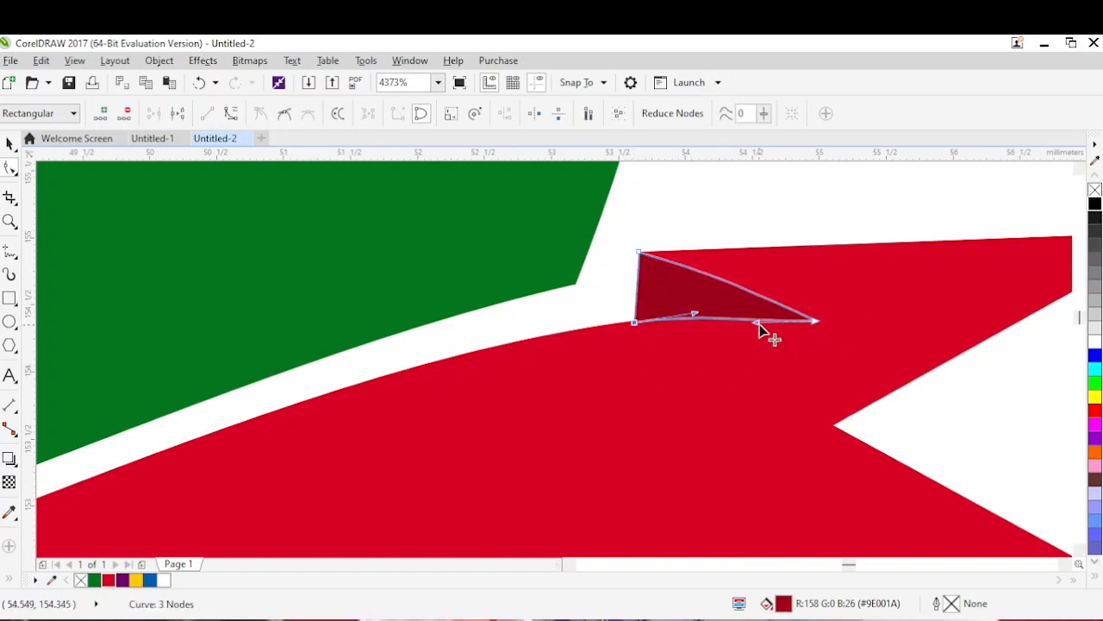
pyautogui.press('space')
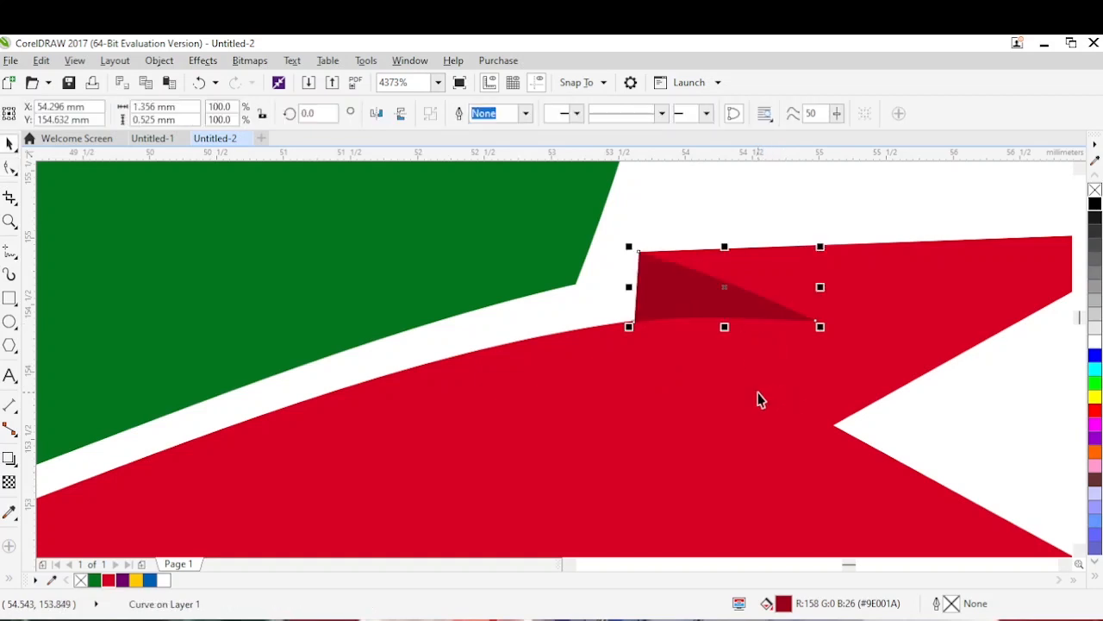
# Group the dark fold triangle with the red ribbon tail.
pyautogui.scroll(-4, 759, 399)
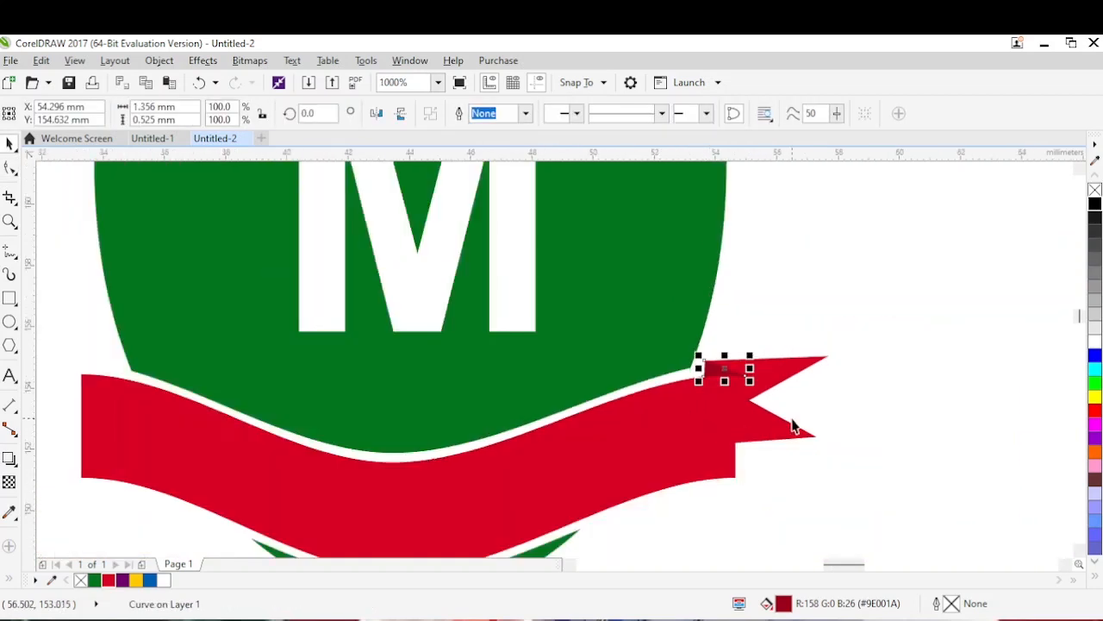
pyautogui.keyDown('shift'); pyautogui.click(767, 367); pyautogui.keyUp('shift')
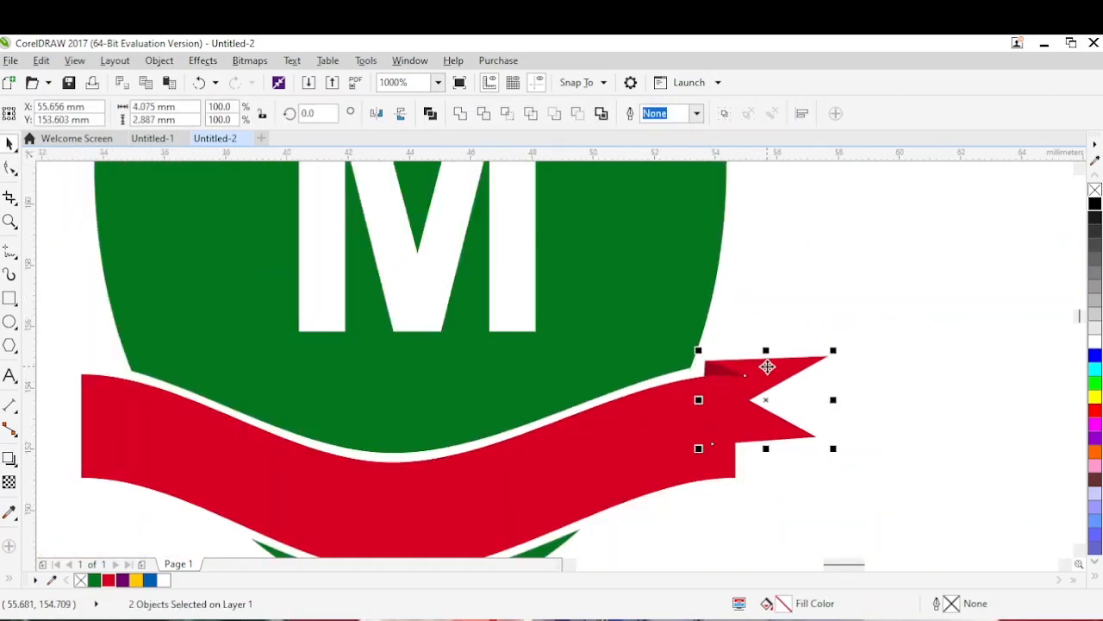
pyautogui.hotkey('ctrl', 'g')
# Duplicate the tail group onto the band's left end, mirror it horizontally and align its fold with the band's upper corner.
pyautogui.moveTo(769, 371); pyautogui.dragTo(121, 434)
pyautogui.rightClick(121, 434)
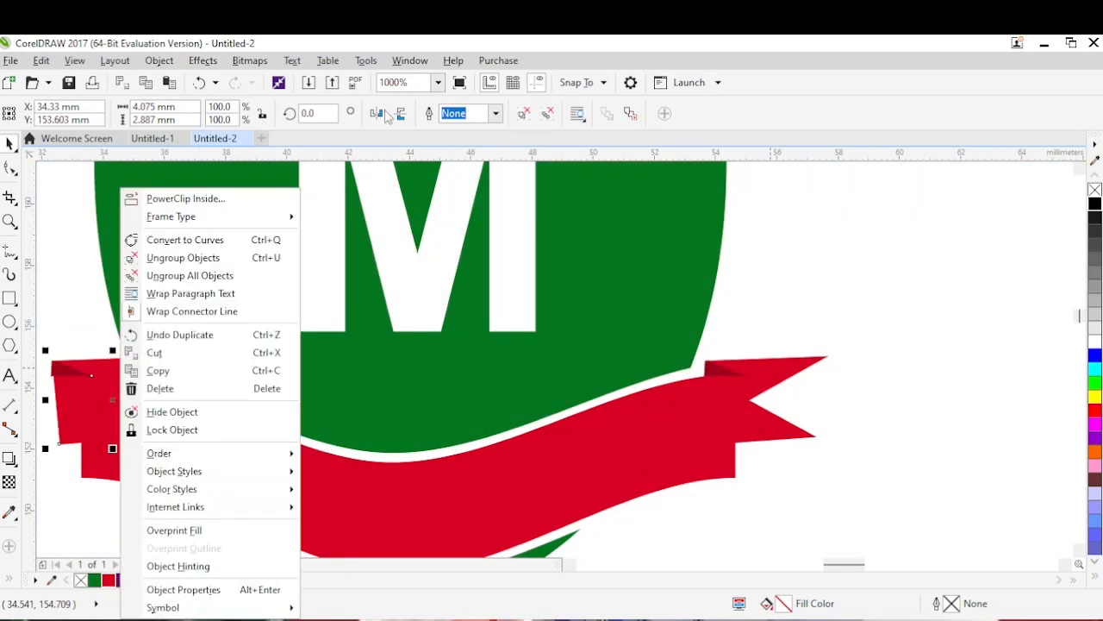
pyautogui.click(377, 113)
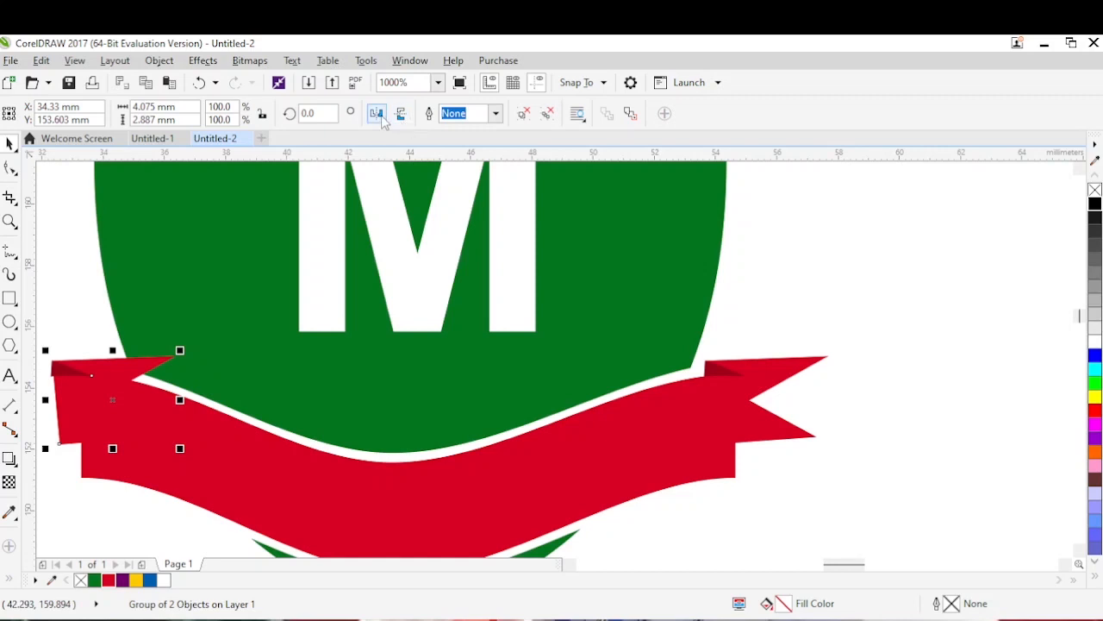
pyautogui.click(379, 116)
pyautogui.moveTo(154, 369); pyautogui.dragTo(109, 368)
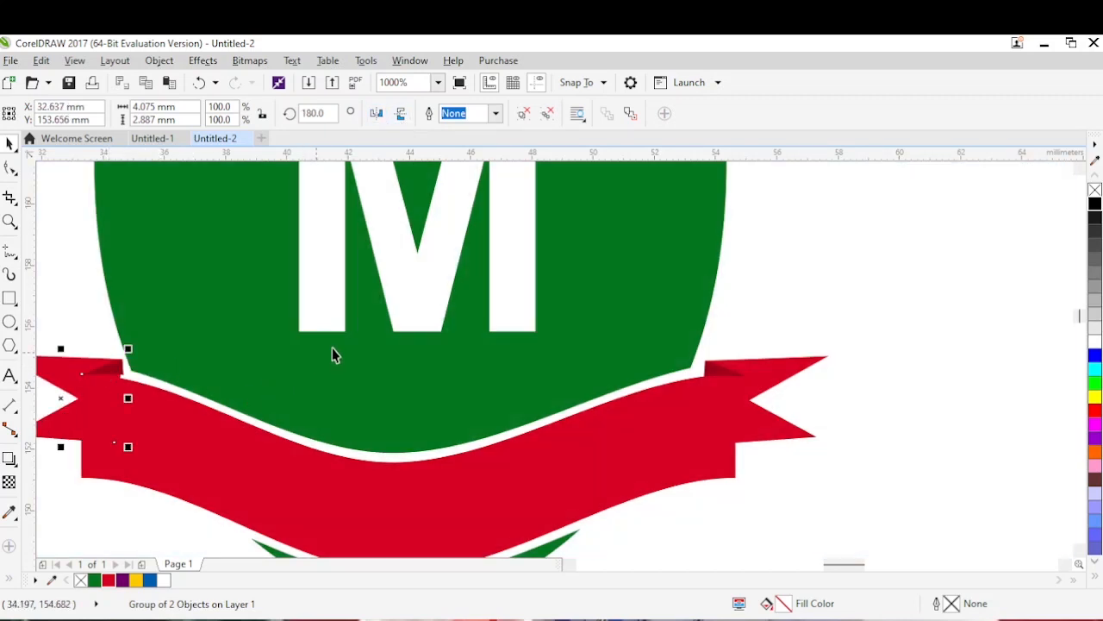
pyautogui.click(105, 367)
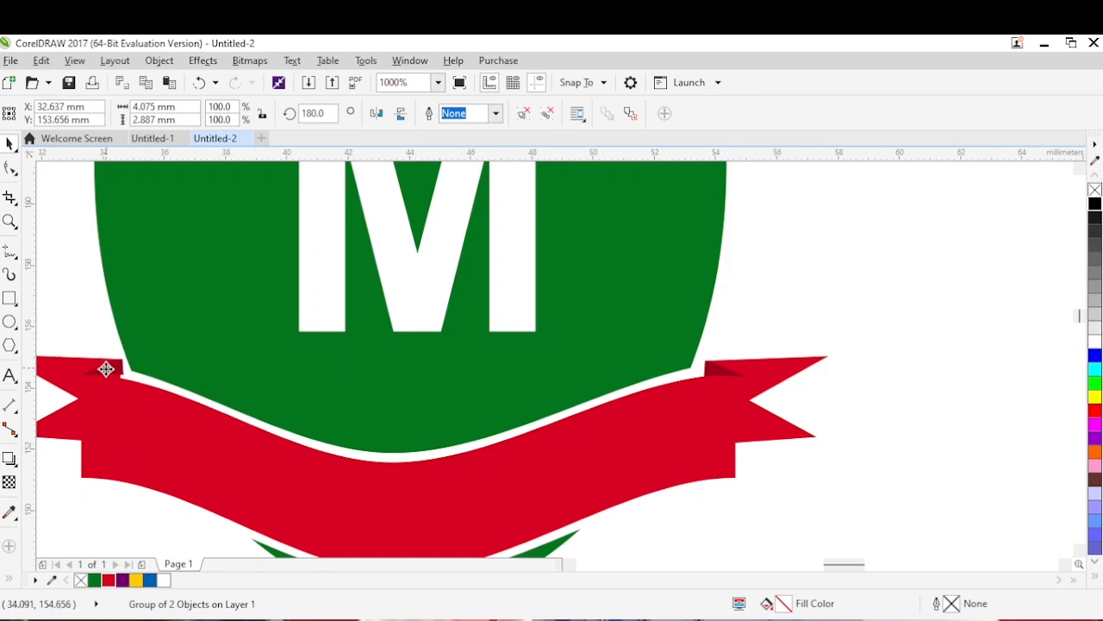
pyautogui.moveTo(105, 368); pyautogui.dragTo(102, 365)
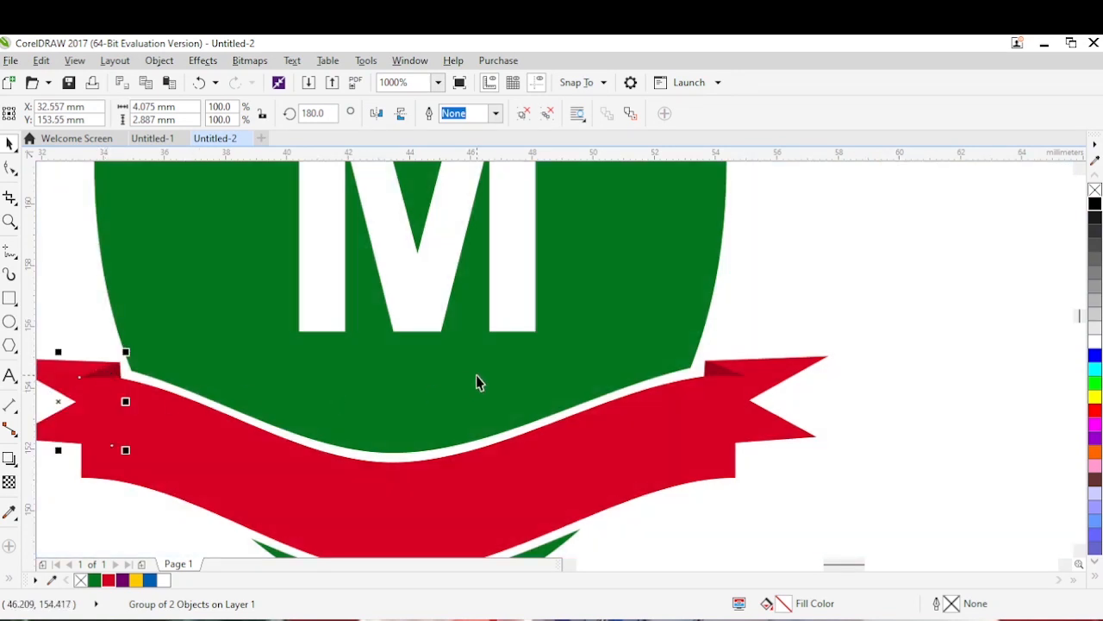
# Move the white letter M down about 1.5 mm within the green shield.
pyautogui.scroll(-2, 476, 375)
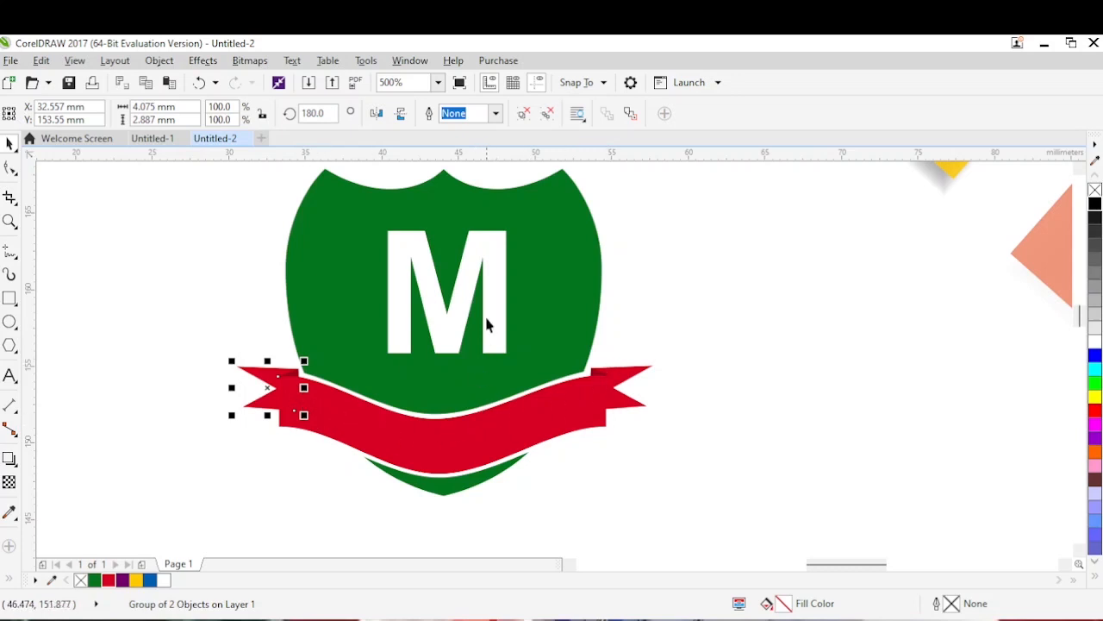
pyautogui.click(492, 293)
pyautogui.moveTo(494, 288); pyautogui.dragTo(492, 310)
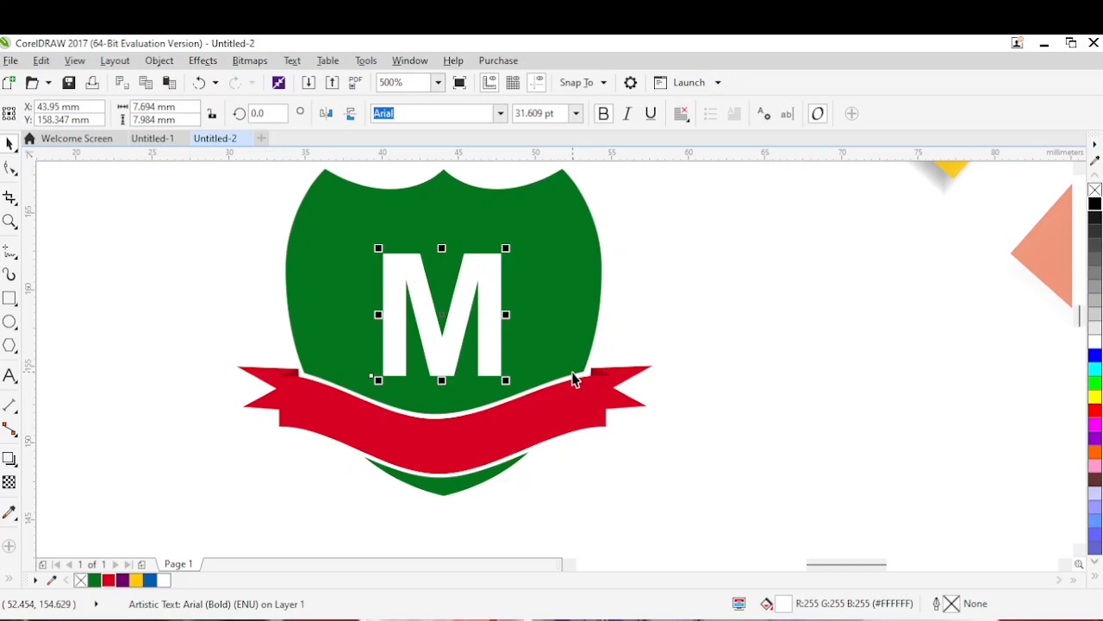
# Reposition the playground image inside the page's PowerClip to about X 3.6 mm, Y 79.2 mm, and finish editing the contents.
pyautogui.scroll(-2, 575, 380)
pyautogui.scroll(-4, 582, 406)
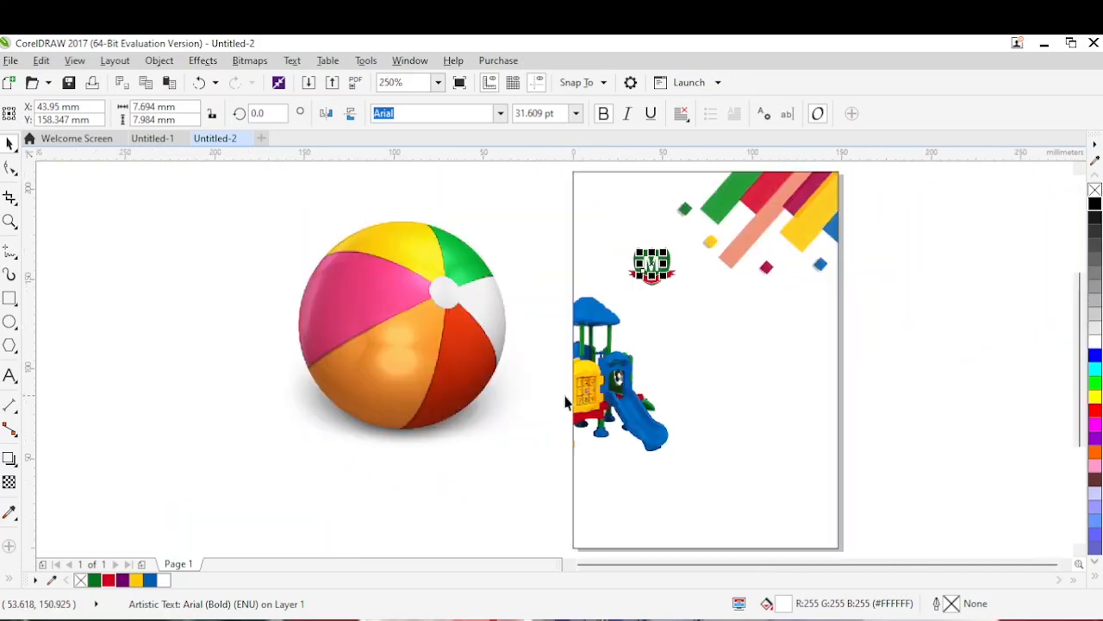
pyautogui.click(914, 317)
pyautogui.click(647, 393)
pyautogui.rightClick(617, 369)
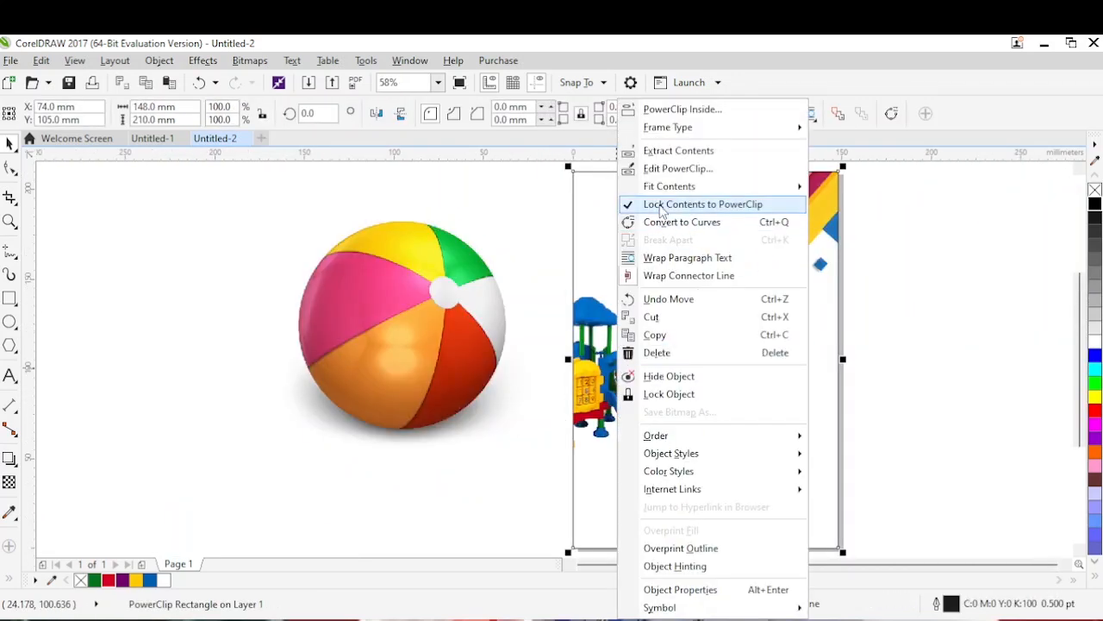
pyautogui.click(677, 168)
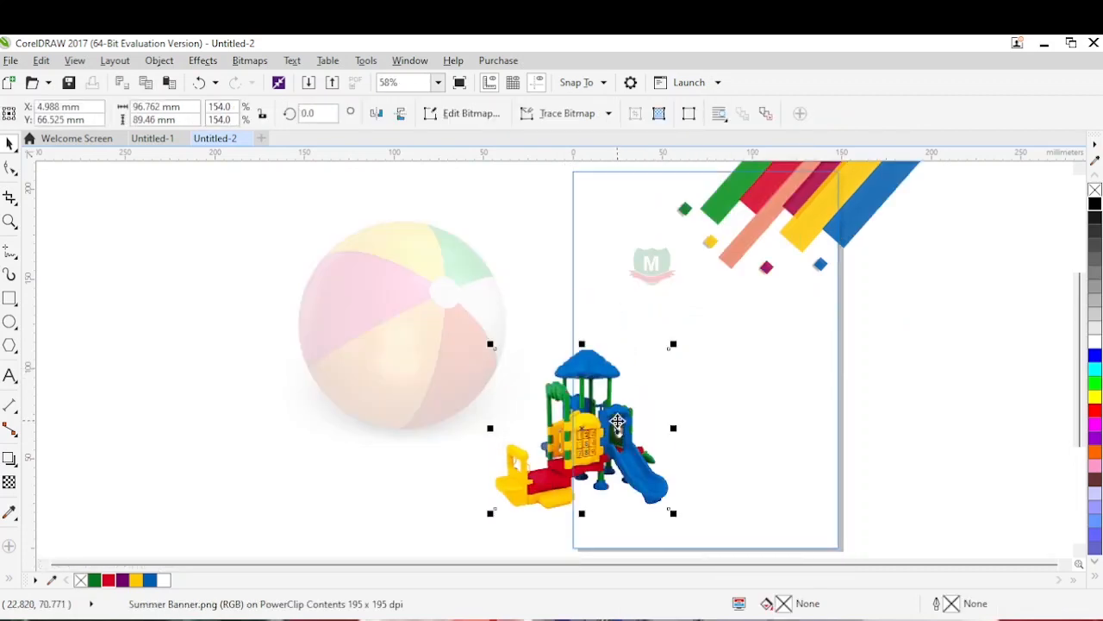
pyautogui.moveTo(613, 432); pyautogui.dragTo(611, 410)
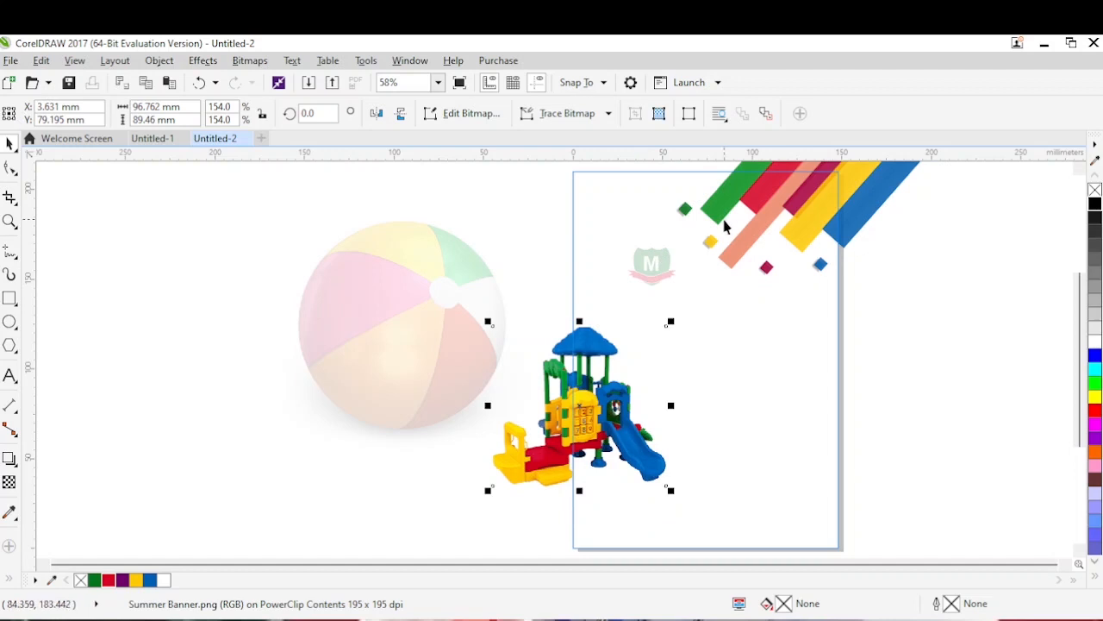
pyautogui.click(819, 217)
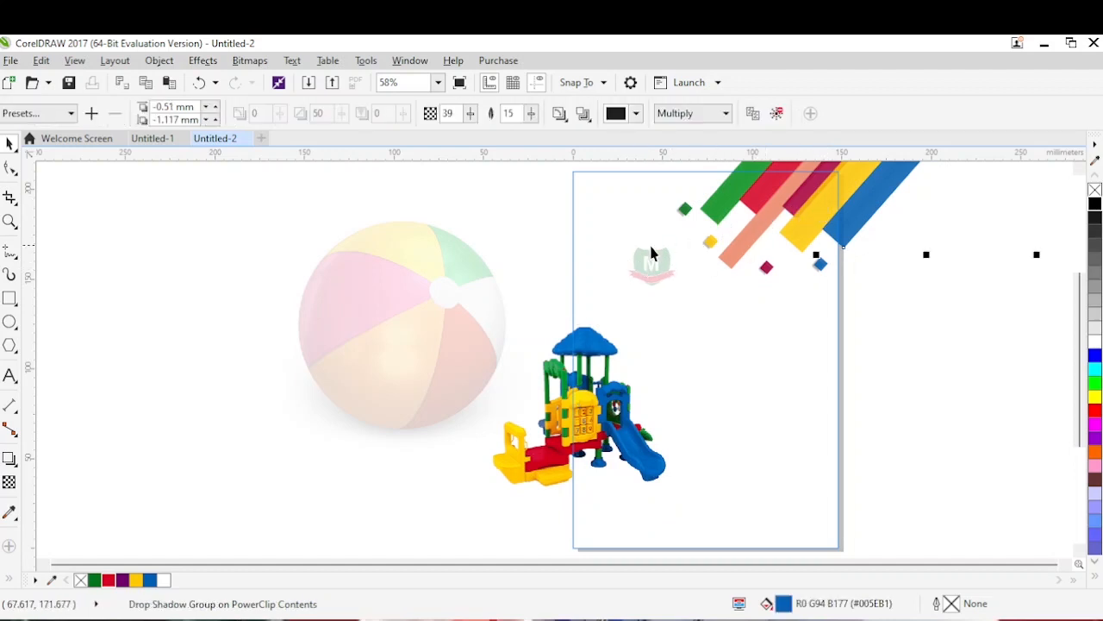
pyautogui.rightClick(750, 217)
pyautogui.click(781, 221)
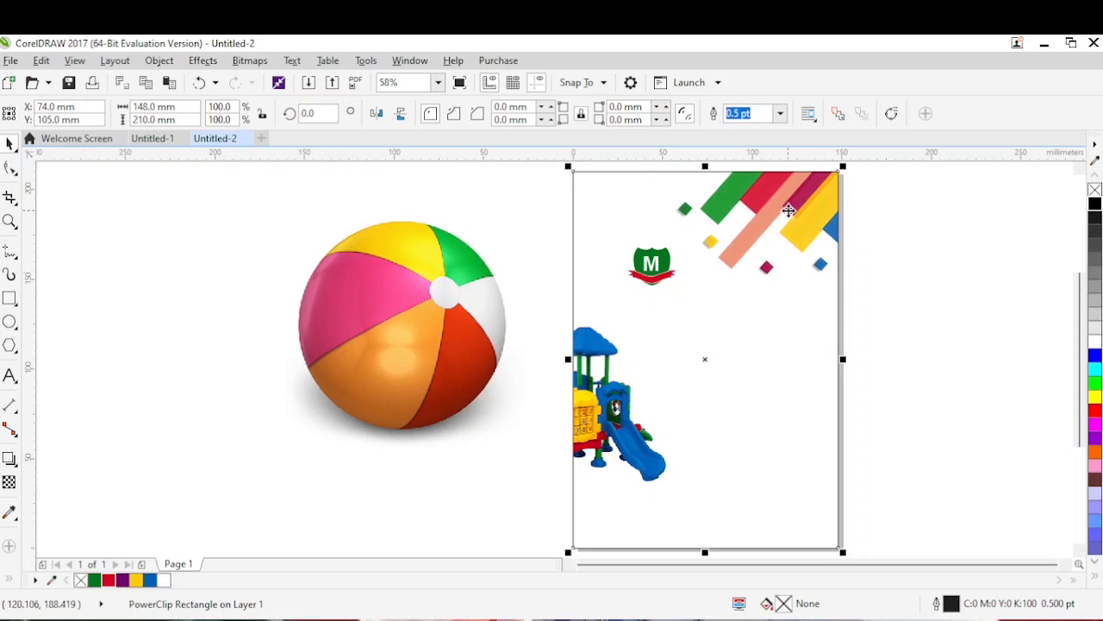
# Check the reference flyer in Untitled-1 and remove the outline from the page-sized PowerClip rectangle in Untitled-2.
pyautogui.click(155, 139)
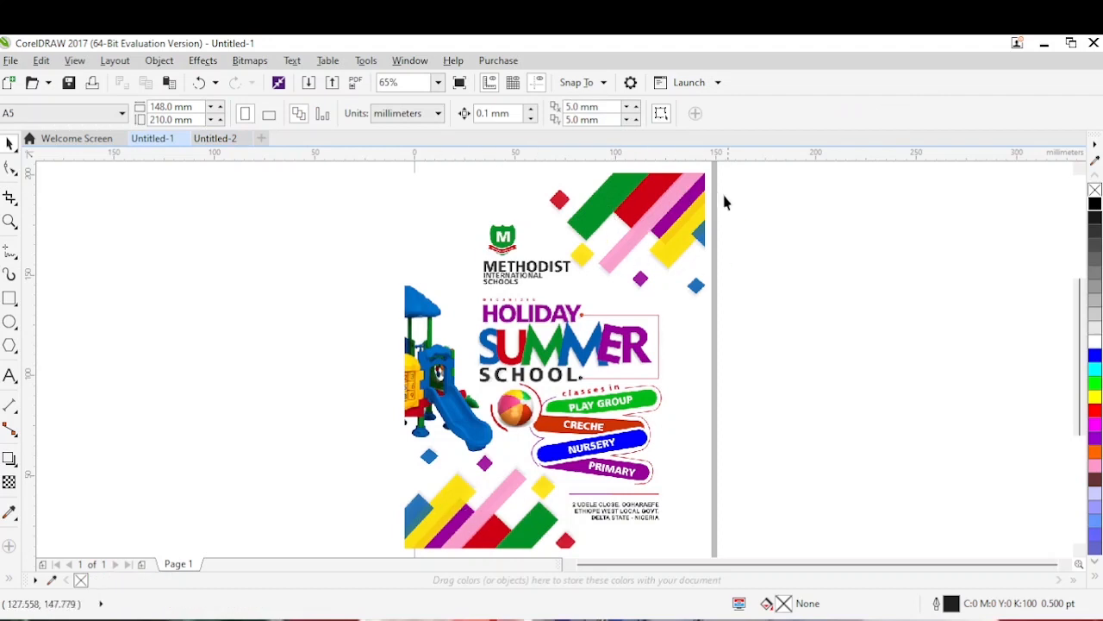
pyautogui.click(217, 139)
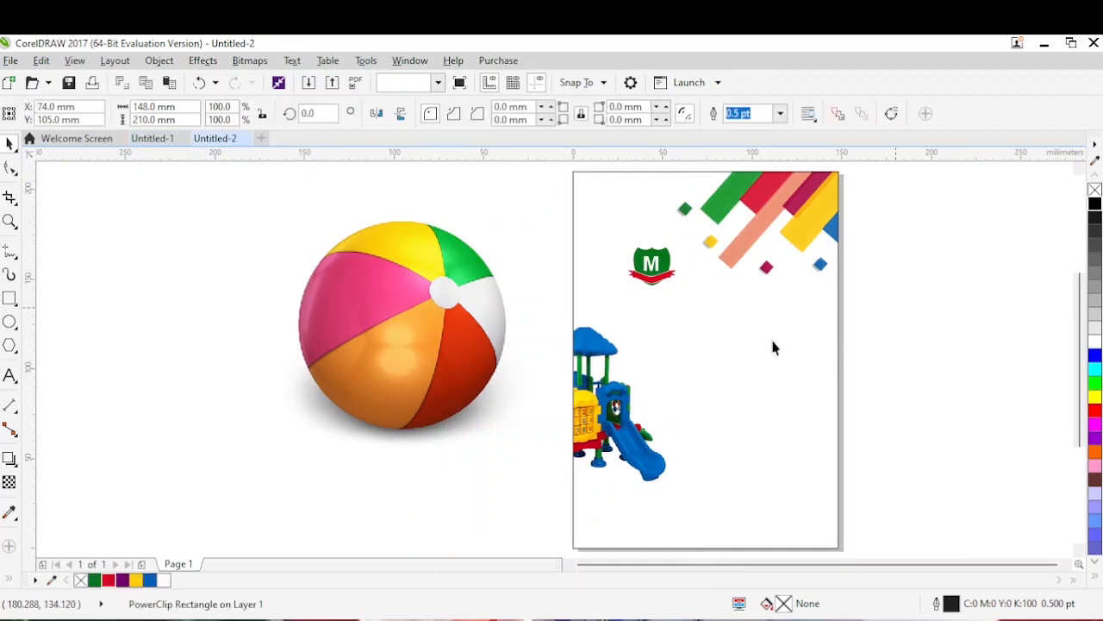
pyautogui.click(707, 365)
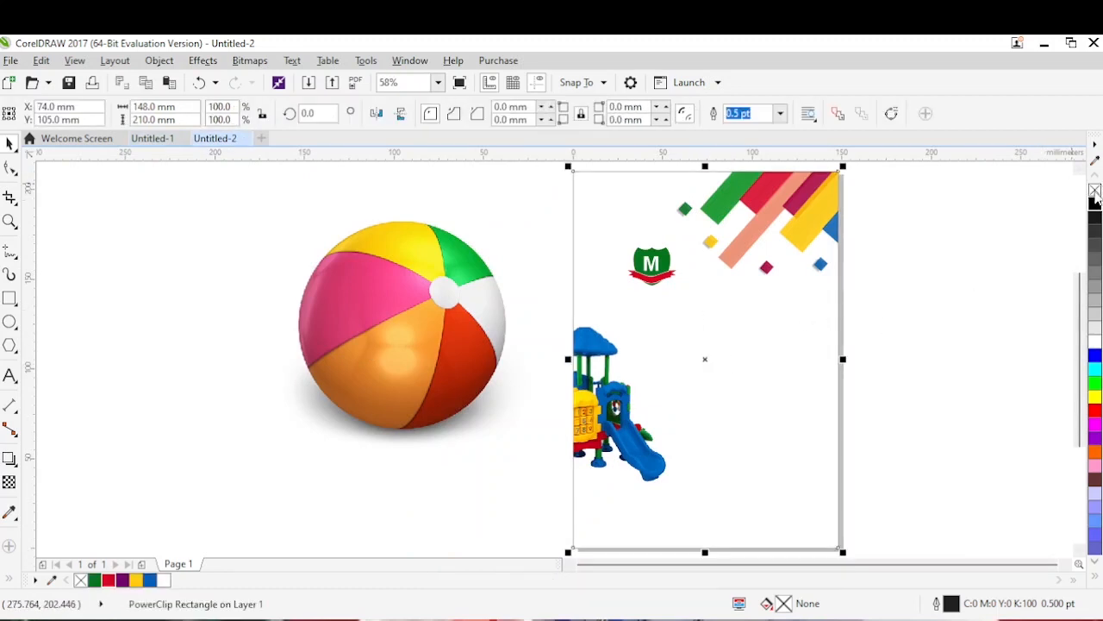
pyautogui.click(930, 362)
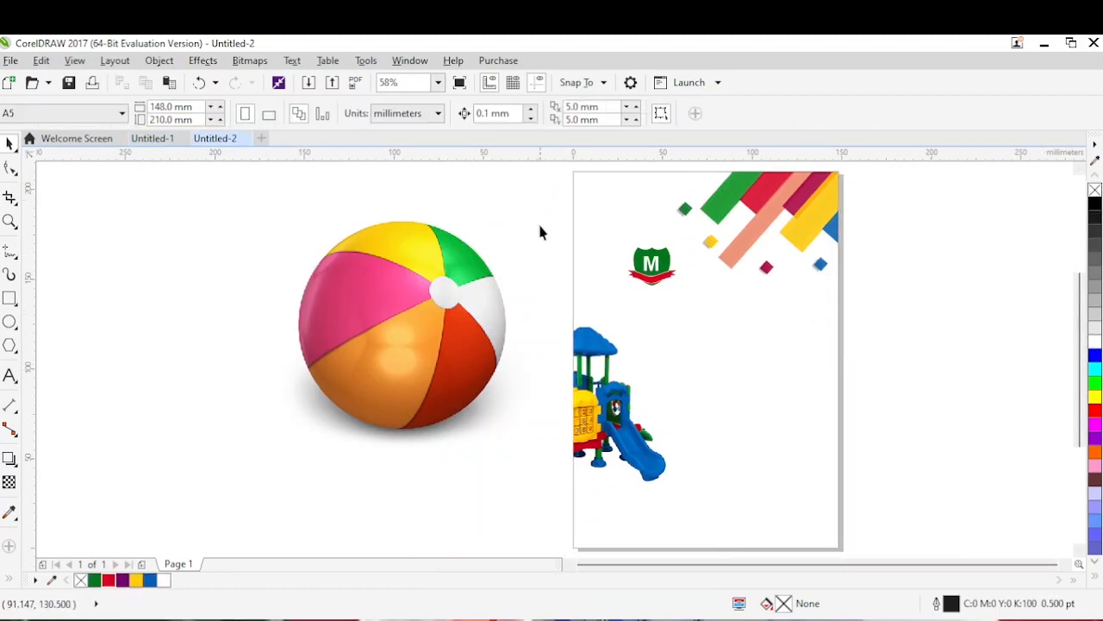
# Move the whole shield logo about 10 mm up and 5 mm left, checking its placement against the reference flyer.
pyautogui.moveTo(538, 223); pyautogui.dragTo(692, 300)
pyautogui.moveTo(657, 267); pyautogui.dragTo(649, 250)
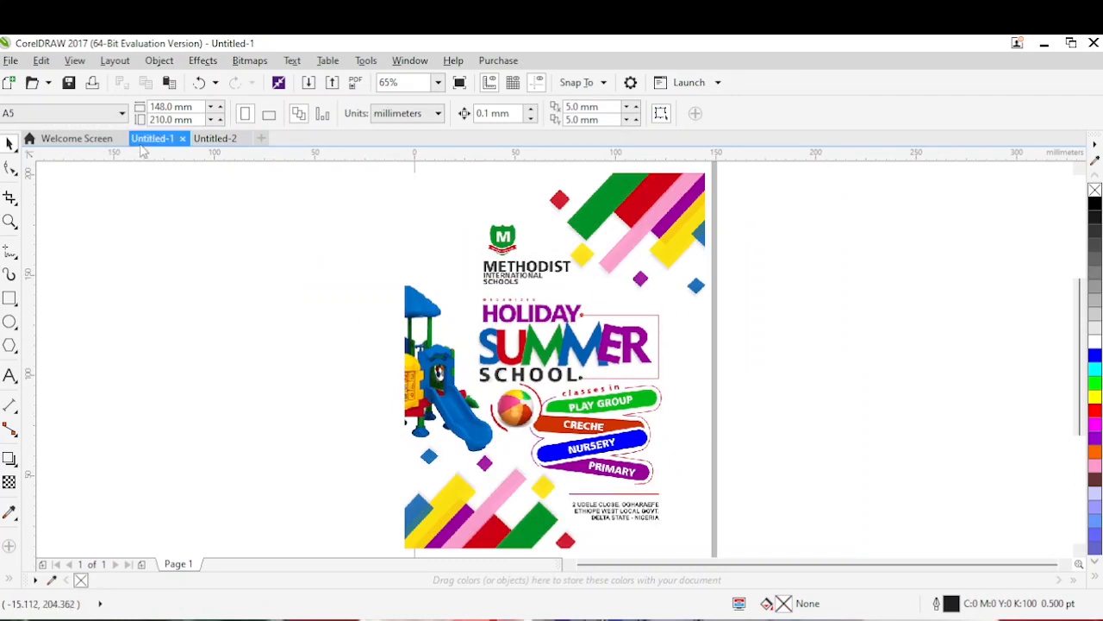
pyautogui.click(215, 138)
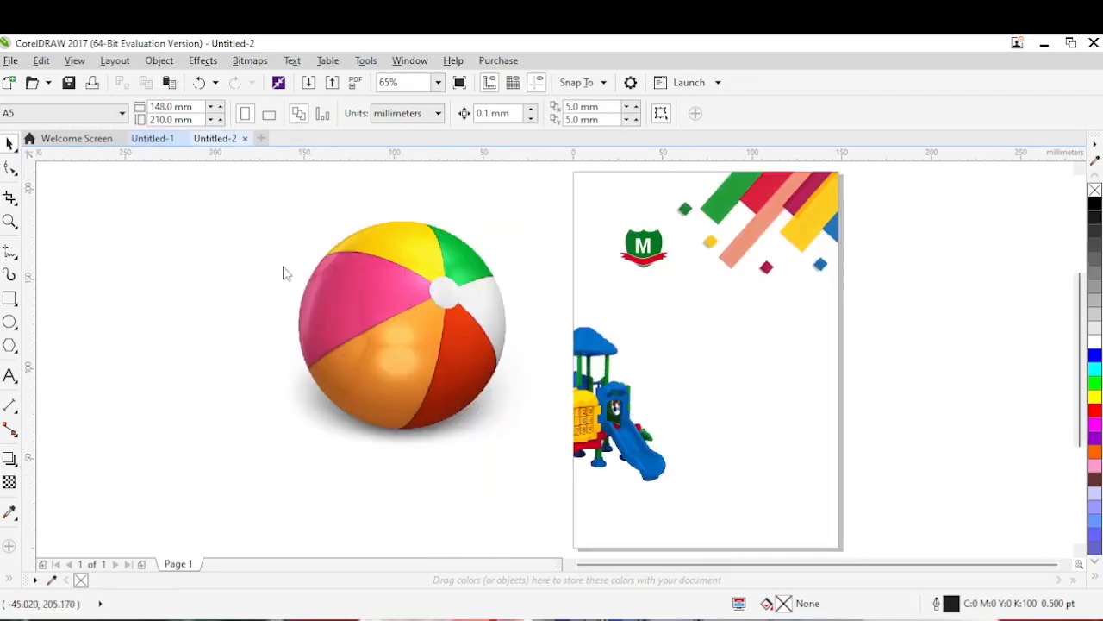
# Add METHODIST, INTERNATIONAL and SCHOOL as separate Source Sans Pro Black text lines below the logo, with METHODIST enlarged to about 18.5 pt.
pyautogui.click(9, 376)
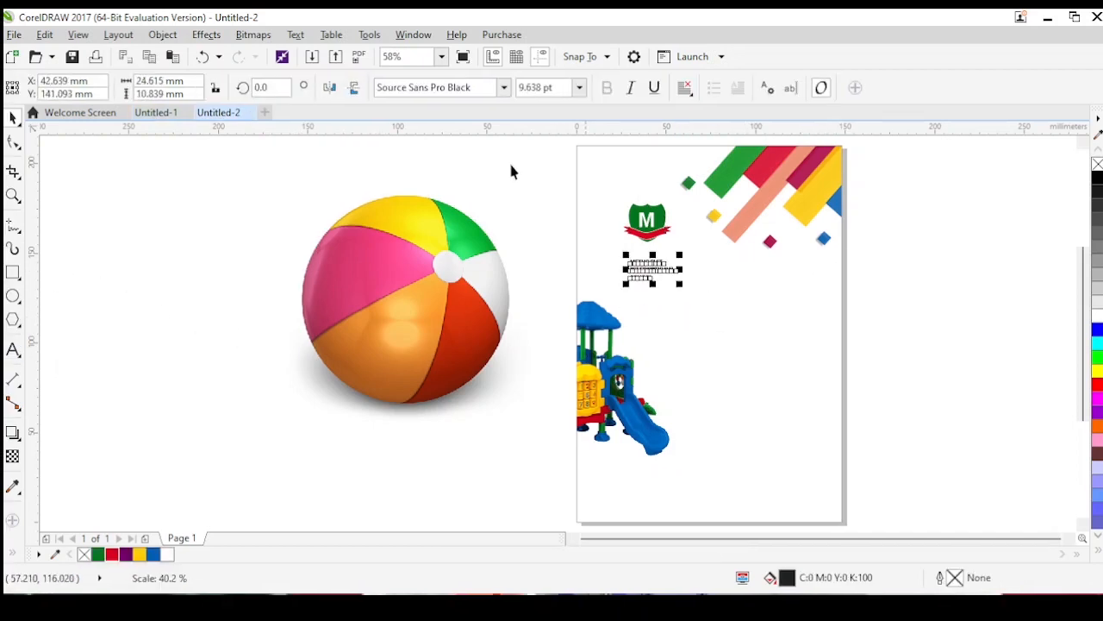
pyautogui.press('z')
pyautogui.moveTo(880, 159); pyautogui.dragTo(330, 417)
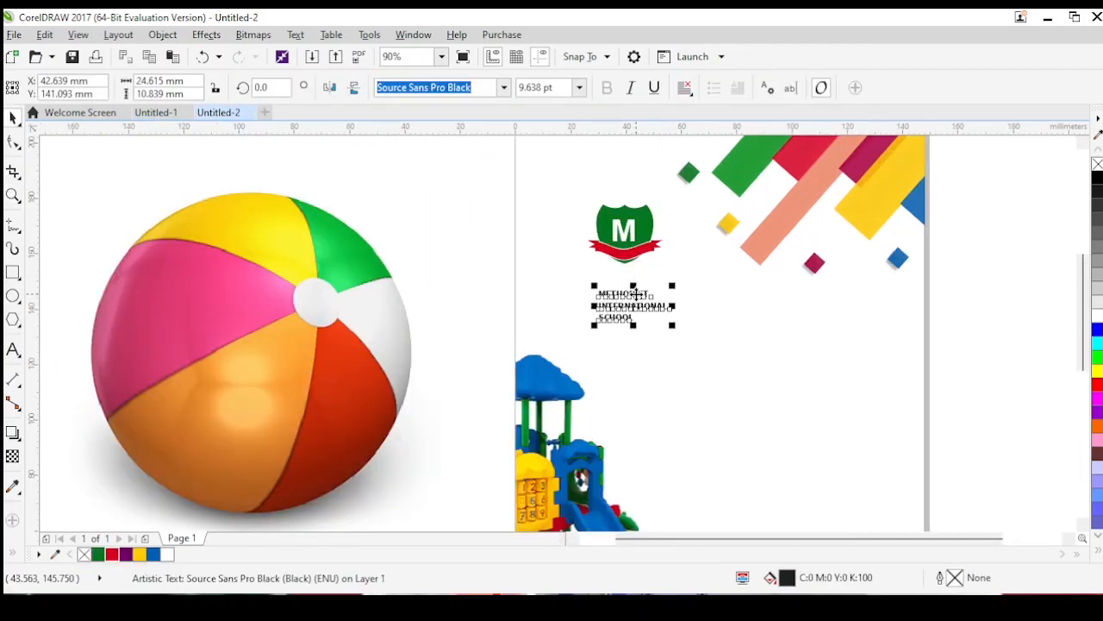
pyautogui.moveTo(635, 292); pyautogui.dragTo(663, 293)
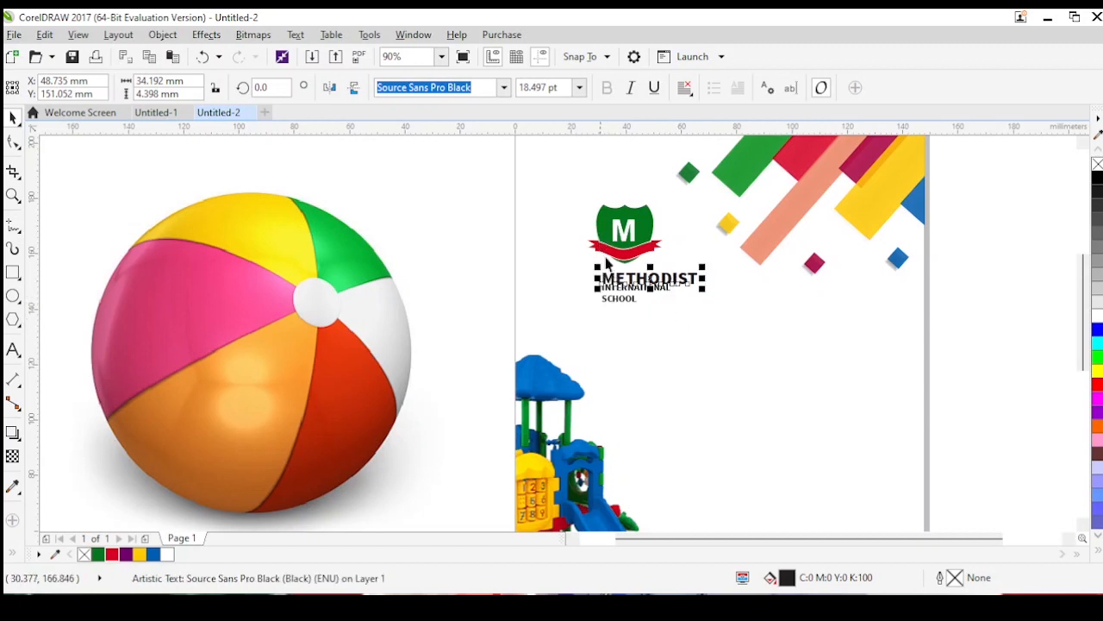
# Group the five objects that make up the shield logo.
pyautogui.moveTo(489, 172); pyautogui.dragTo(690, 282)
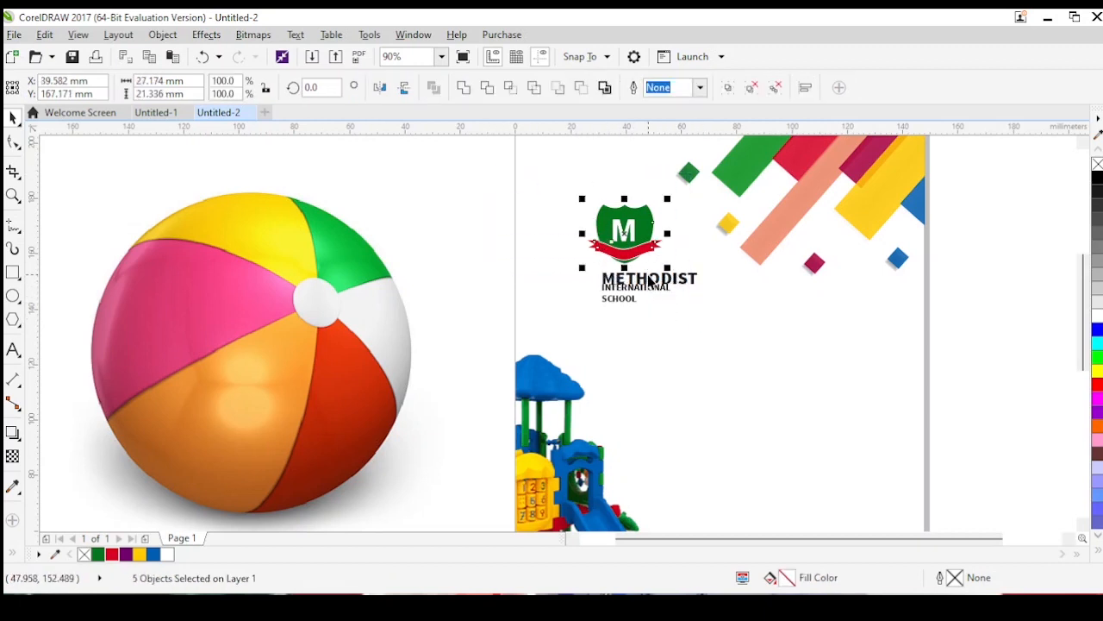
pyautogui.hotkey('ctrl', 'g')
pyautogui.click(665, 282)
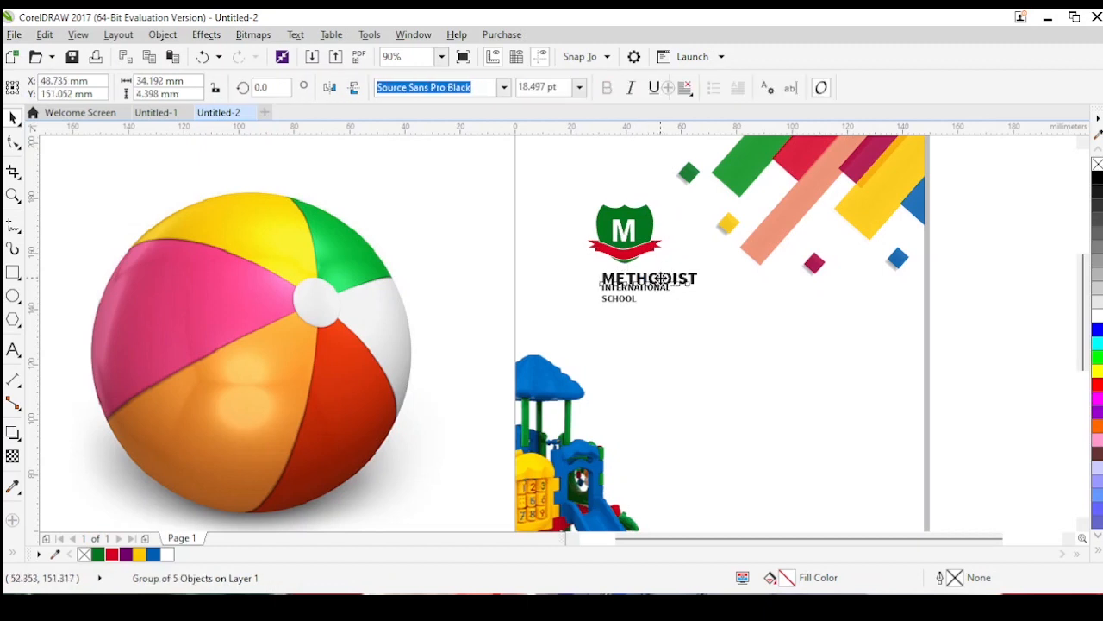
pyautogui.keyDown('shift'); pyautogui.click(668, 292); pyautogui.keyUp('shift')
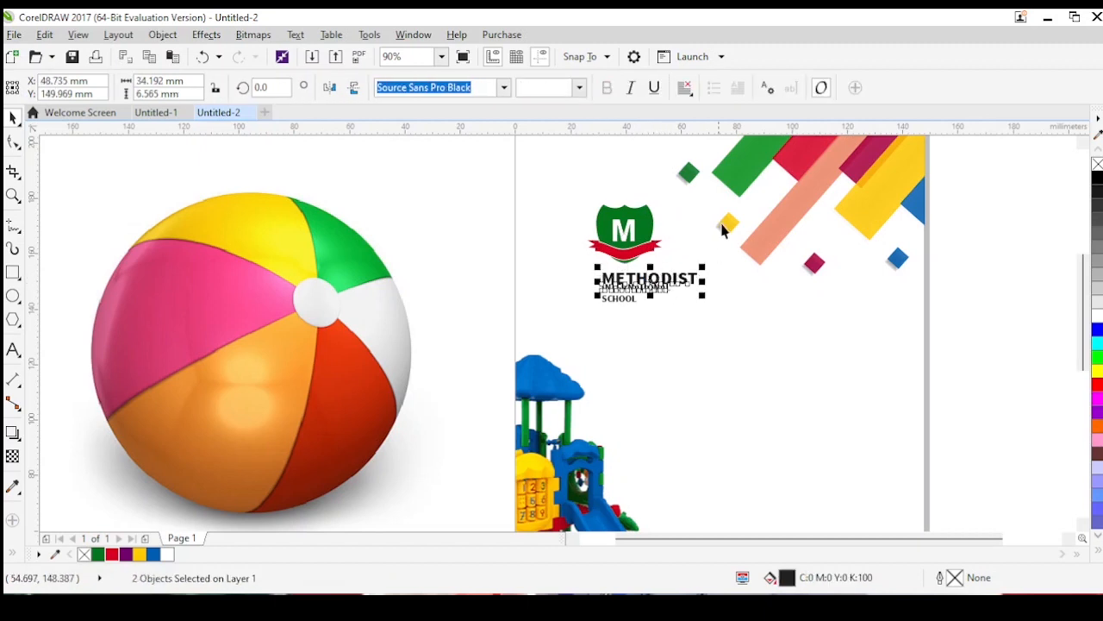
pyautogui.click(448, 243)
# Set METHODIST's text alignment to None and align its left edge with the shield logo group's left edge.
pyautogui.click(653, 283)
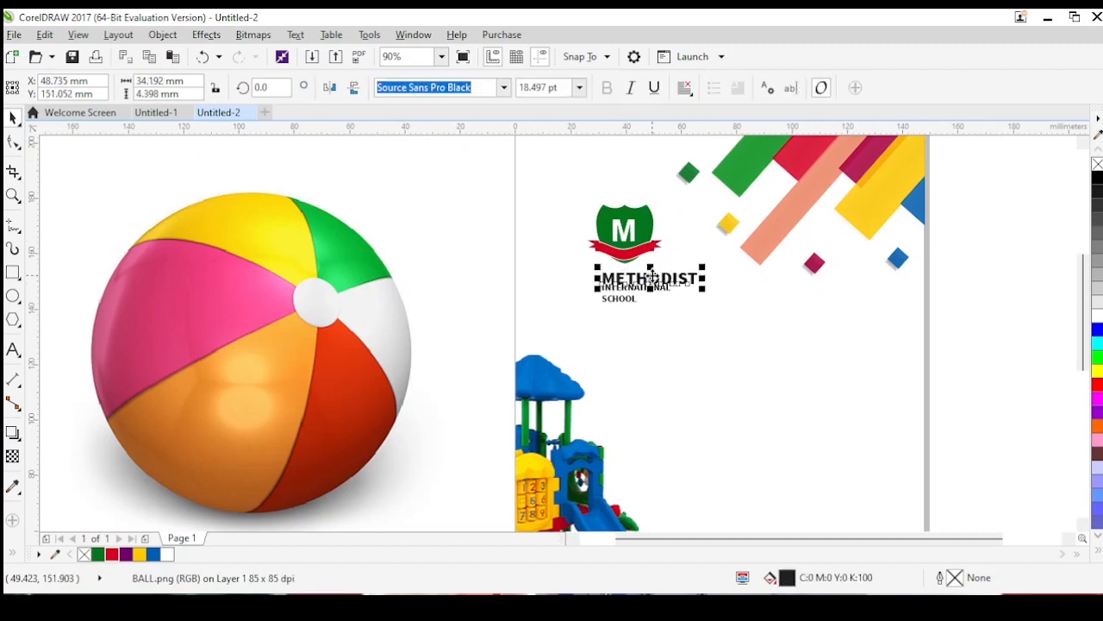
pyautogui.click(686, 89)
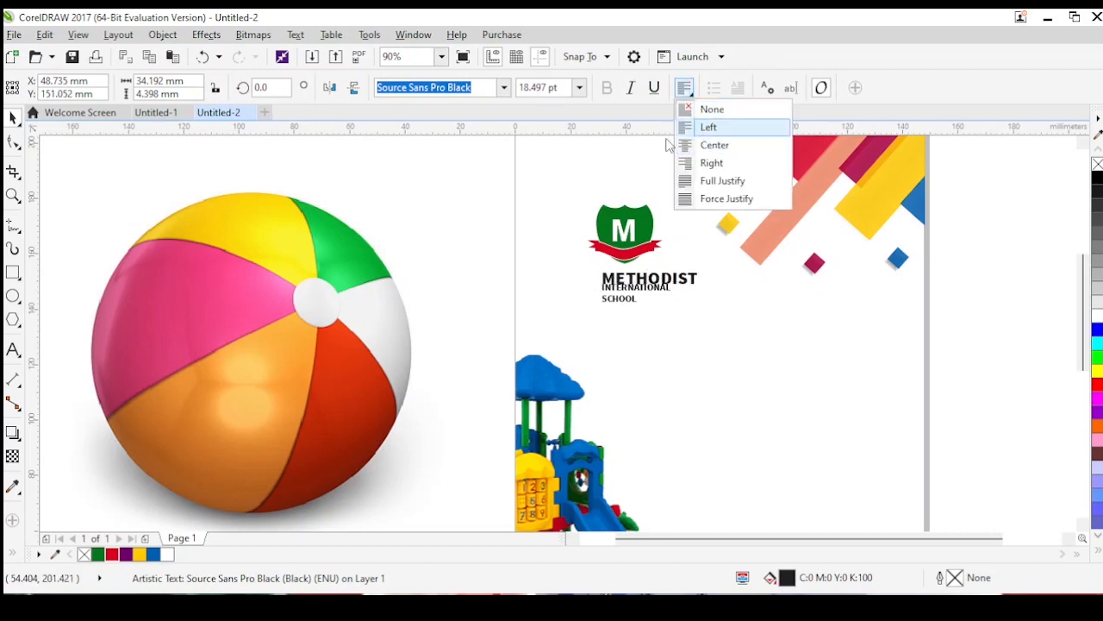
pyautogui.click(712, 110)
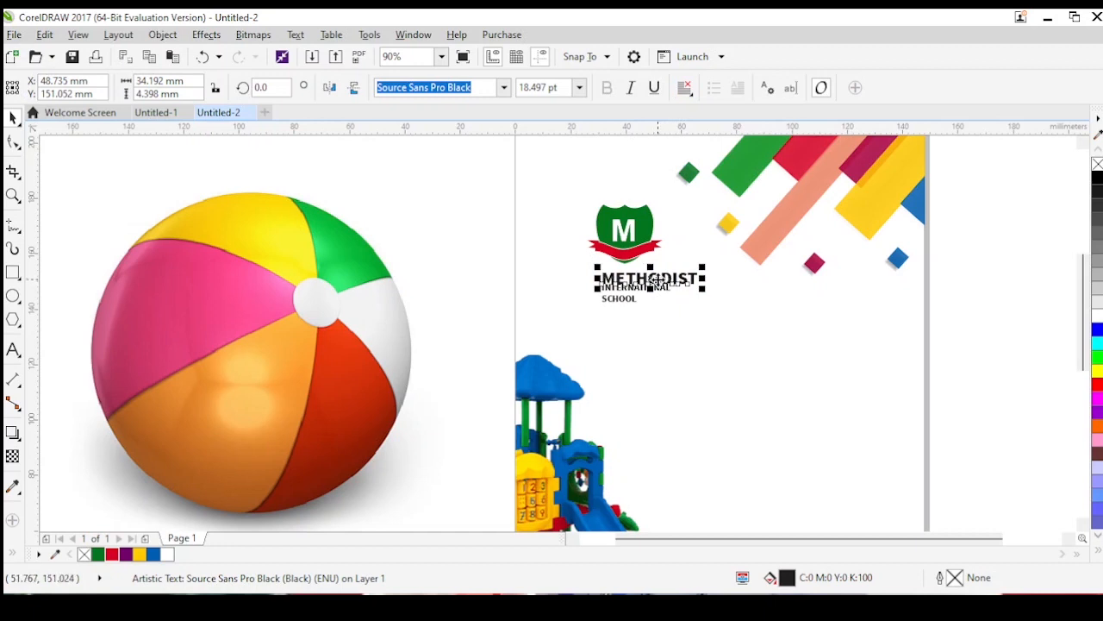
pyautogui.moveTo(657, 280)
pyautogui.mouseDown()
pyautogui.moveTo(669, 297)
pyautogui.moveTo(644, 280)
pyautogui.mouseUp()
pyautogui.keyDown('shift'); pyautogui.click(617, 229); pyautogui.keyUp('shift')
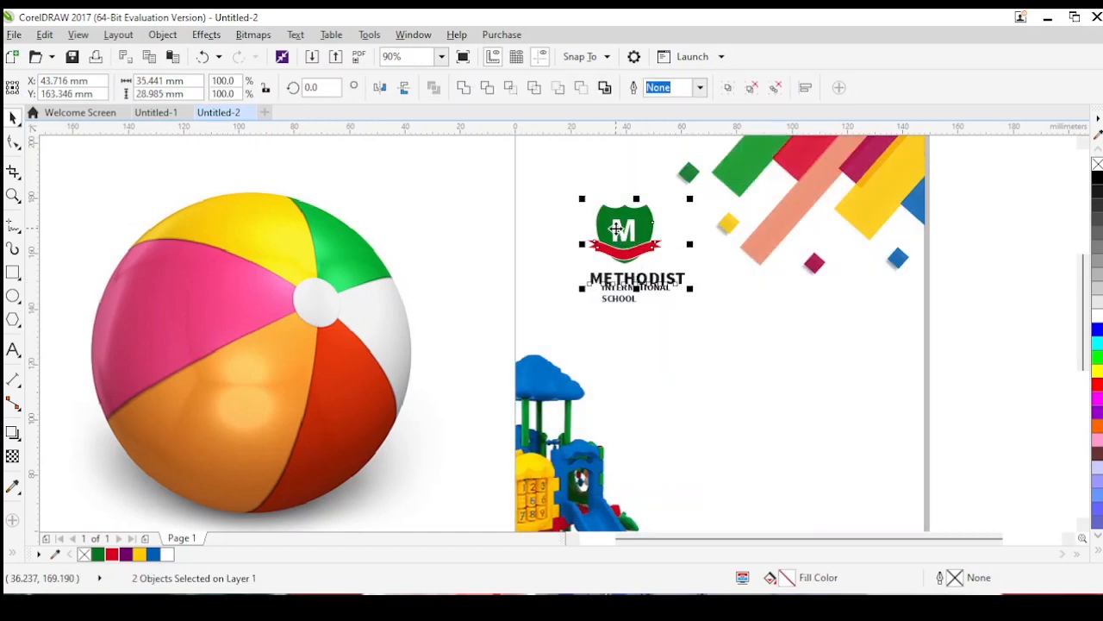
pyautogui.press('c')
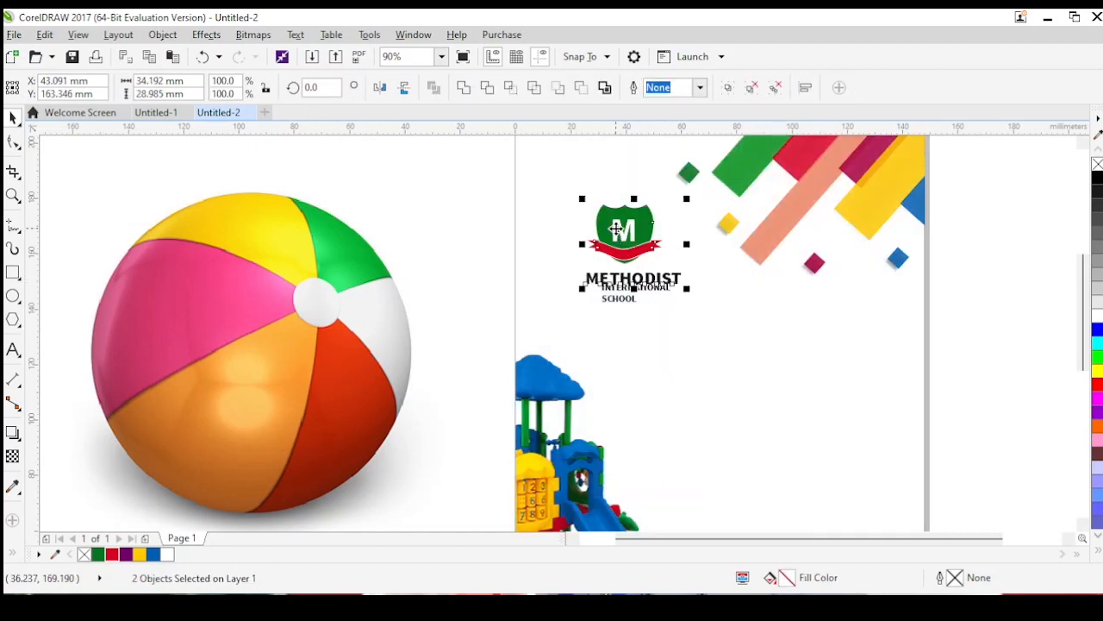
# Move INTERNATIONAL and SCHOOL slightly down and align their left edges with METHODIST.
pyautogui.click(630, 298)
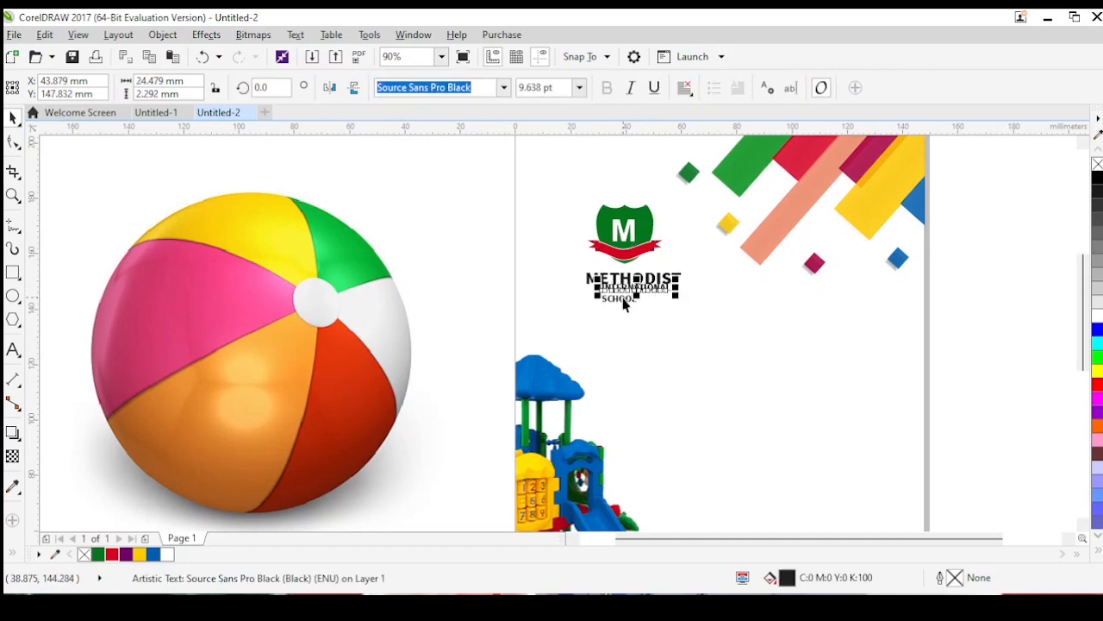
pyautogui.keyDown('shift'); pyautogui.click(626, 304); pyautogui.keyUp('shift')
pyautogui.moveTo(625, 304); pyautogui.dragTo(628, 309)
pyautogui.keyDown('shift'); pyautogui.click(648, 281); pyautogui.keyUp('shift')
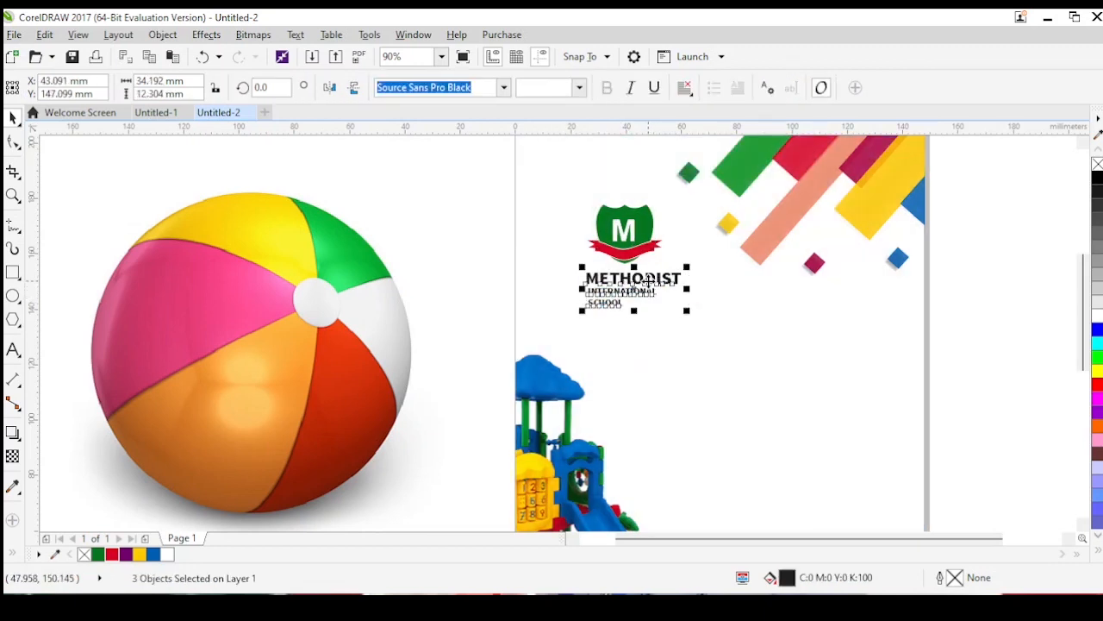
pyautogui.click(678, 327)
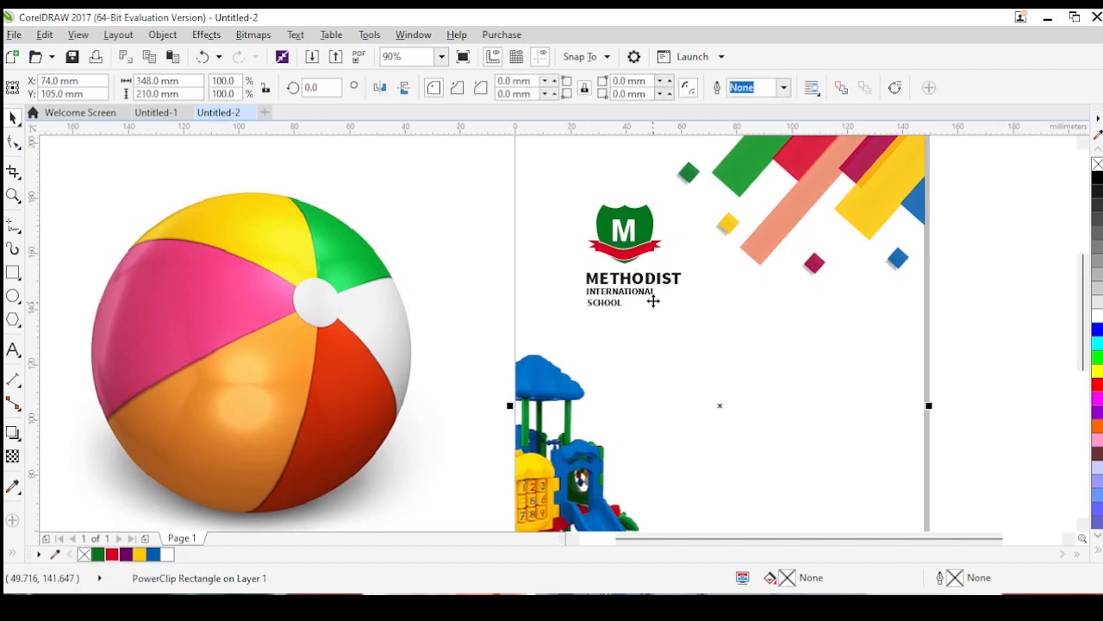
# Enlarge INTERNATIONAL to about 12.6 pt and SCHOOL to about 13.3 pt, stacked below METHODIST.
pyautogui.click(652, 301)
pyautogui.moveTo(663, 304); pyautogui.dragTo(642, 315)
pyautogui.click(620, 304)
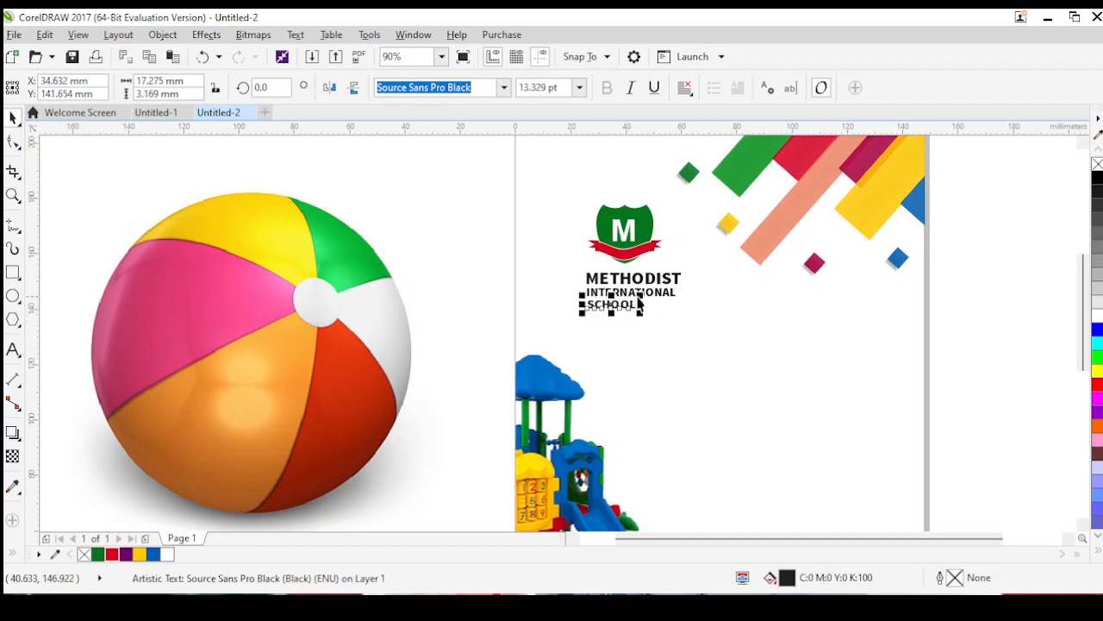
# Tighten the letter spacing of METHODIST with the Shape tool until it is slightly narrower than INTERNATIONAL.
pyautogui.press('z')
pyautogui.moveTo(408, 259); pyautogui.dragTo(759, 347)
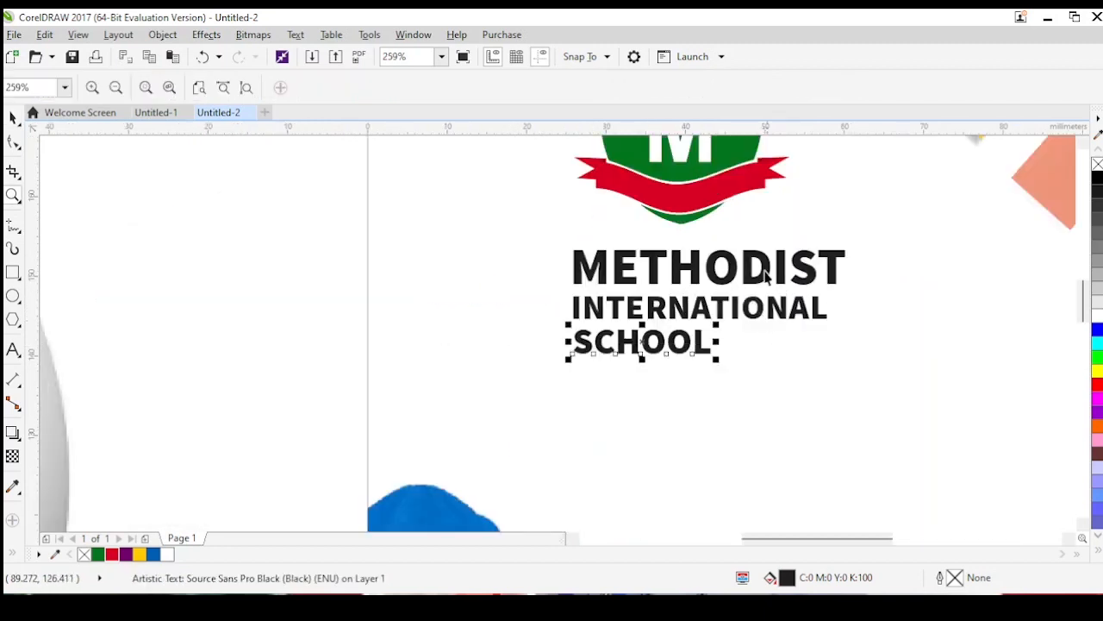
pyautogui.press('space')
pyautogui.click(765, 273)
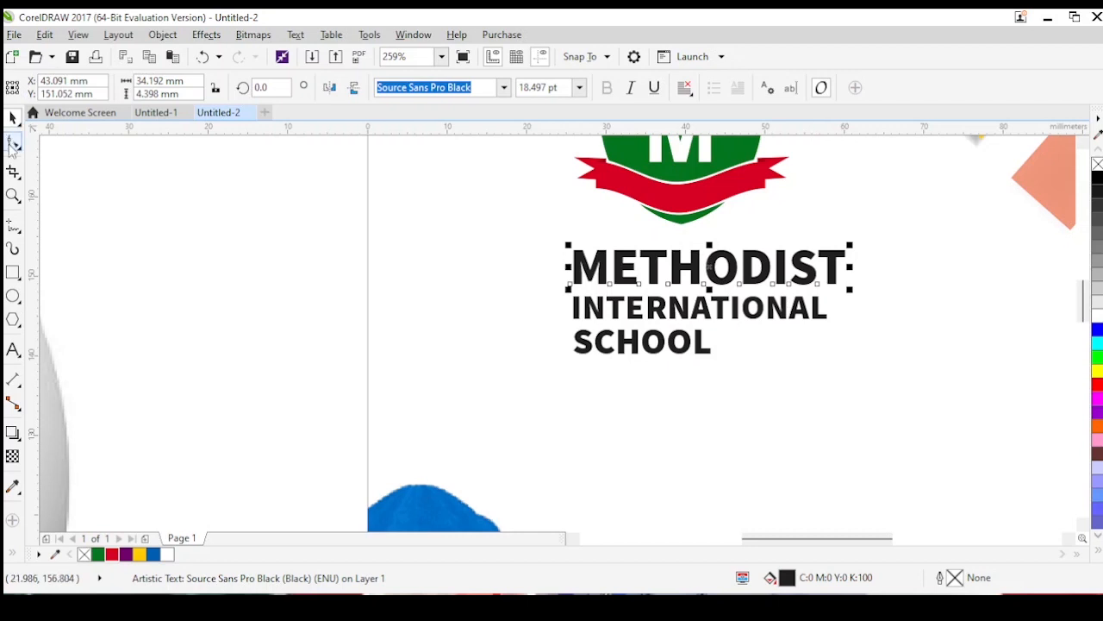
pyautogui.click(12, 145)
pyautogui.moveTo(849, 290); pyautogui.dragTo(801, 319)
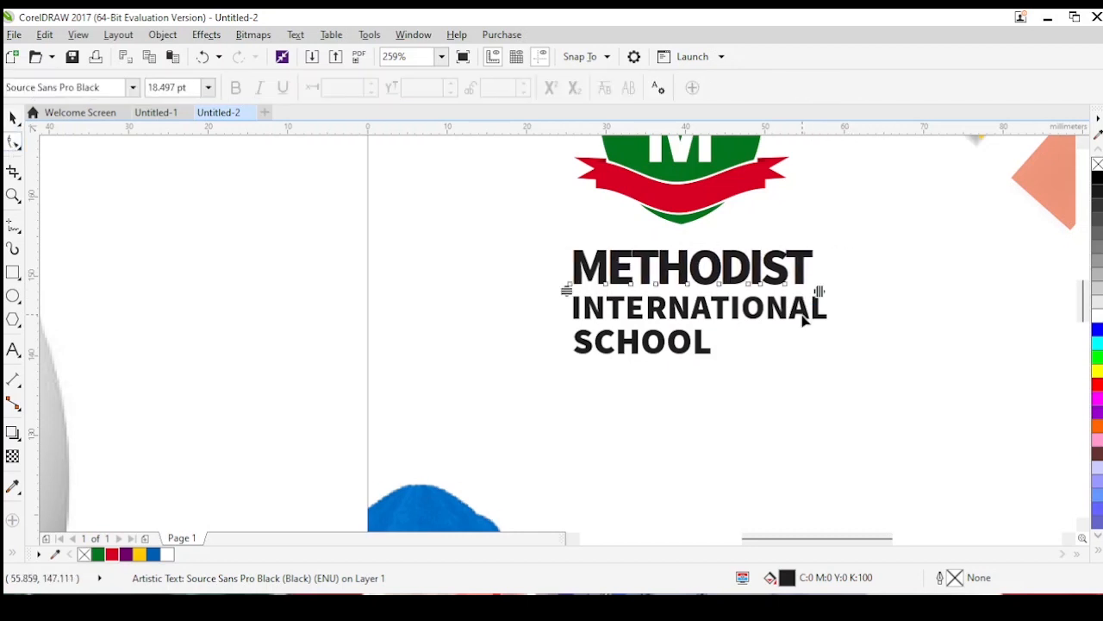
pyautogui.press('space')
# Enlarge METHODIST proportionally to about 22.5 pt, about 36.7 mm wide, keeping its lower-left corner in place.
pyautogui.click(824, 317)
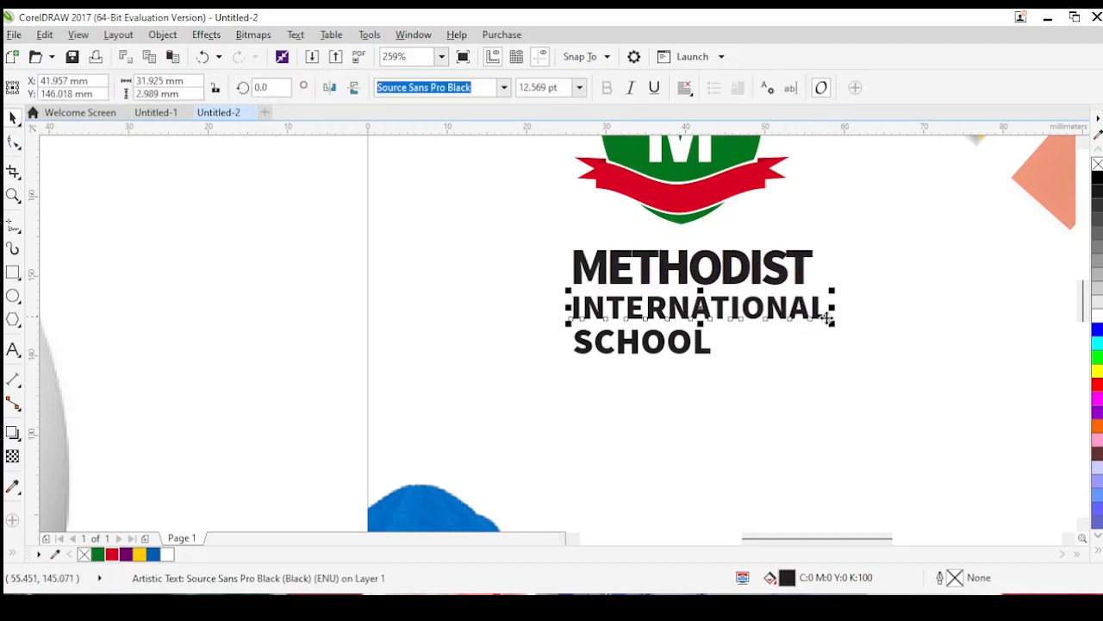
pyautogui.click(809, 254)
pyautogui.moveTo(817, 243); pyautogui.dragTo(867, 222)
# Move INTERNATIONAL slightly up toward METHODIST and raise SCHOOL by about 0.8 mm to close the line gaps.
pyautogui.click(817, 315)
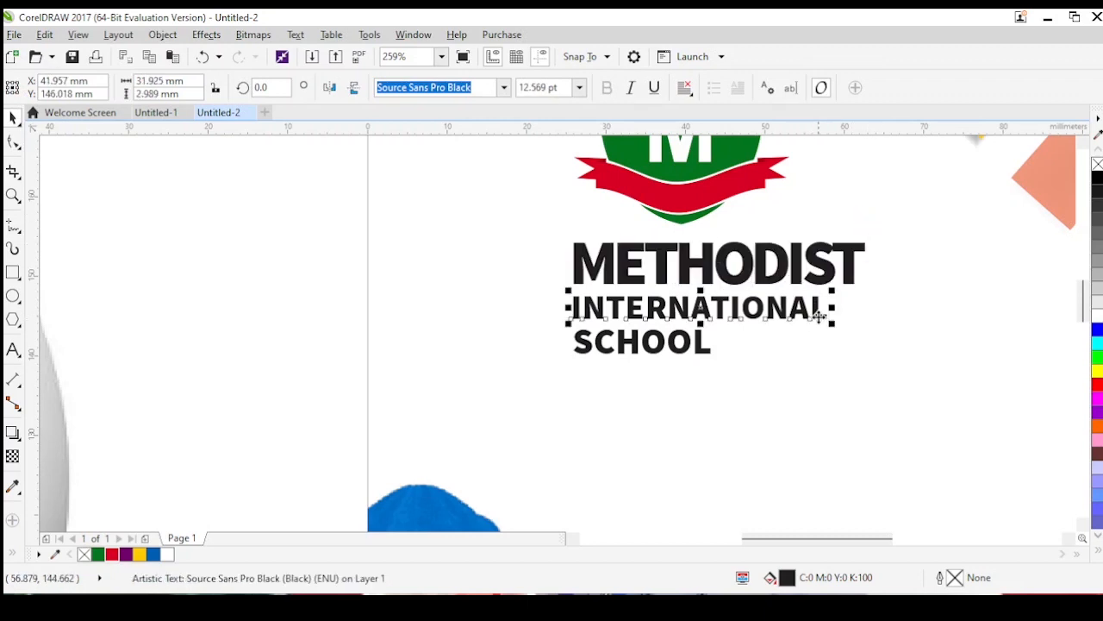
pyautogui.doubleClick(817, 314)
pyautogui.hotkey('ctrl', 'space')
pyautogui.click(693, 307)
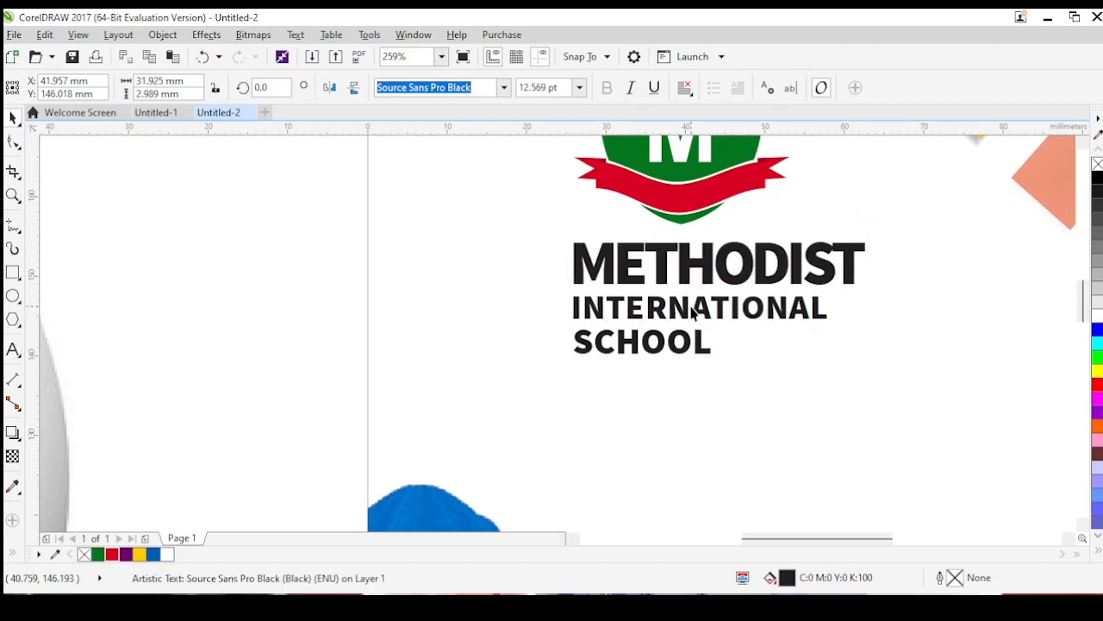
pyautogui.click(700, 313)
pyautogui.moveTo(700, 317); pyautogui.dragTo(702, 340)
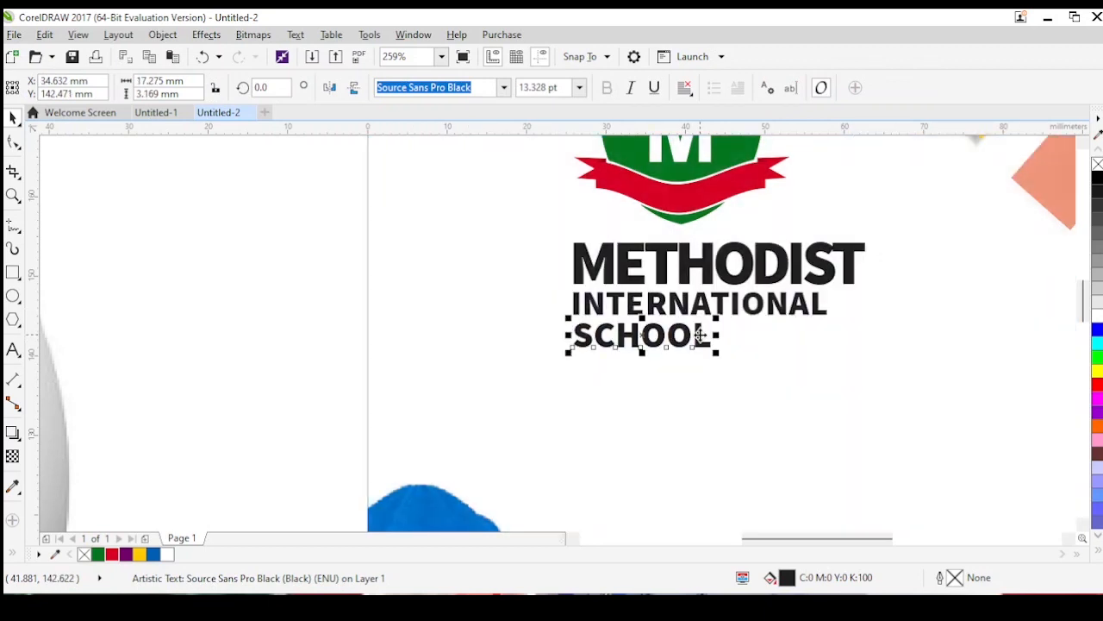
pyautogui.click(806, 323)
# Duplicate METHODIST below the school name at about X 57.5 mm, Y 117 mm, and open the copy's text for editing.
pyautogui.scroll(-2, 808, 322)
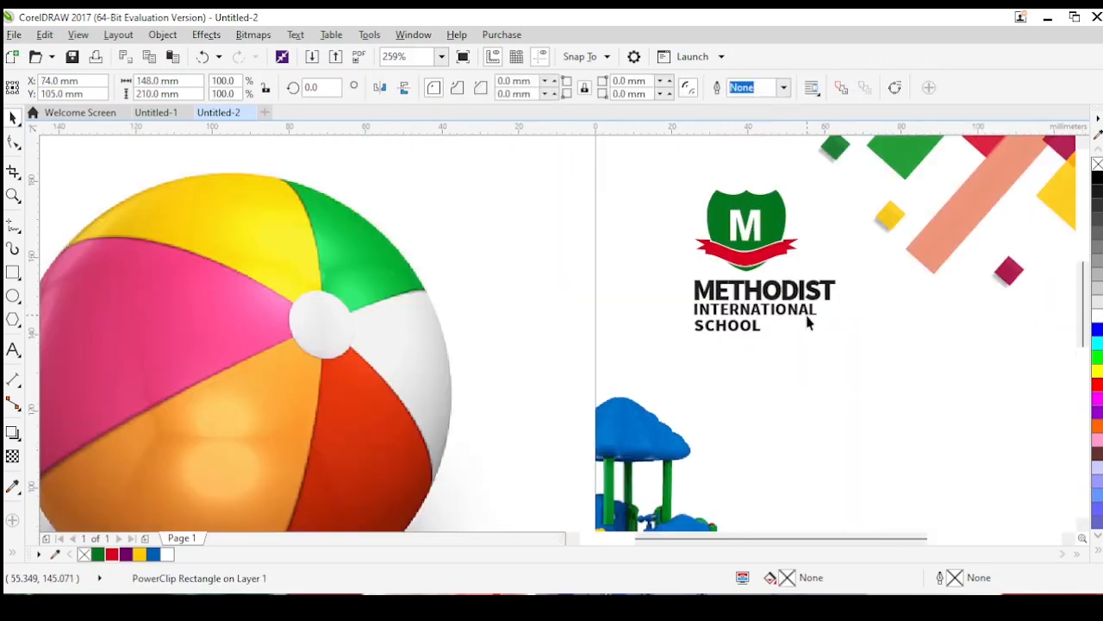
pyautogui.press('z')
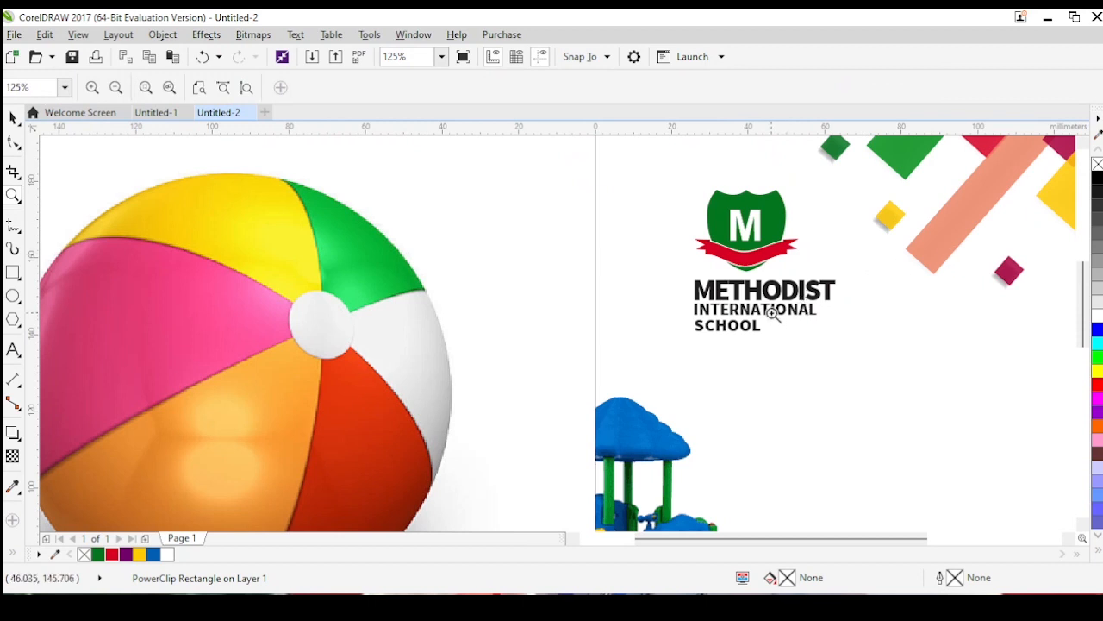
pyautogui.press('F4')
pyautogui.moveTo(927, 208); pyautogui.dragTo(465, 454)
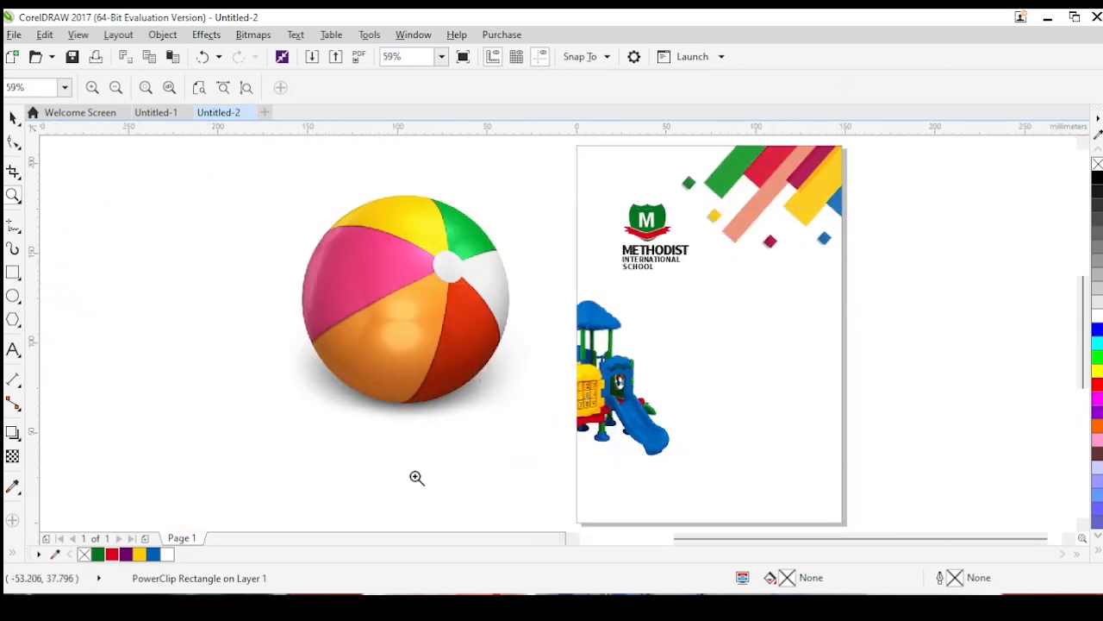
pyautogui.press('space')
pyautogui.click(872, 252)
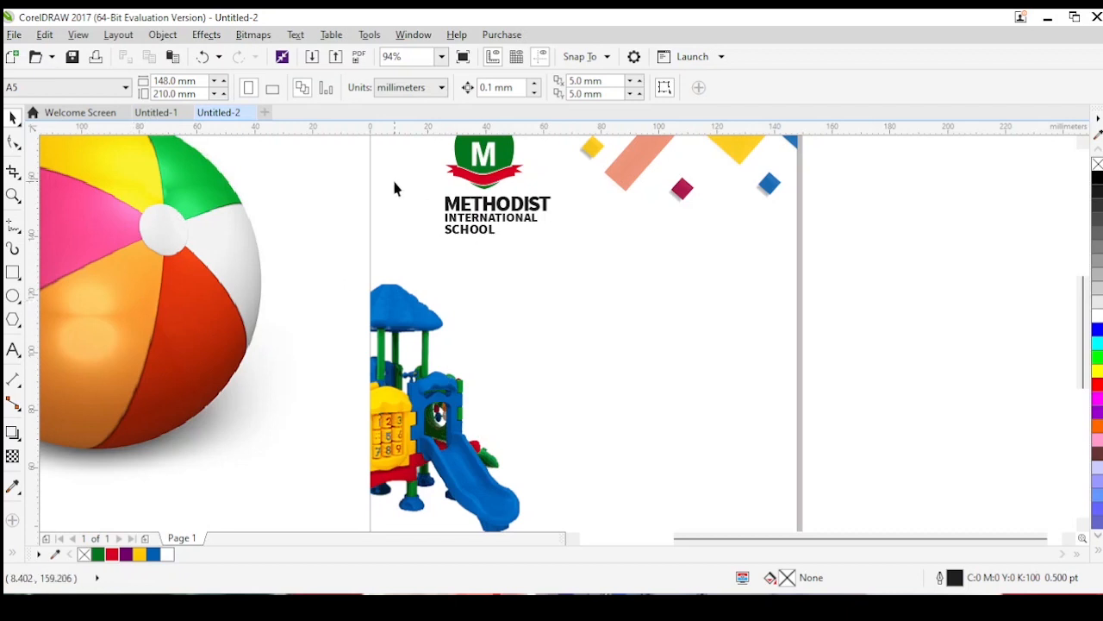
pyautogui.moveTo(523, 207); pyautogui.dragTo(561, 303)
pyautogui.doubleClick(561, 304)
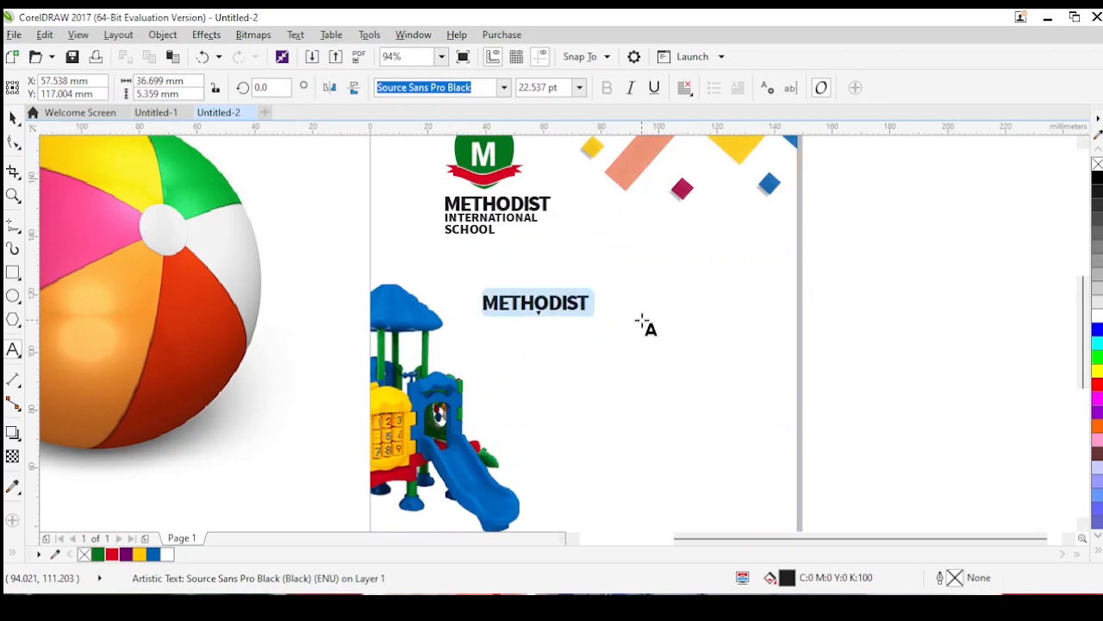
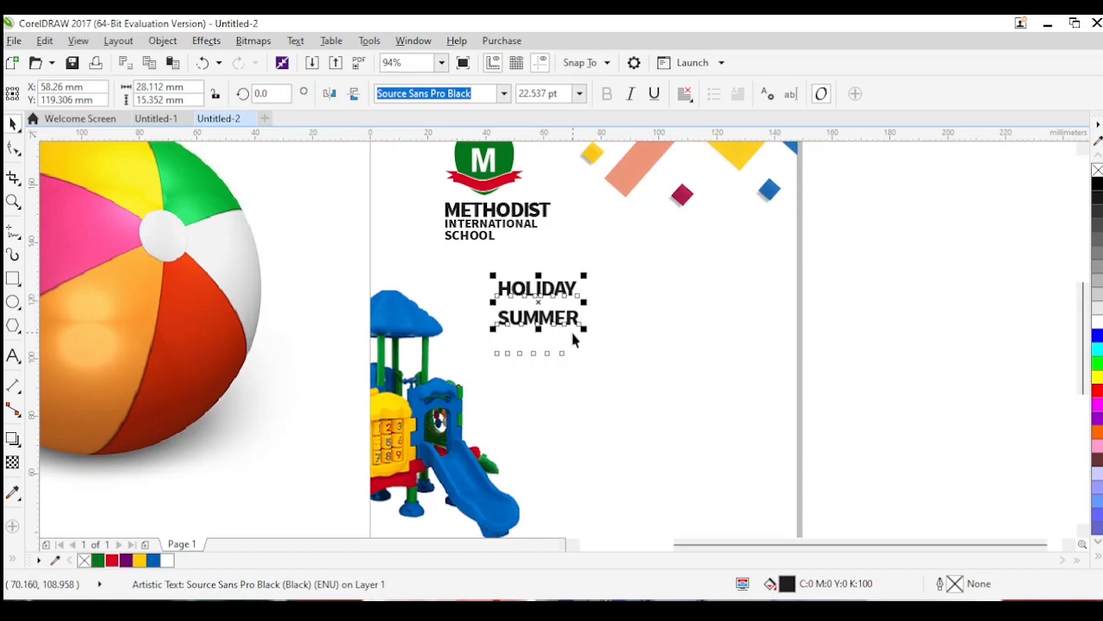
# Move the separate SCHOOL and SUMMER lines down to leave wider gaps beneath the HOLIDAY line.
pyautogui.click(562, 321)
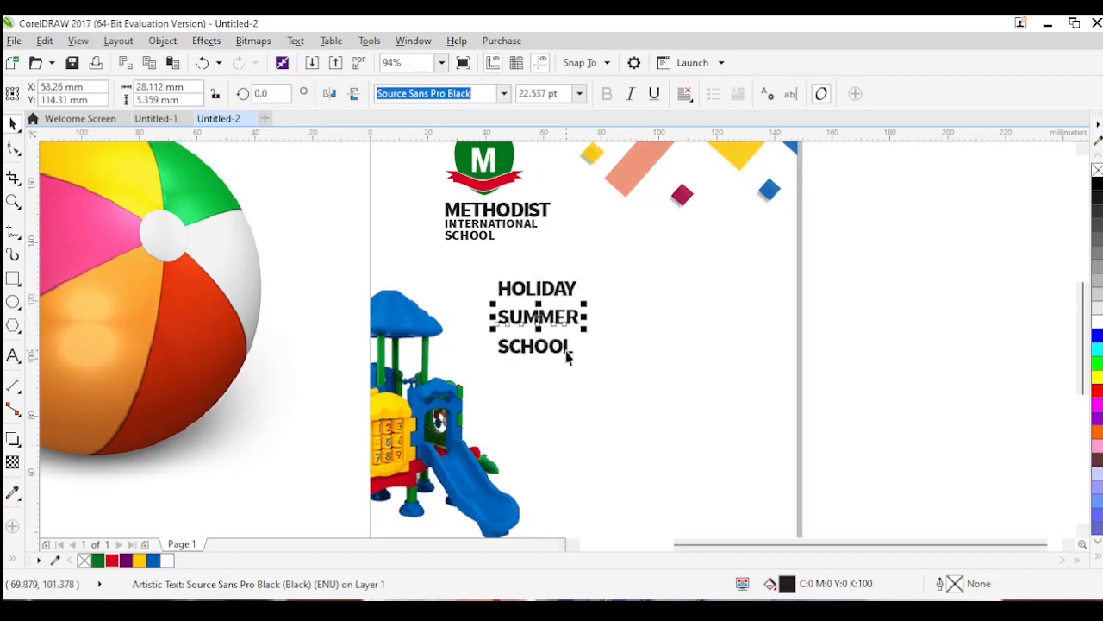
pyautogui.moveTo(567, 358); pyautogui.dragTo(594, 417)
pyautogui.click(576, 325)
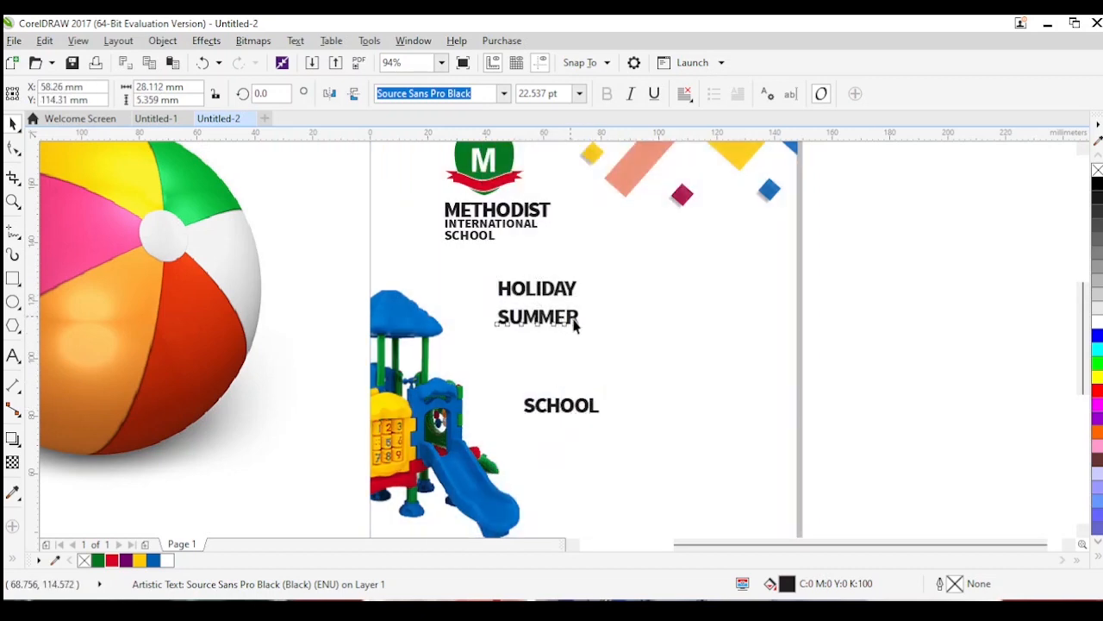
pyautogui.moveTo(576, 325); pyautogui.dragTo(587, 359)
# Enlarge the HOLIDAY text to about 41.6 pt and place it beneath the school name, checking against the reference flyer.
pyautogui.click(571, 292)
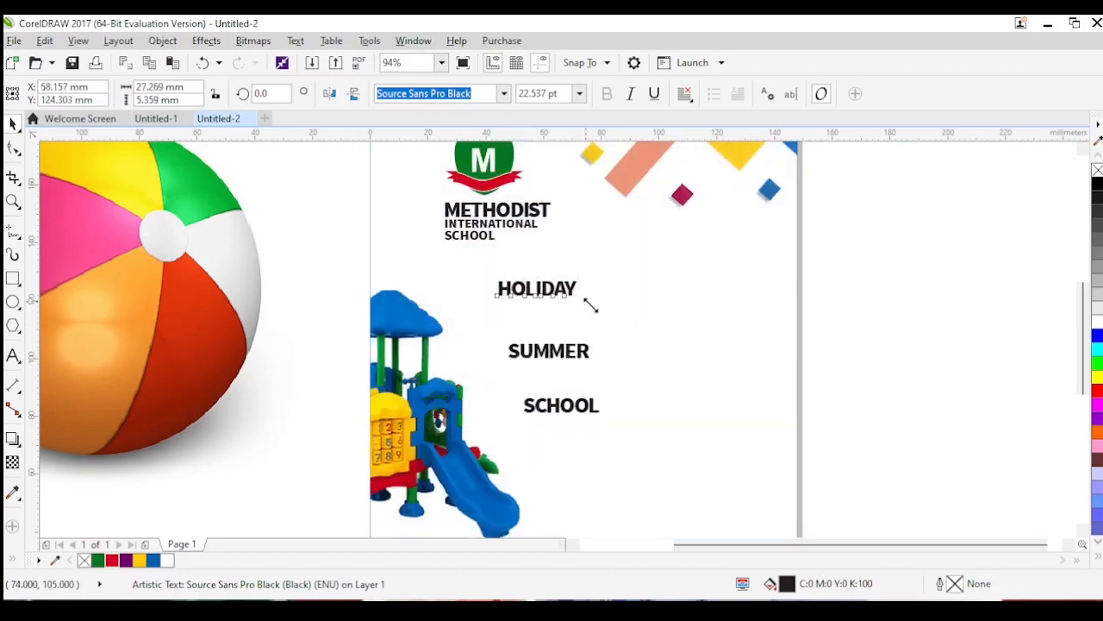
pyautogui.moveTo(591, 305); pyautogui.dragTo(634, 320)
pyautogui.click(166, 119)
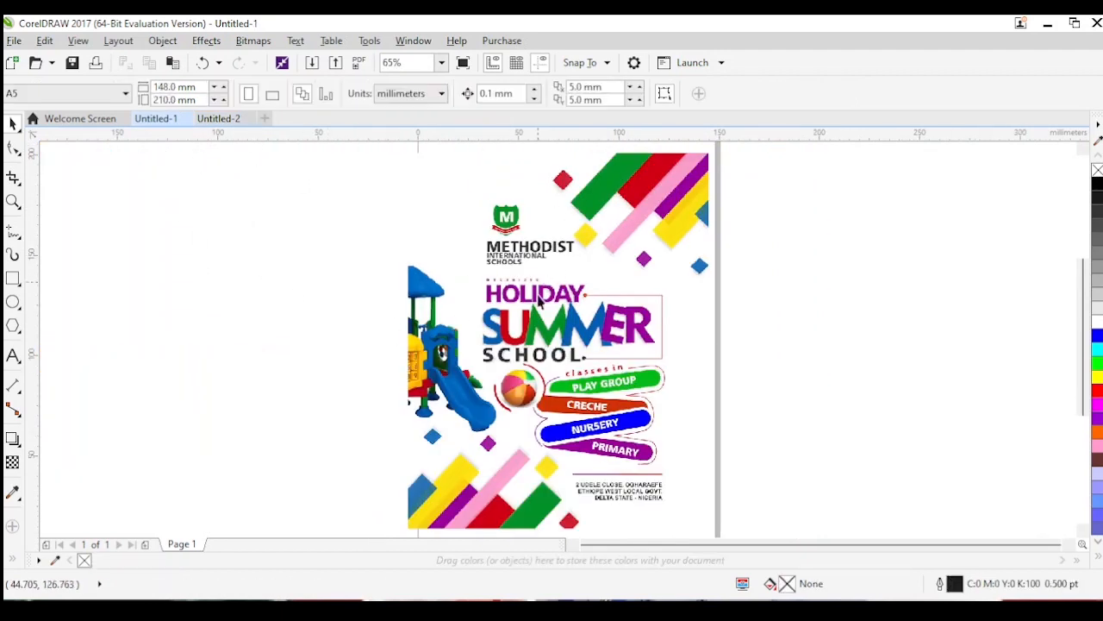
pyautogui.click(218, 118)
pyautogui.click(625, 302)
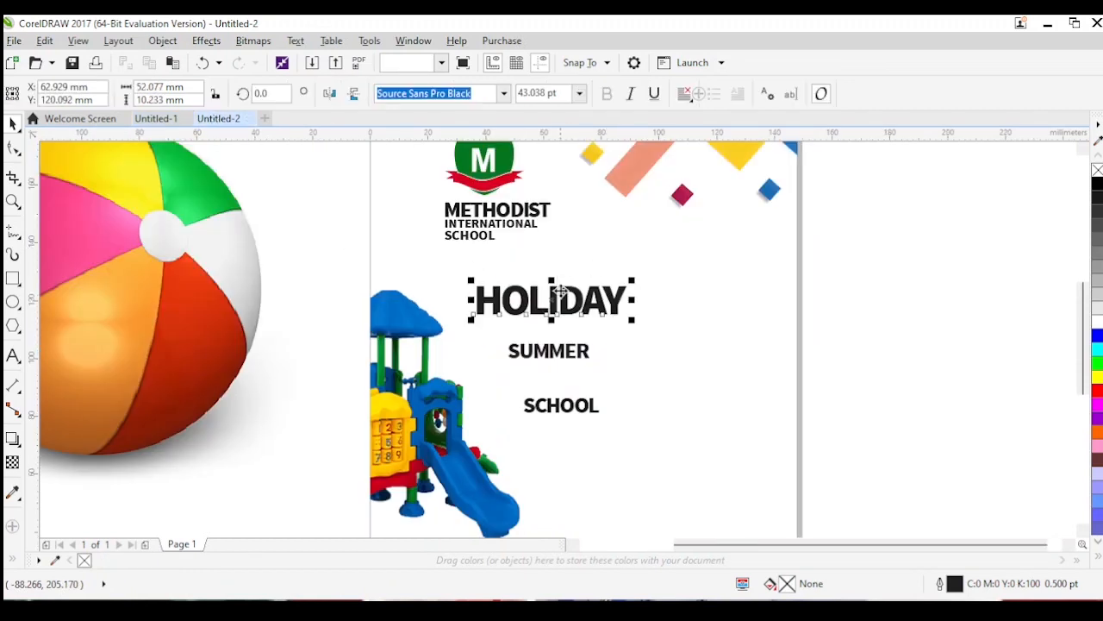
pyautogui.moveTo(631, 321); pyautogui.dragTo(626, 317)
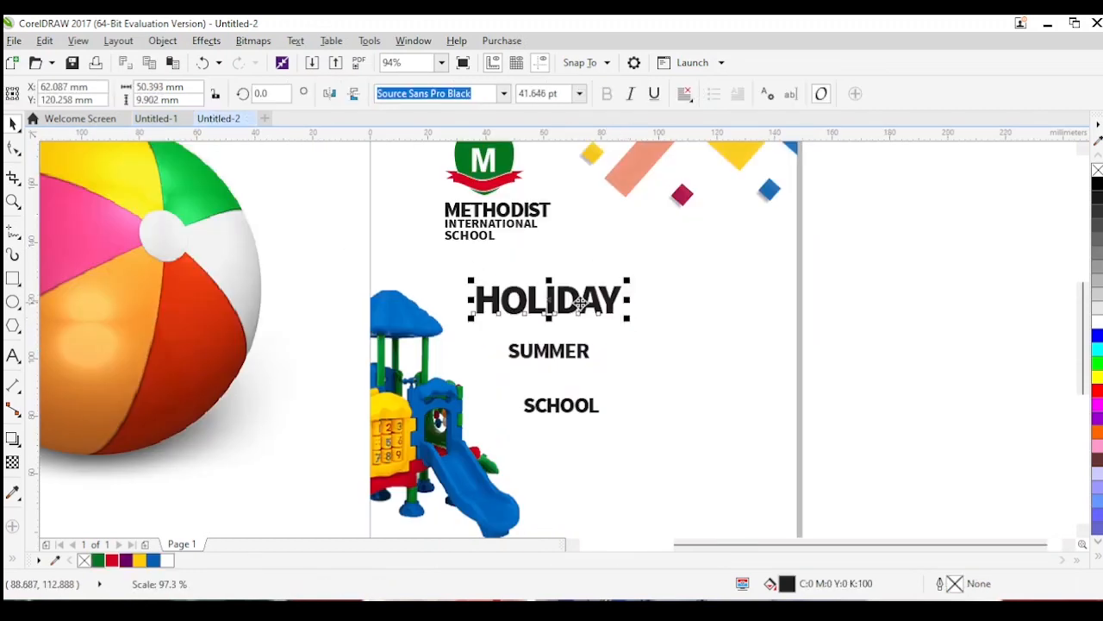
pyautogui.moveTo(553, 298)
pyautogui.mouseDown()
pyautogui.moveTo(531, 290)
pyautogui.moveTo(543, 296)
pyautogui.mouseUp()
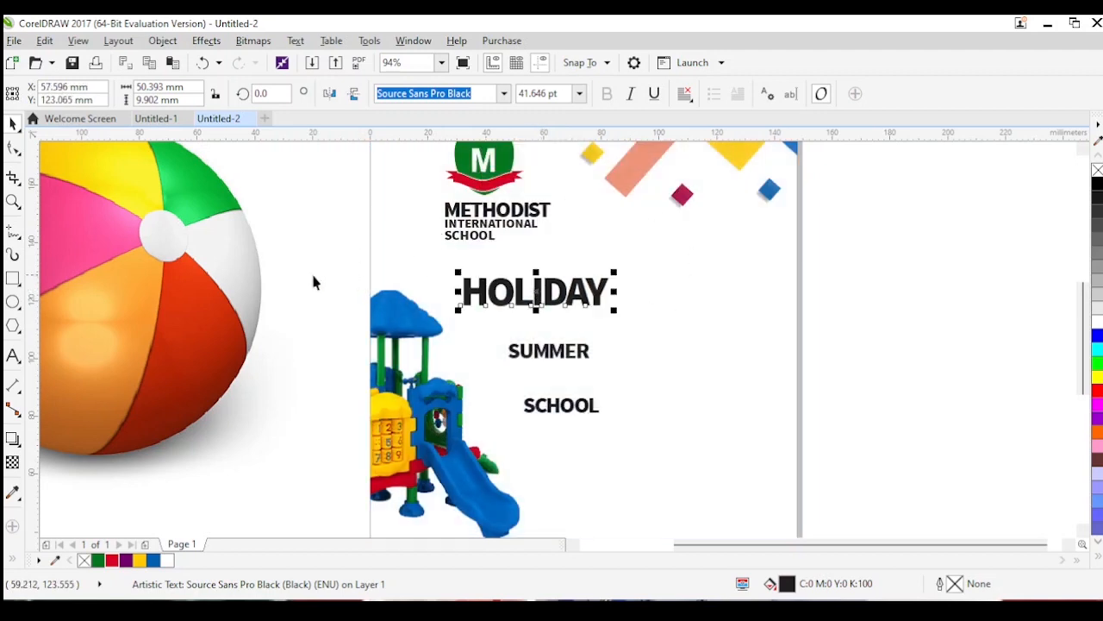
# Shift the logo and school name about 5 mm right and add a vertical guideline at the school name's left edge.
pyautogui.moveTo(313, 282); pyautogui.dragTo(554, 164)
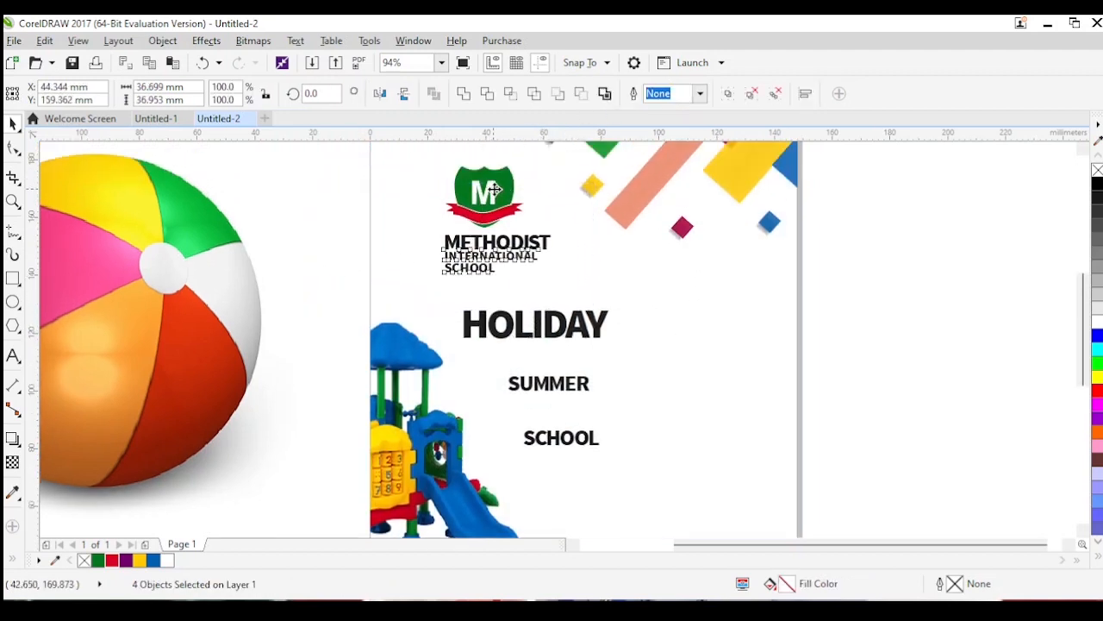
pyautogui.moveTo(494, 189); pyautogui.dragTo(508, 191)
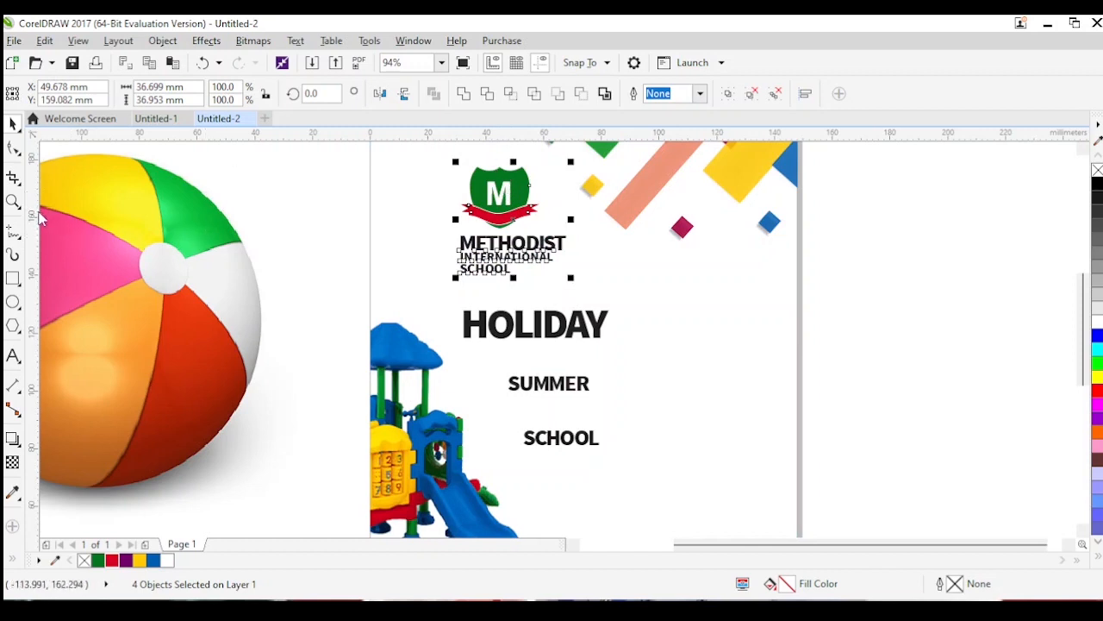
pyautogui.moveTo(38, 216); pyautogui.dragTo(461, 263)
pyautogui.click(521, 217)
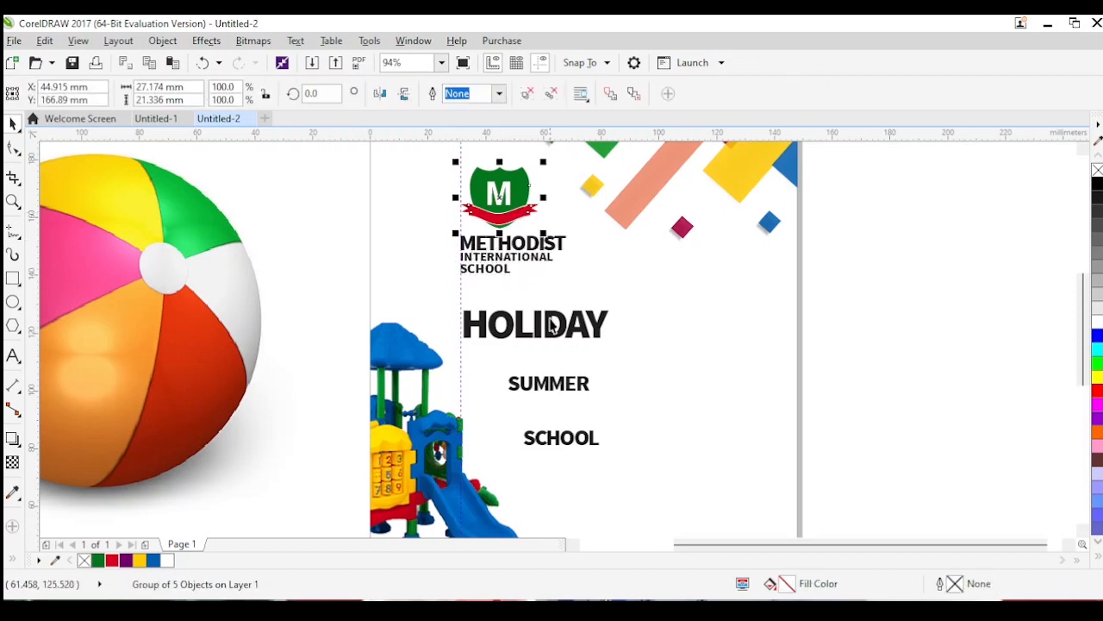
# Align the HOLIDAY text's left edge with the guideline and fill it with purple R112 G0 B106.
pyautogui.moveTo(551, 332); pyautogui.dragTo(552, 327)
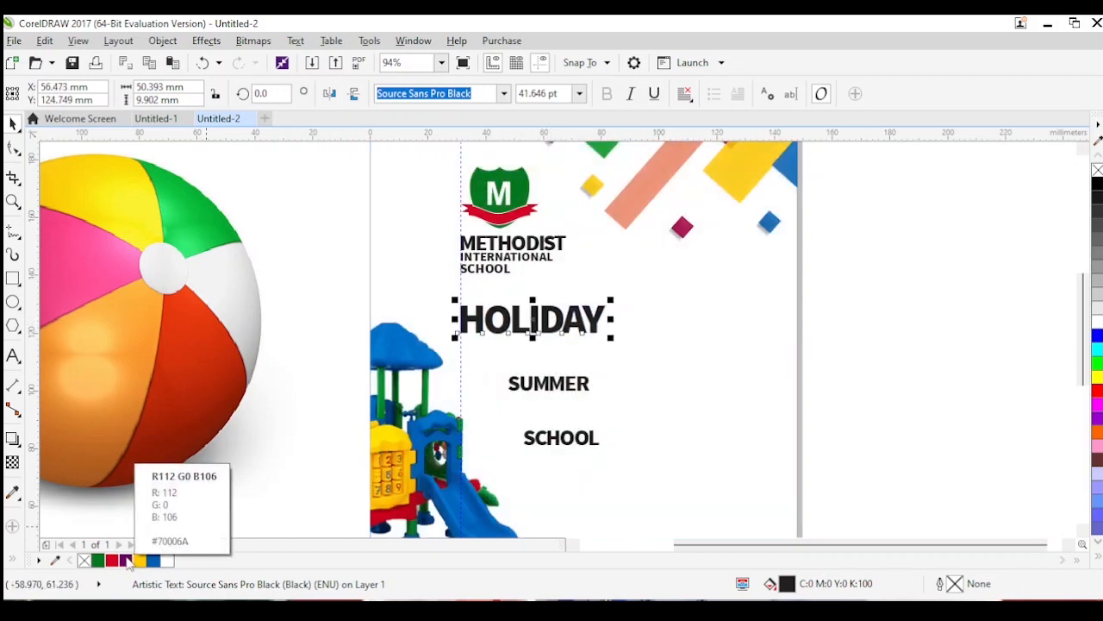
pyautogui.click(126, 560)
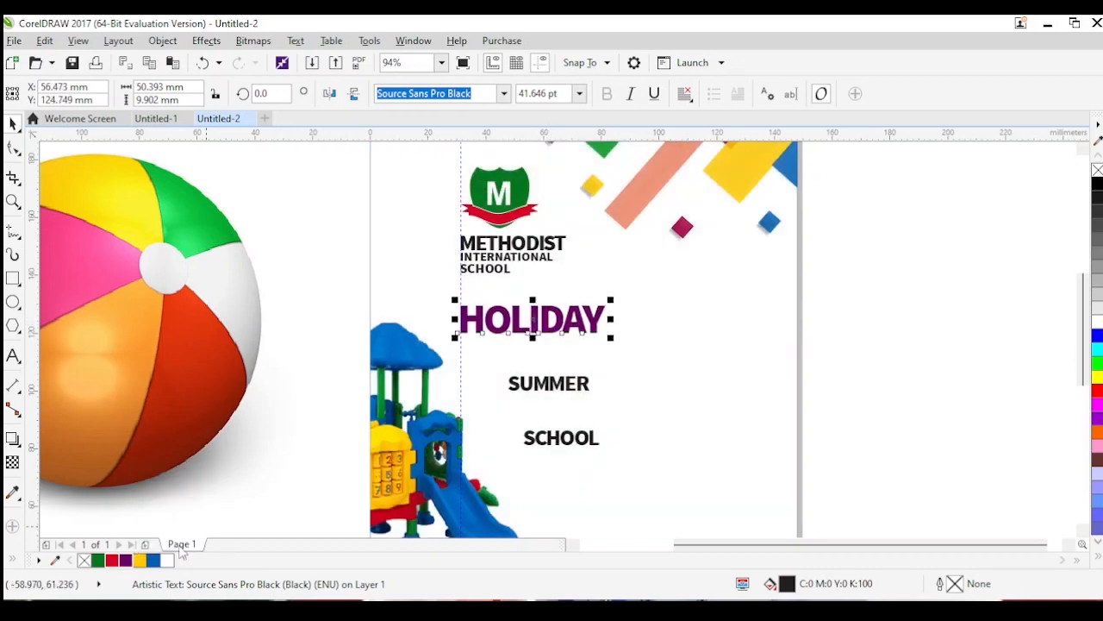
# Enlarge the SUMMER text to about 90.3 pt and position it directly beneath HOLIDAY, starting at the guideline.
pyautogui.click(572, 387)
pyautogui.moveTo(594, 395); pyautogui.dragTo(756, 468)
pyautogui.moveTo(628, 394); pyautogui.dragTo(584, 374)
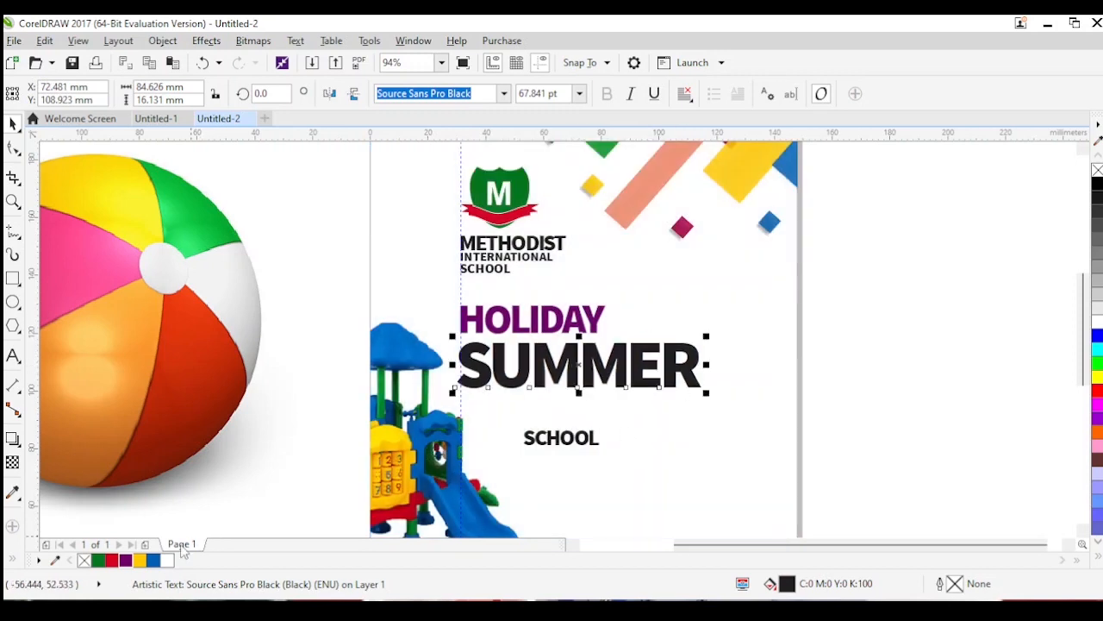
pyautogui.press('Escape')
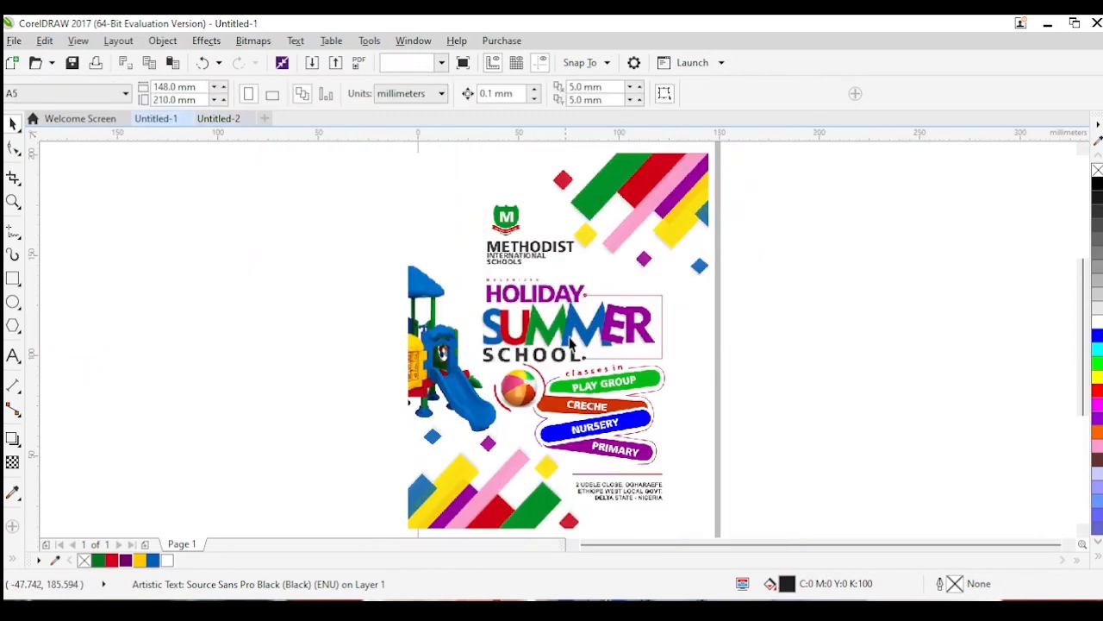
pyautogui.click(217, 119)
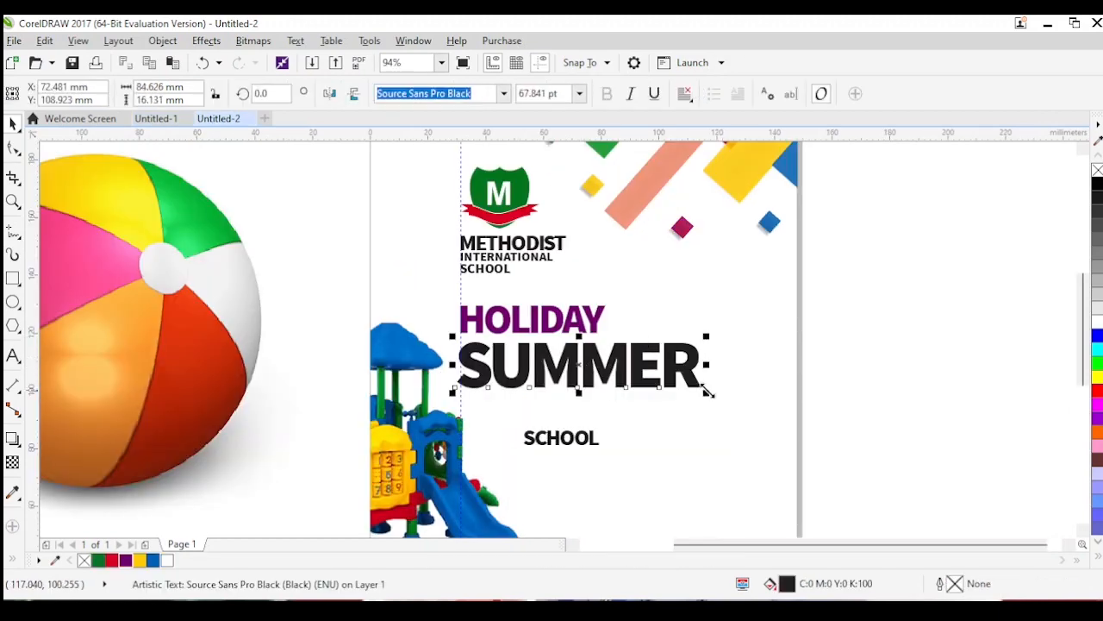
pyautogui.moveTo(707, 392); pyautogui.dragTo(787, 408)
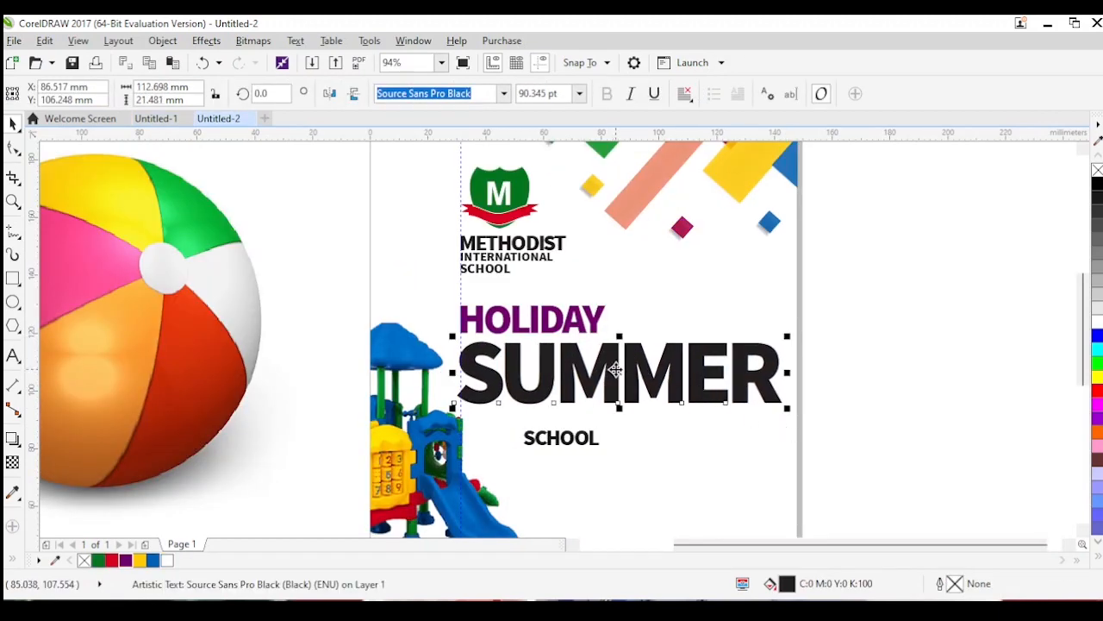
pyautogui.moveTo(615, 369); pyautogui.dragTo(595, 376)
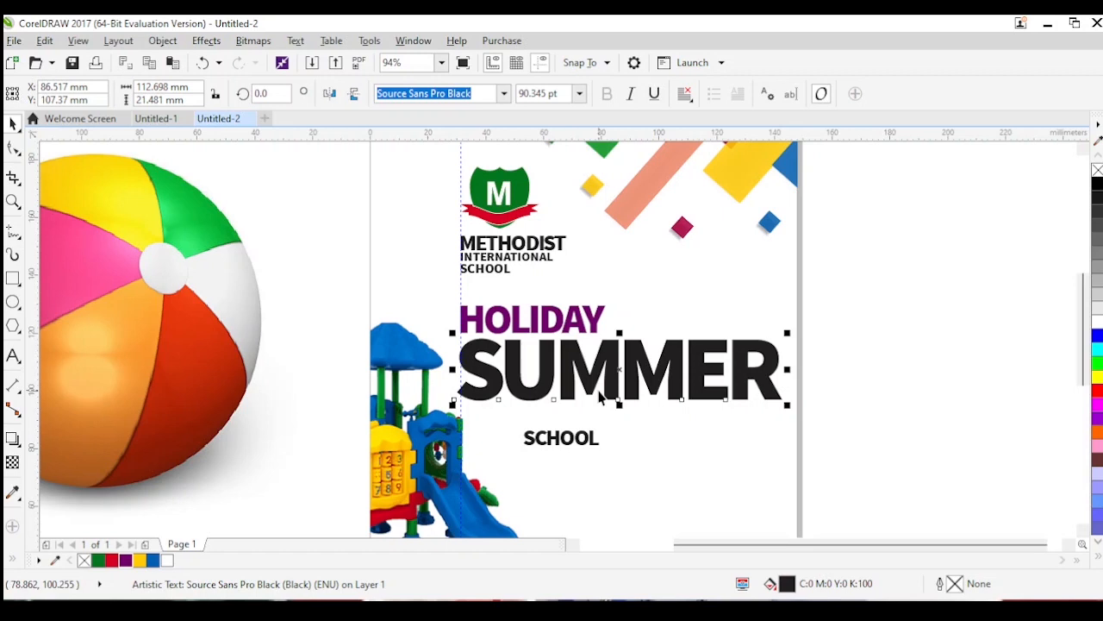
# Break SUMMER apart into individual letters and set all of them in the Geometr415 Blk BT font.
pyautogui.hotkey('ctrl', 'k')
pyautogui.moveTo(942, 325); pyautogui.dragTo(394, 406)
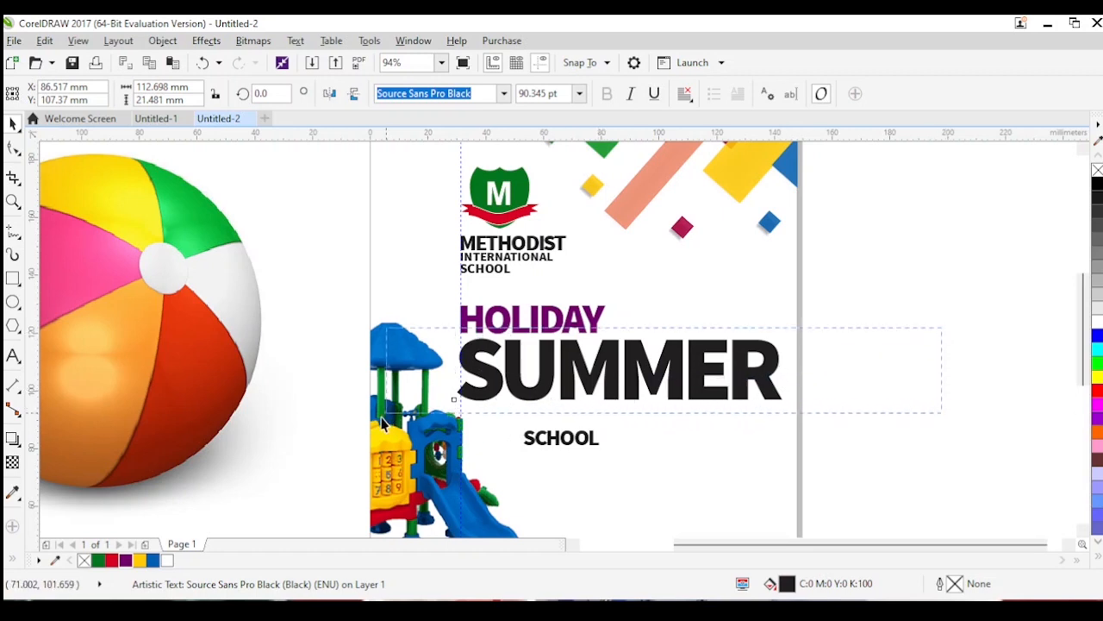
pyautogui.click(505, 94)
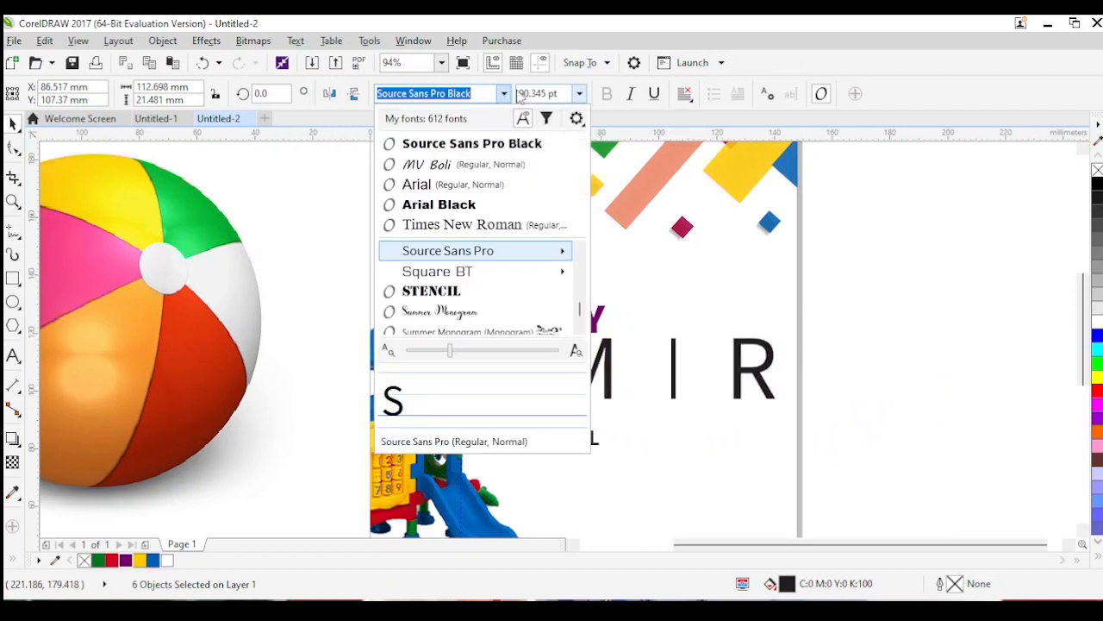
pyautogui.write('g')
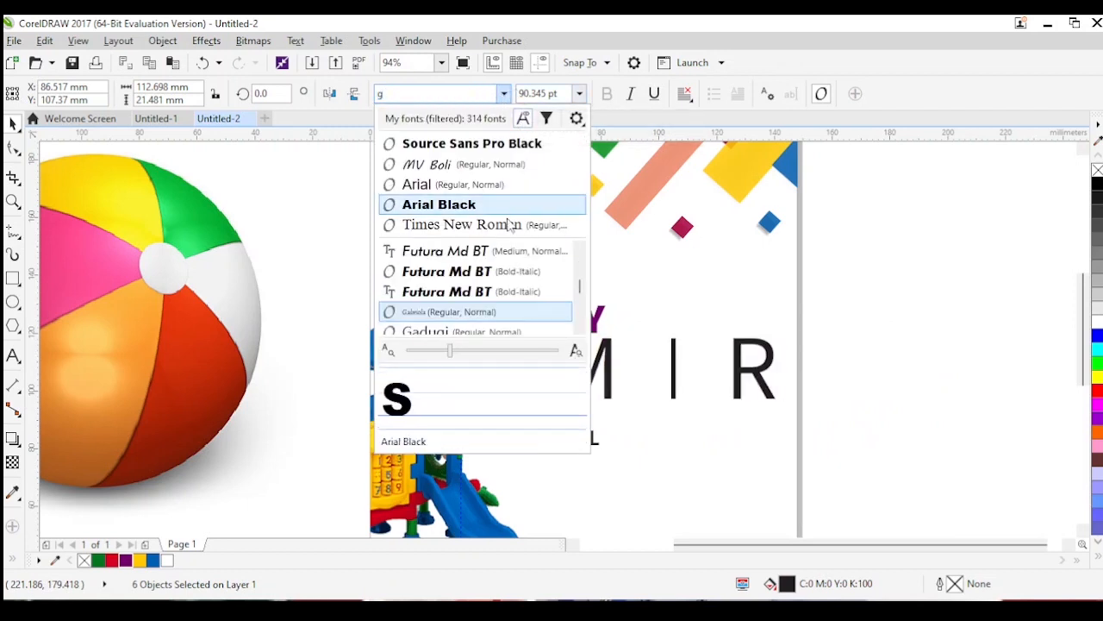
pyautogui.scroll(-1, 479, 285)
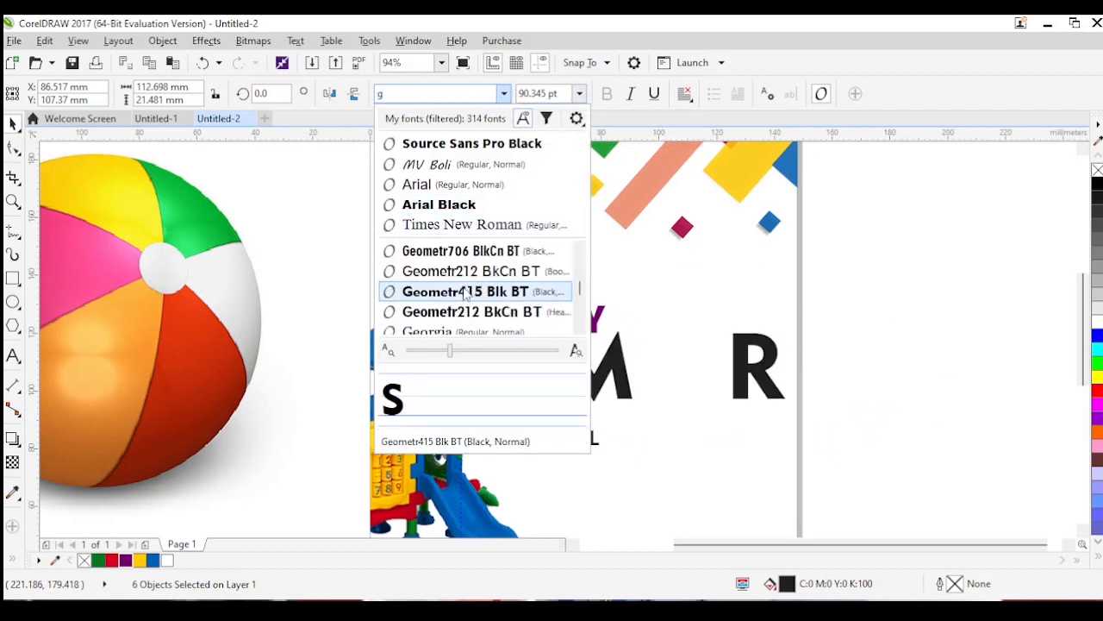
pyautogui.click(463, 292)
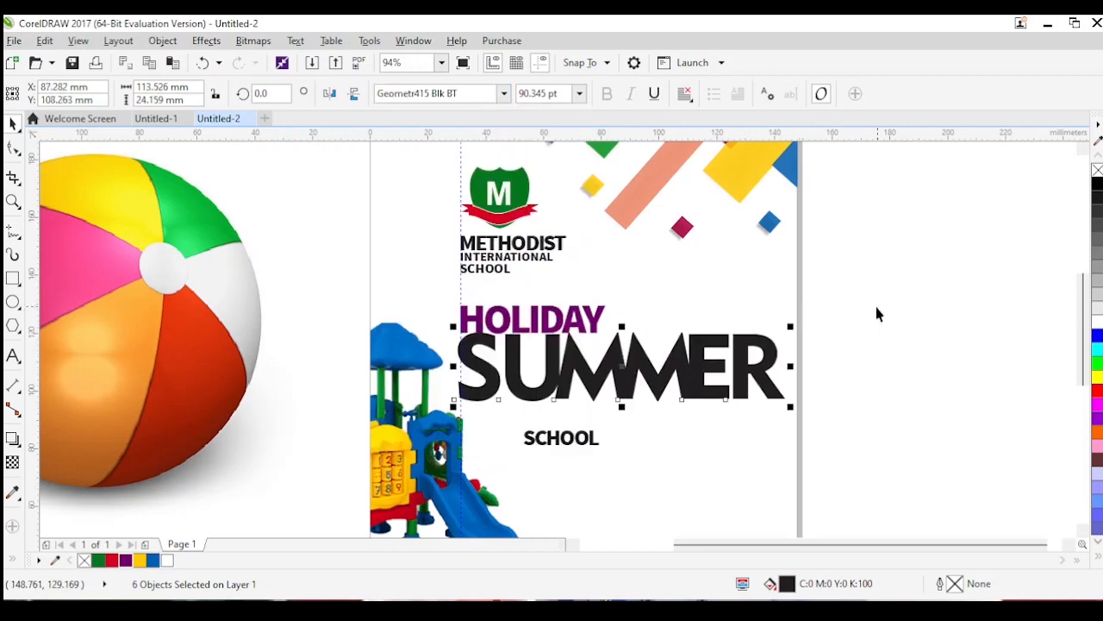
pyautogui.click(857, 310)
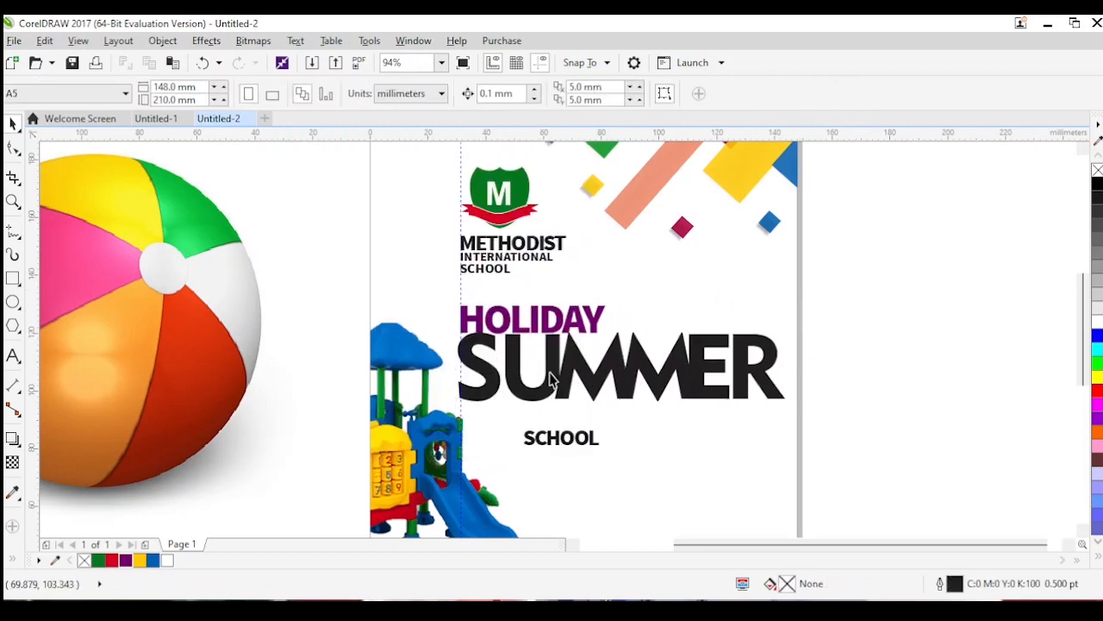
# Pull the U and both Ms of SUMMER left to overlap their neighbours, enlarging the first M to about 93.6 pt.
pyautogui.click(533, 401)
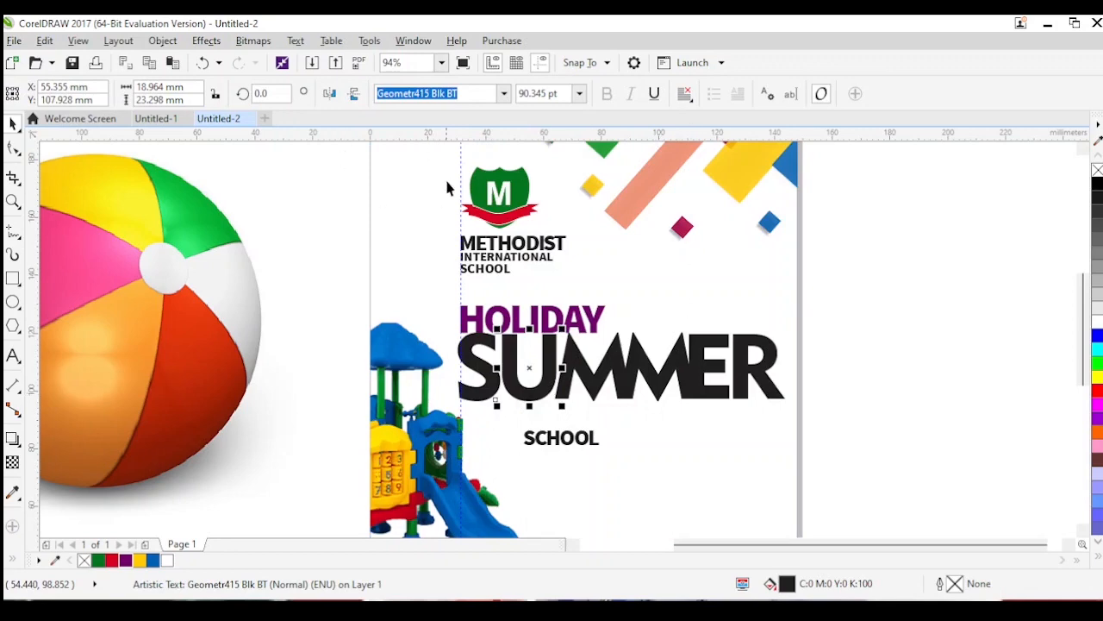
pyautogui.click(156, 118)
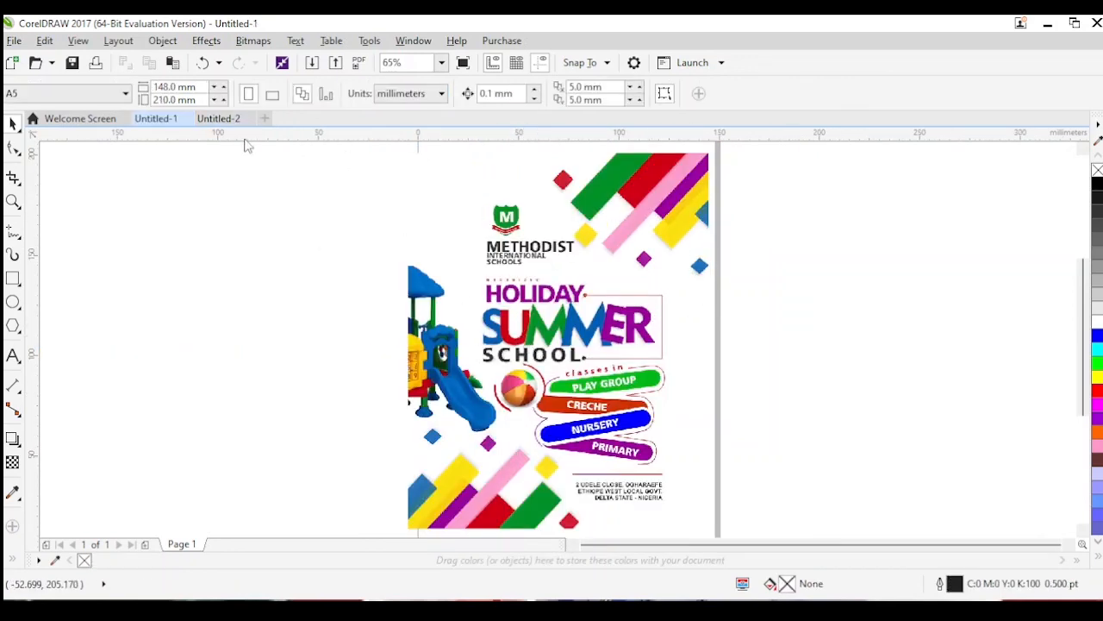
pyautogui.click(218, 119)
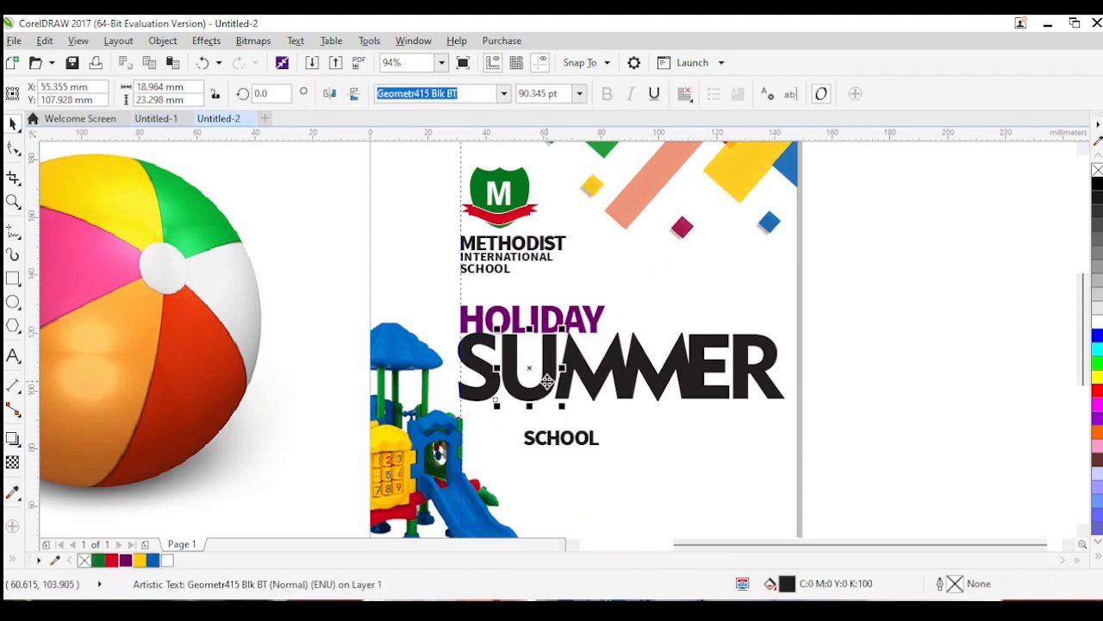
pyautogui.moveTo(547, 381)
pyautogui.mouseDown()
pyautogui.moveTo(536, 383)
pyautogui.moveTo(571, 385)
pyautogui.moveTo(562, 374)
pyautogui.mouseUp()
pyautogui.moveTo(616, 317); pyautogui.dragTo(619, 364)
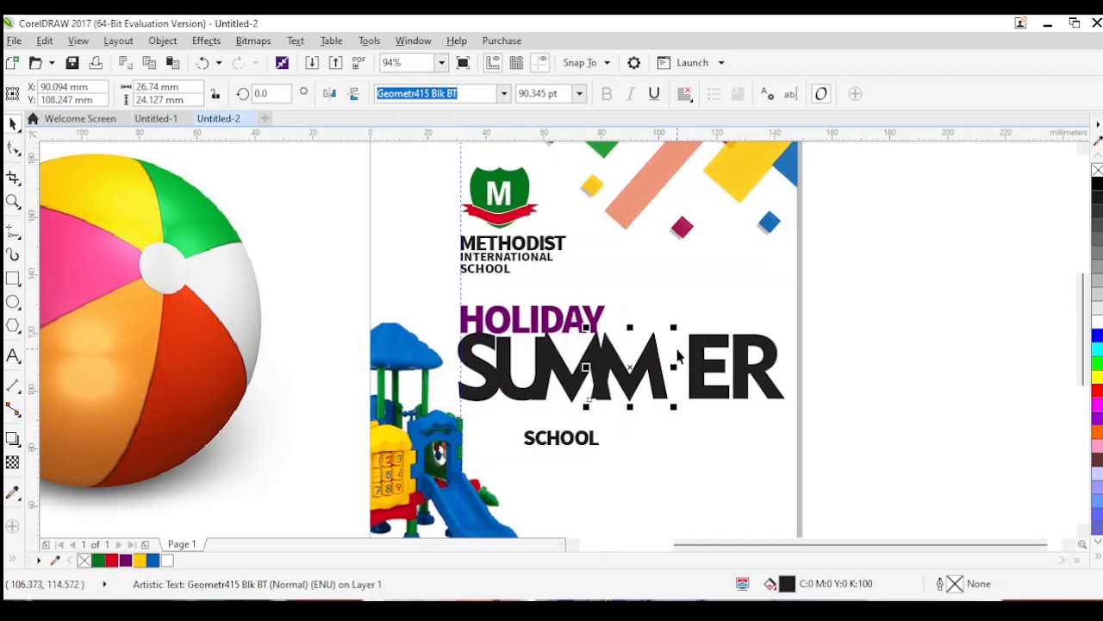
# Rotate the second M of SUMMER about 1.7 degrees clockwise and nudge it closer to the first M.
pyautogui.click(636, 378)
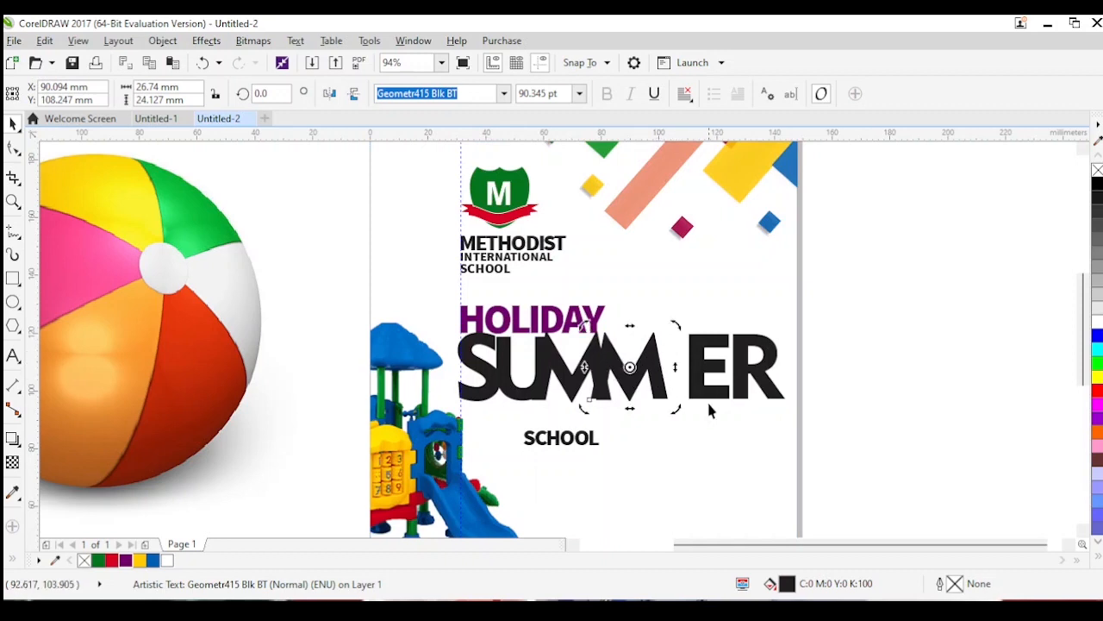
pyautogui.moveTo(679, 407); pyautogui.dragTo(674, 412)
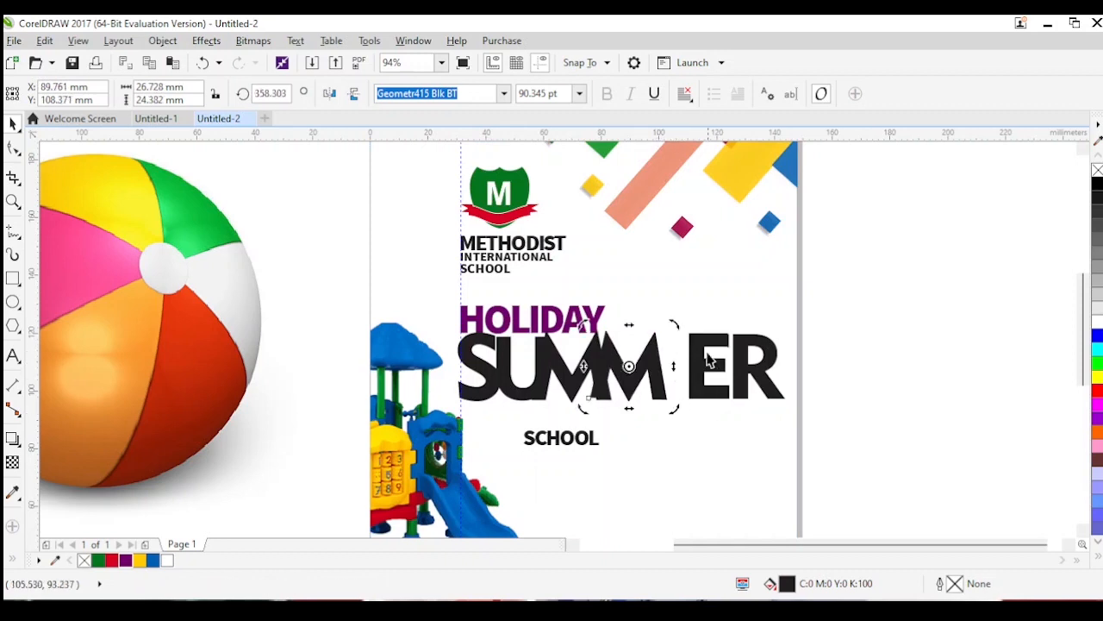
pyautogui.click(564, 374)
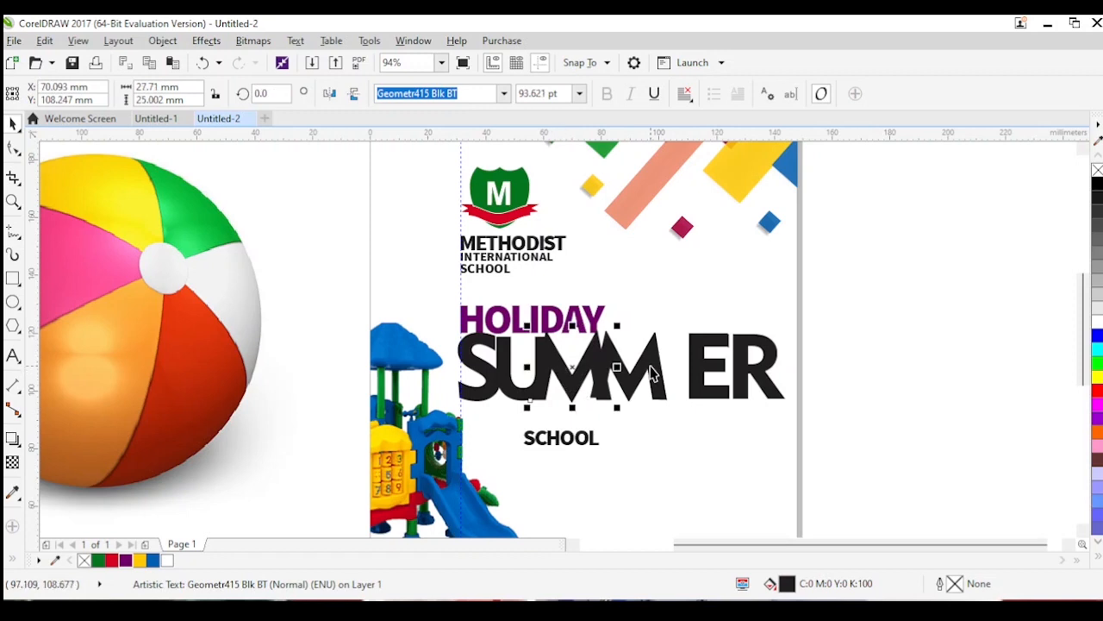
pyautogui.moveTo(651, 373); pyautogui.dragTo(649, 372)
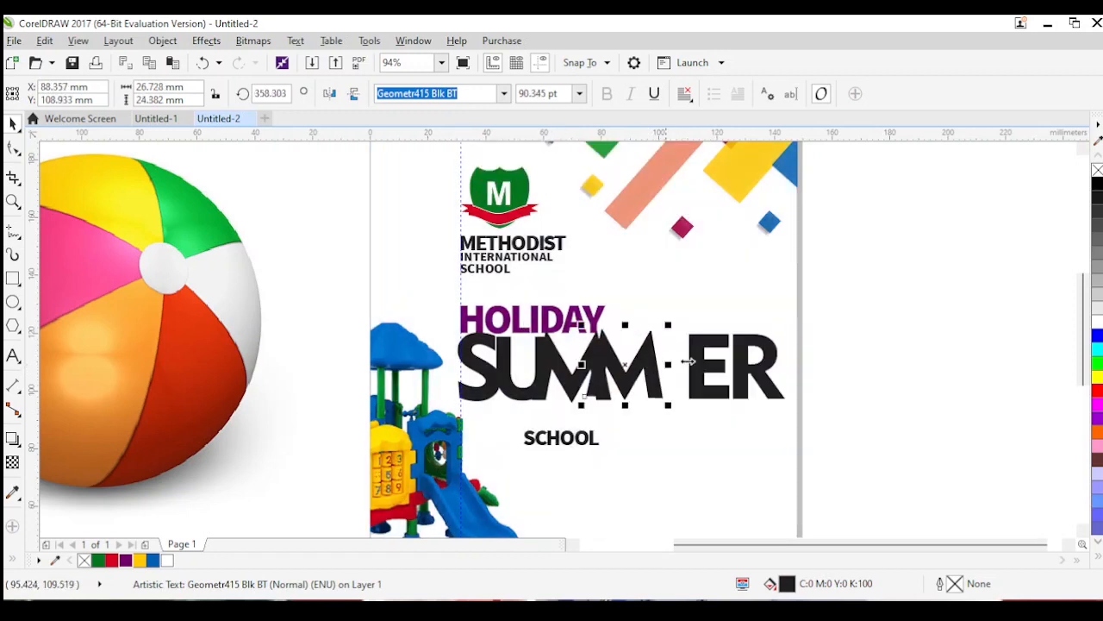
# Shrink the letters E and R of SUMMER to about 25.8 mm combined width and tuck them against the second M.
pyautogui.moveTo(883, 315); pyautogui.dragTo(664, 426)
pyautogui.moveTo(791, 407); pyautogui.dragTo(767, 409)
pyautogui.moveTo(726, 361); pyautogui.dragTo(684, 362)
pyautogui.click(739, 367)
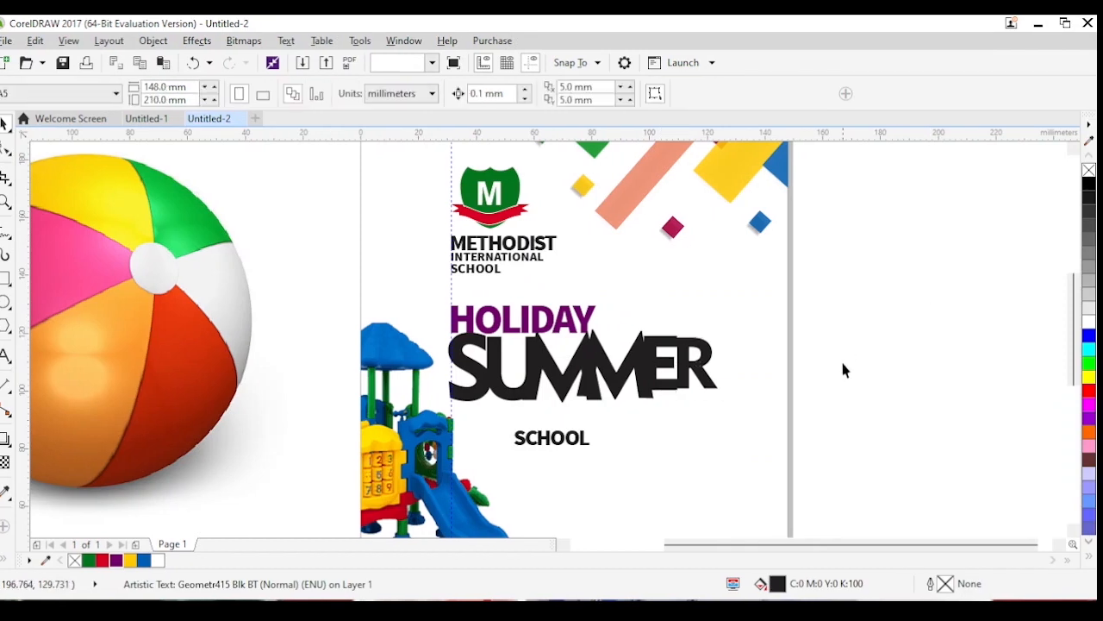
pyautogui.moveTo(658, 435); pyautogui.dragTo(627, 412)
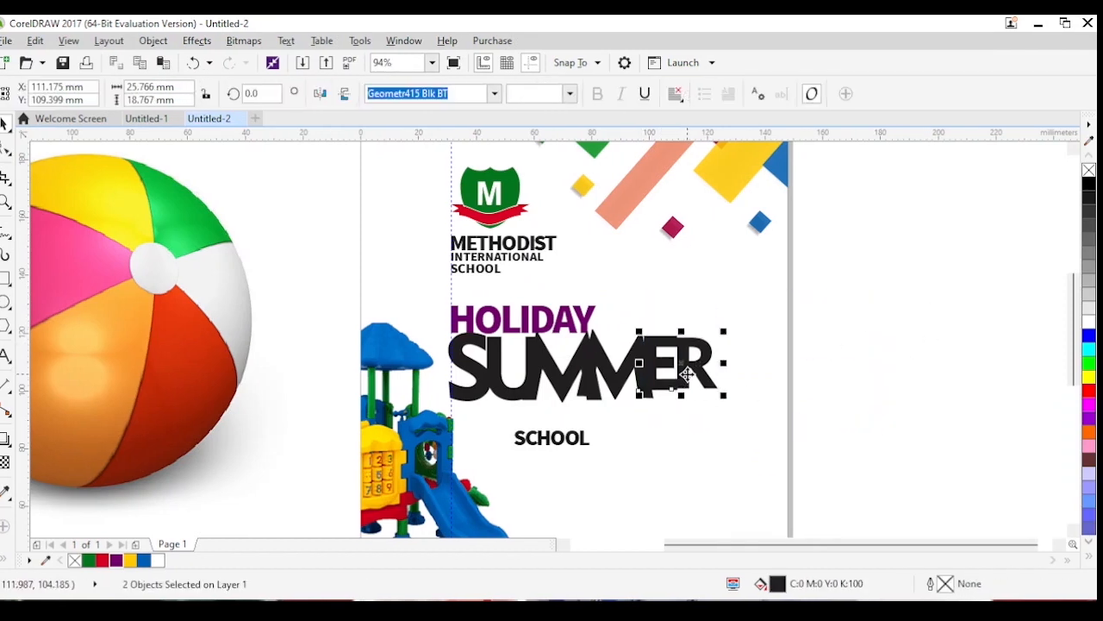
pyautogui.moveTo(686, 382); pyautogui.dragTo(689, 385)
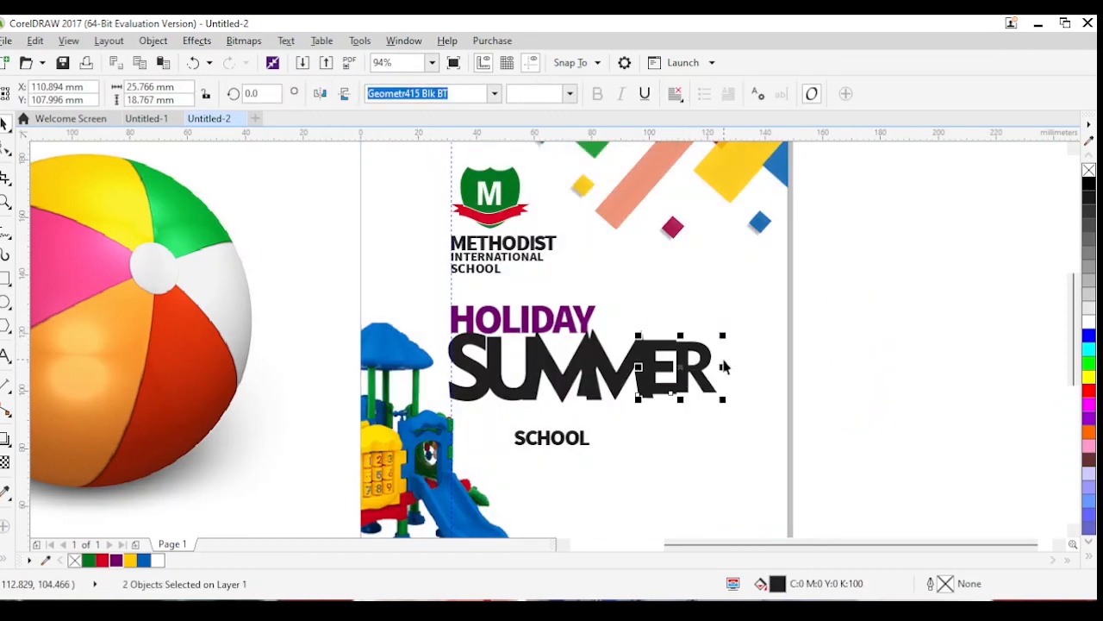
# Rotate the E of SUMMER about 1.6 degrees clockwise and shift the R slightly down and left against it.
pyautogui.click(862, 347)
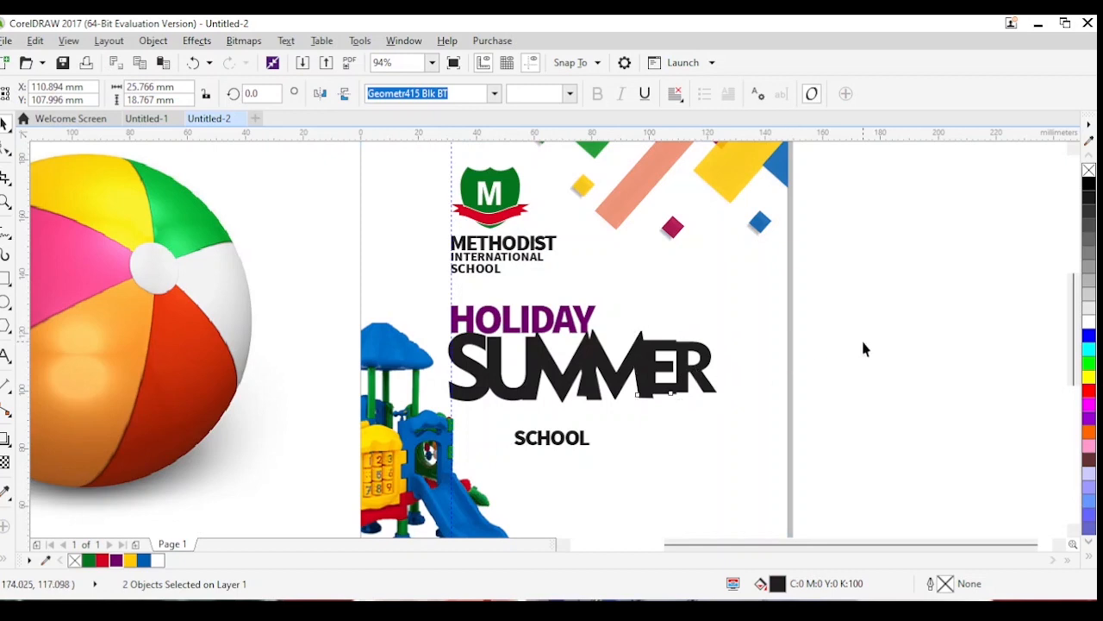
pyautogui.click(664, 365)
pyautogui.click(657, 355)
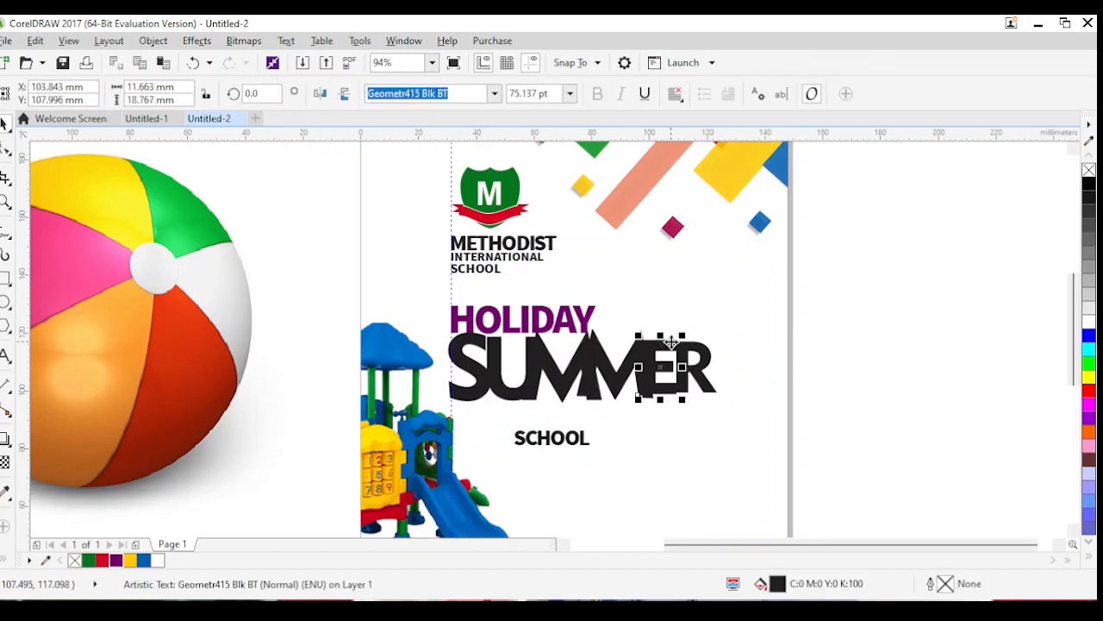
pyautogui.click(671, 343)
pyautogui.moveTo(687, 332); pyautogui.dragTo(691, 334)
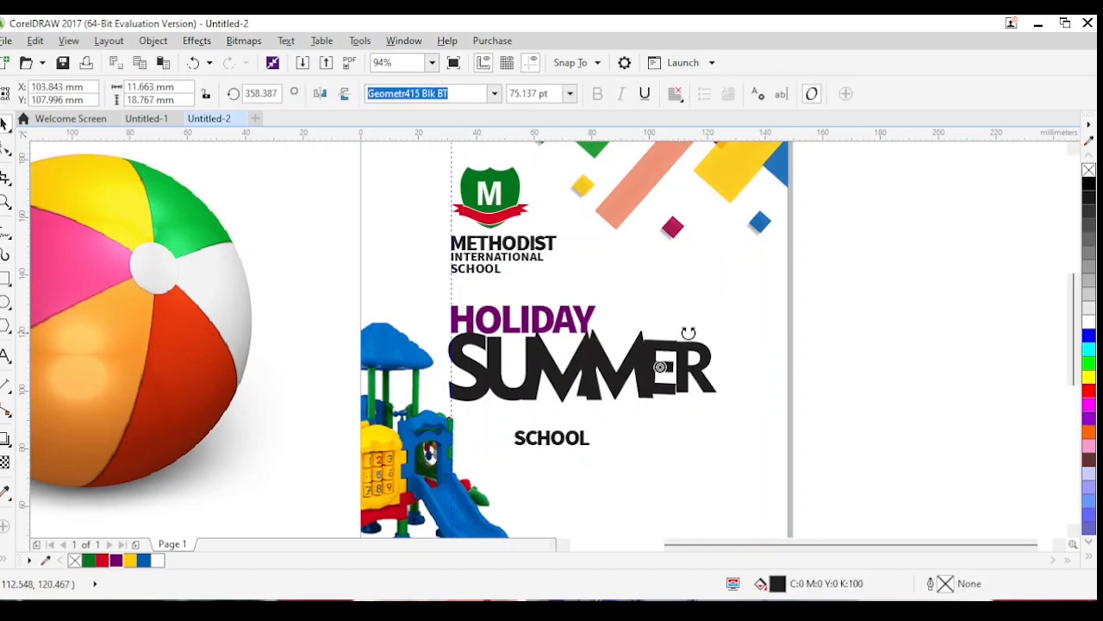
pyautogui.moveTo(699, 374); pyautogui.dragTo(695, 382)
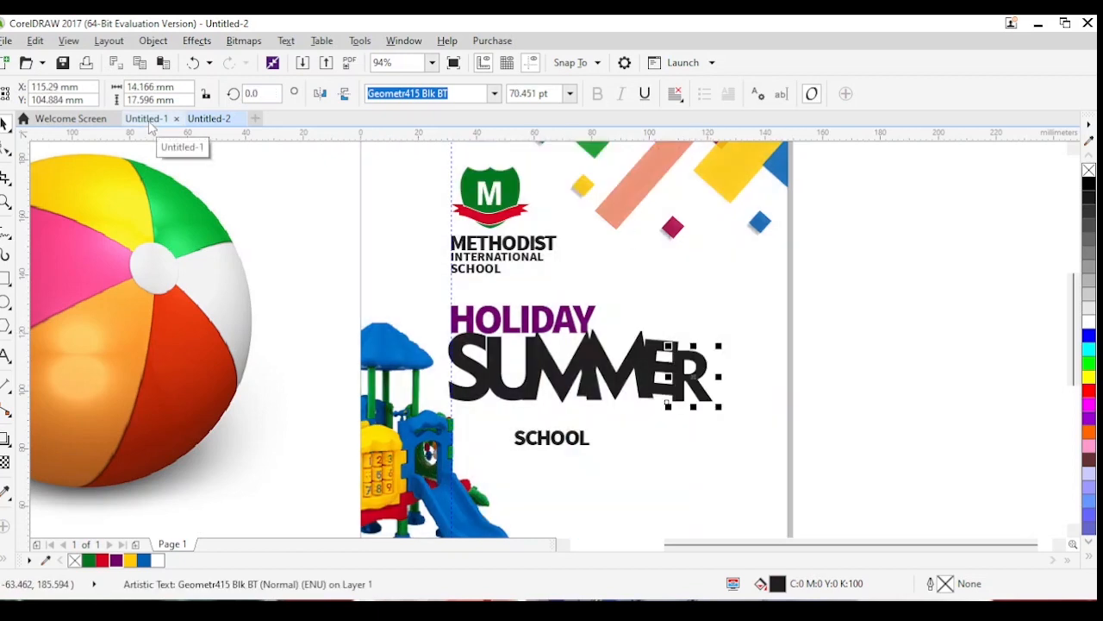
# After checking the reference flyer, set HOLIDAY in Geometr415 Blk BT and move SCHOOL directly beneath the start of SUMMER.
pyautogui.click(148, 120)
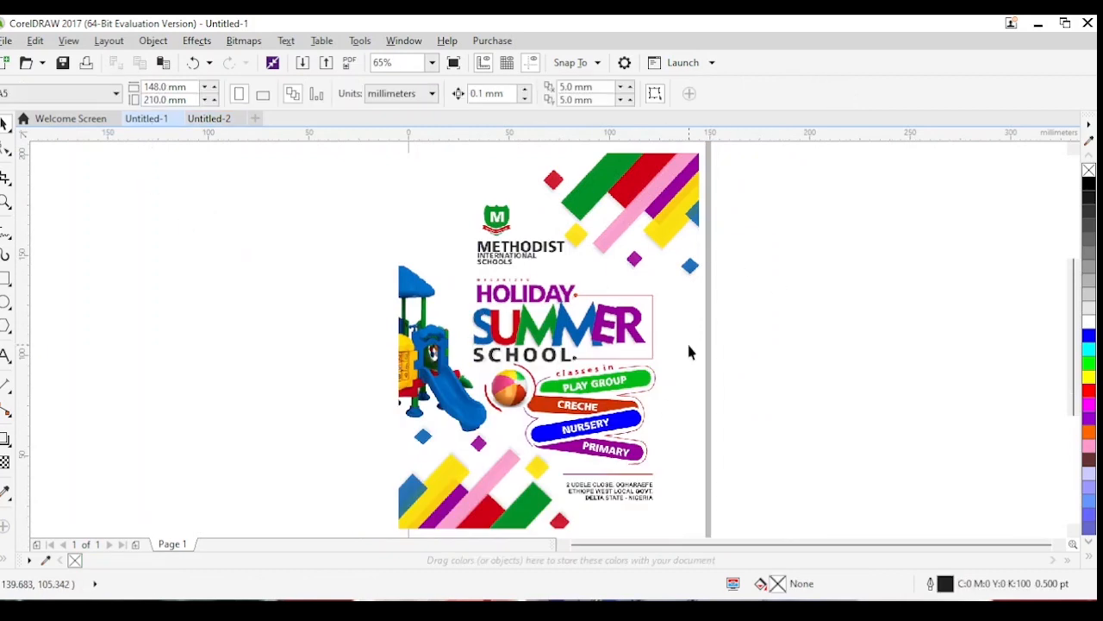
pyautogui.click(204, 121)
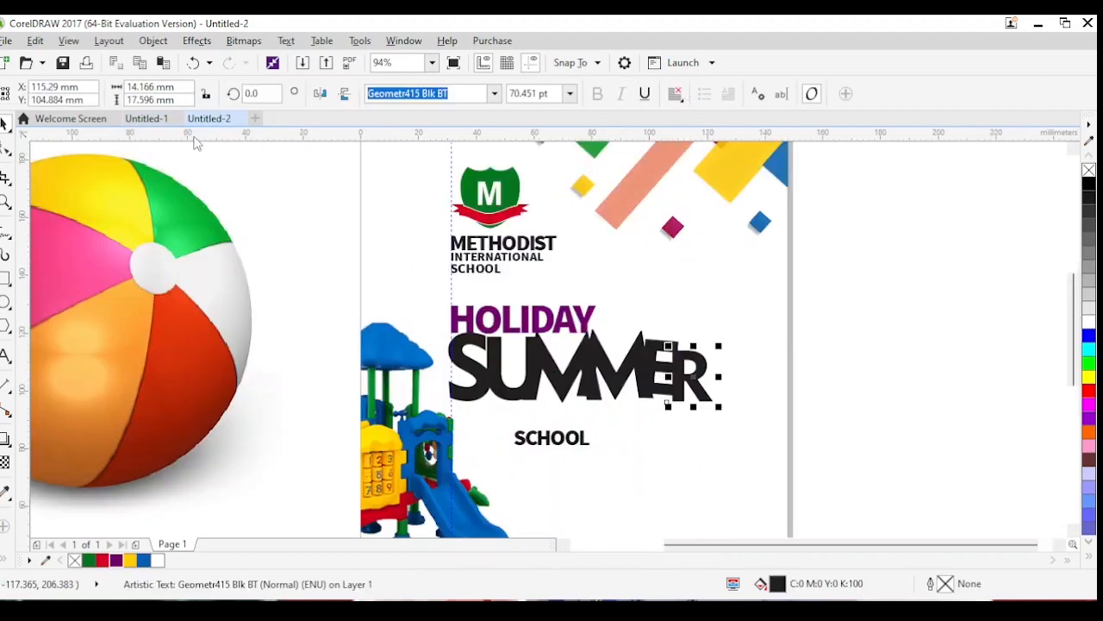
pyautogui.click(580, 318)
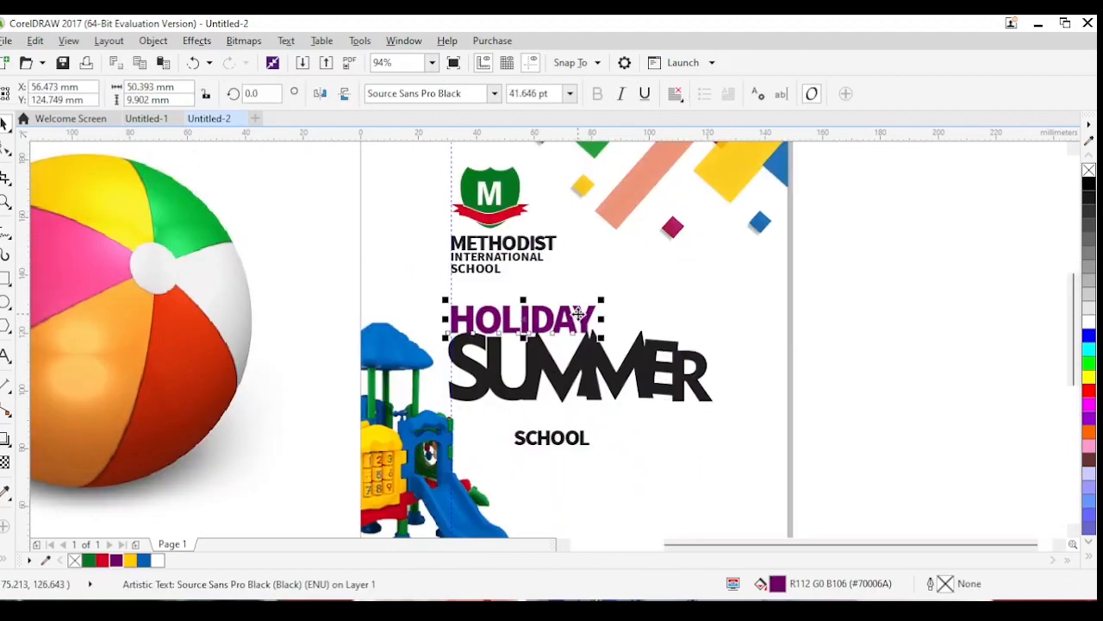
pyautogui.click(495, 94)
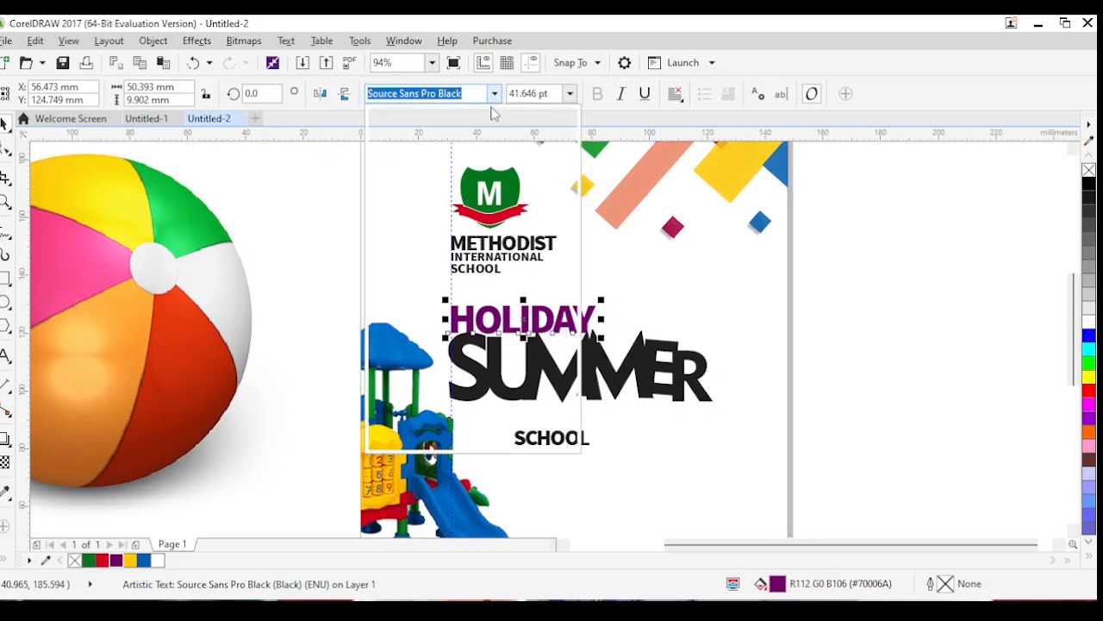
pyautogui.click(459, 146)
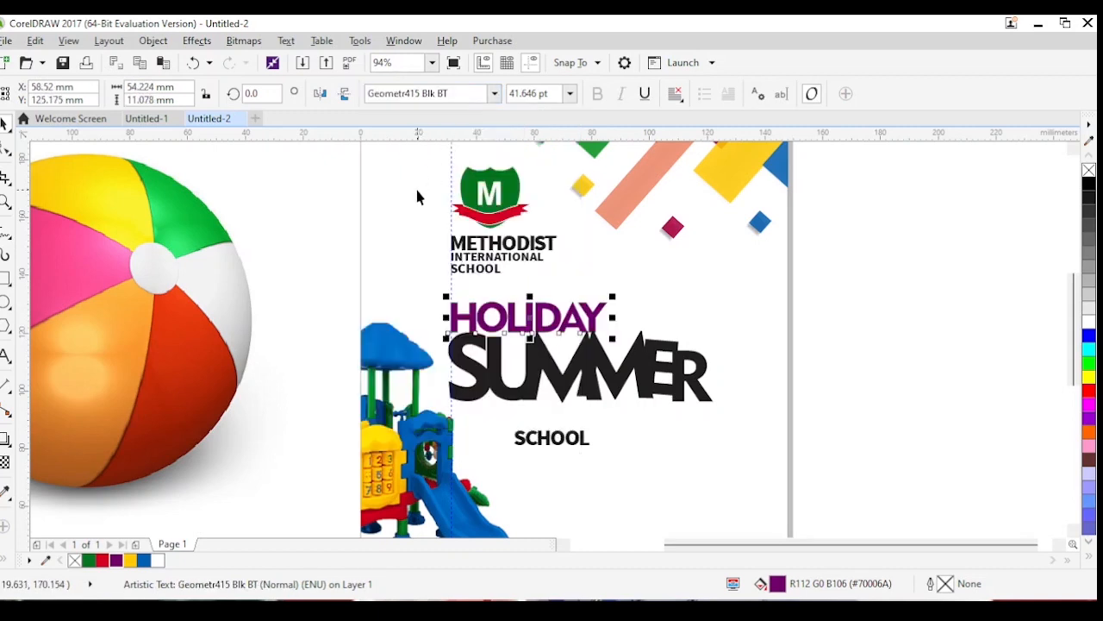
pyautogui.click(813, 330)
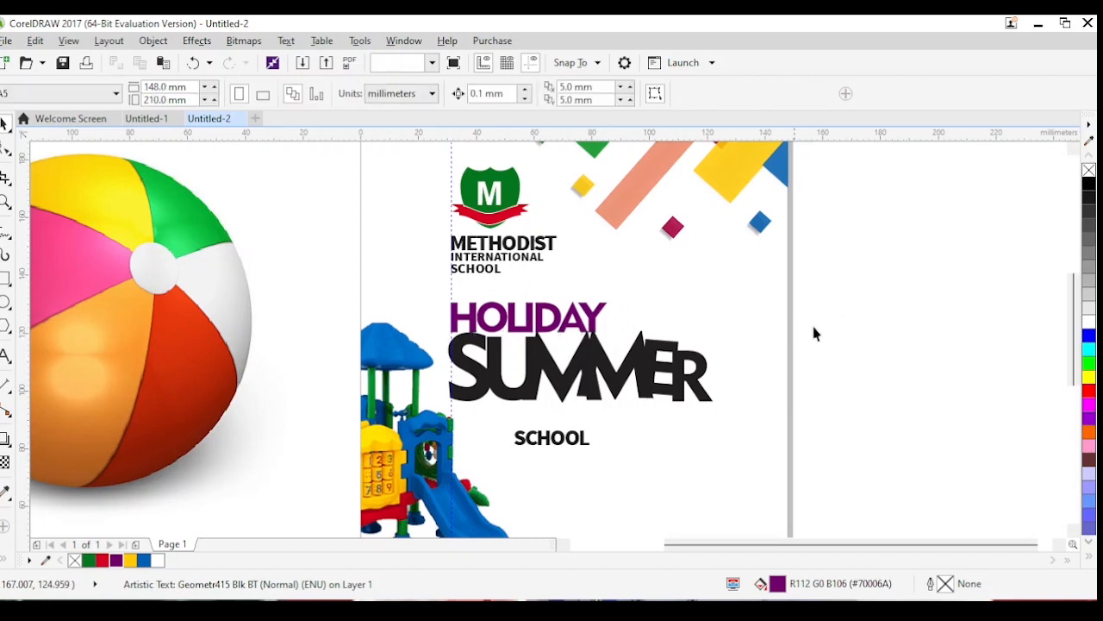
pyautogui.moveTo(584, 443); pyautogui.dragTo(521, 421)
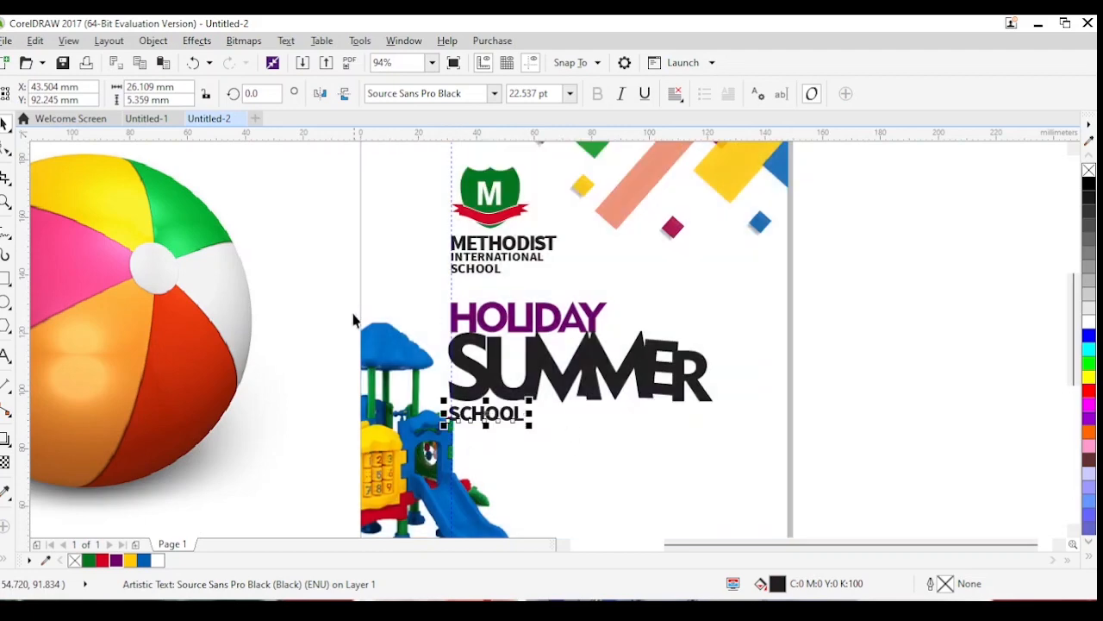
# Edit the page's PowerClip contents, shift the playground image slightly left and up, and finish editing.
pyautogui.click(406, 345)
pyautogui.rightClick(398, 345)
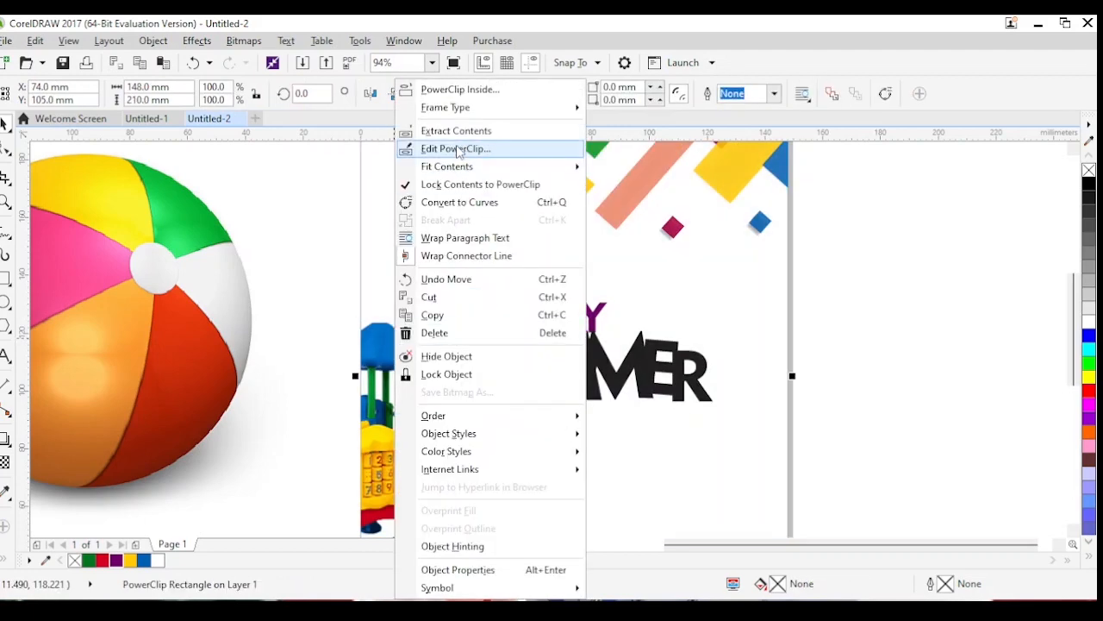
pyautogui.click(457, 149)
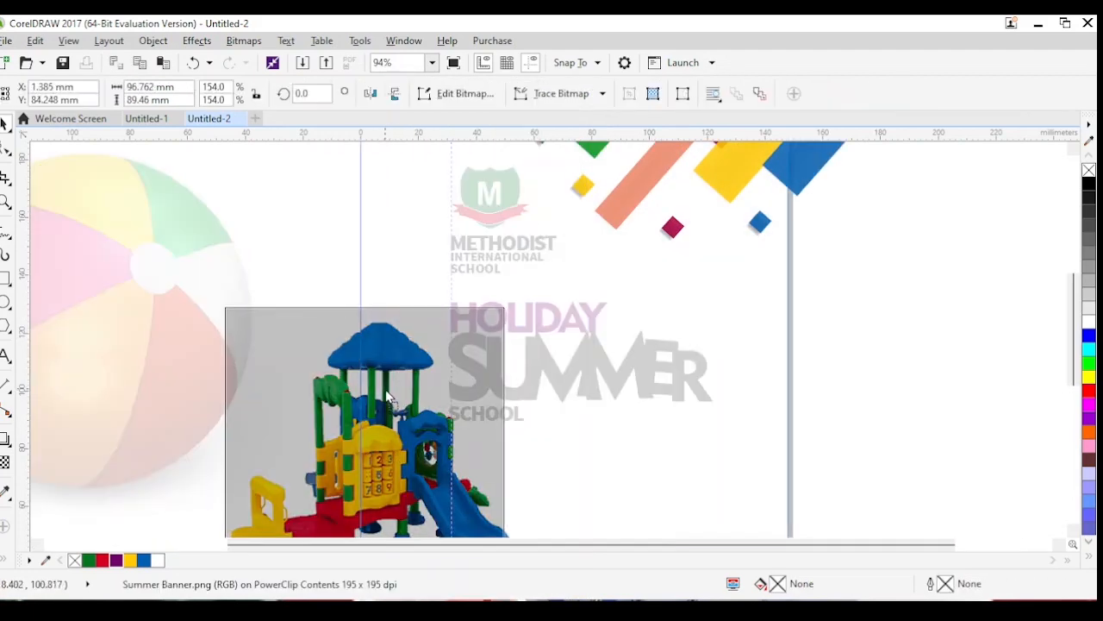
pyautogui.moveTo(386, 390); pyautogui.dragTo(381, 390)
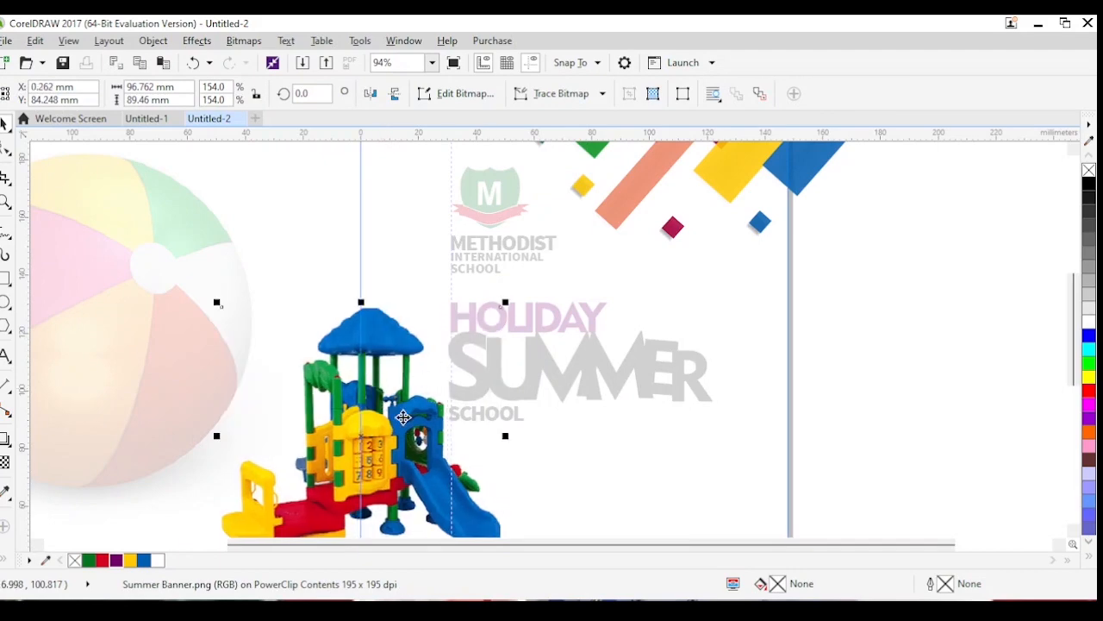
pyautogui.rightClick(402, 417)
pyautogui.click(466, 204)
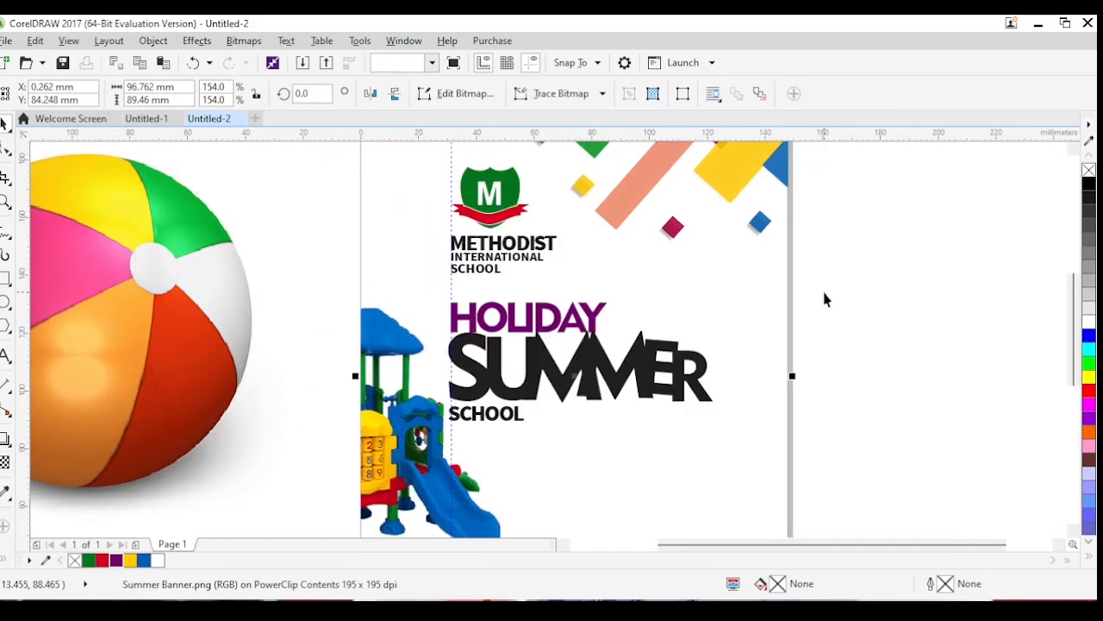
# Following the reference, colour SUMMER's S blue, U red, first M green, second M blue, and E and R purple.
pyautogui.press('z')
pyautogui.moveTo(850, 230); pyautogui.dragTo(288, 480)
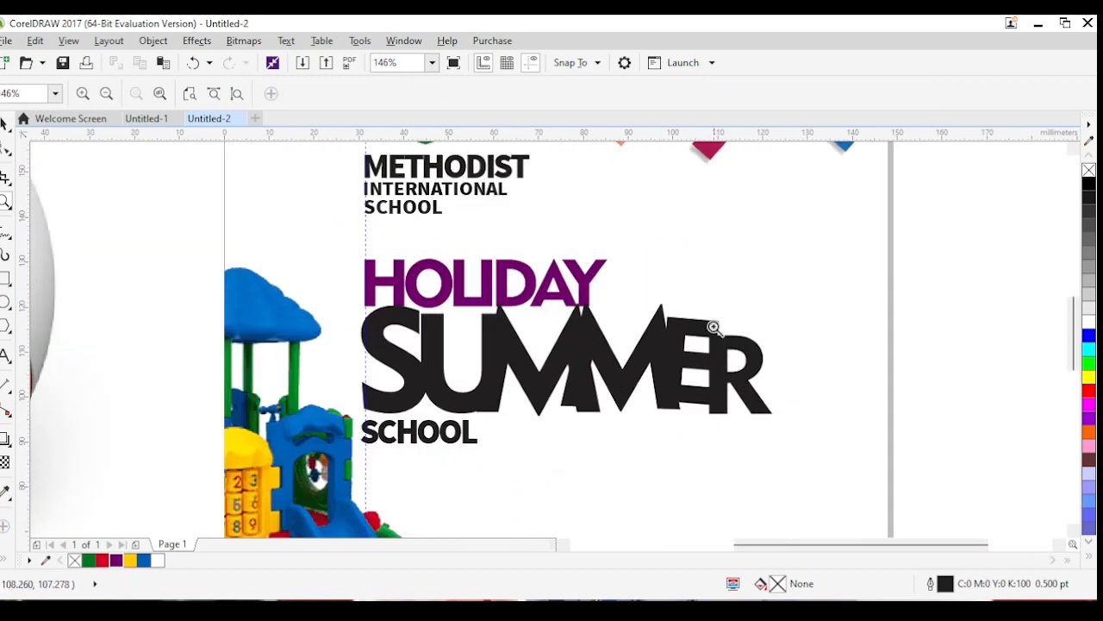
pyautogui.press('space')
pyautogui.click(146, 118)
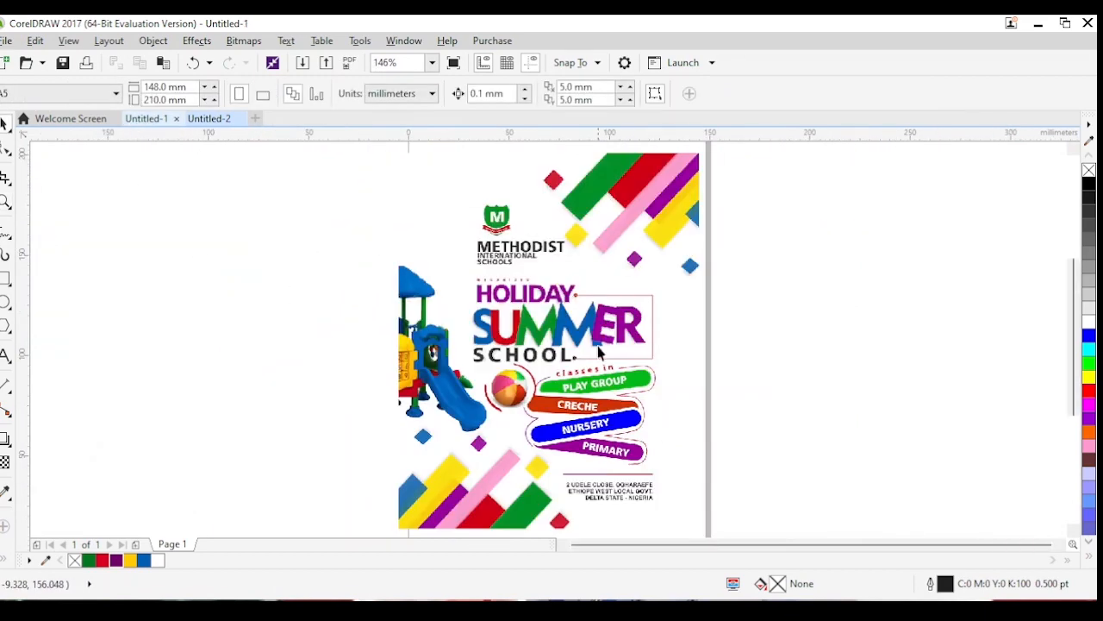
pyautogui.click(209, 118)
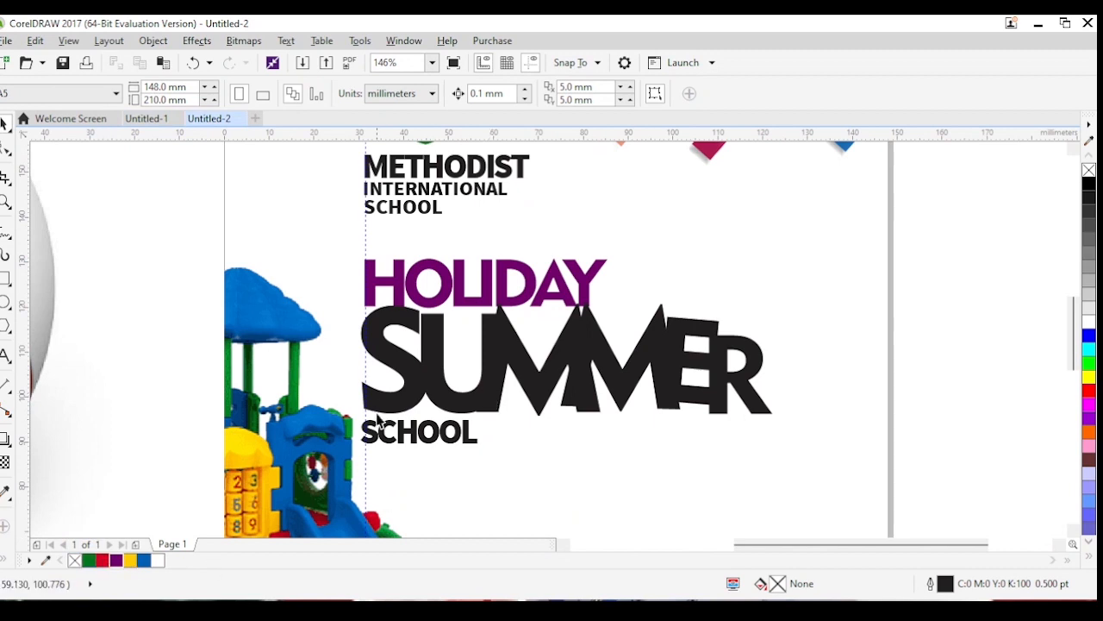
pyautogui.click(410, 398)
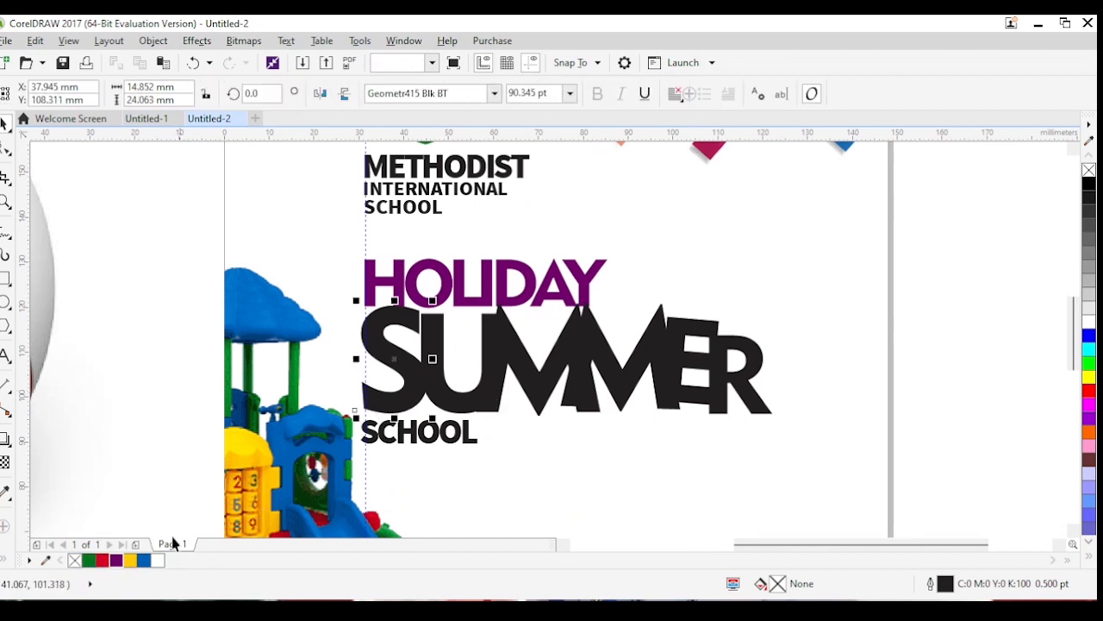
pyautogui.click(143, 560)
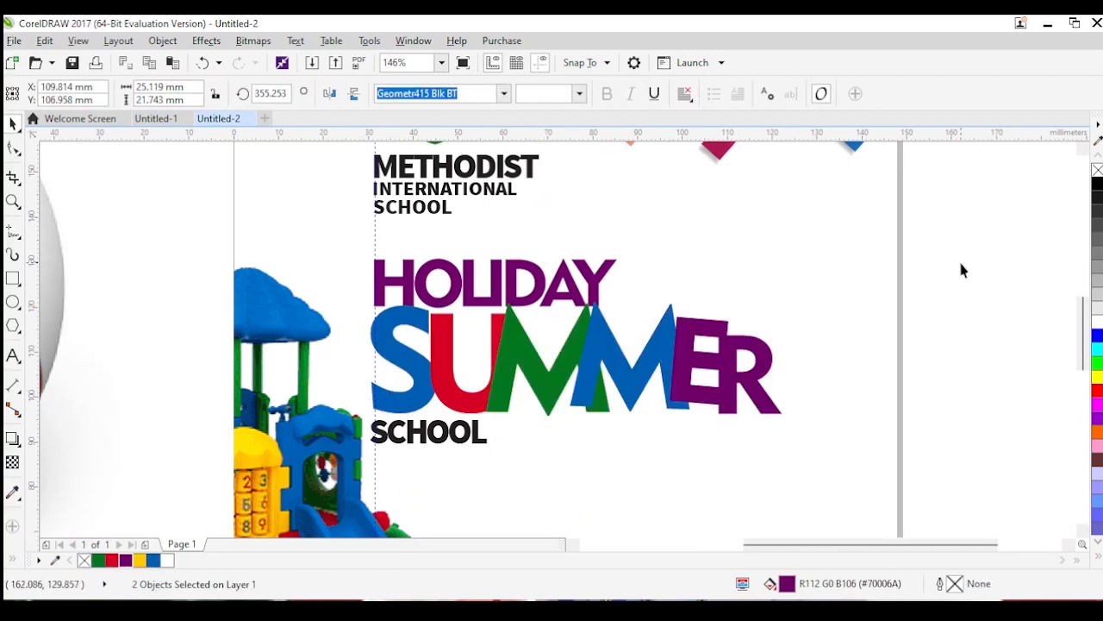
pyautogui.click(962, 270)
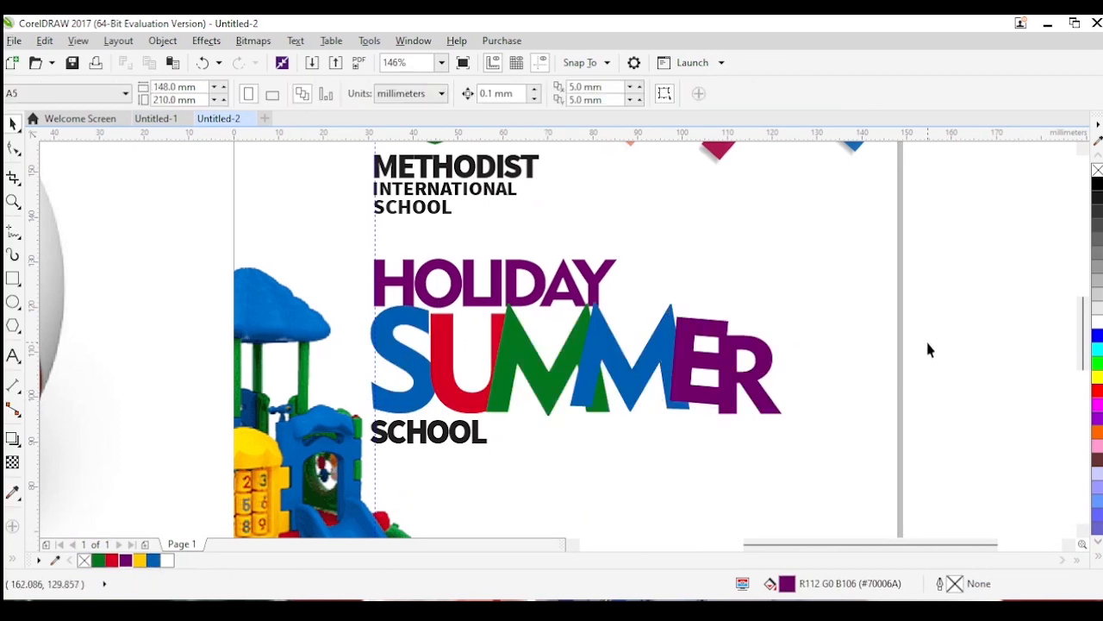
# Widen the letter spacing of SCHOOL below SUMMER to about 34.6 mm overall and set it in Geometr415 Blk BT.
pyautogui.click(445, 440)
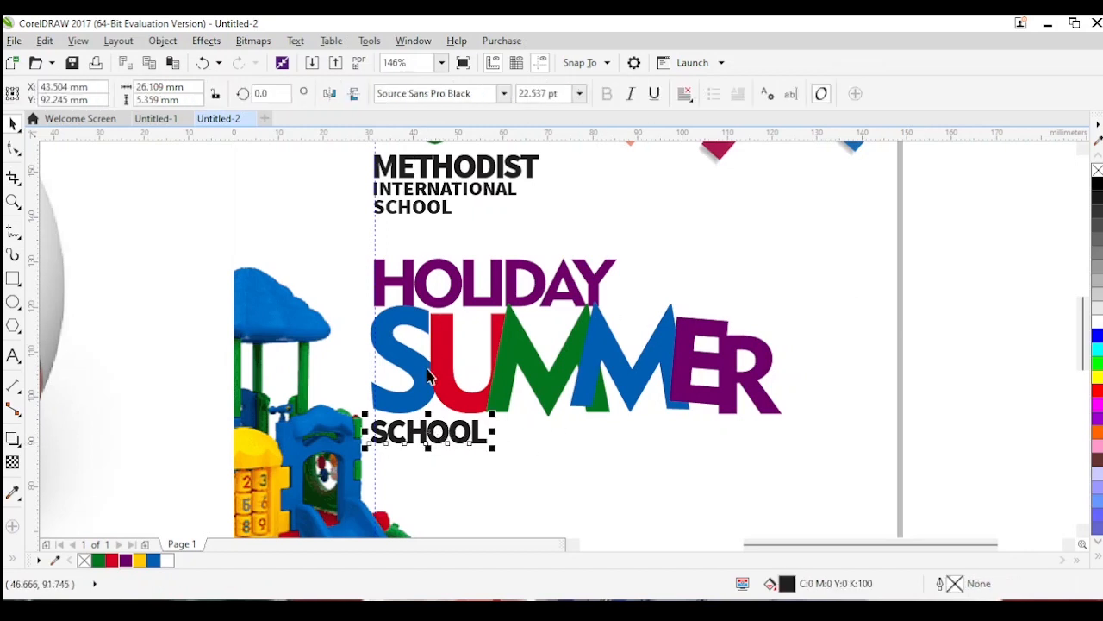
pyautogui.click(13, 148)
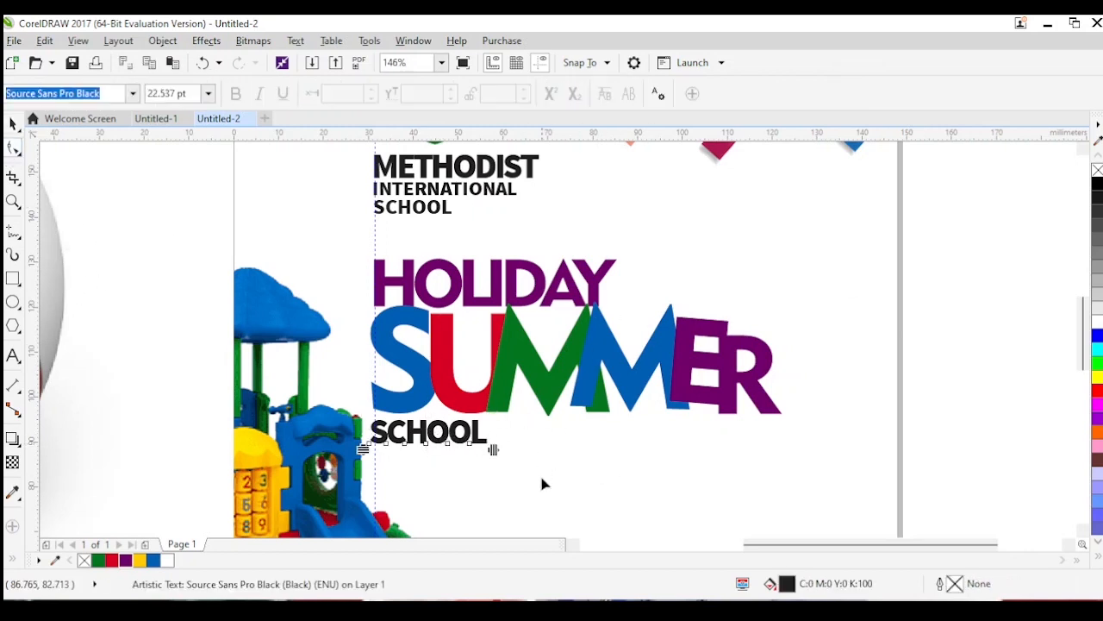
pyautogui.moveTo(494, 449); pyautogui.dragTo(533, 450)
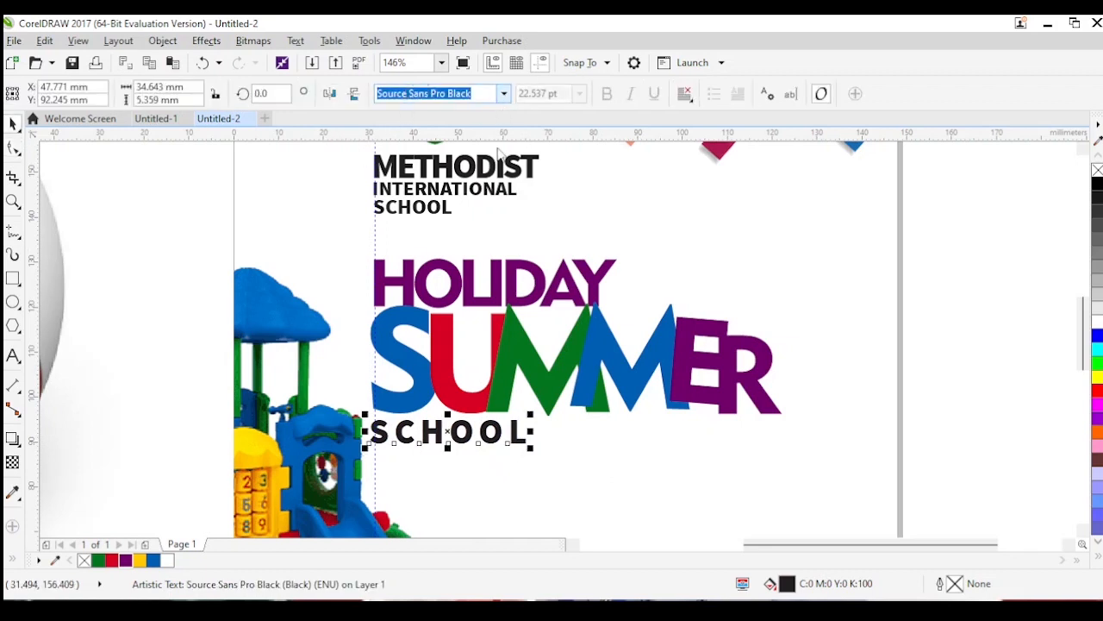
pyautogui.click(503, 93)
pyautogui.click(480, 144)
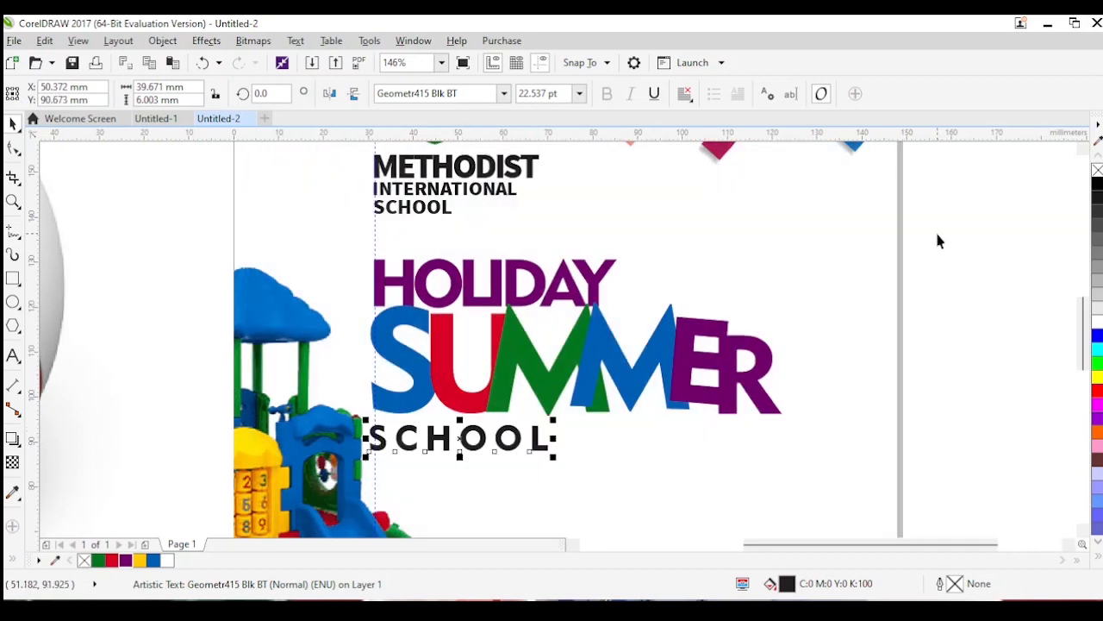
# Move the playground image about 20 mm down inside the page's PowerClip and finish editing its contents.
pyautogui.scroll(-3, 928, 233)
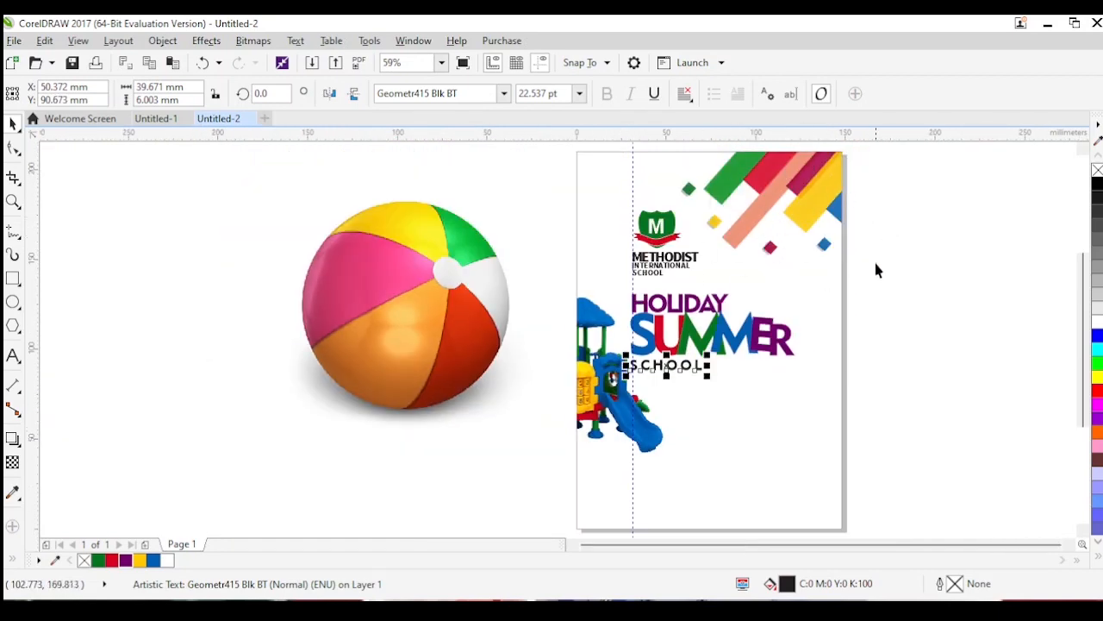
pyautogui.click(879, 320)
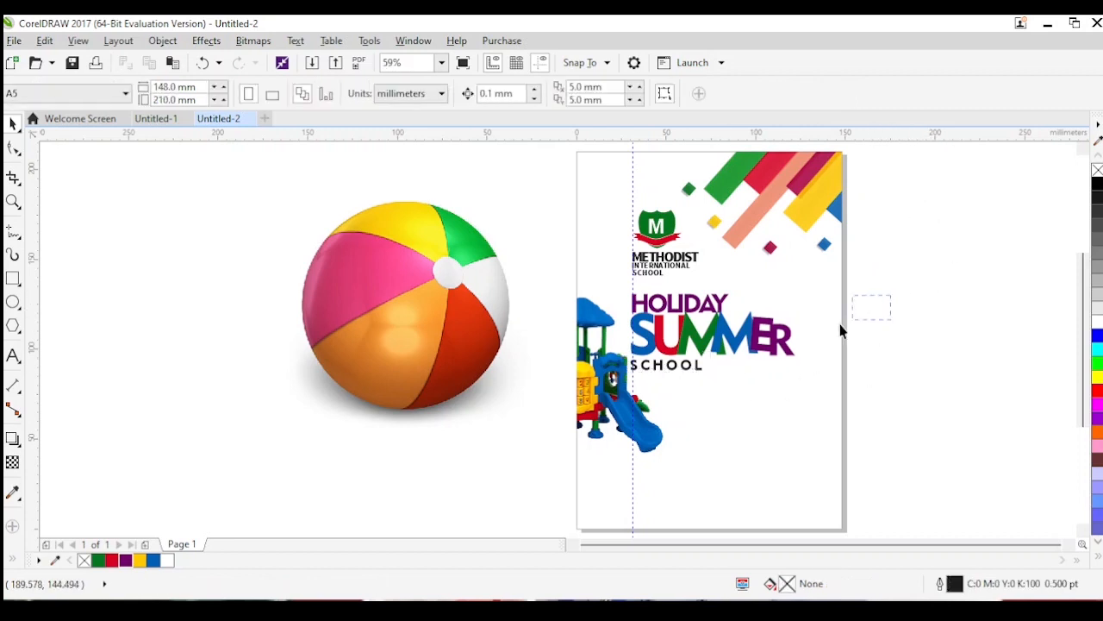
pyautogui.moveTo(840, 324); pyautogui.dragTo(600, 360)
pyautogui.click(589, 359)
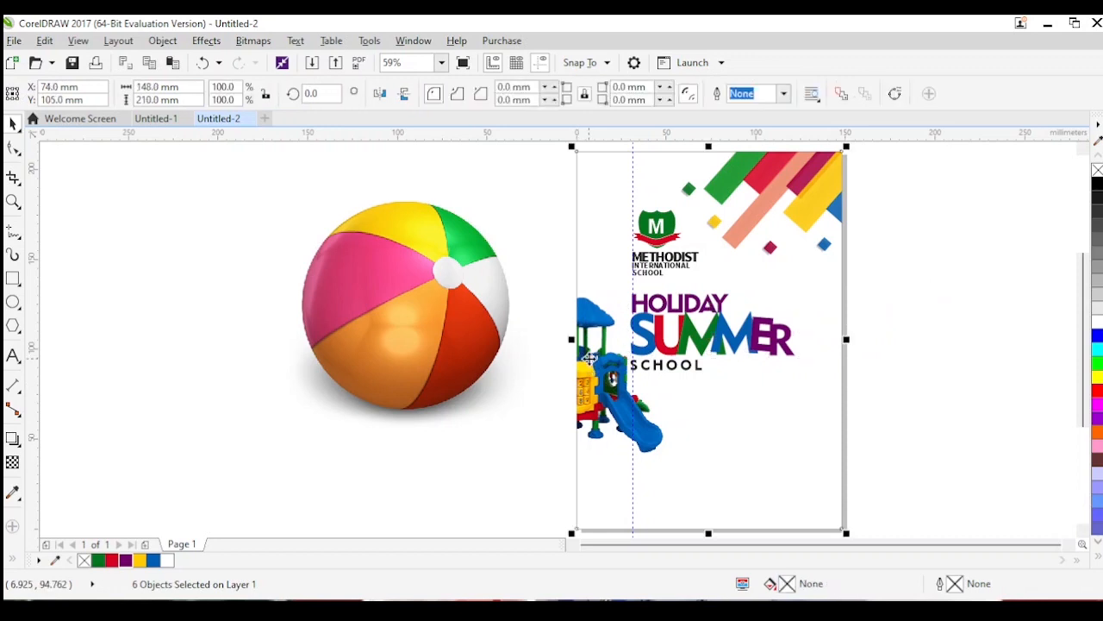
pyautogui.rightClick(589, 359)
pyautogui.click(659, 151)
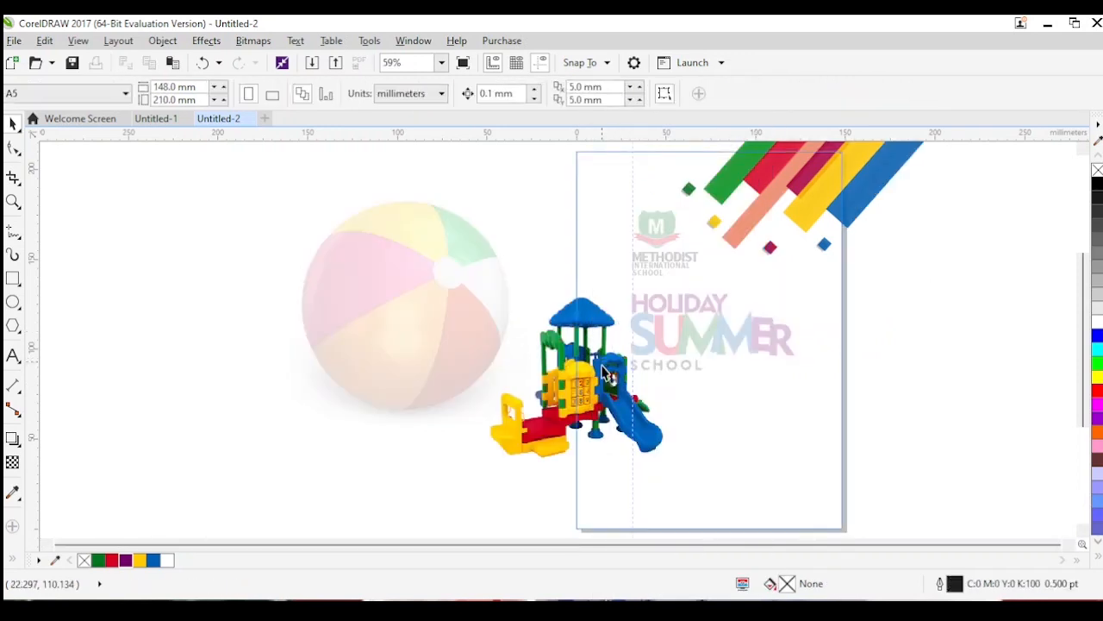
pyautogui.moveTo(601, 364); pyautogui.dragTo(602, 400)
pyautogui.rightClick(600, 407)
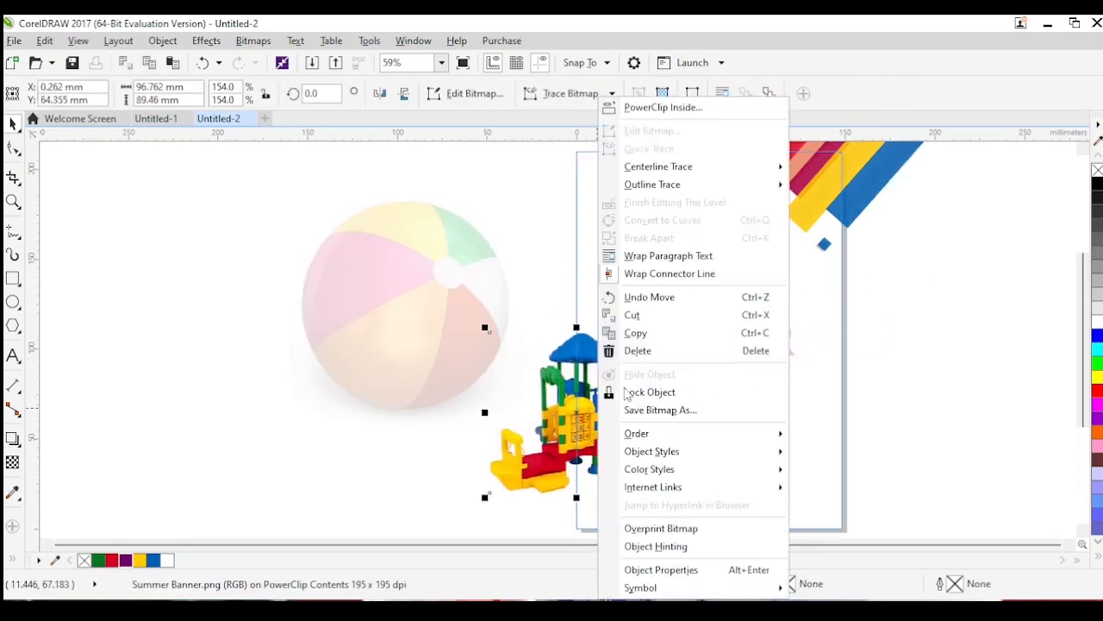
pyautogui.click(659, 203)
# Select the whole HOLIDAY SUMMER SCHOOL lettering and enlarge it proportionally to about 103.4%.
pyautogui.press('z')
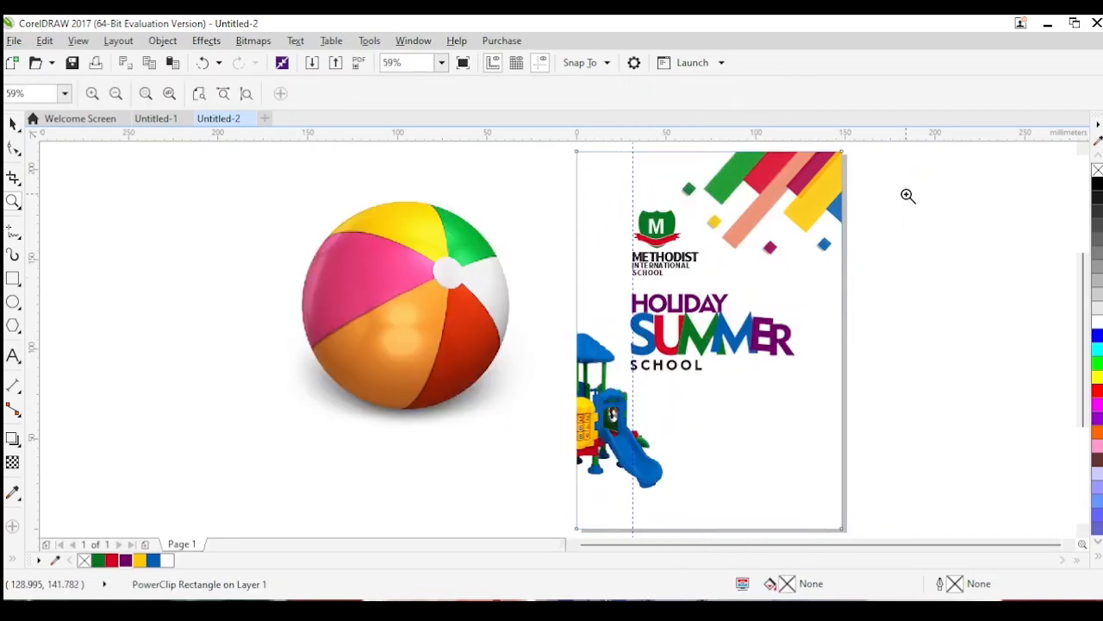
pyautogui.moveTo(906, 193); pyautogui.dragTo(448, 468)
pyautogui.press('space')
pyautogui.moveTo(874, 276); pyautogui.dragTo(478, 412)
pyautogui.moveTo(736, 403); pyautogui.dragTo(746, 412)
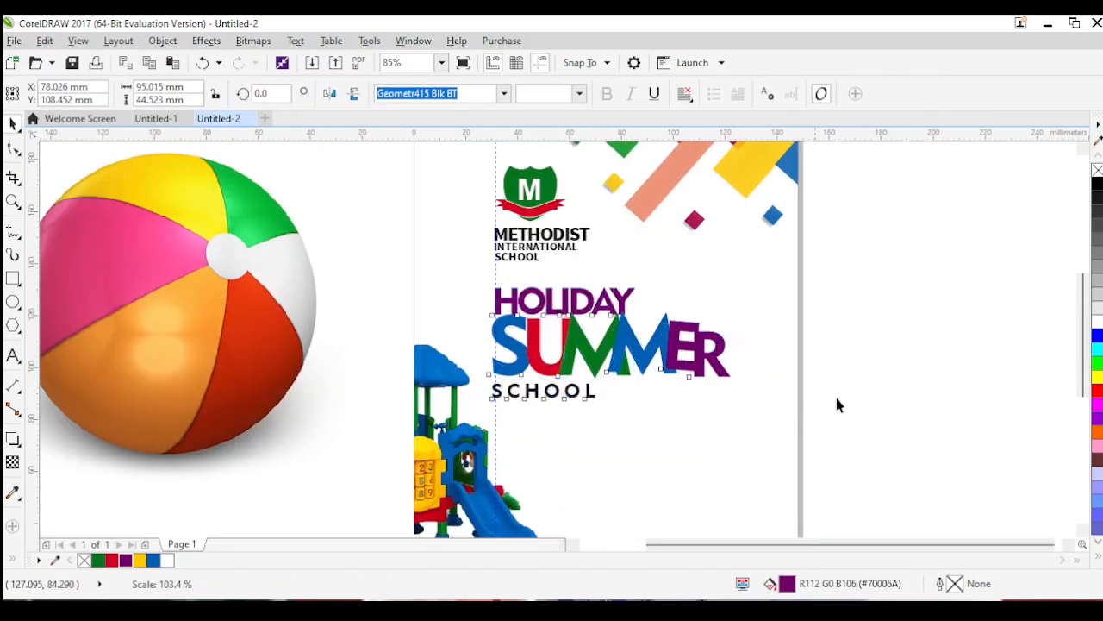
pyautogui.click(836, 435)
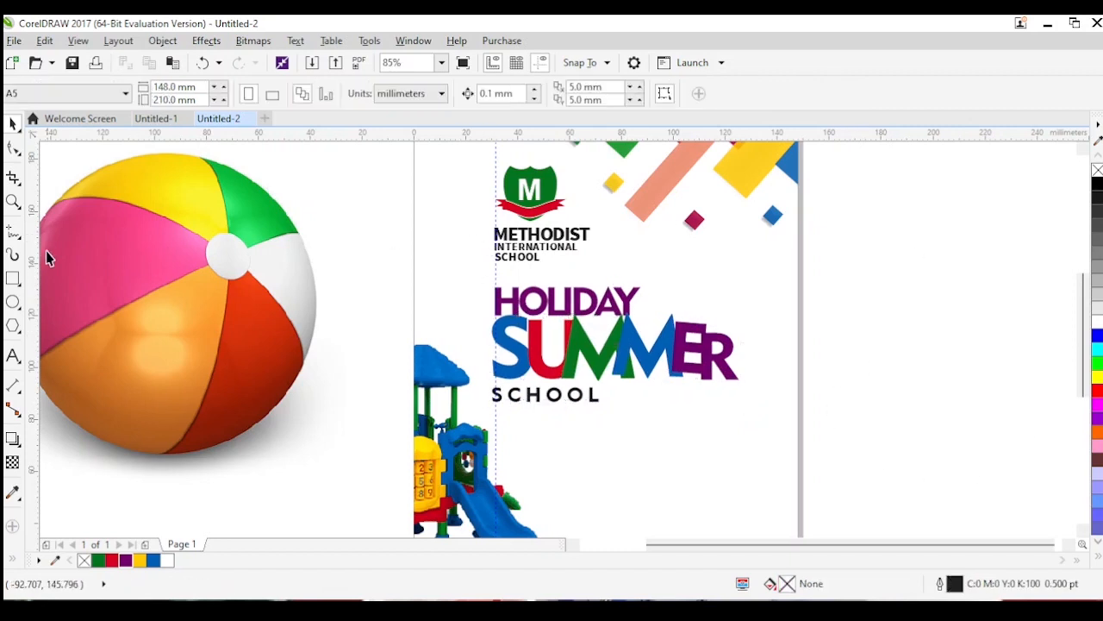
pyautogui.click(13, 279)
pyautogui.moveTo(609, 308); pyautogui.dragTo(745, 392)
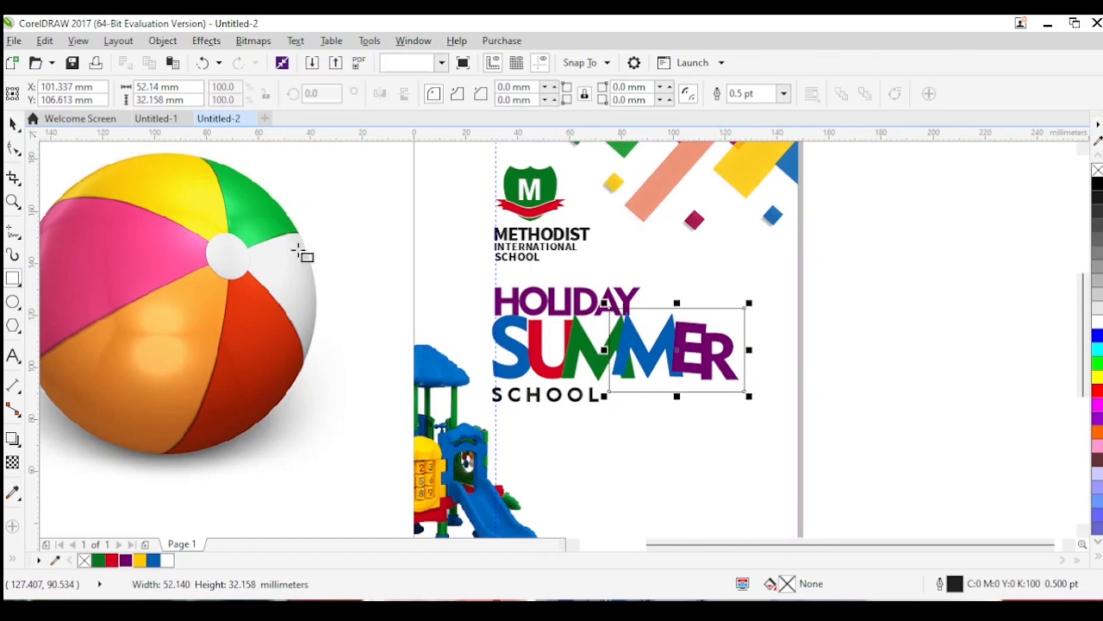
pyautogui.click(156, 118)
pyautogui.press('z')
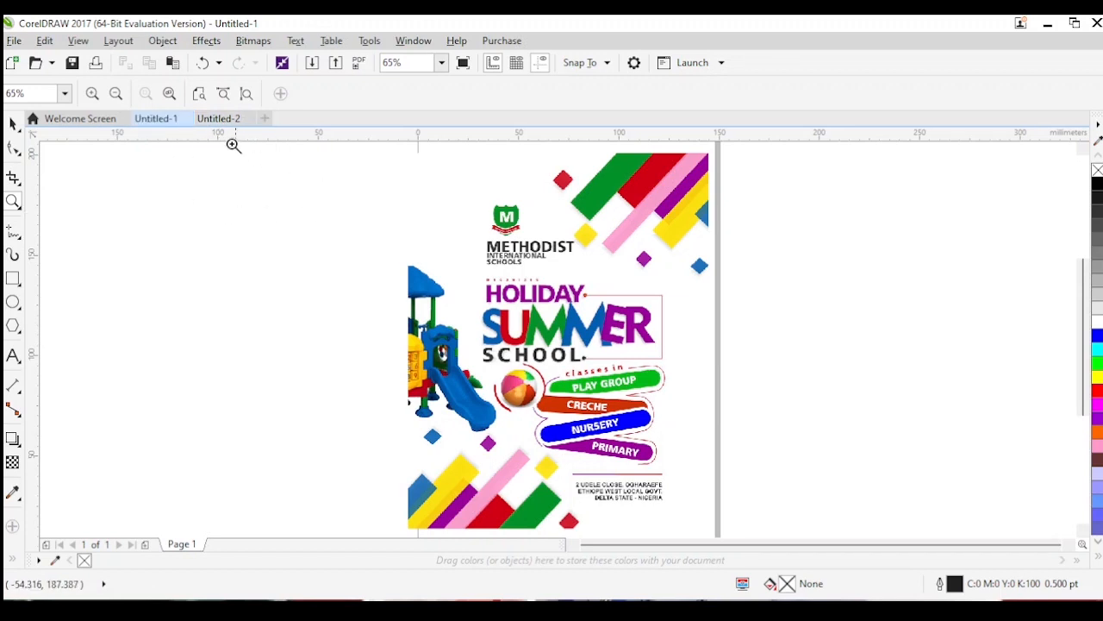
pyautogui.click(218, 118)
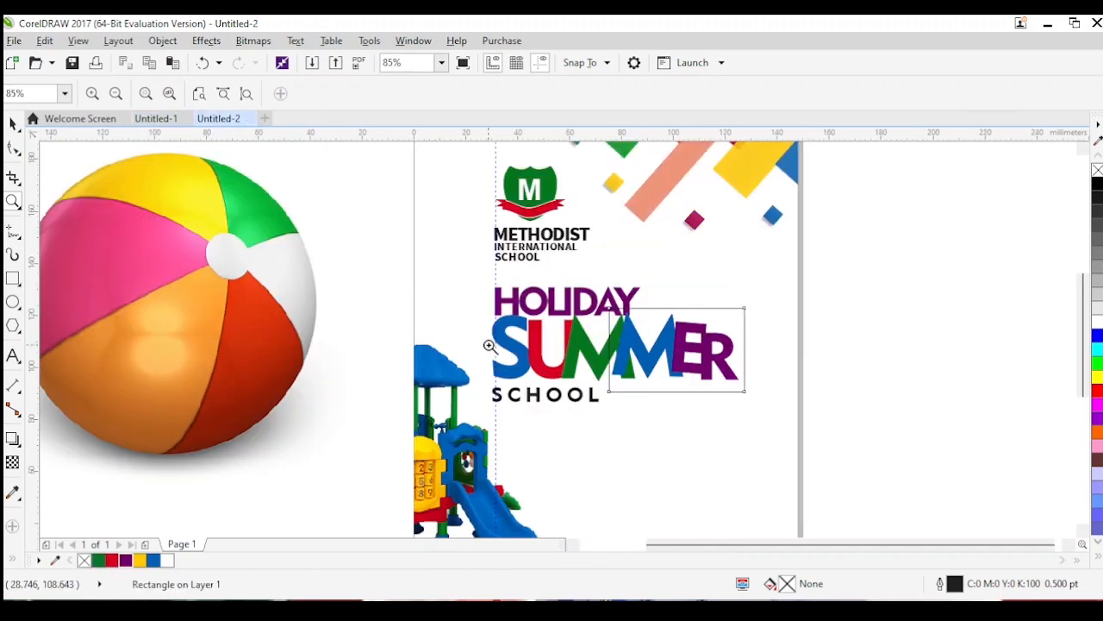
pyautogui.click(12, 124)
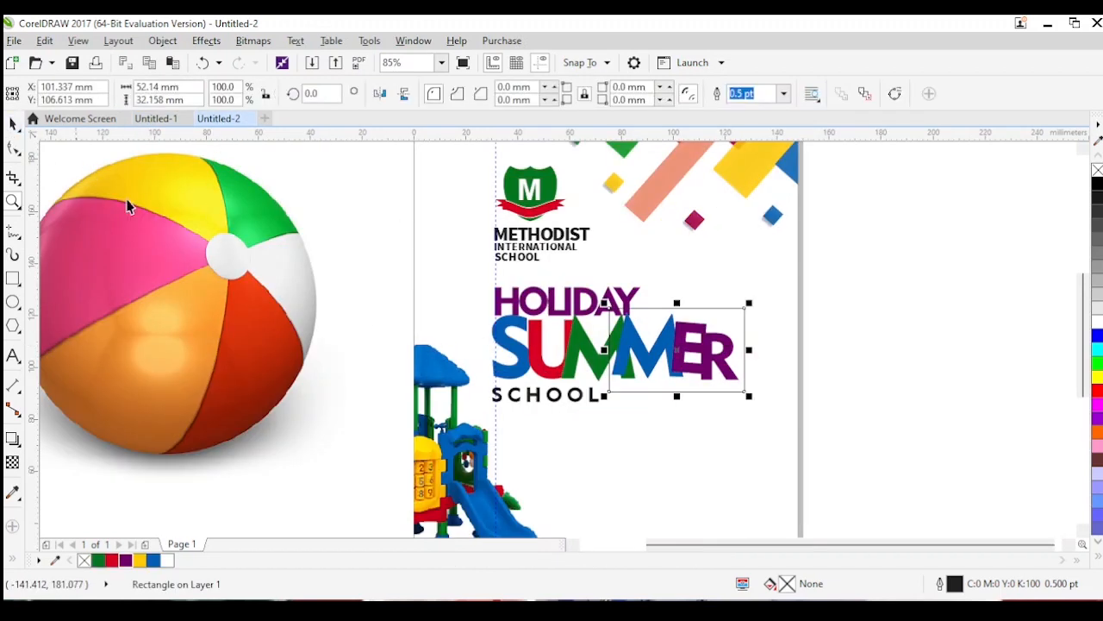
pyautogui.moveTo(749, 350); pyautogui.dragTo(753, 350)
pyautogui.hotkey('ctrl', 'q')
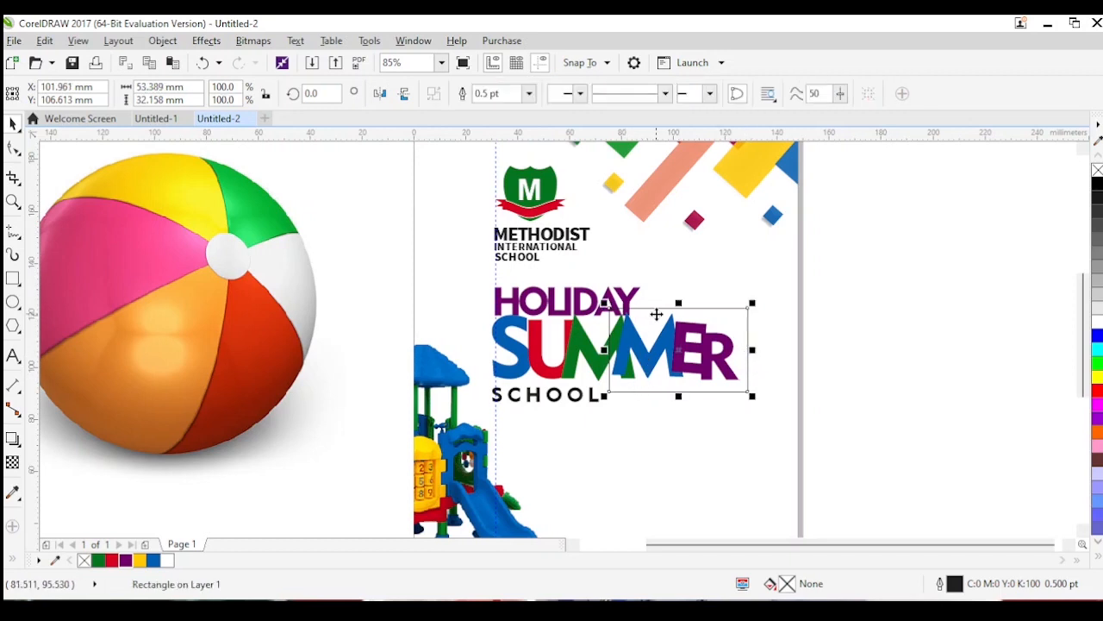
pyautogui.press('F10')
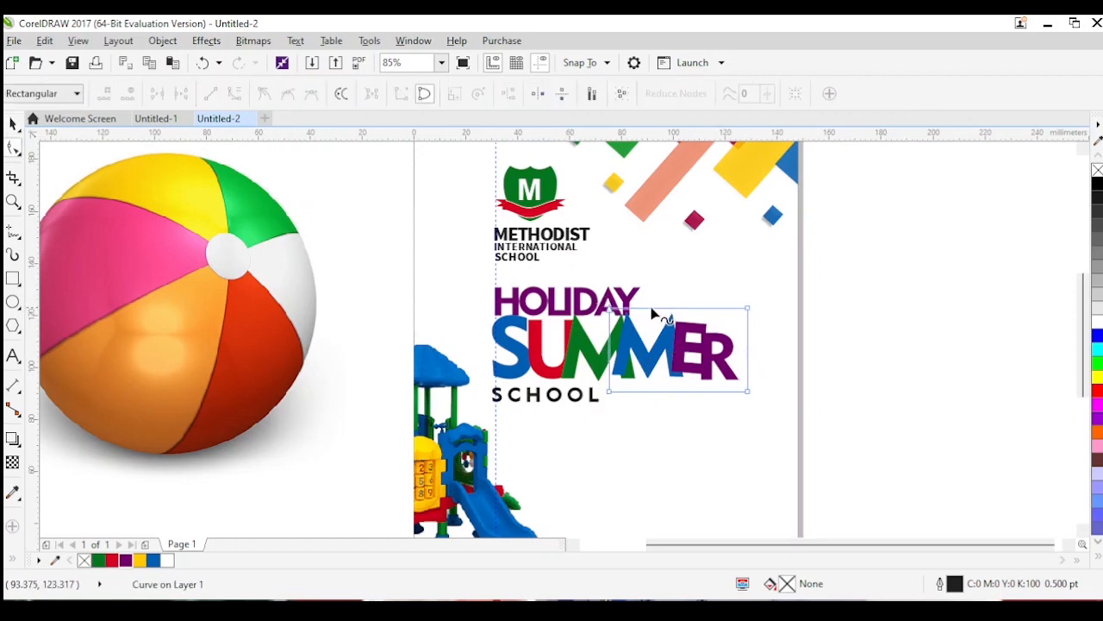
pyautogui.rightClick(610, 328)
pyautogui.click(657, 227)
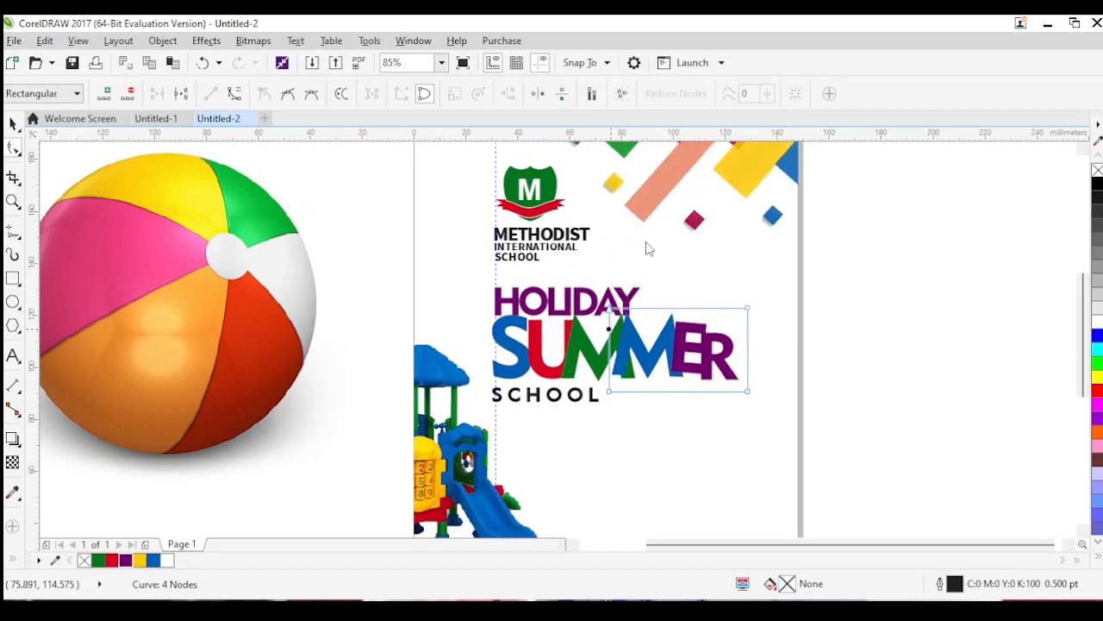
pyautogui.click(605, 342)
pyautogui.doubleClick(608, 334)
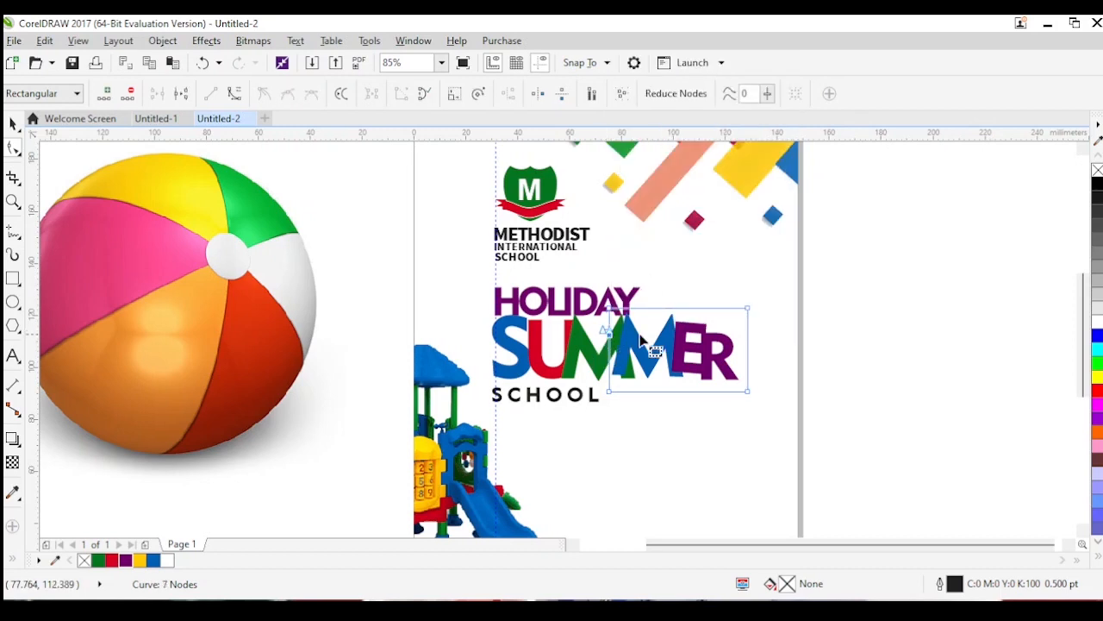
pyautogui.press('space')
pyautogui.moveTo(667, 386); pyautogui.dragTo(768, 386)
pyautogui.press('Delete')
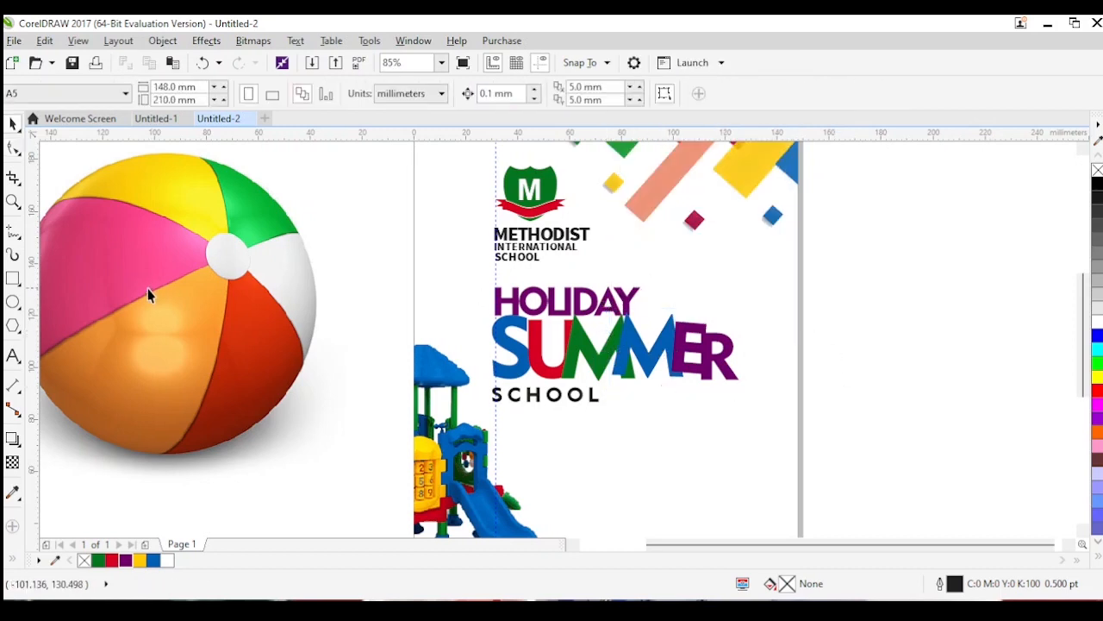
# Draw an open three-sided frame about 38.4 mm along its upper edge and 30 mm high, running from HOLIDAY's end around SUMMER to SCHOOL's end.
pyautogui.click(13, 232)
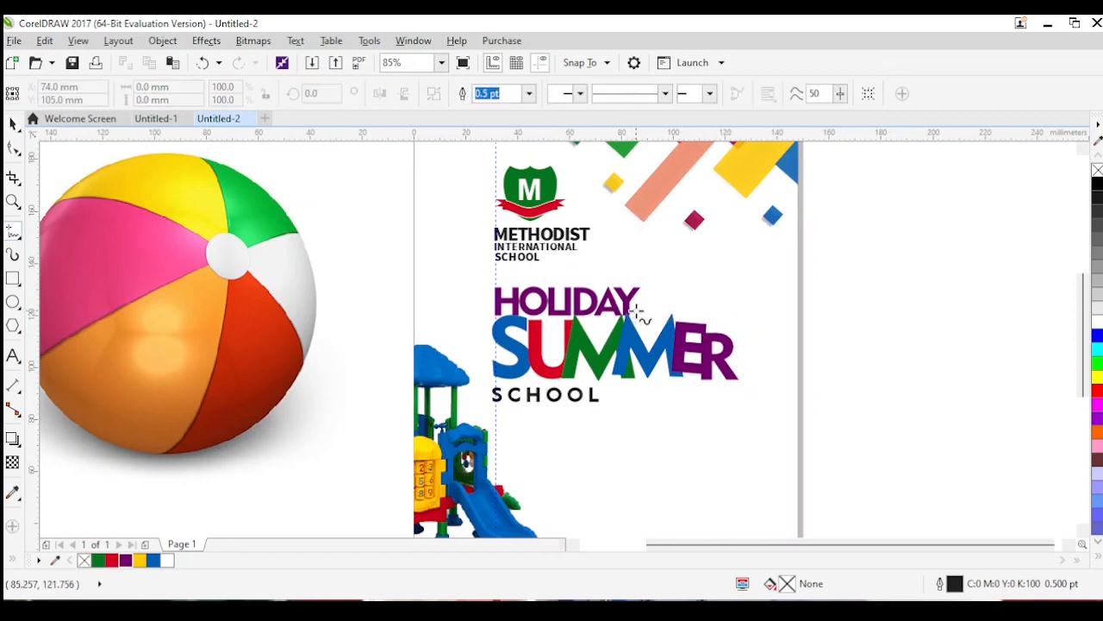
pyautogui.click(631, 309)
pyautogui.click(739, 309)
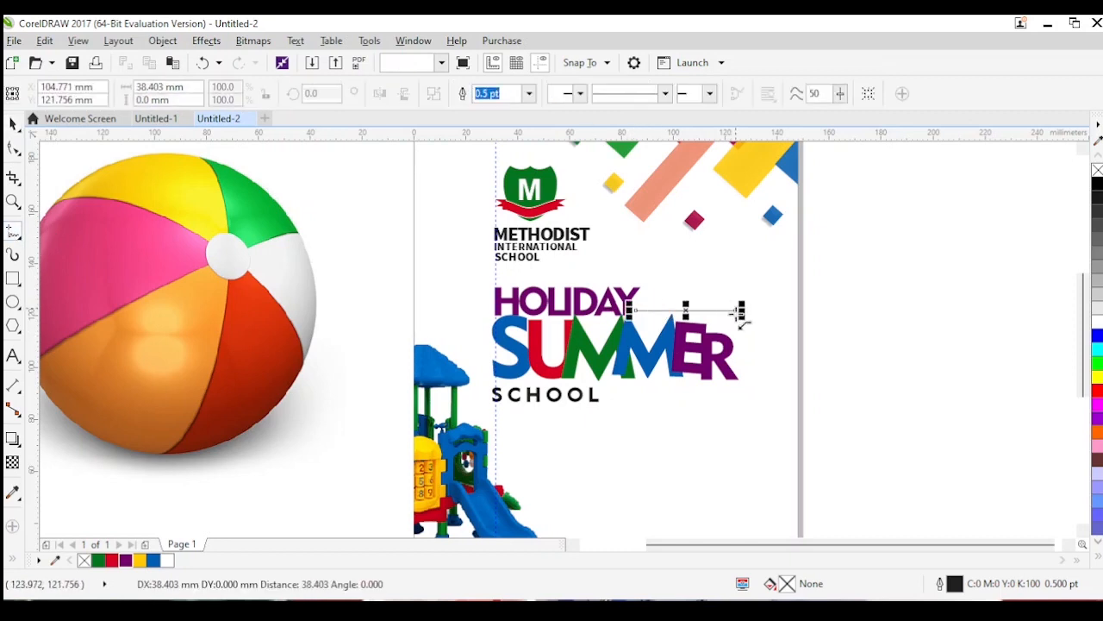
pyautogui.click(740, 393)
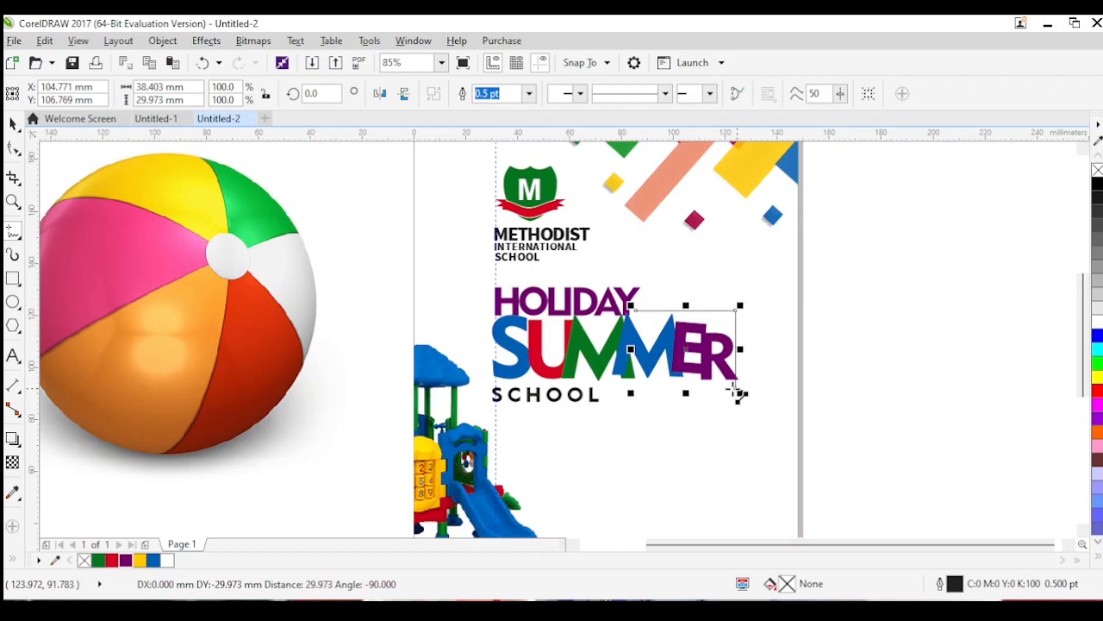
pyautogui.click(593, 393)
pyautogui.press('space')
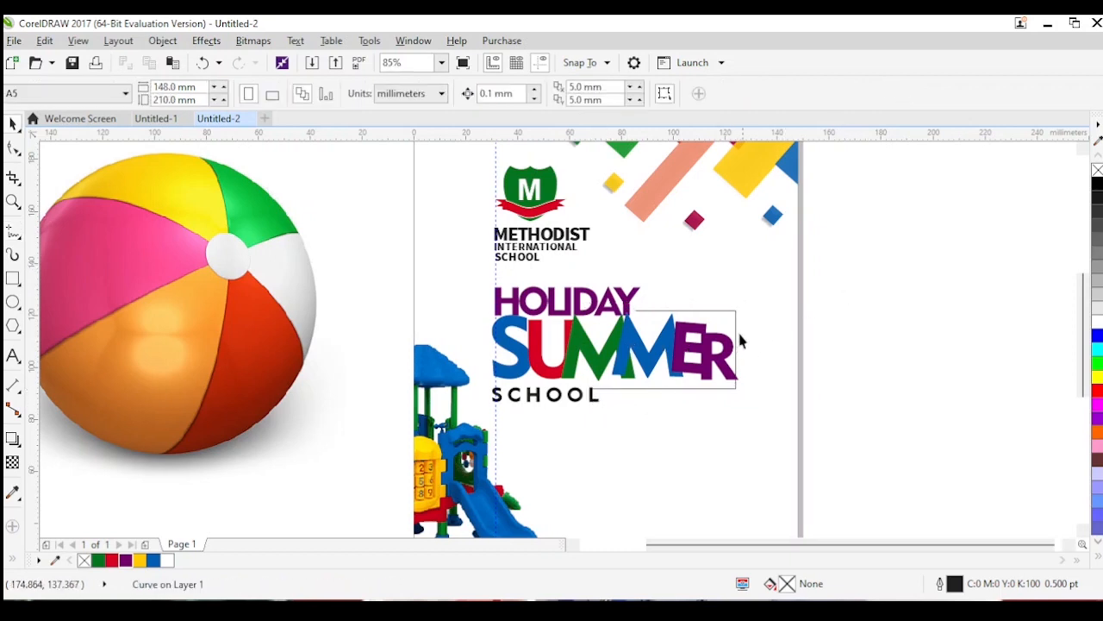
# Stretch the open frame to about 111.3% width and 109.4% height, and shorten its lower line about 4.7 mm to clear SCHOOL.
pyautogui.click(739, 351)
pyautogui.moveTo(738, 352); pyautogui.dragTo(756, 349)
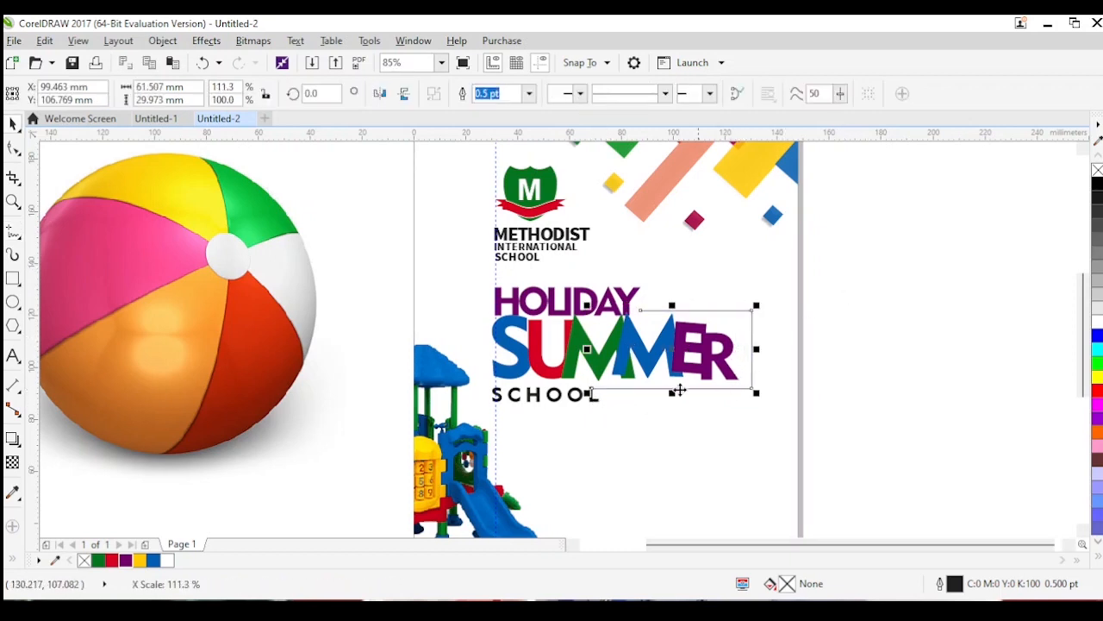
pyautogui.moveTo(672, 395); pyautogui.dragTo(671, 400)
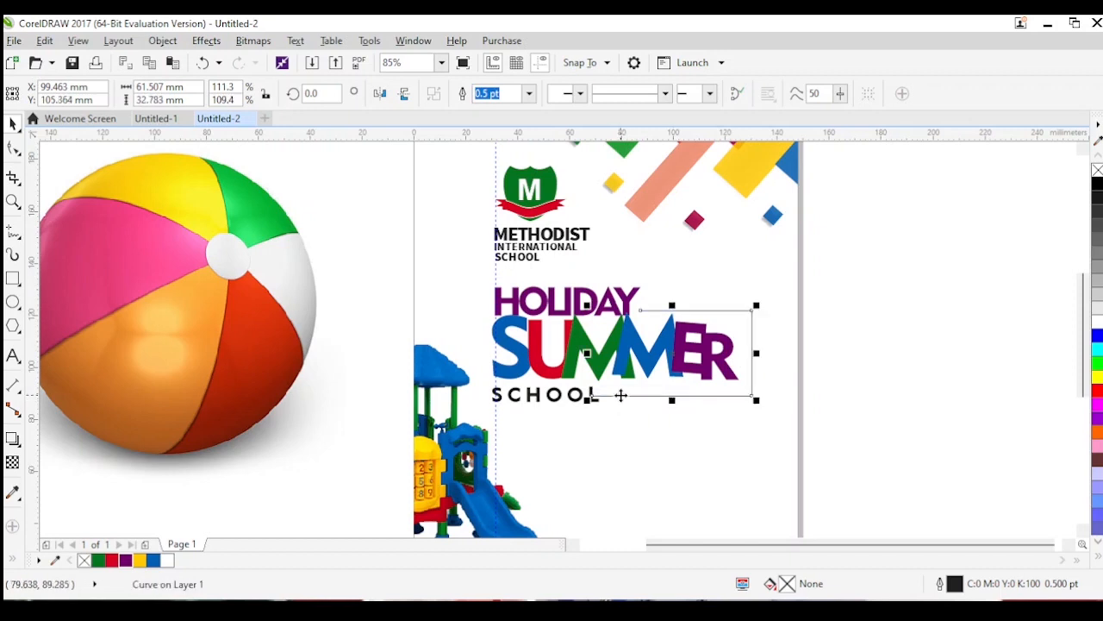
pyautogui.press('F10')
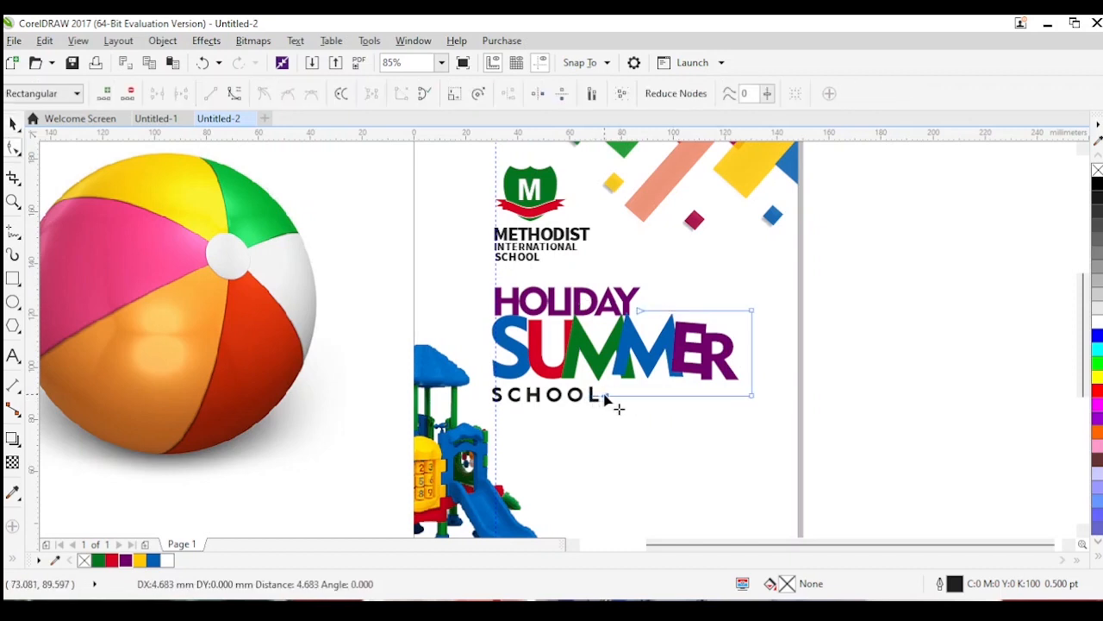
pyautogui.press('space')
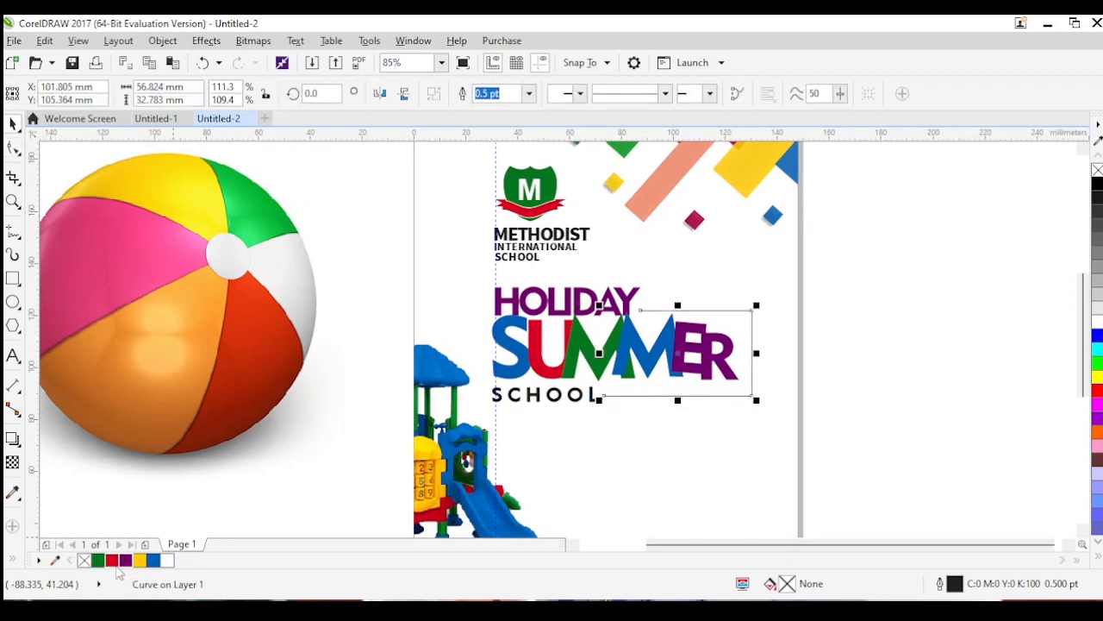
# Following the reference flyer, colour the open frame's outline red (#D80023) and set its width to 1.5 pt.
pyautogui.click(164, 119)
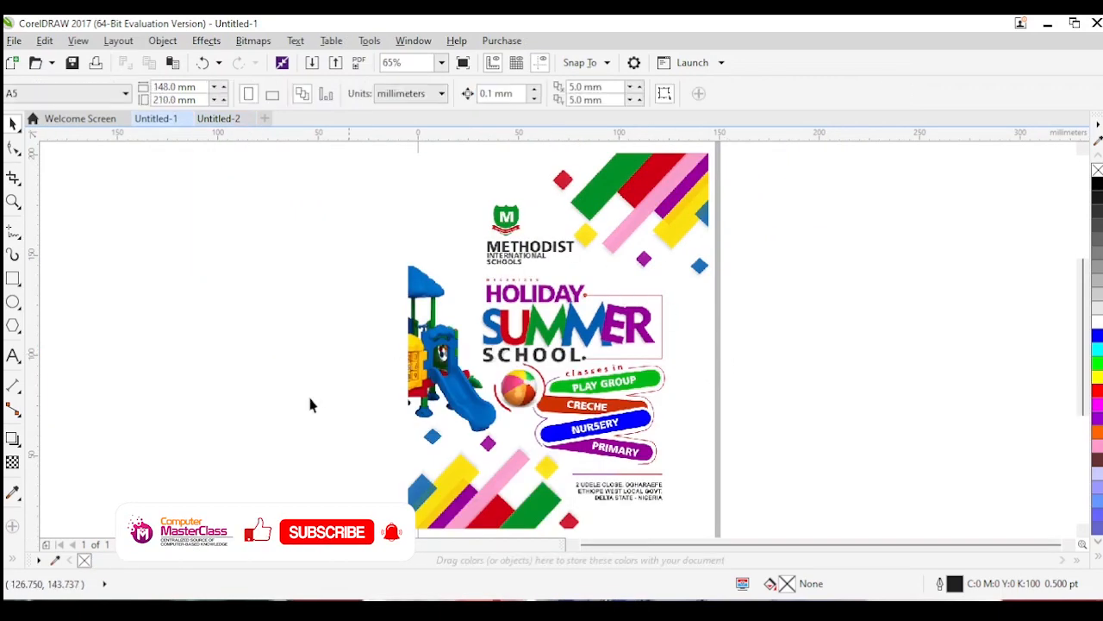
pyautogui.click(614, 397)
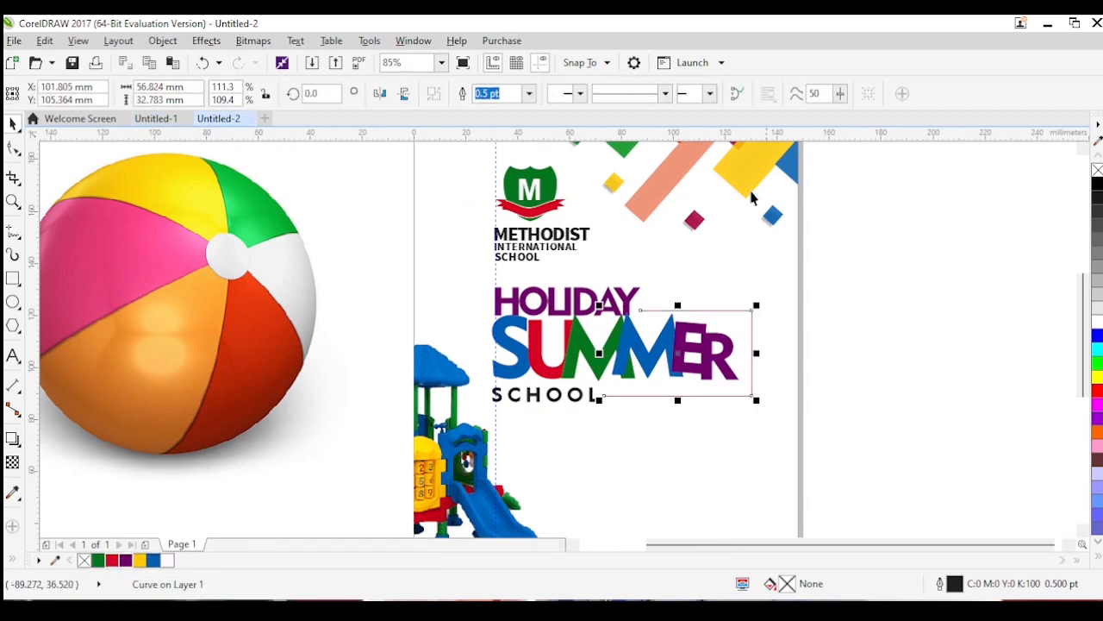
pyautogui.click(529, 96)
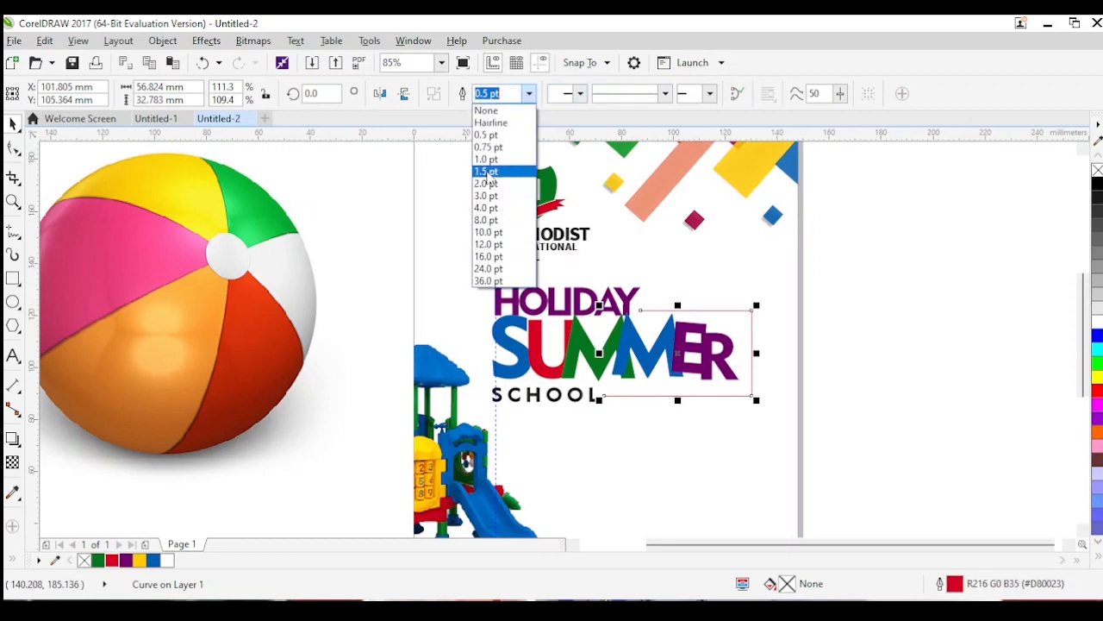
pyautogui.click(487, 171)
pyautogui.click(777, 332)
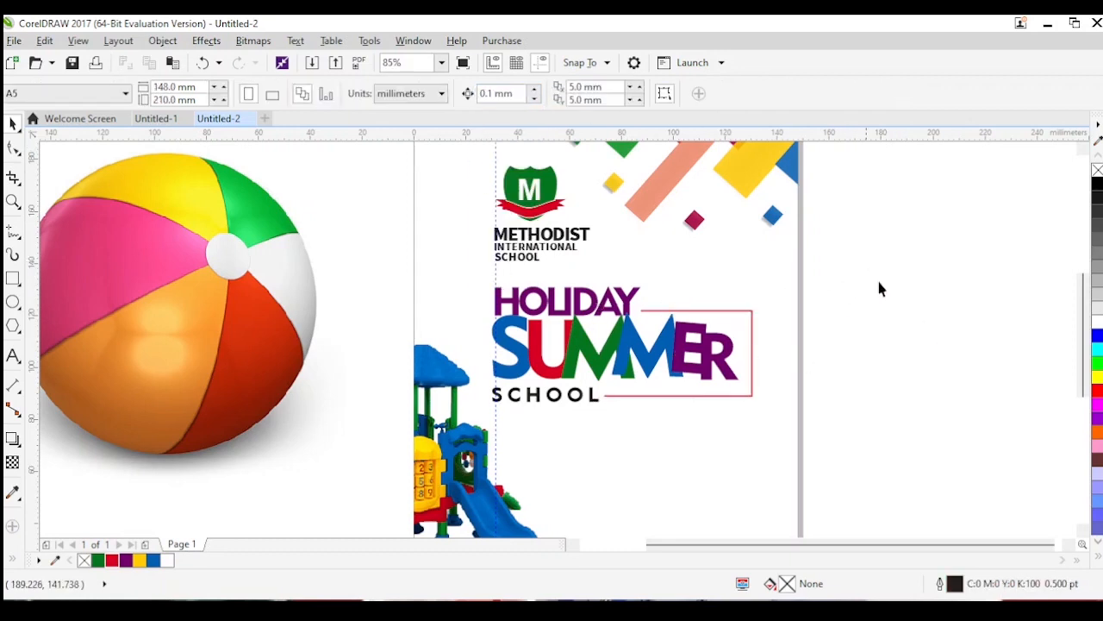
# Inspect the framed HOLIDAY SUMMER SCHOOL title up close and compare the frame's line ends with the reference flyer.
pyautogui.press('z')
pyautogui.moveTo(913, 186); pyautogui.dragTo(328, 524)
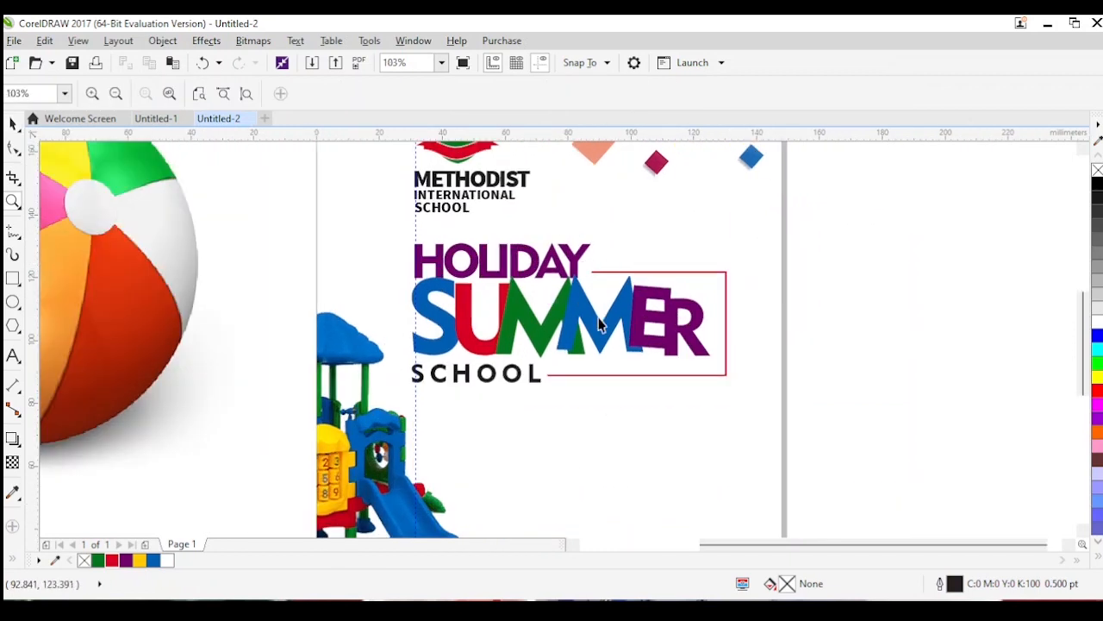
pyautogui.press('space')
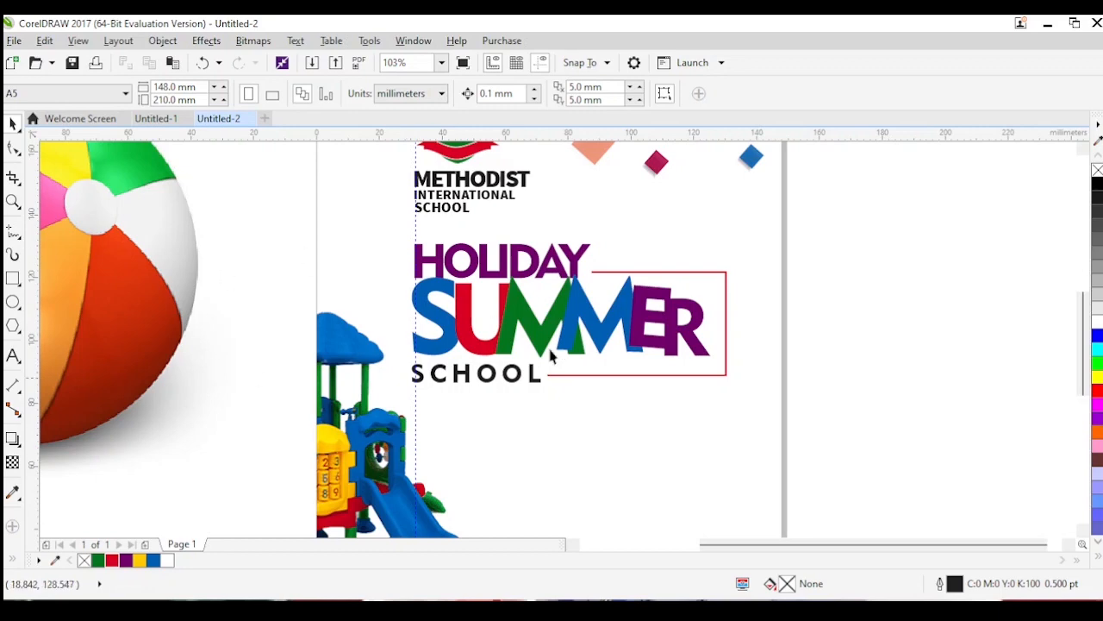
pyautogui.click(156, 118)
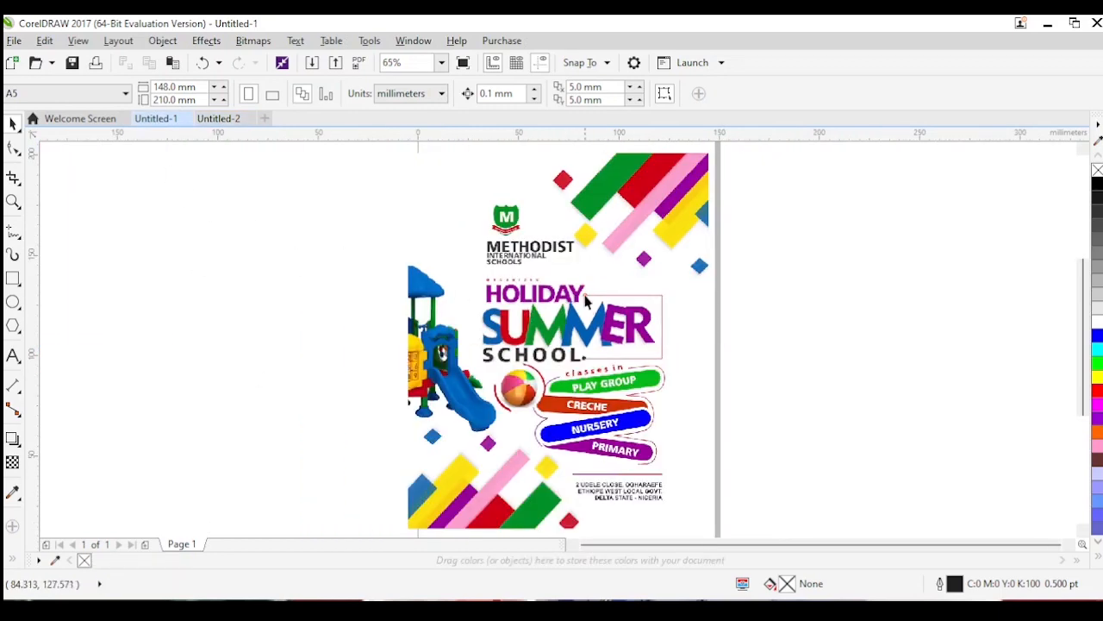
pyautogui.click(218, 118)
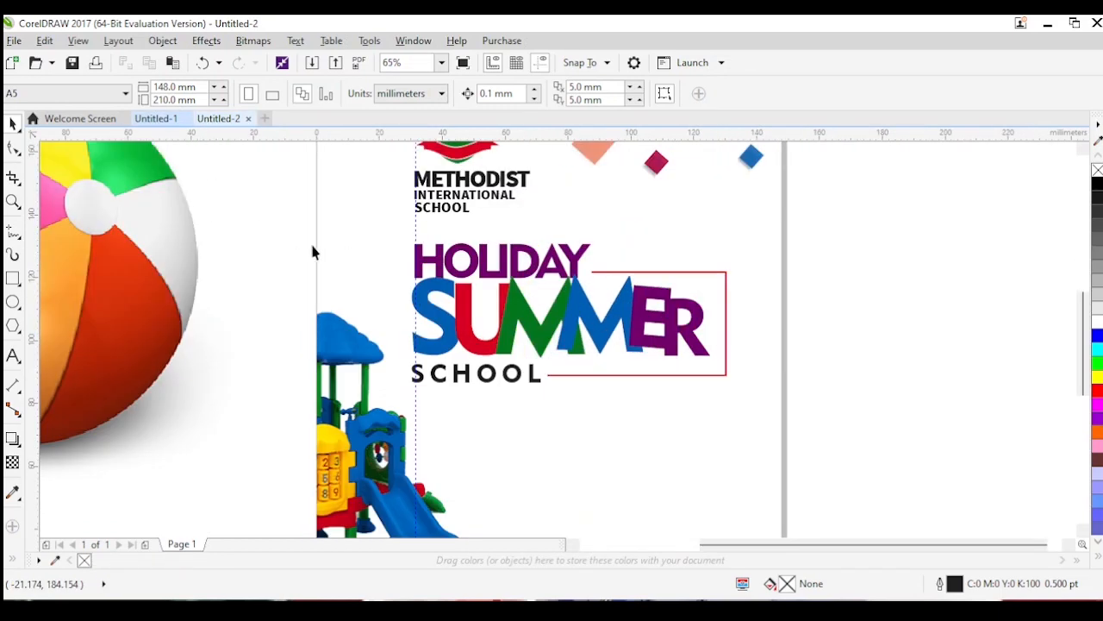
pyautogui.click(601, 376)
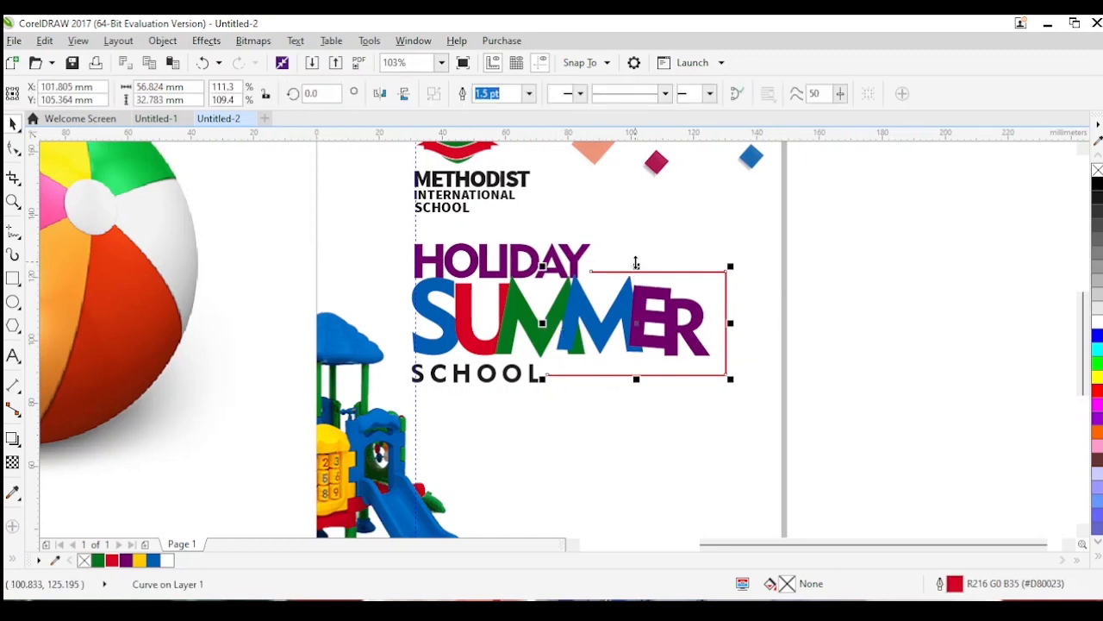
pyautogui.moveTo(636, 263); pyautogui.dragTo(636, 263)
pyautogui.click(790, 318)
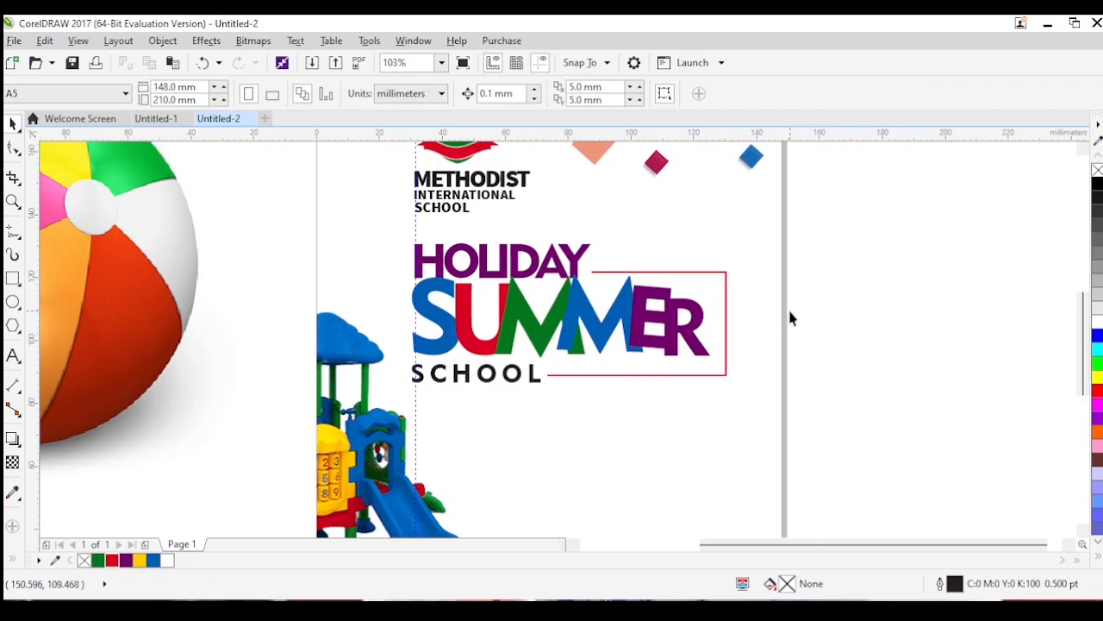
pyautogui.click(598, 338)
pyautogui.click(596, 332)
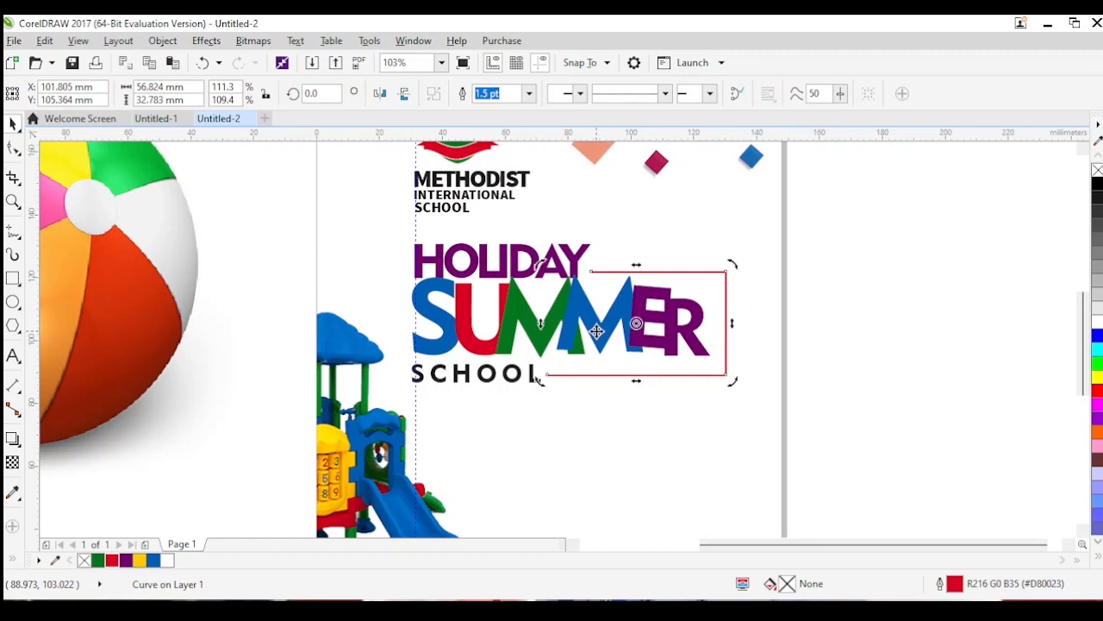
pyautogui.click(789, 318)
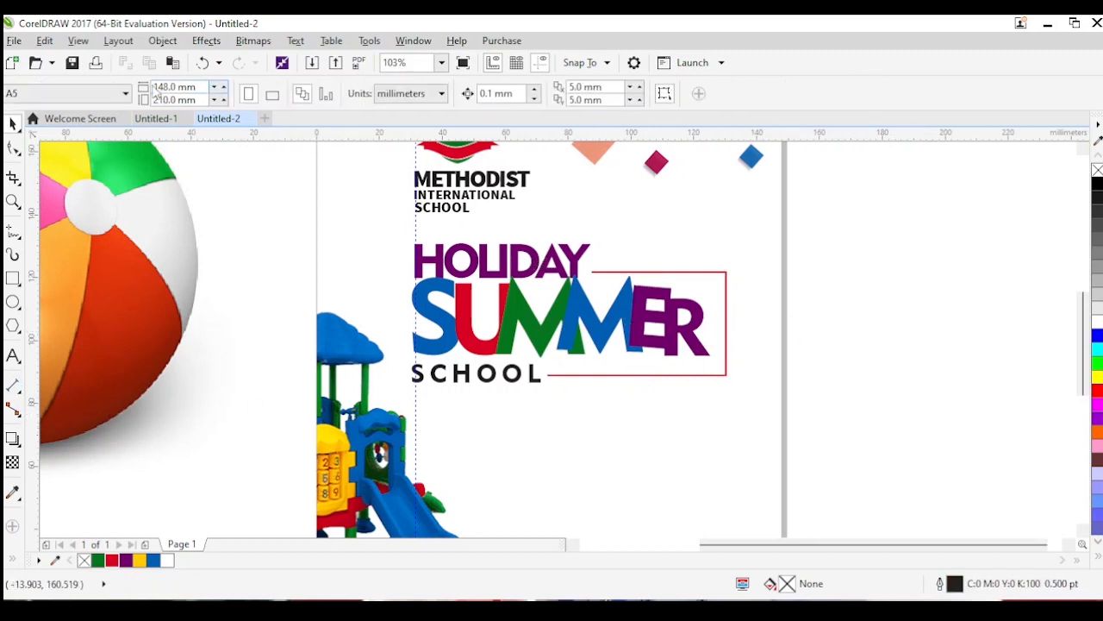
# After checking the reference, move the beach ball image lower beside the page and reduce it proportionally to about 129.4 mm.
pyautogui.click(153, 118)
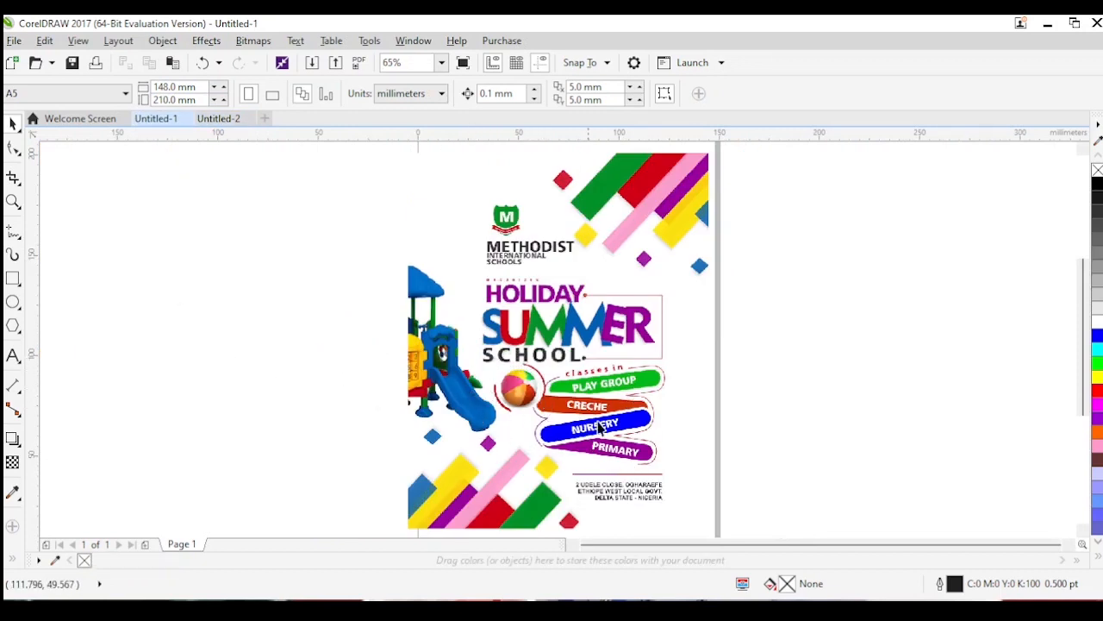
pyautogui.click(220, 119)
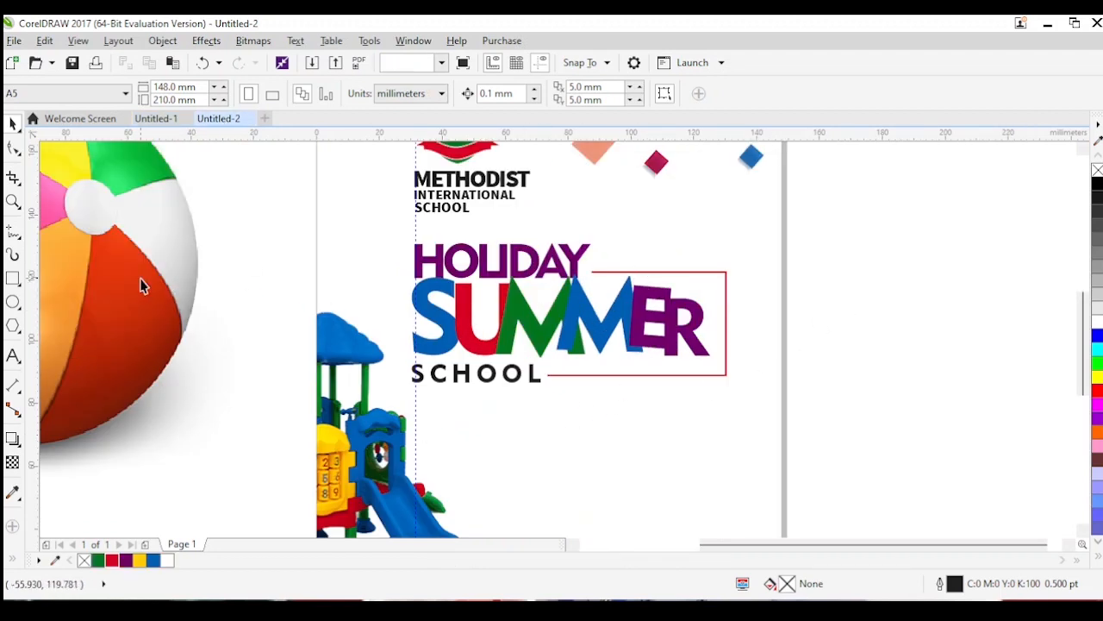
pyautogui.moveTo(144, 287); pyautogui.dragTo(236, 440)
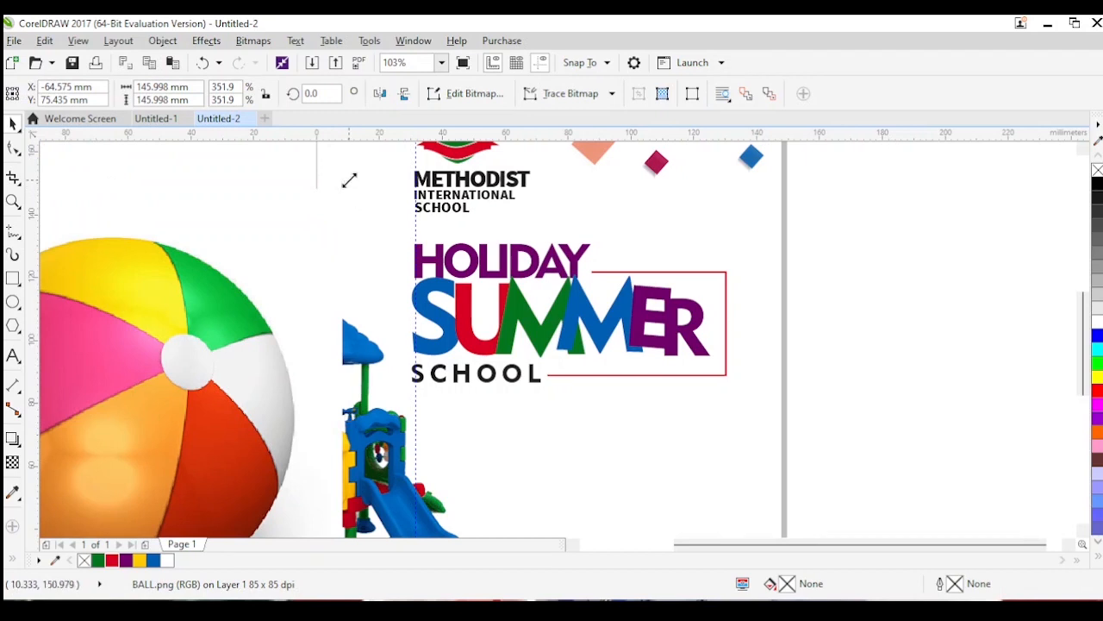
pyautogui.moveTo(350, 180); pyautogui.dragTo(321, 209)
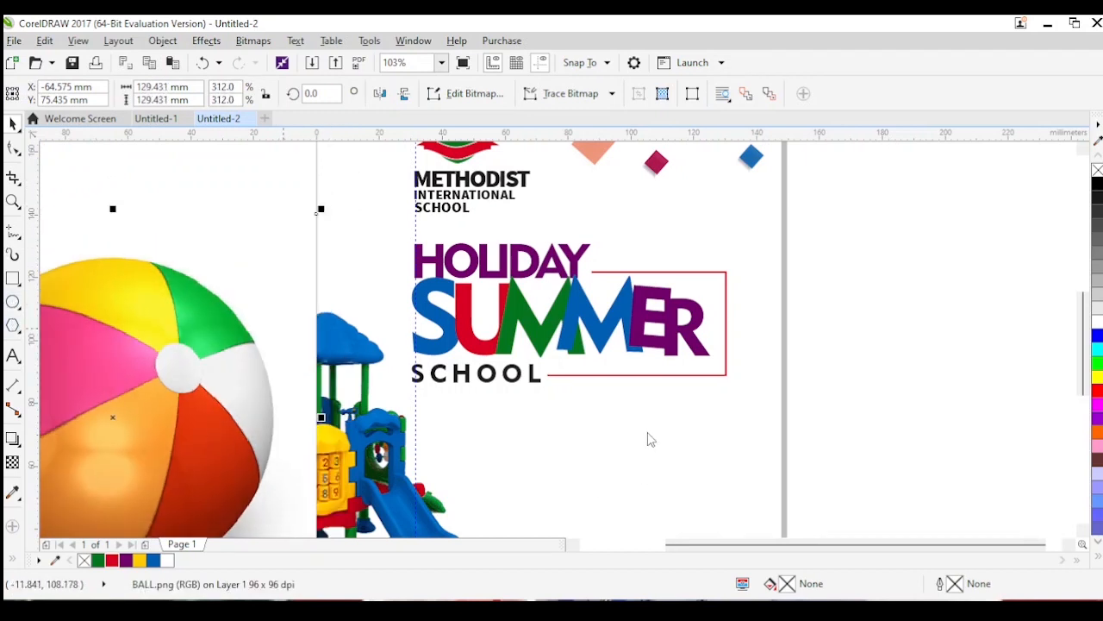
# Draw an ellipse about 35.8 mm wide and 30.4 mm high just below SCHOOL, next to the playground slide.
pyautogui.press('F7')
pyautogui.moveTo(470, 388); pyautogui.dragTo(583, 484)
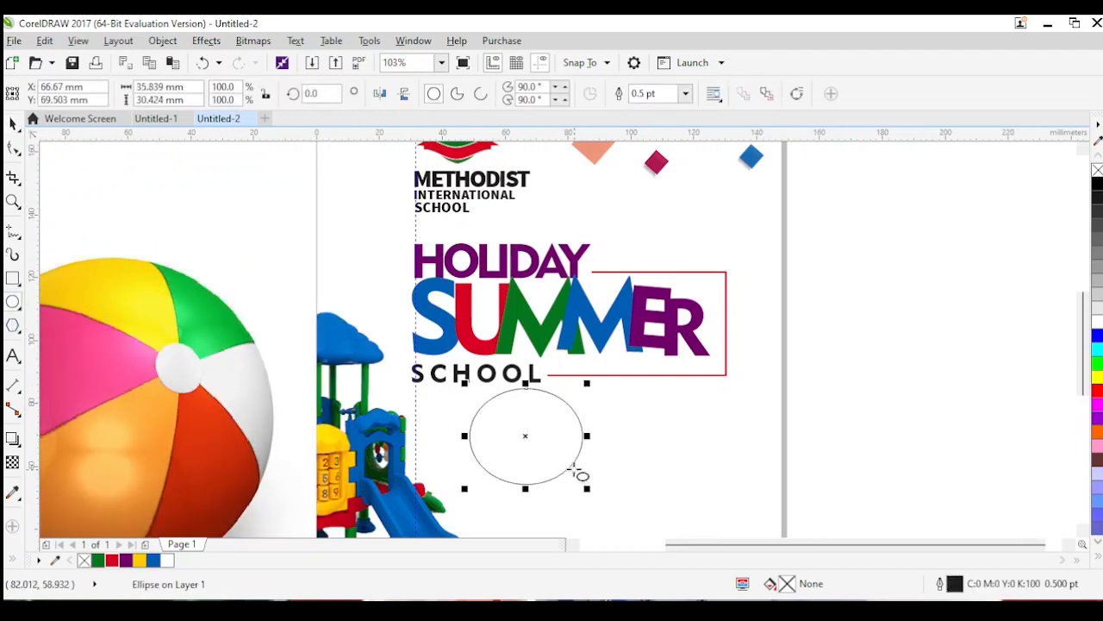
pyautogui.press('space')
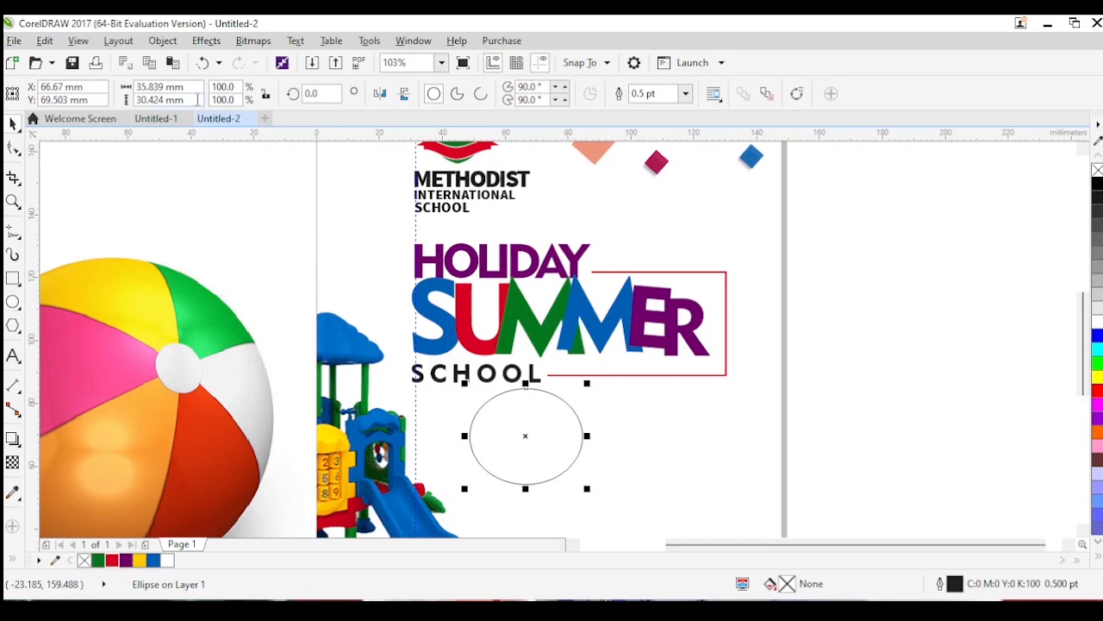
# Make the ellipse below SCHOOL a perfect circle by copying its width value of 35.839 mm into its height.
pyautogui.moveTo(178, 86); pyautogui.dragTo(135, 87)
pyautogui.hotkey('ctrl', 'c')
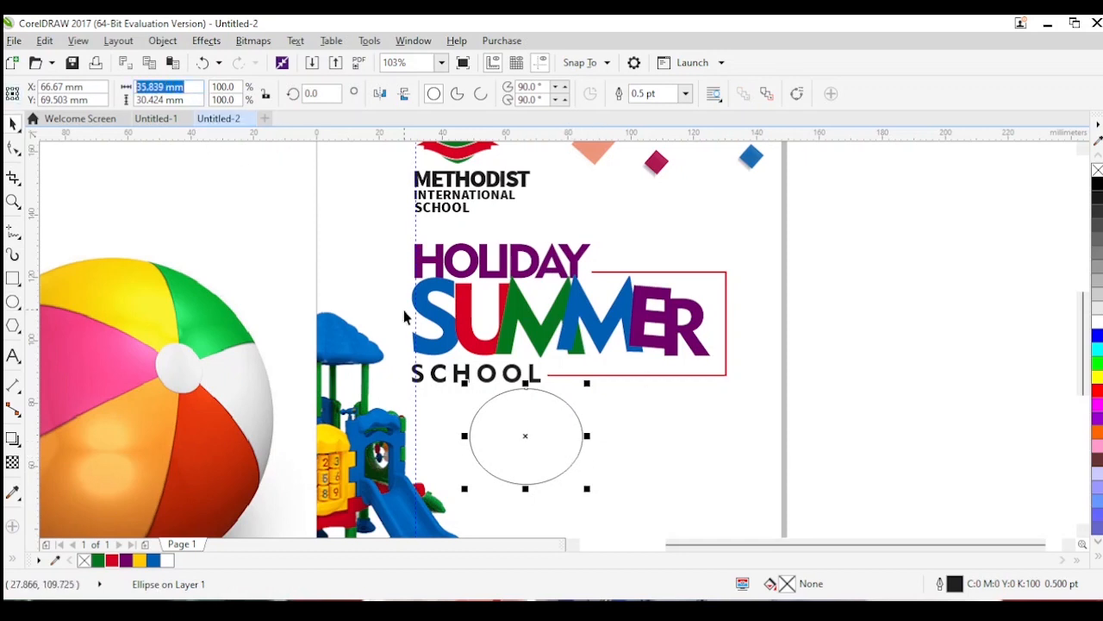
pyautogui.press('Tab')
pyautogui.hotkey('ctrl', 'v')
pyautogui.press('Return')
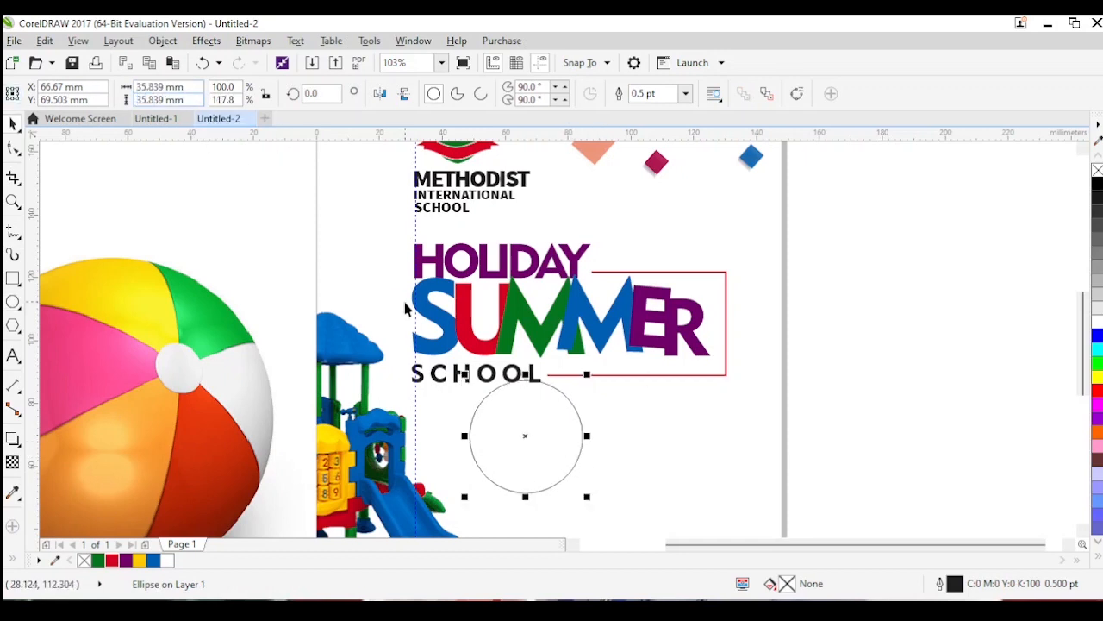
# Shrink the circle to about 25.3 mm below SCHOOL and add a concentric inner copy about 22.9 mm across.
pyautogui.moveTo(553, 420); pyautogui.dragTo(511, 438)
pyautogui.moveTo(539, 394); pyautogui.dragTo(525, 414)
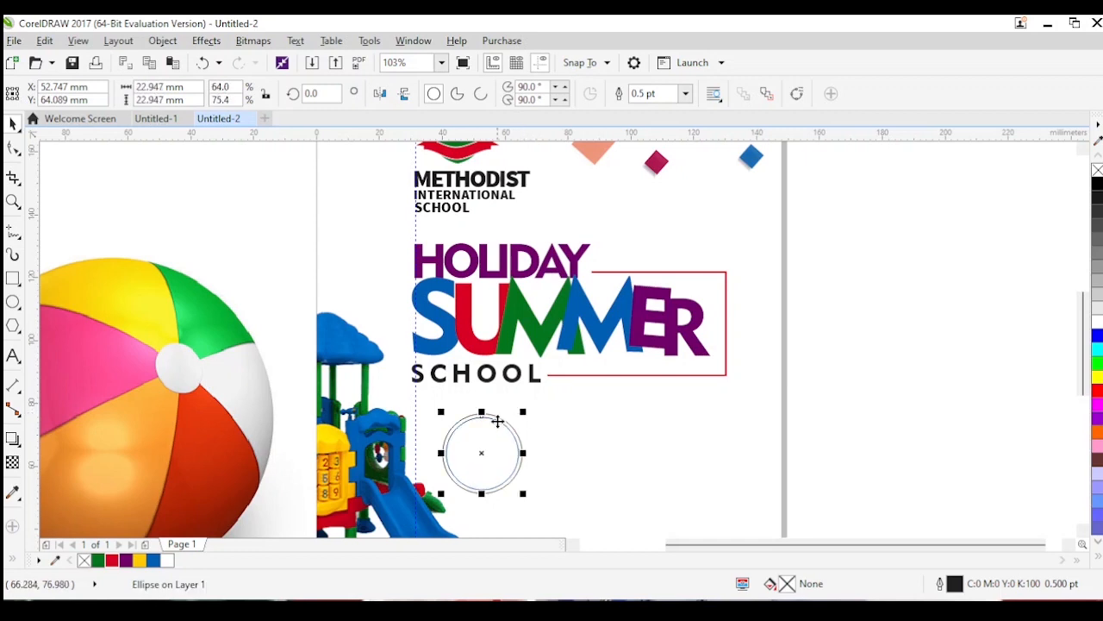
# Fill the outer circle red (#D80023) and the inner circle white, and remove the outlines of both to form a ring.
pyautogui.hotkey('ctrl', 'z')
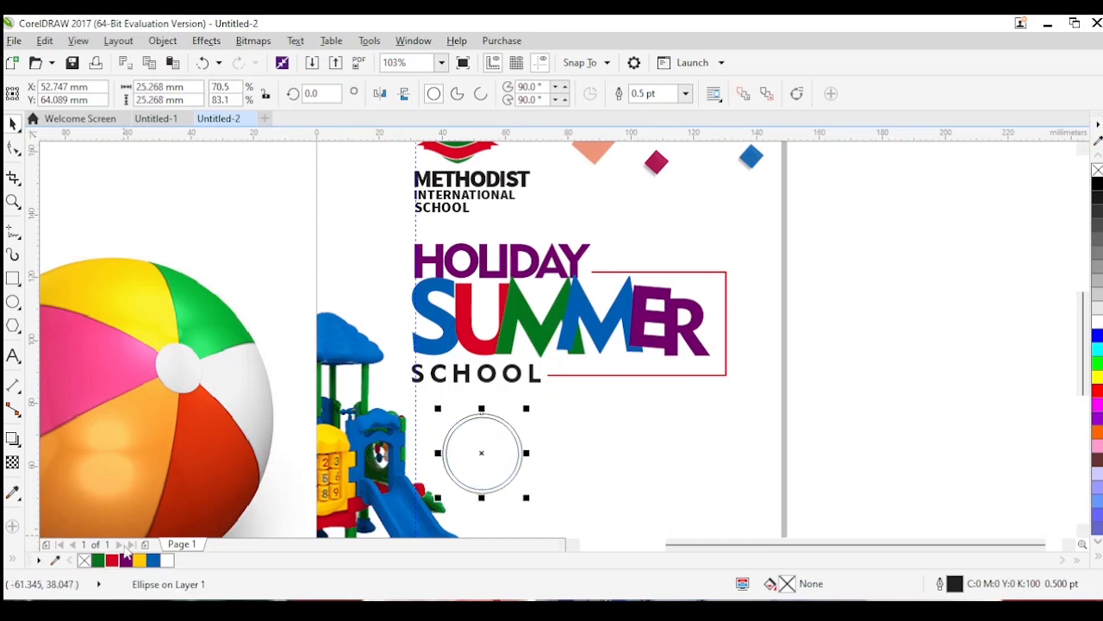
pyautogui.click(114, 560)
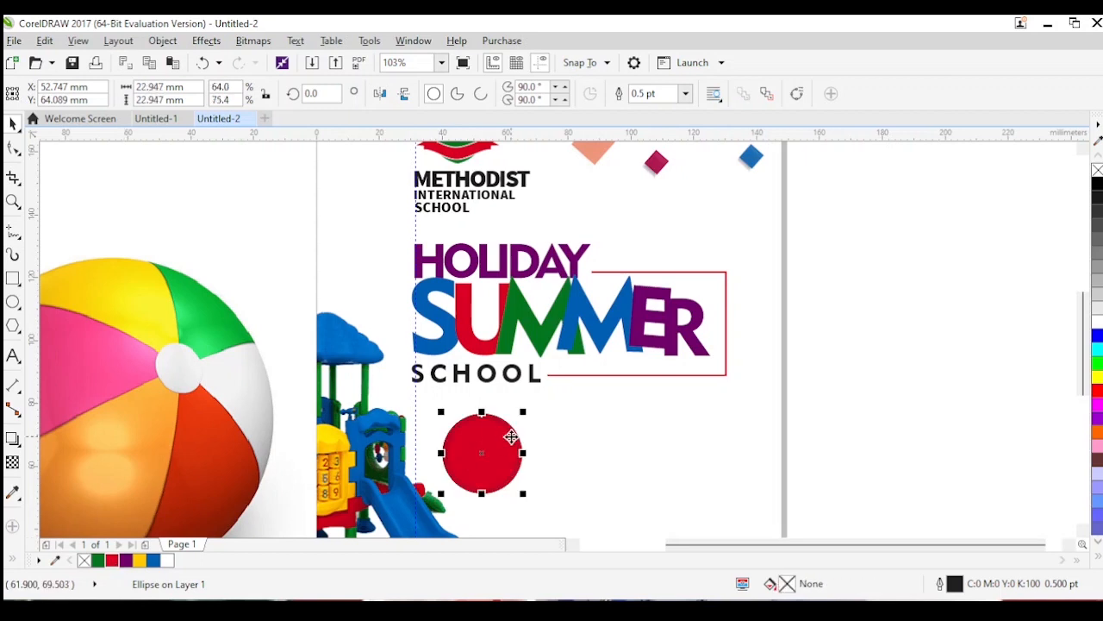
pyautogui.click(1097, 321)
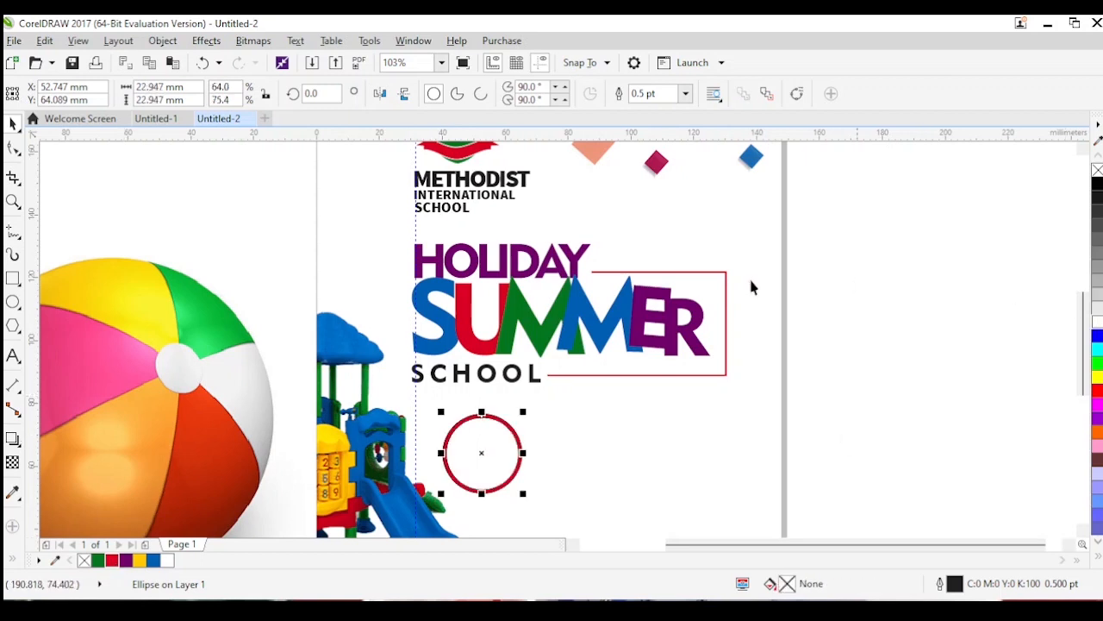
pyautogui.keyDown('shift'); pyautogui.click(508, 423); pyautogui.keyUp('shift')
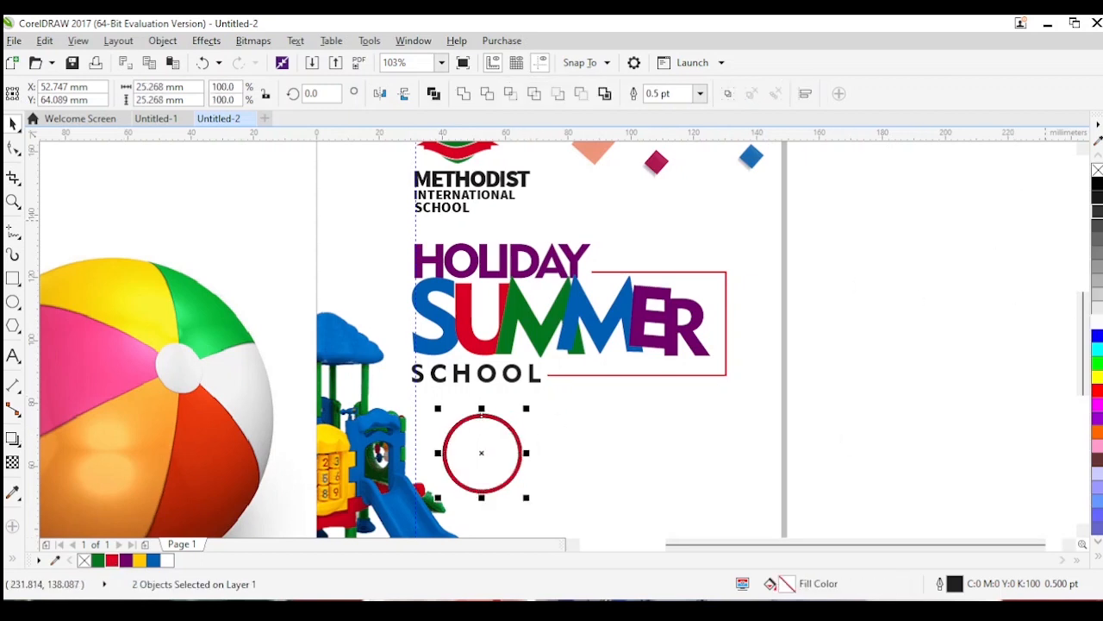
pyautogui.click(863, 382)
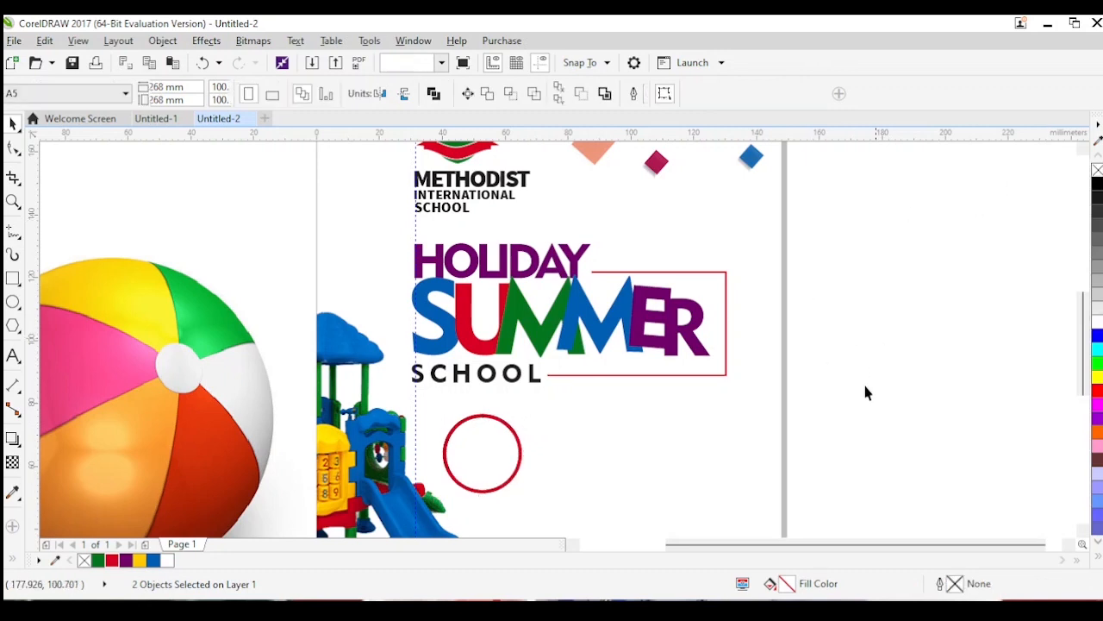
# Try to slice the red ring diagonally with the Knife tool.
pyautogui.click(503, 423)
pyautogui.click(500, 416)
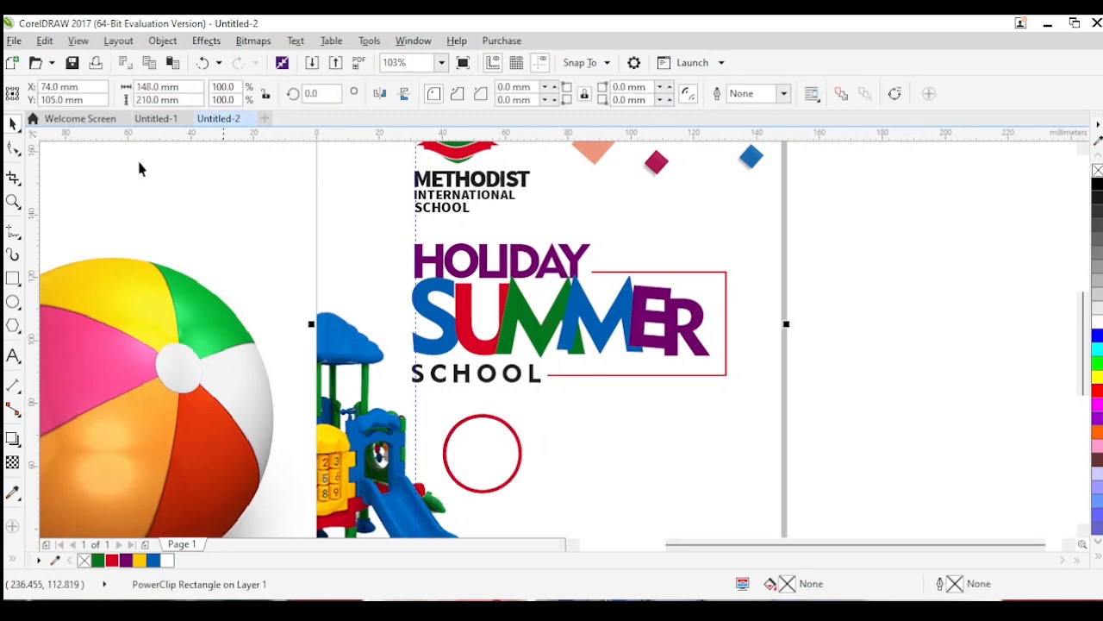
pyautogui.click(17, 184)
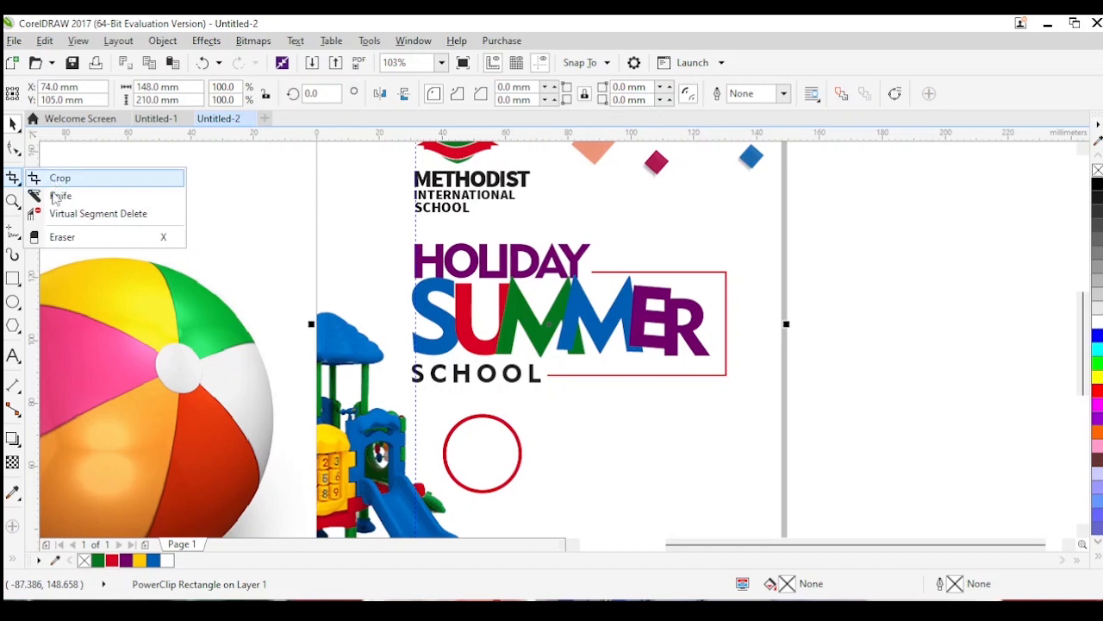
pyautogui.click(45, 198)
pyautogui.moveTo(454, 395); pyautogui.dragTo(536, 507)
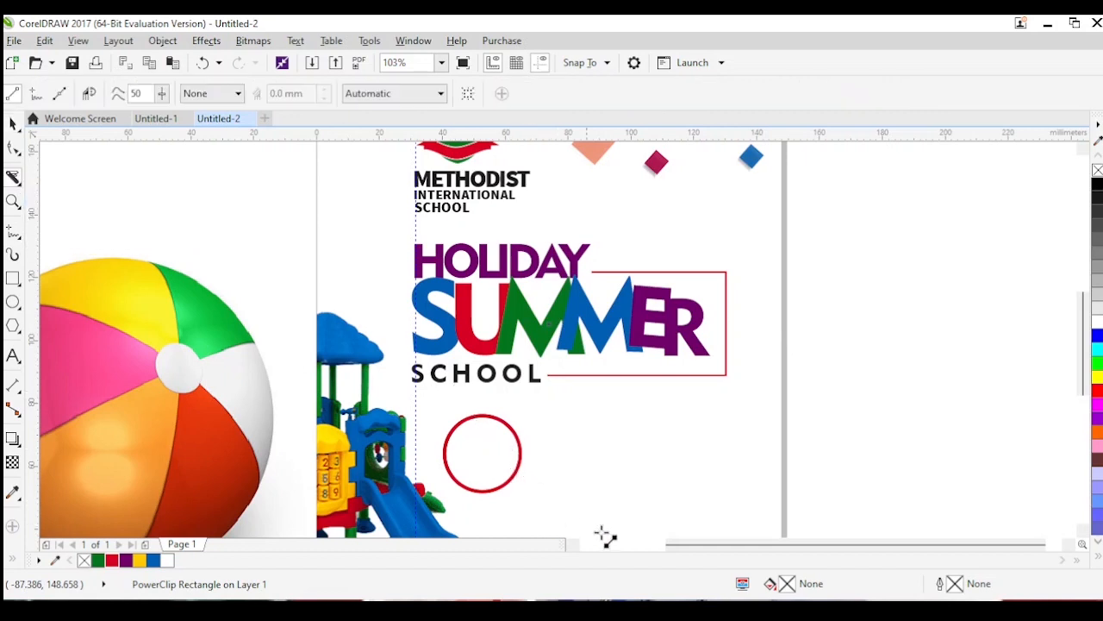
pyautogui.press('space')
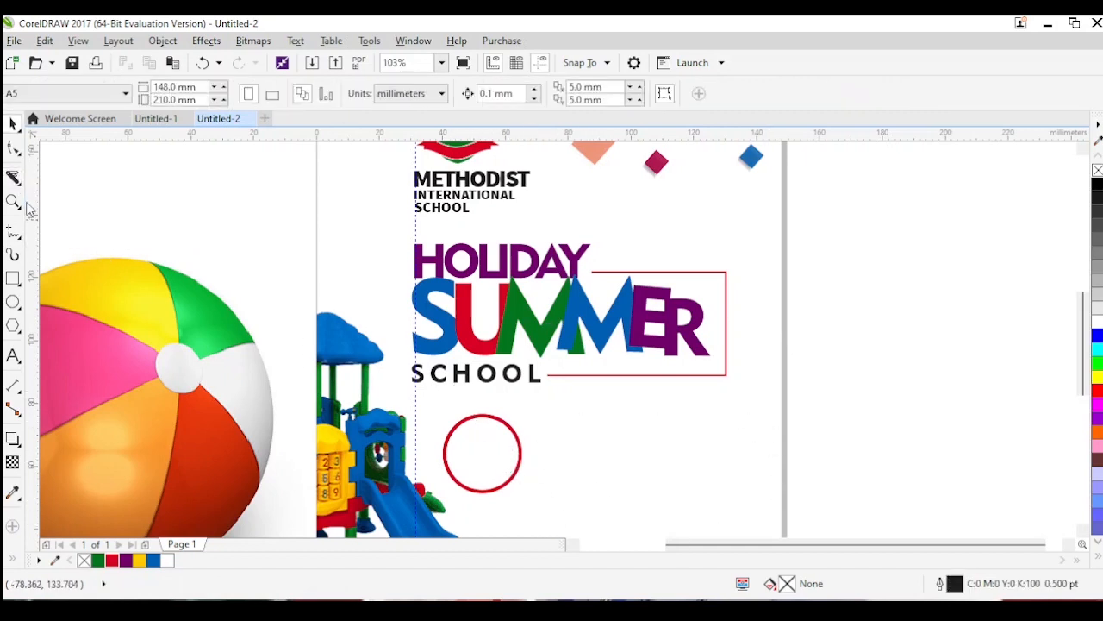
# Try cutting the ring's circles diagonally near their lower-left edge with the Knife, delete the larger white piece and undo that deletion.
pyautogui.click(13, 178)
pyautogui.moveTo(417, 399); pyautogui.dragTo(516, 521)
pyautogui.press('space')
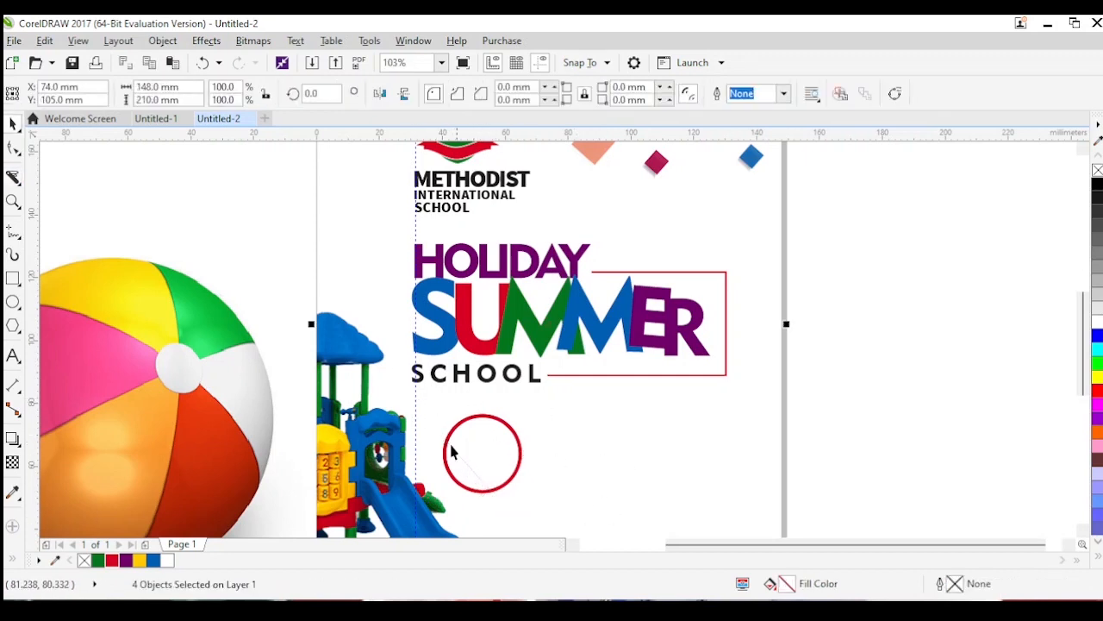
pyautogui.click(483, 451)
pyautogui.press('Delete')
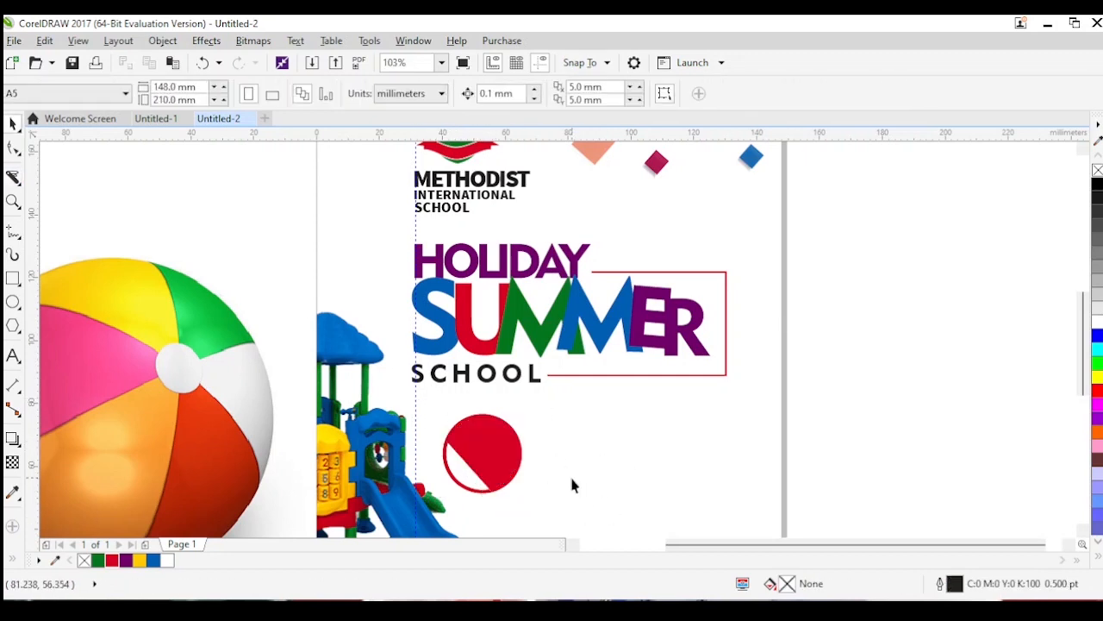
pyautogui.hotkey('ctrl', 'z')
# Try moving the larger white piece of the cut inner circle and undo the move.
pyautogui.press('z')
pyautogui.moveTo(336, 389); pyautogui.dragTo(608, 513)
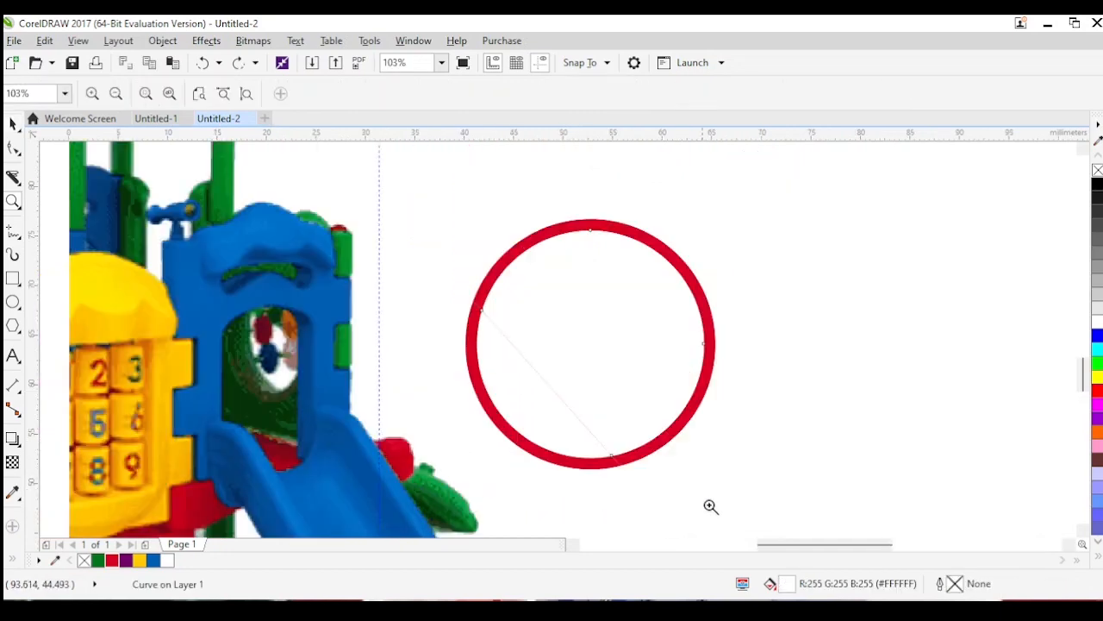
pyautogui.press('space')
pyautogui.click(585, 398)
pyautogui.moveTo(663, 358); pyautogui.dragTo(672, 360)
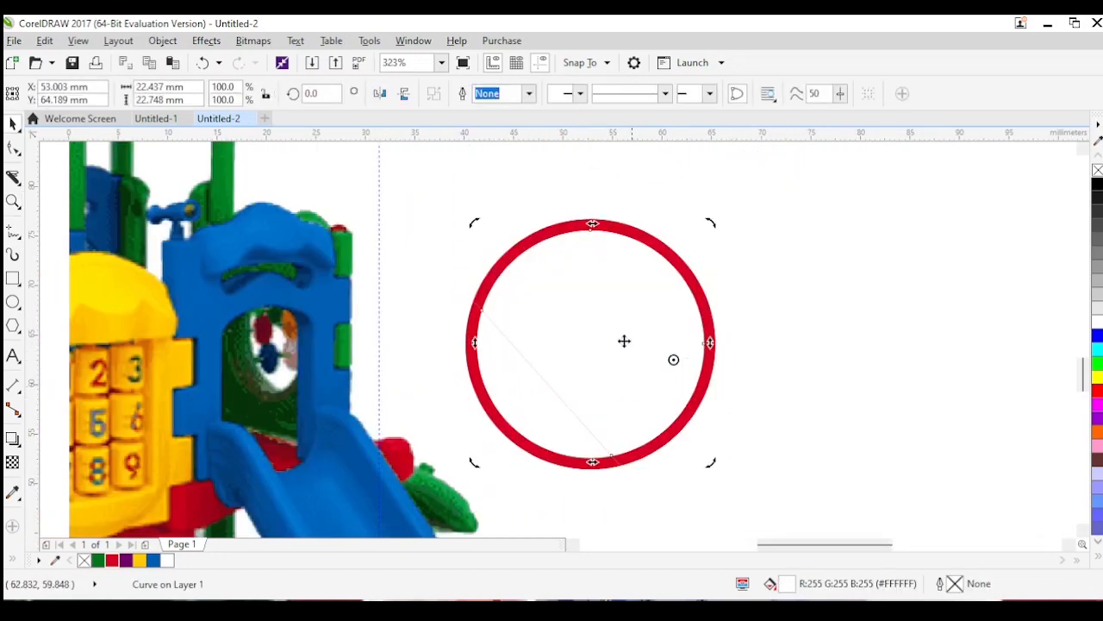
pyautogui.moveTo(607, 324); pyautogui.dragTo(666, 347)
pyautogui.hotkey('ctrl', 'z')
pyautogui.hotkey('ctrl', 'z')
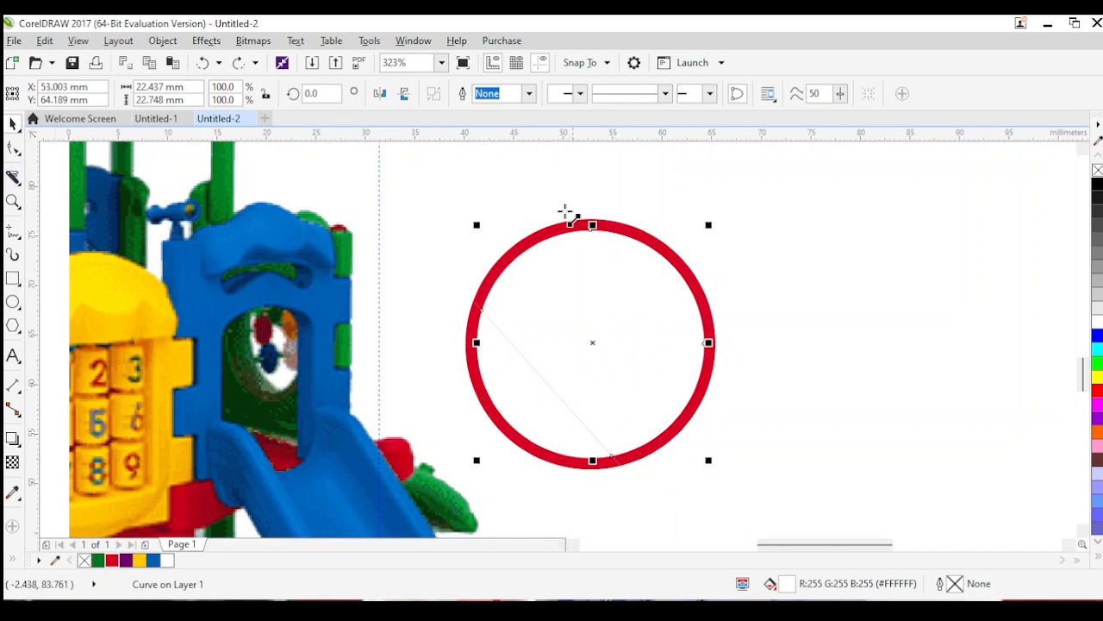
# Make a second diagonal Knife cut across the upper-right part of the ring and delete the white strip between the cuts.
pyautogui.moveTo(507, 192); pyautogui.dragTo(726, 436)
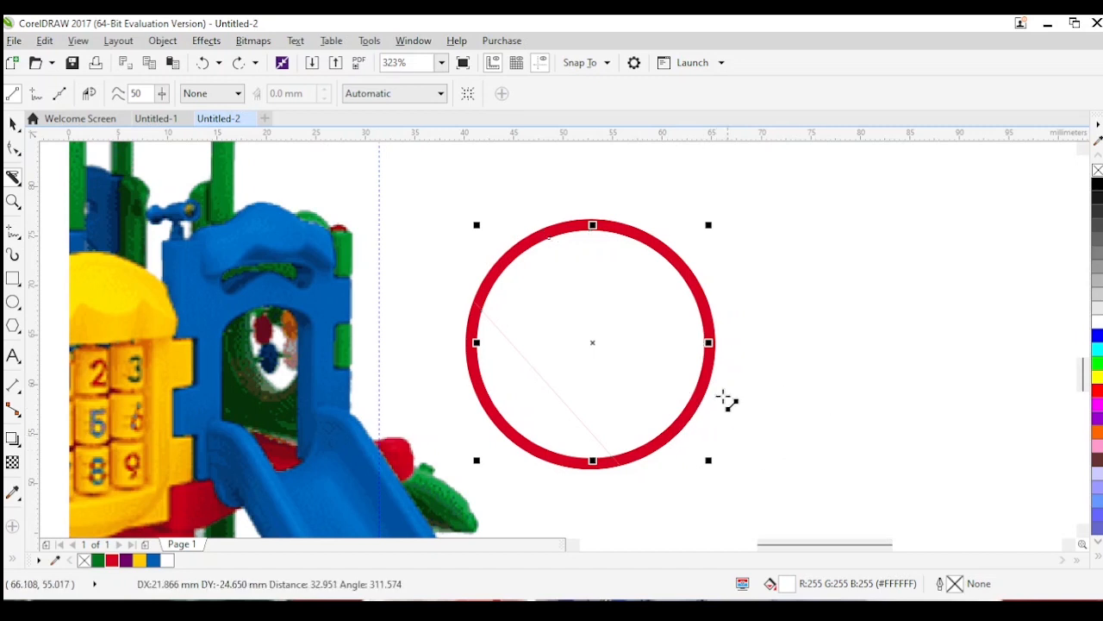
pyautogui.press('space')
pyautogui.click(539, 348)
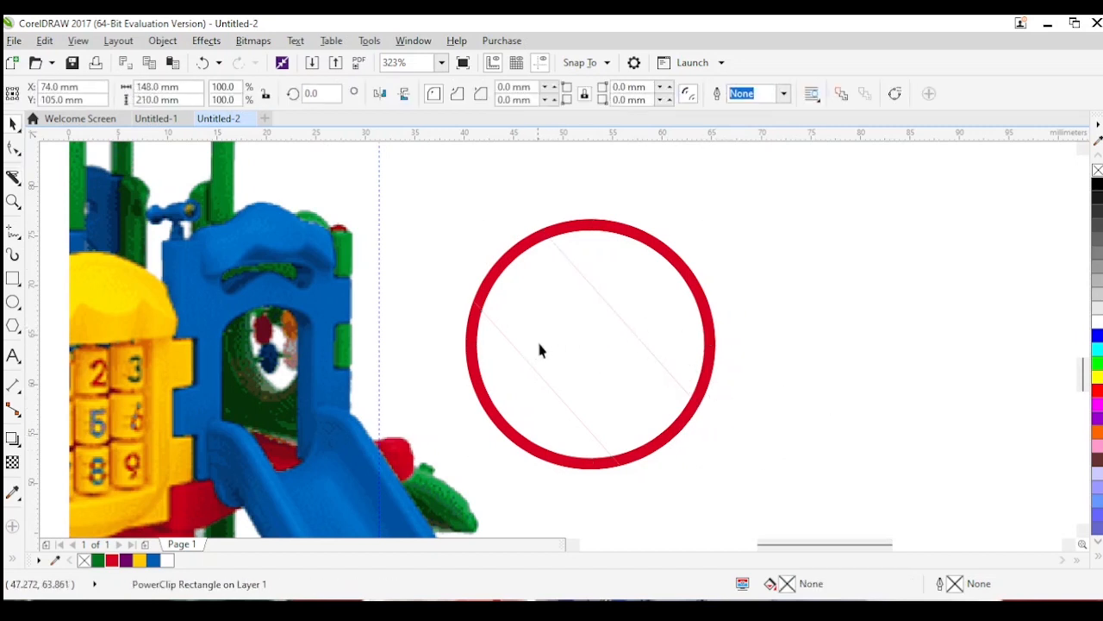
pyautogui.click(571, 338)
pyautogui.press('Delete')
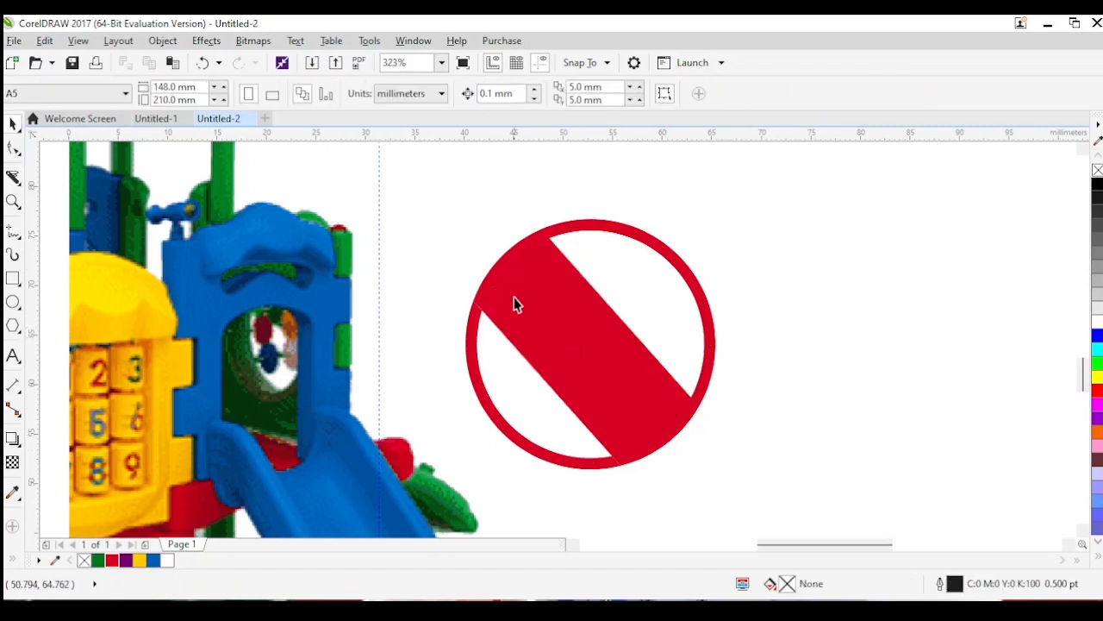
# Undo the strip deletion and the Knife cuts on the ring.
pyautogui.click(532, 309)
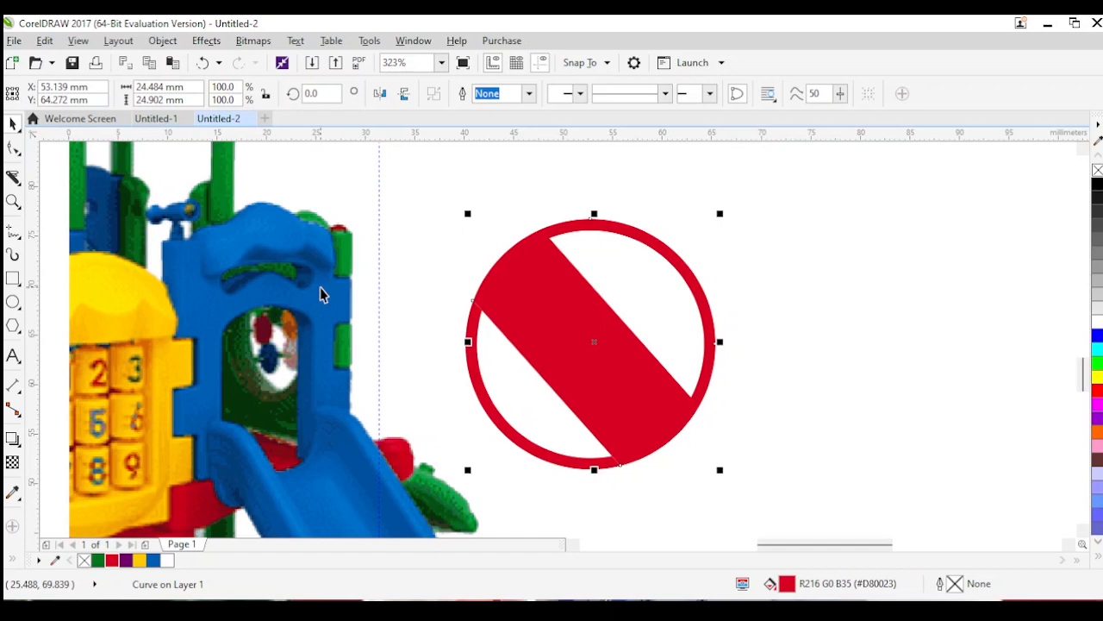
pyautogui.press('Delete')
pyautogui.click(570, 296)
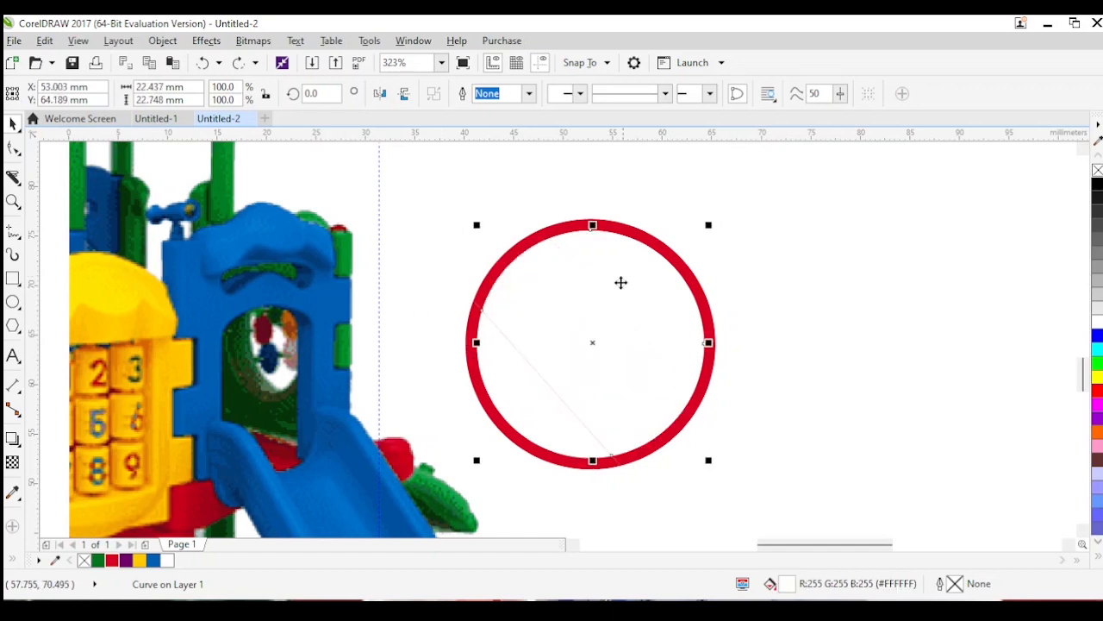
pyautogui.press('Delete')
pyautogui.click(555, 295)
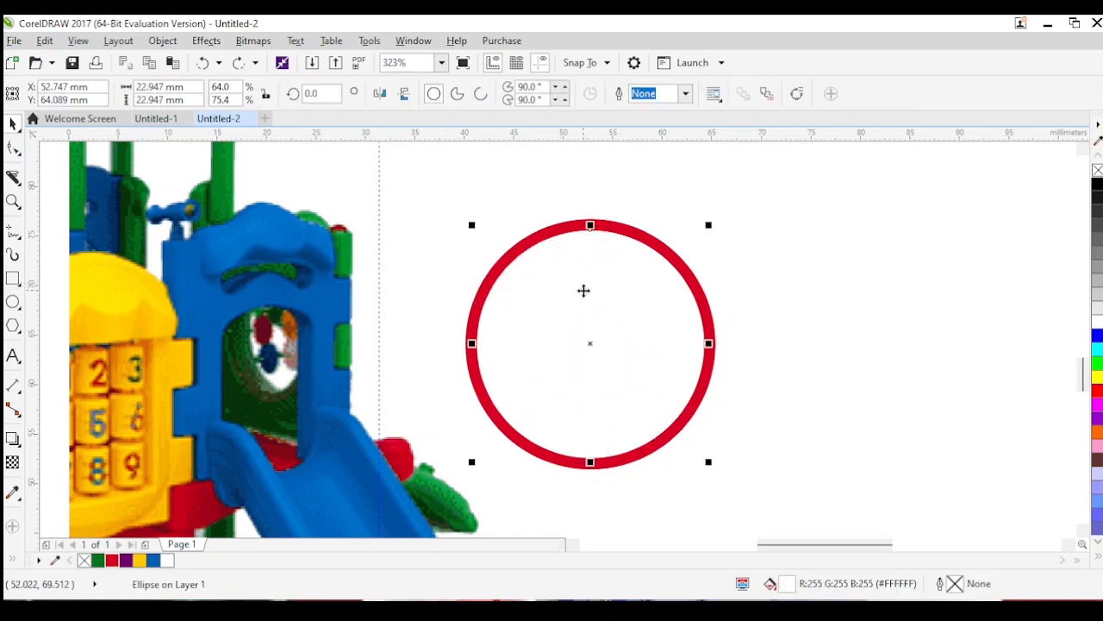
pyautogui.press('Delete')
pyautogui.moveTo(607, 287); pyautogui.dragTo(624, 284)
pyautogui.hotkey('ctrl', 'z')
# Draw a rectangle centred over the ring, resize it to about 15.8 mm by 32.4 mm and rotate it 45°.
pyautogui.click(13, 279)
pyautogui.moveTo(414, 175); pyautogui.dragTo(515, 440)
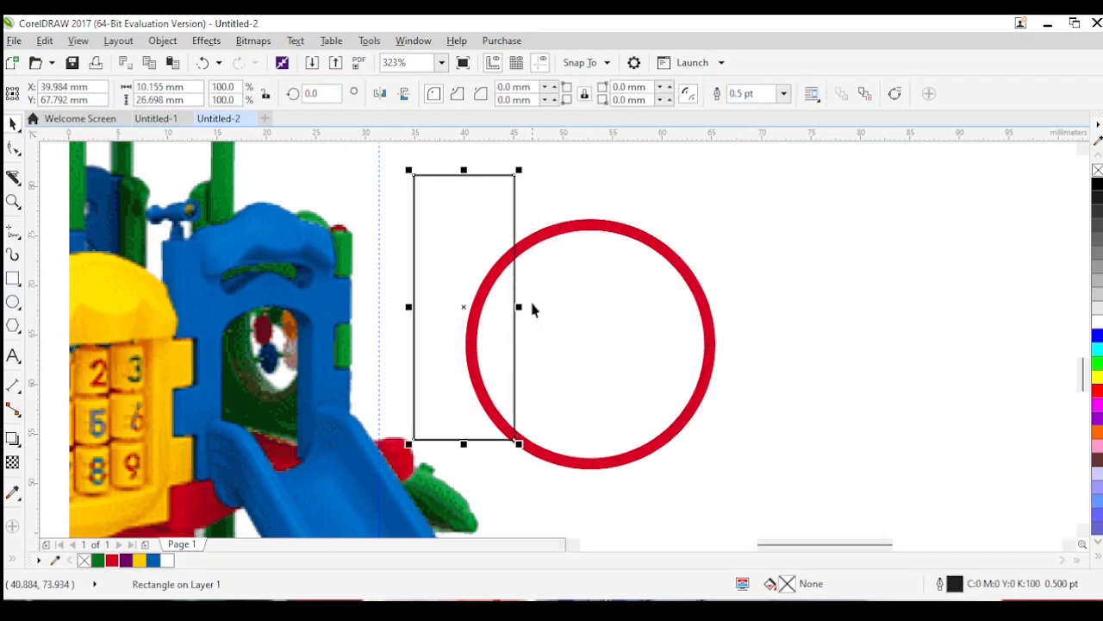
pyautogui.moveTo(513, 289); pyautogui.dragTo(627, 299)
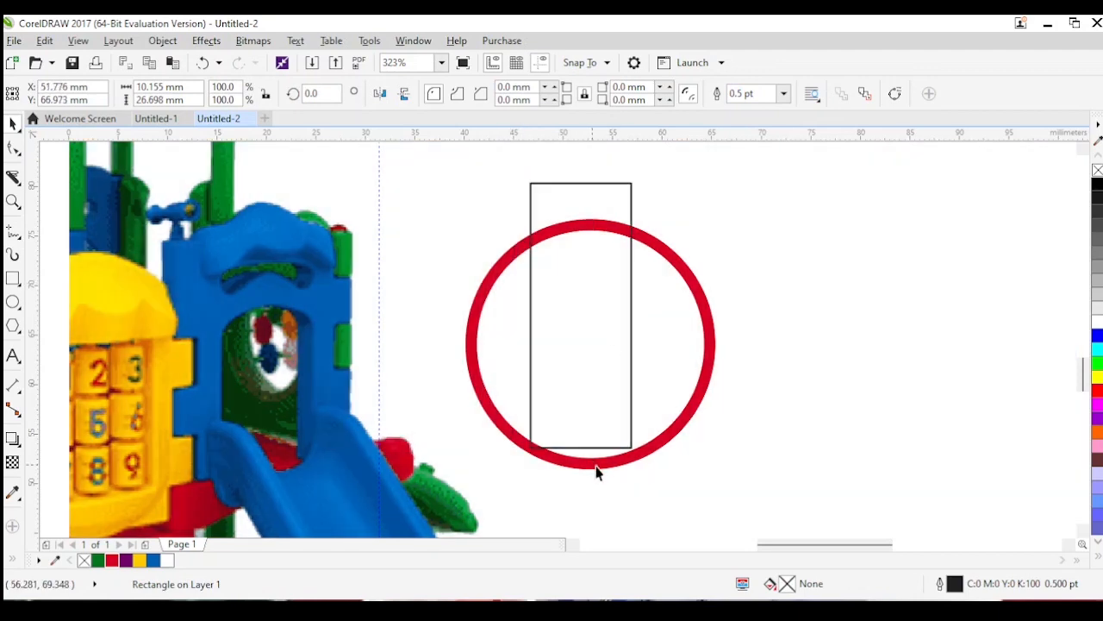
pyautogui.moveTo(631, 452); pyautogui.dragTo(707, 507)
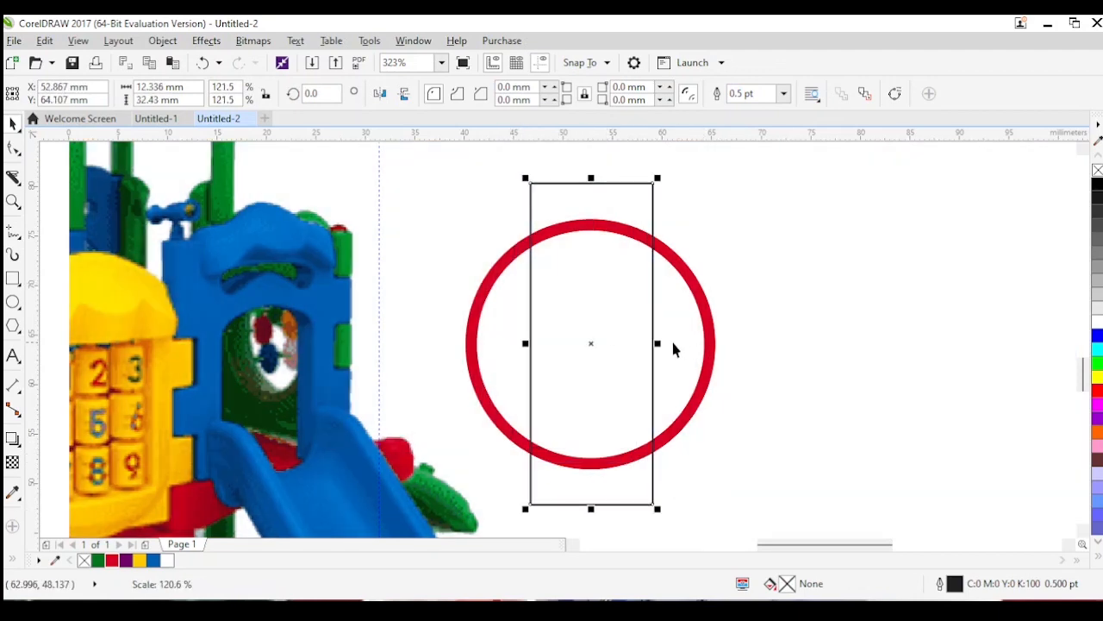
pyautogui.moveTo(657, 344); pyautogui.dragTo(678, 342)
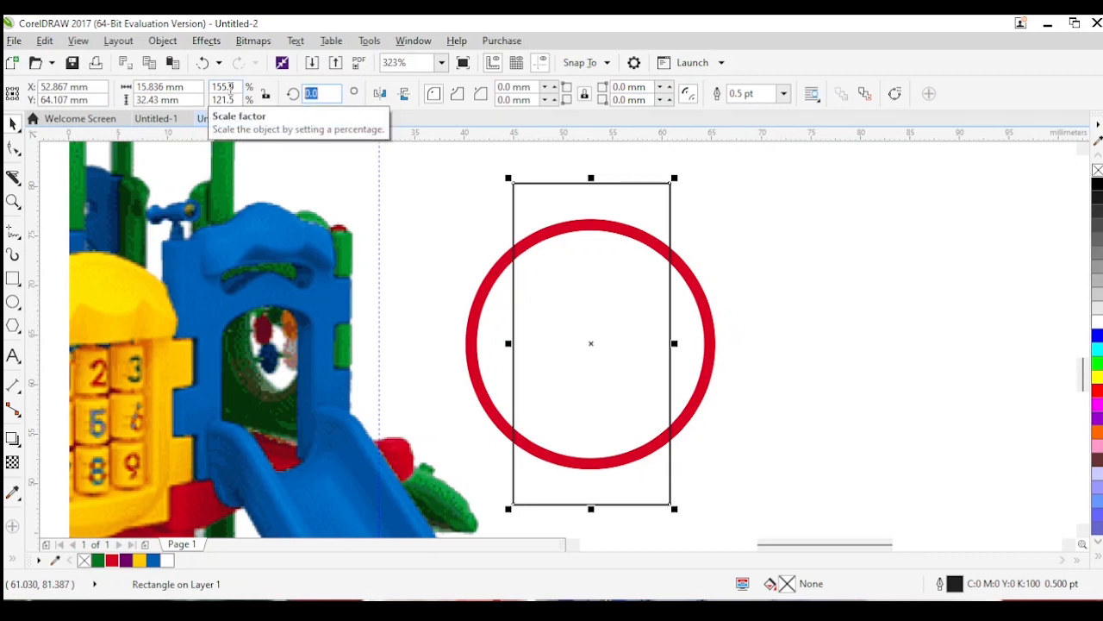
pyautogui.press('Return')
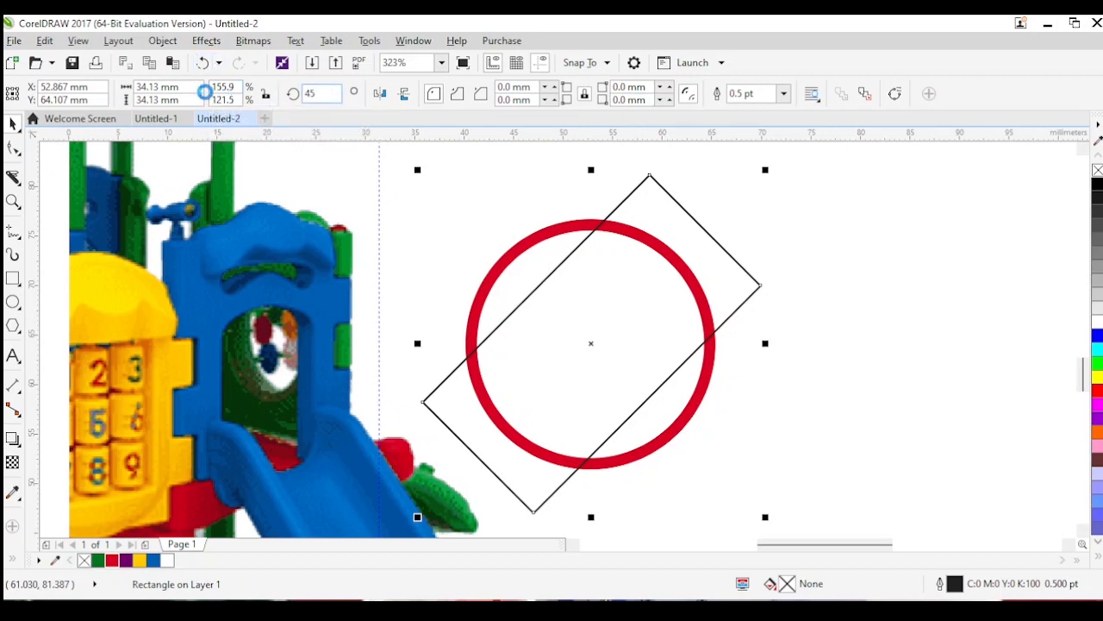
pyautogui.press('Return')
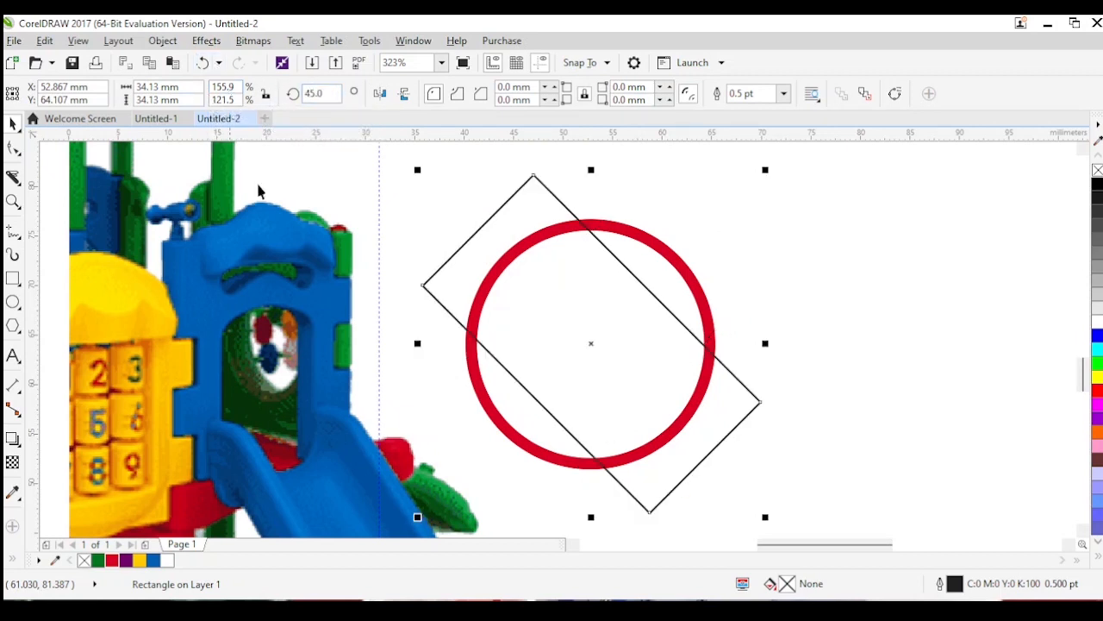
# Trim the ring into two opposite arcs using the rotated rectangle, and delete the rectangle.
pyautogui.keyDown('shift'); pyautogui.click(620, 248); pyautogui.keyUp('shift')
pyautogui.keyDown('shift'); pyautogui.click(546, 233); pyautogui.keyUp('shift')
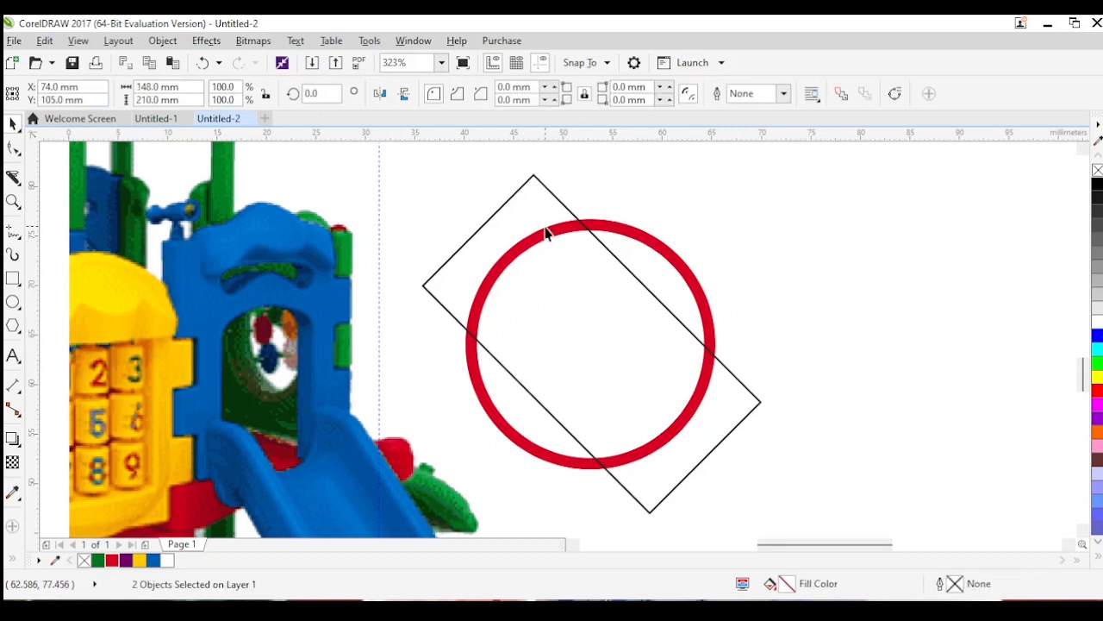
pyautogui.keyDown('shift'); pyautogui.click(642, 250); pyautogui.keyUp('shift')
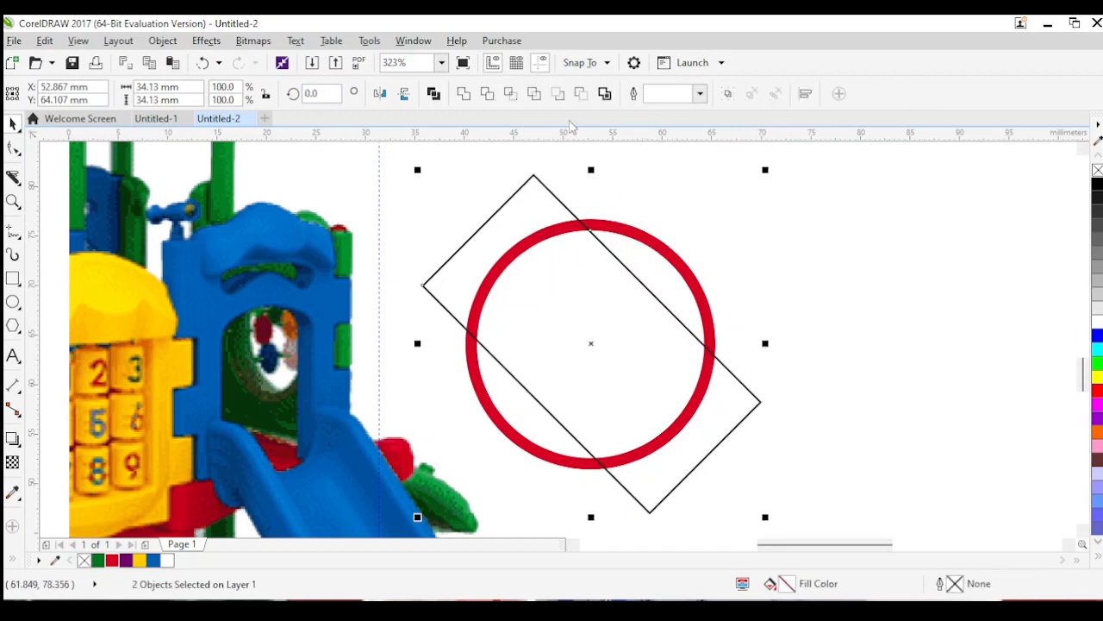
pyautogui.keyDown('shift'); pyautogui.click(566, 218); pyautogui.keyUp('shift')
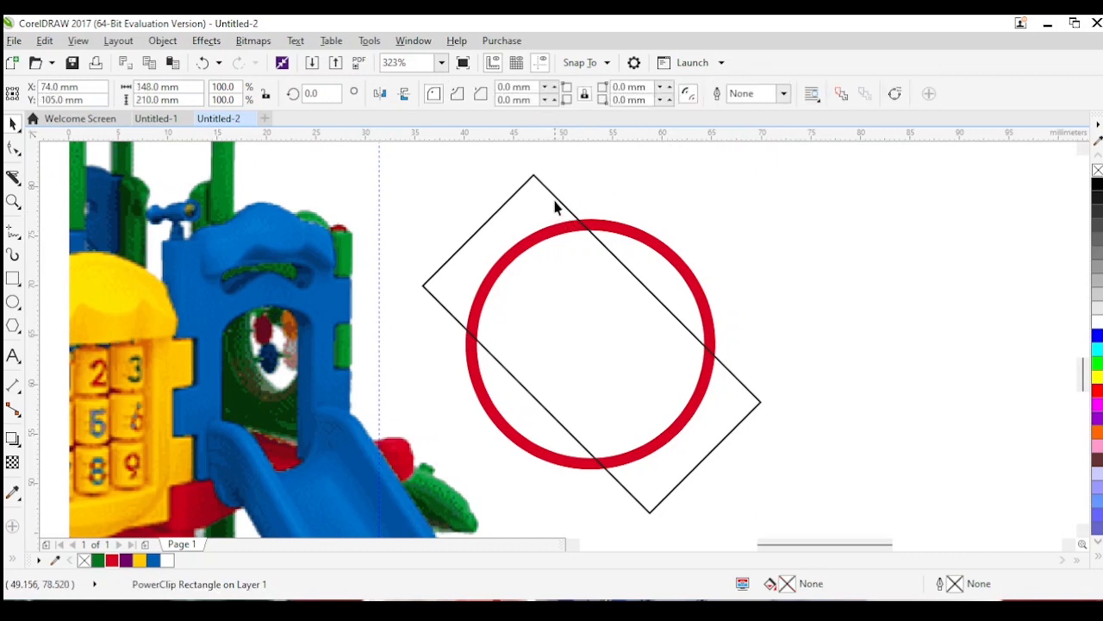
pyautogui.keyDown('shift'); pyautogui.click(624, 229); pyautogui.keyUp('shift')
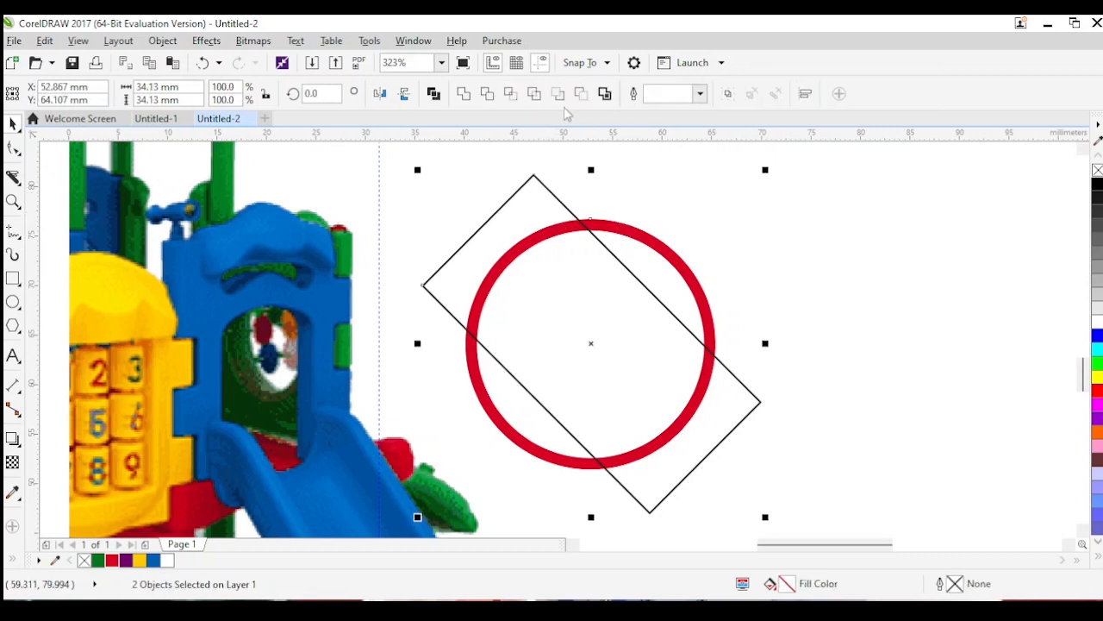
pyautogui.click(488, 95)
pyautogui.click(776, 216)
pyautogui.click(584, 261)
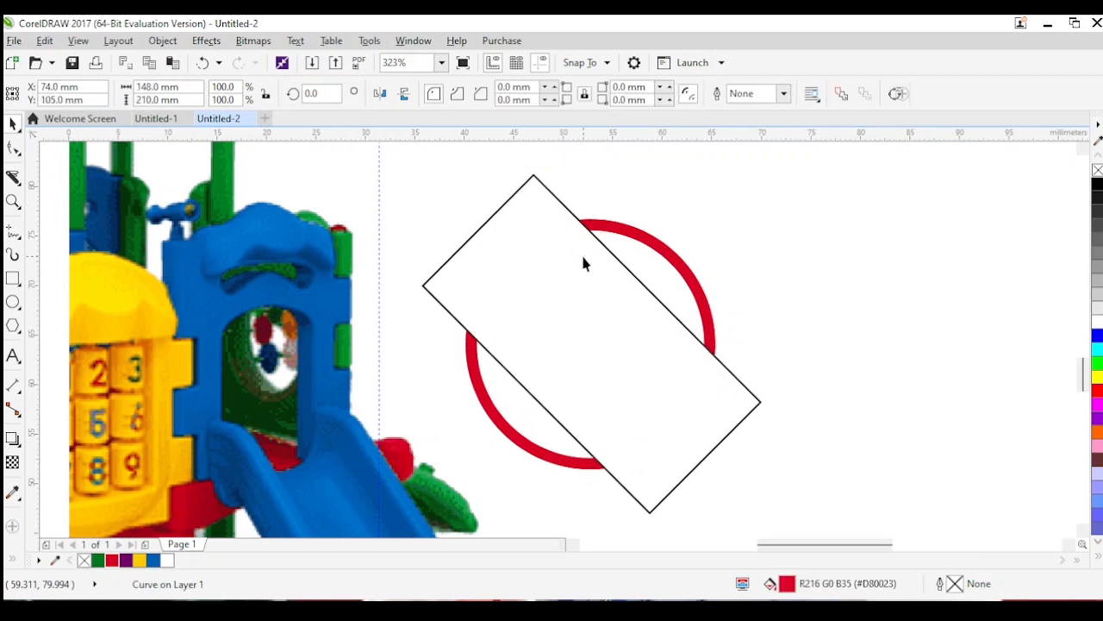
pyautogui.press('Delete')
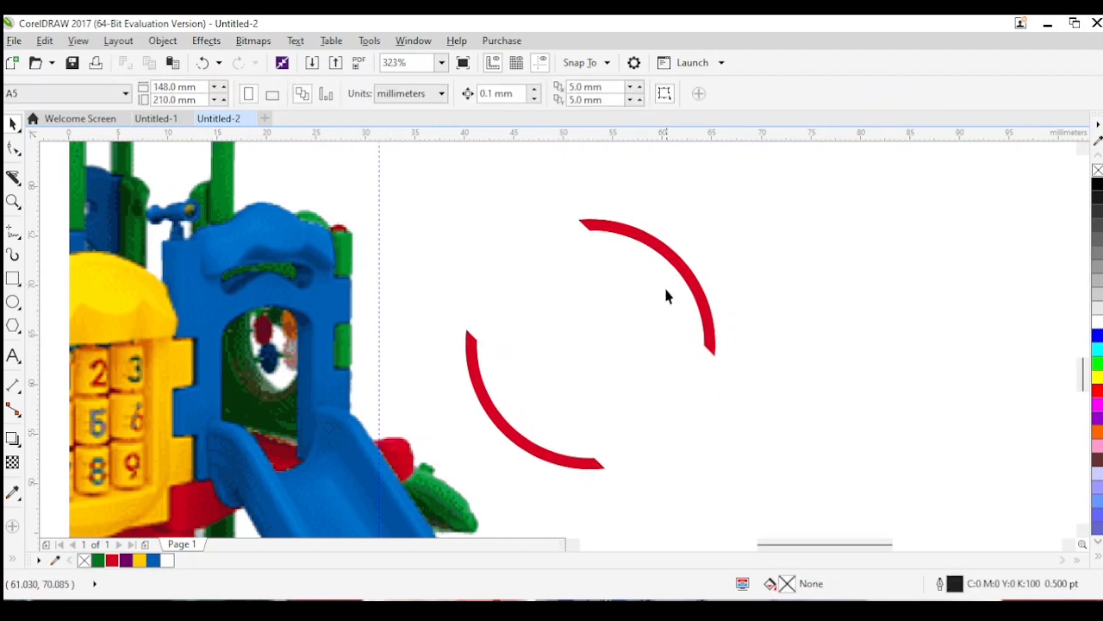
# Enlarge the white inner circle to about 23.3 mm and add a smaller concentric copy about 20.3 mm wide inside the red arcs.
pyautogui.click(669, 260)
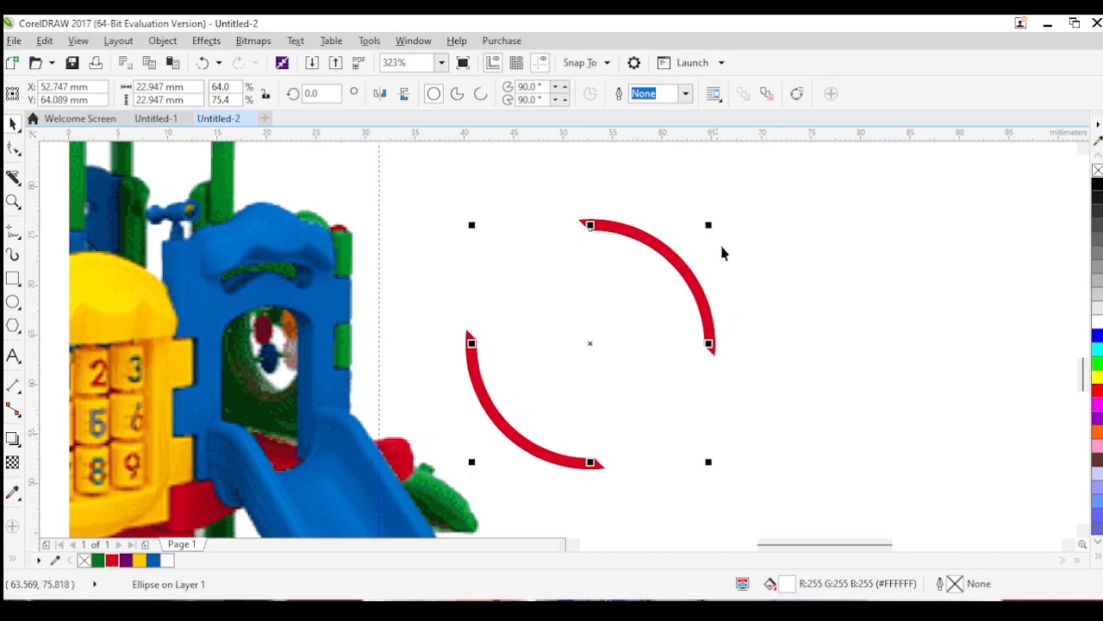
pyautogui.moveTo(711, 228); pyautogui.dragTo(697, 233)
pyautogui.click(763, 297)
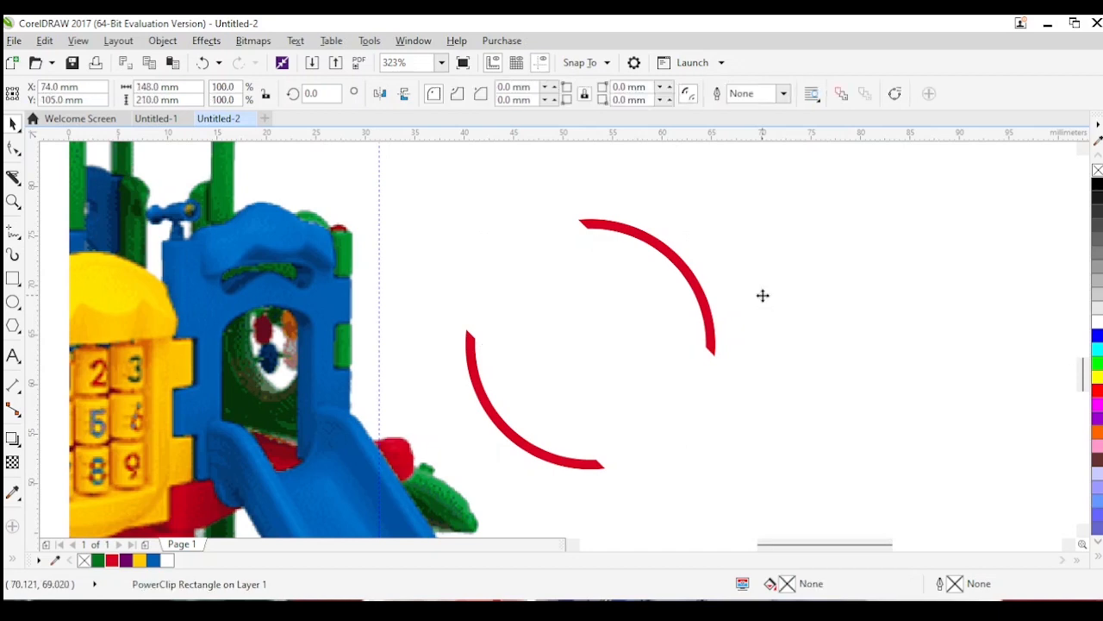
# PowerClip the beach ball image into the smaller circle inside the red arcs.
pyautogui.scroll(-3, 763, 295)
pyautogui.moveTo(303, 288); pyautogui.dragTo(674, 316)
pyautogui.click(712, 364)
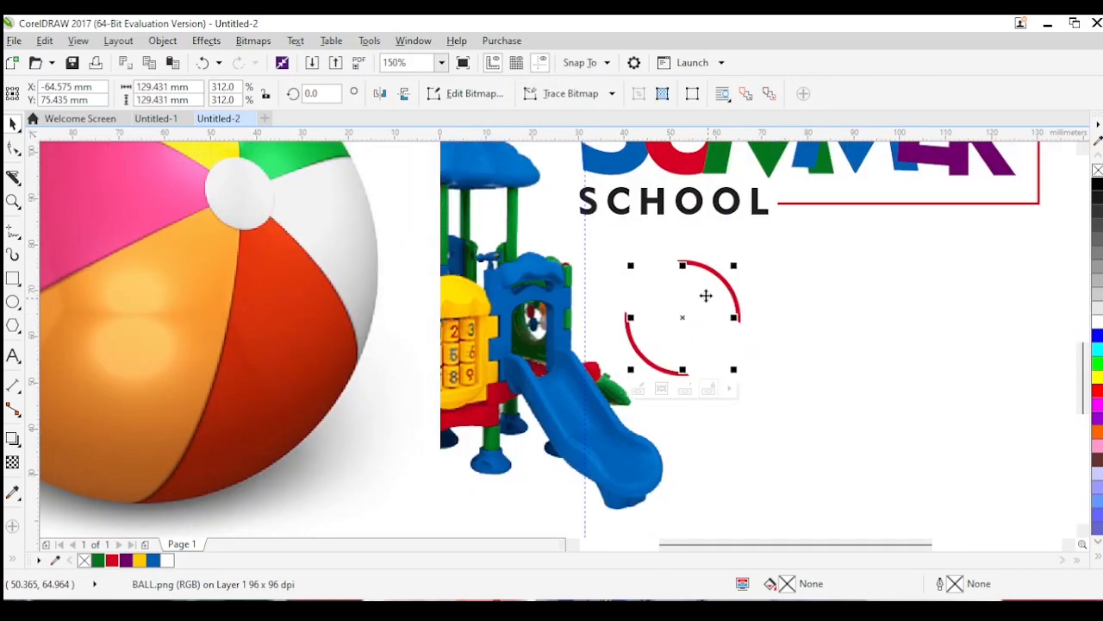
# Edit the PowerClip contents to scale the ball image to about 22.4 mm, centre it within the circle and finish editing.
pyautogui.rightClick(683, 297)
pyautogui.click(749, 150)
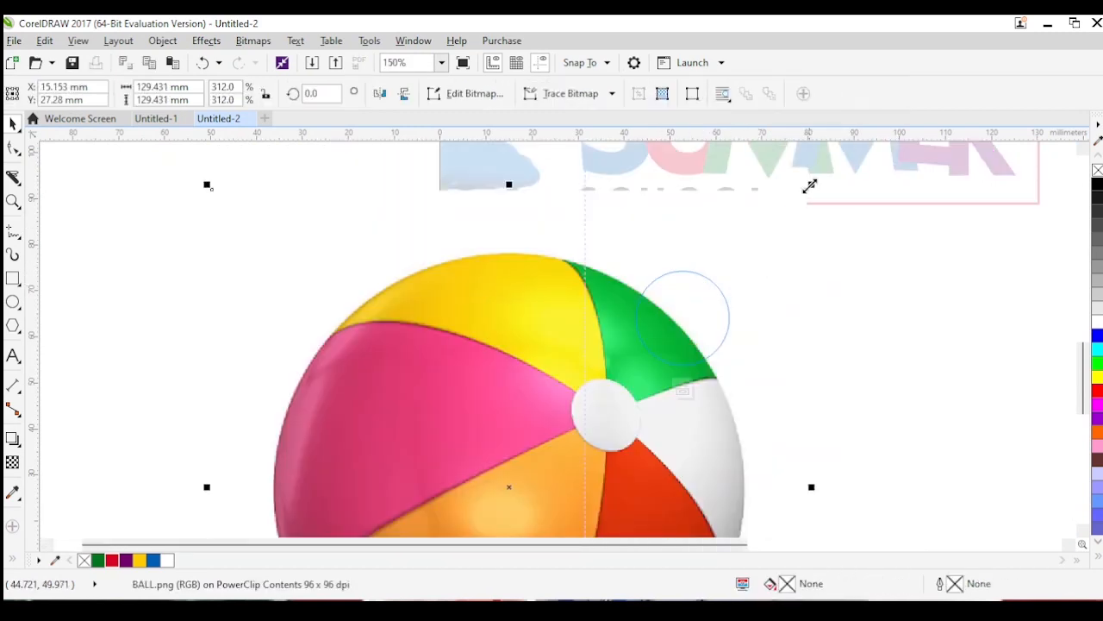
pyautogui.moveTo(810, 185); pyautogui.dragTo(593, 402)
pyautogui.moveTo(524, 469); pyautogui.dragTo(677, 320)
pyautogui.moveTo(753, 234); pyautogui.dragTo(717, 272)
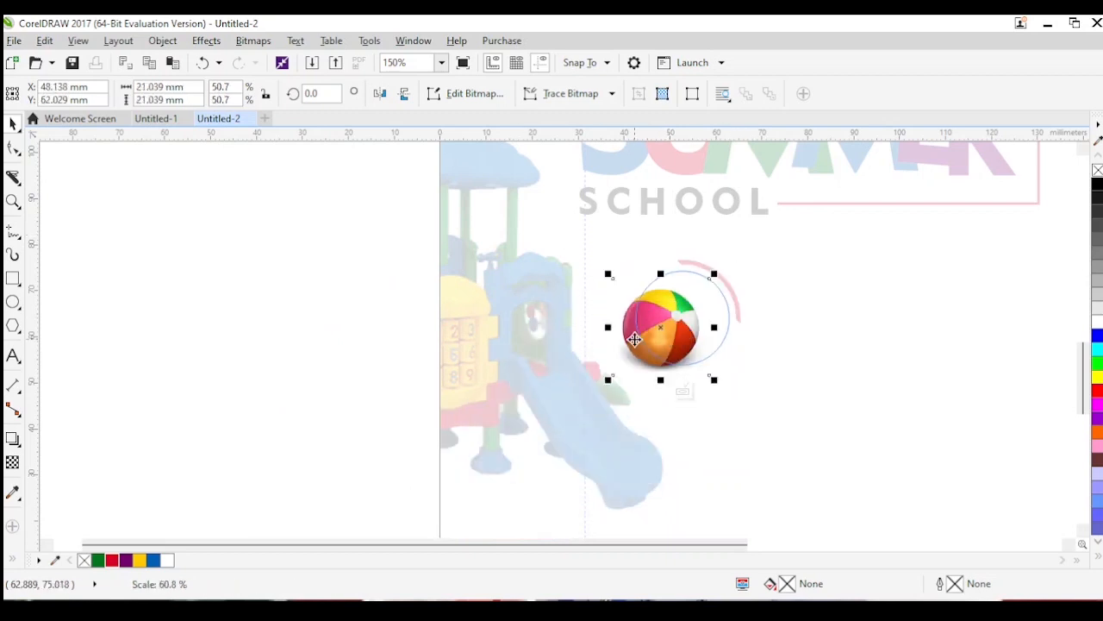
pyautogui.moveTo(636, 338); pyautogui.dragTo(658, 331)
pyautogui.moveTo(738, 372); pyautogui.dragTo(743, 374)
pyautogui.moveTo(689, 322); pyautogui.dragTo(694, 332)
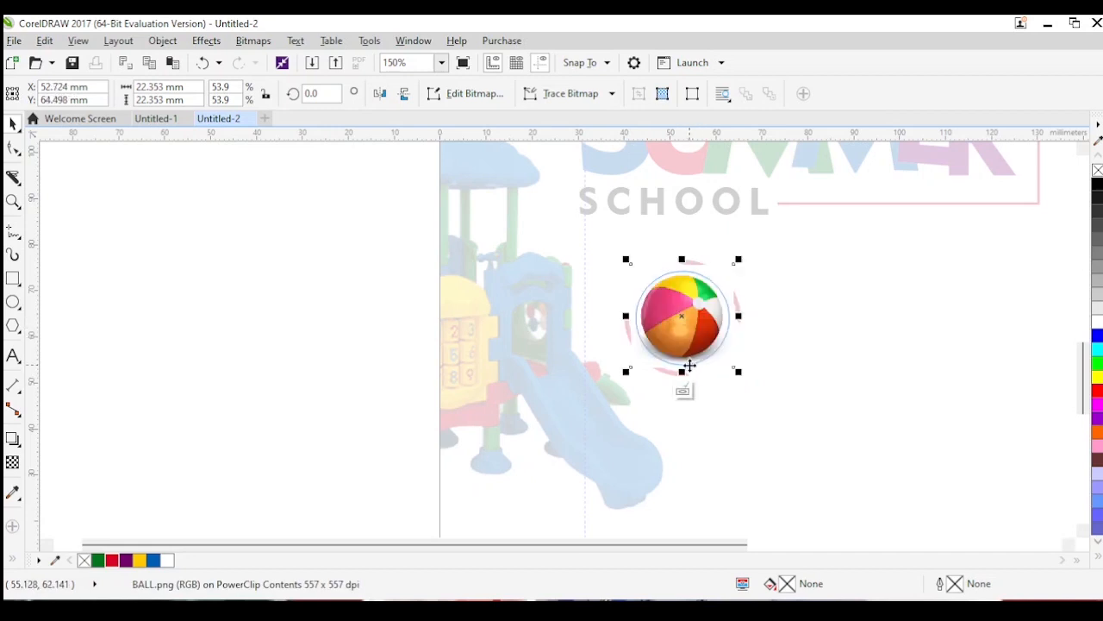
pyautogui.click(684, 388)
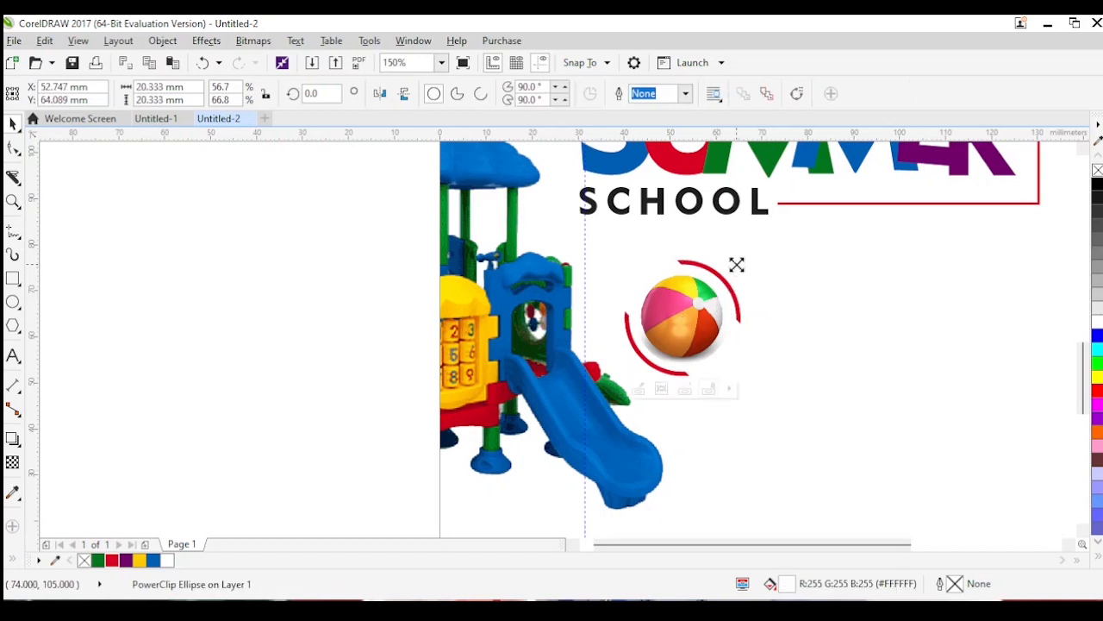
# Enlarge the clipped ball circle to about 21.2 mm and fill the larger circle behind it with a pale pink tint of the red.
pyautogui.moveTo(736, 264); pyautogui.dragTo(741, 261)
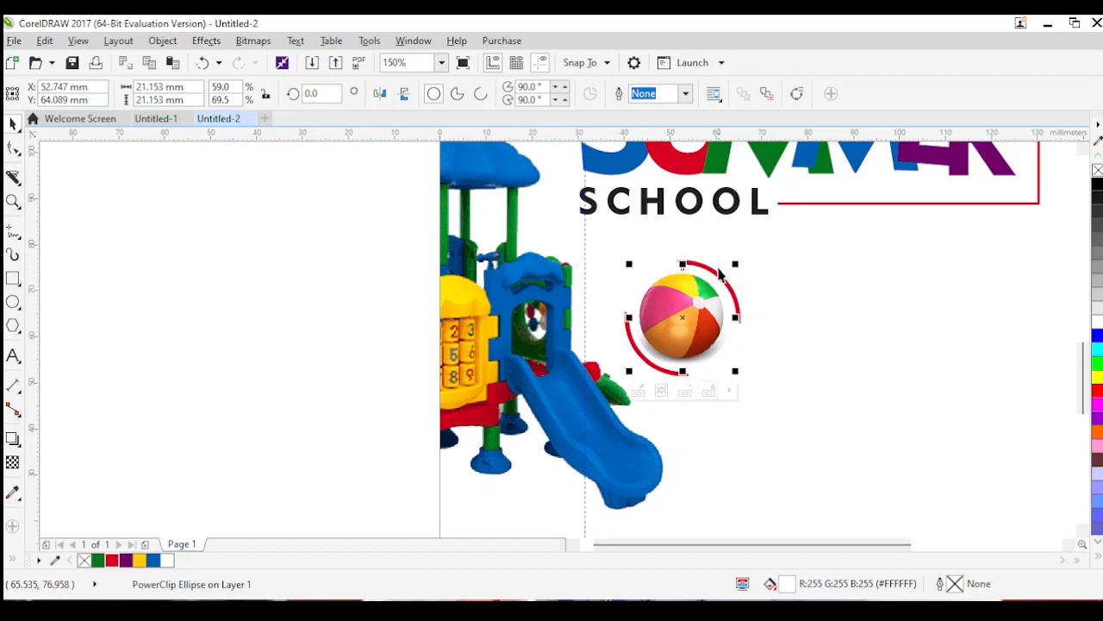
pyautogui.click(711, 272)
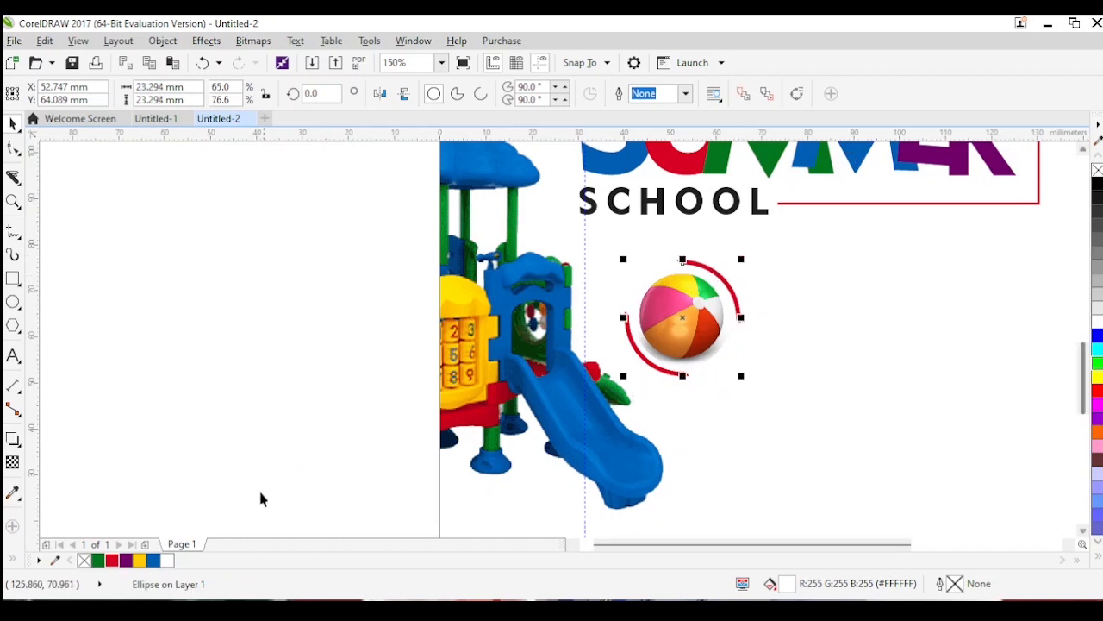
pyautogui.click(119, 560)
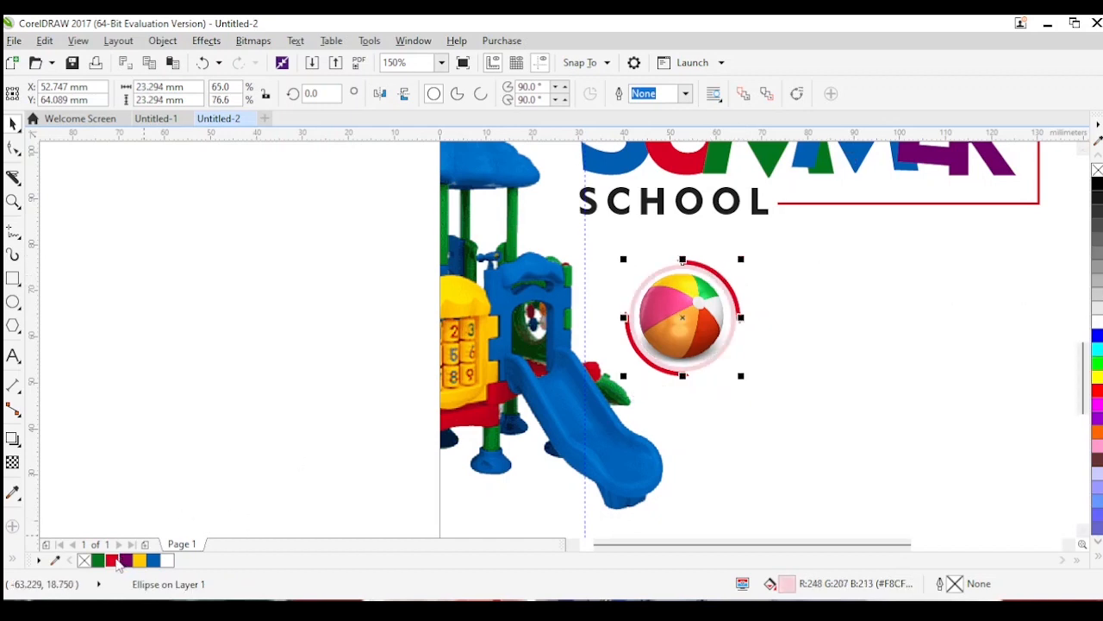
# Edit the PowerClip again, enlarging the ball image to about 26.8 mm and repositioning it so the ball fills the circle.
pyautogui.click(715, 272)
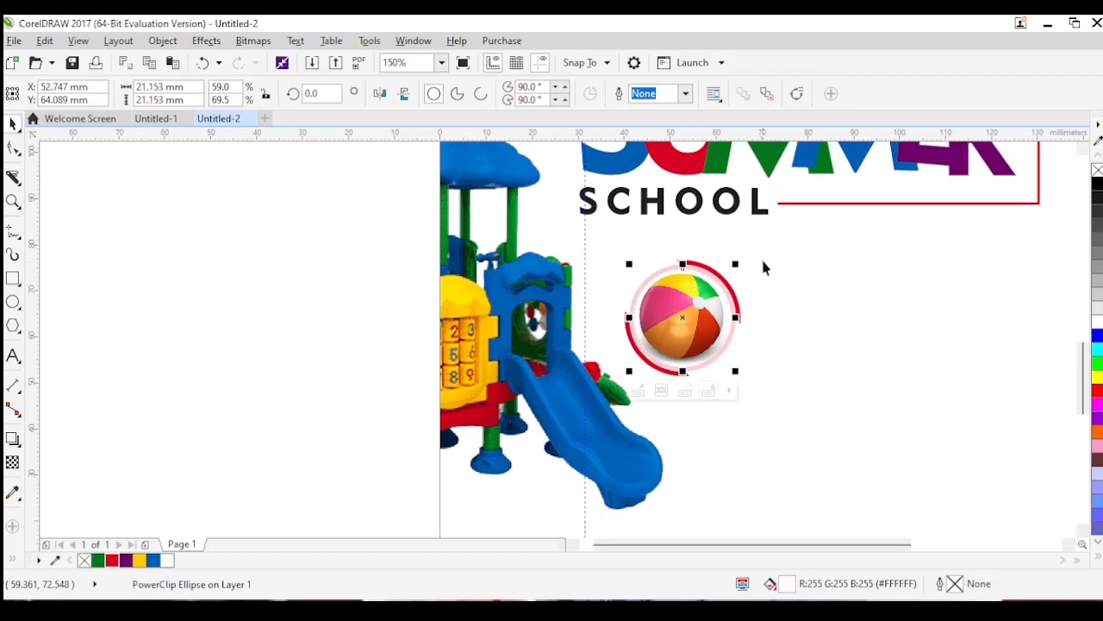
pyautogui.press('z')
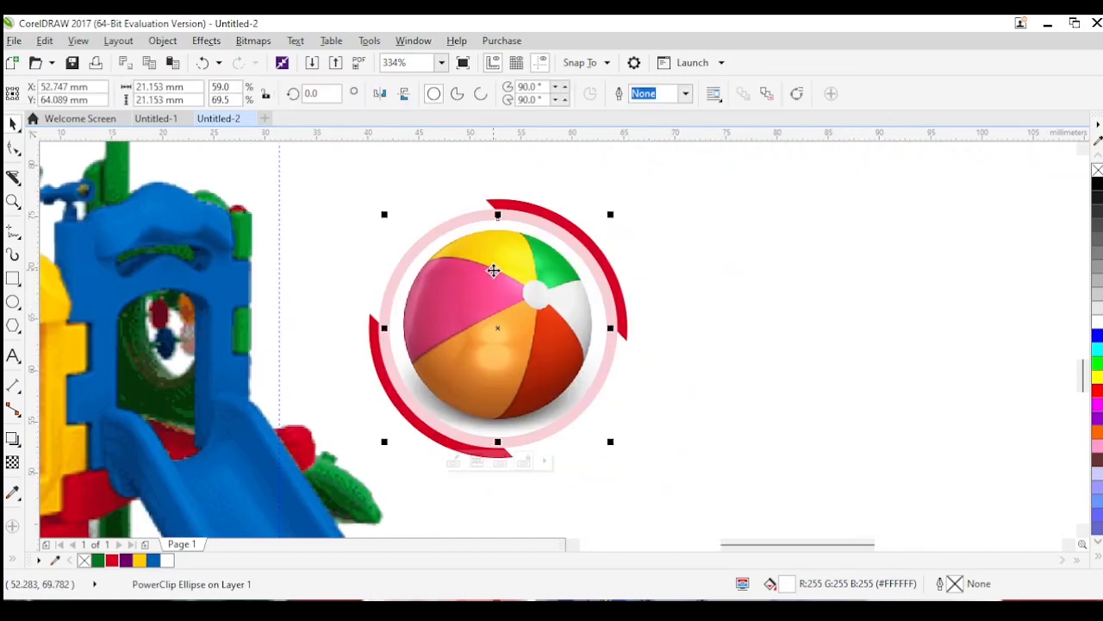
pyautogui.rightClick(495, 269)
pyautogui.click(573, 150)
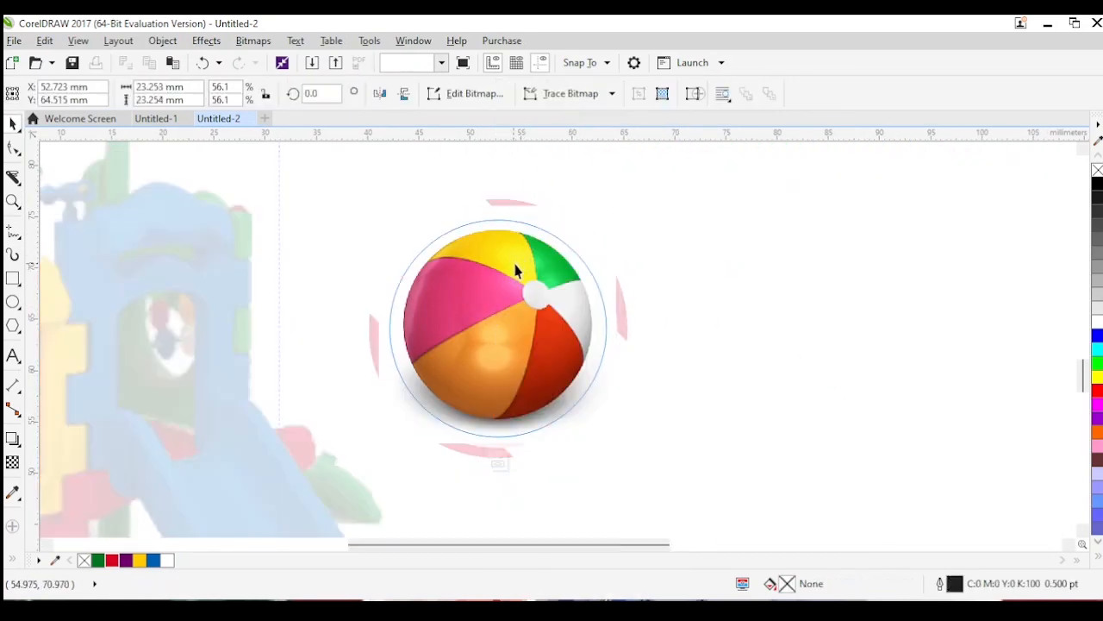
pyautogui.moveTo(616, 207); pyautogui.dragTo(631, 189)
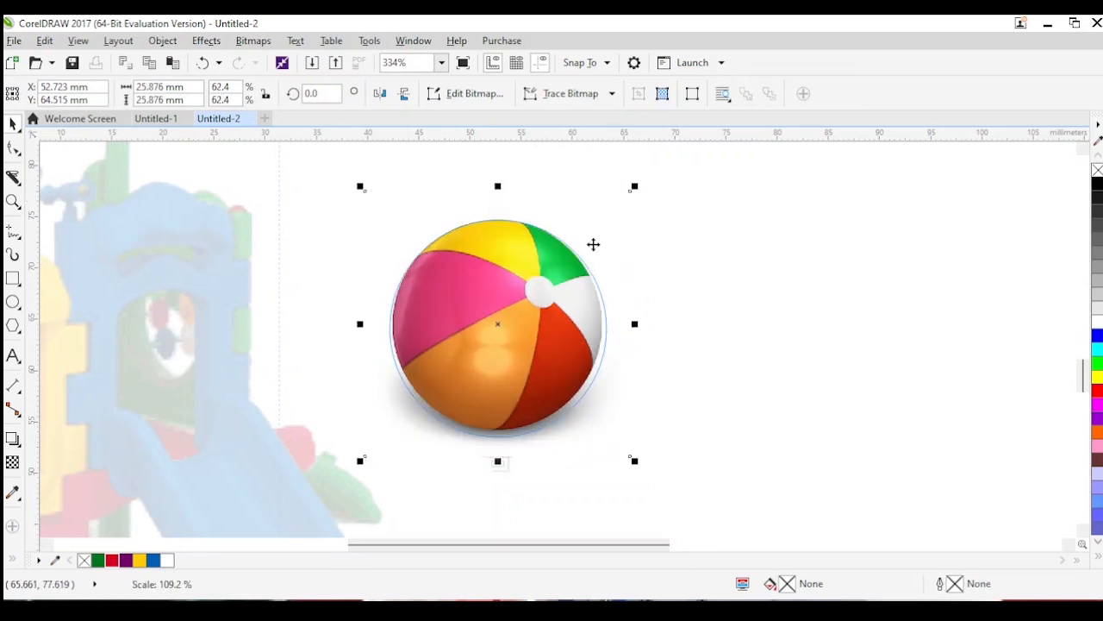
pyautogui.moveTo(540, 271); pyautogui.dragTo(538, 276)
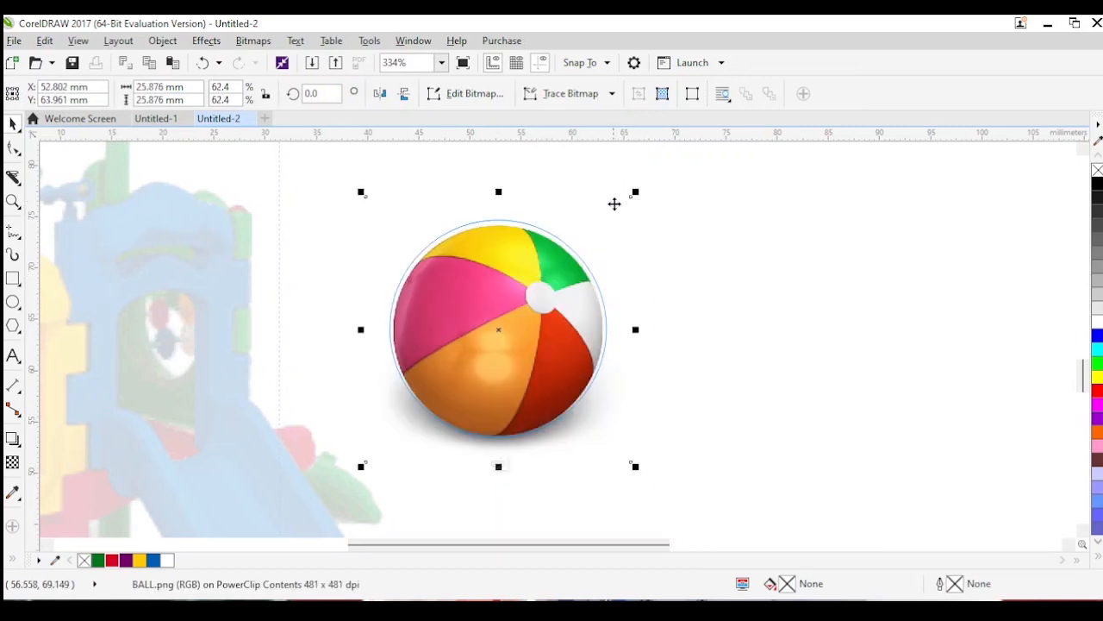
pyautogui.moveTo(636, 193); pyautogui.dragTo(644, 179)
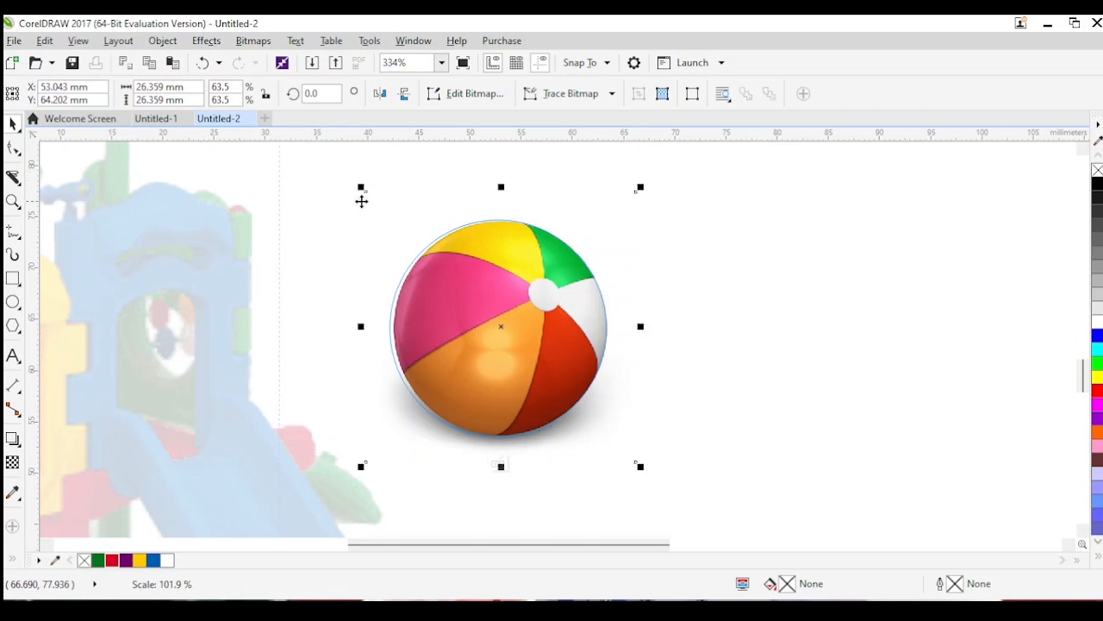
pyautogui.moveTo(357, 185); pyautogui.dragTo(351, 180)
pyautogui.rightClick(517, 319)
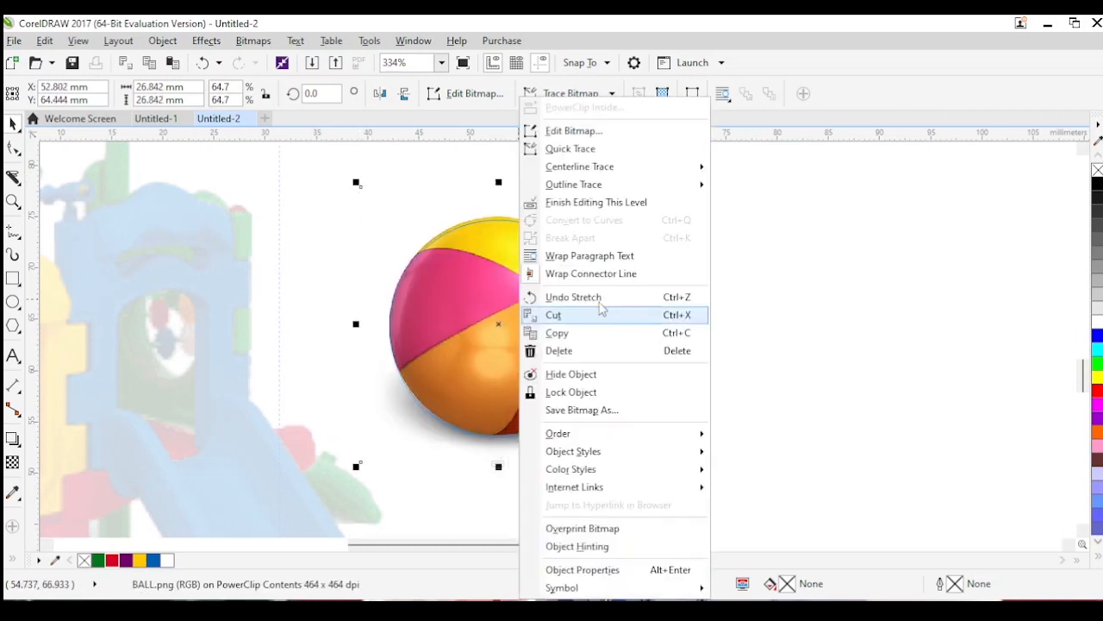
pyautogui.click(594, 202)
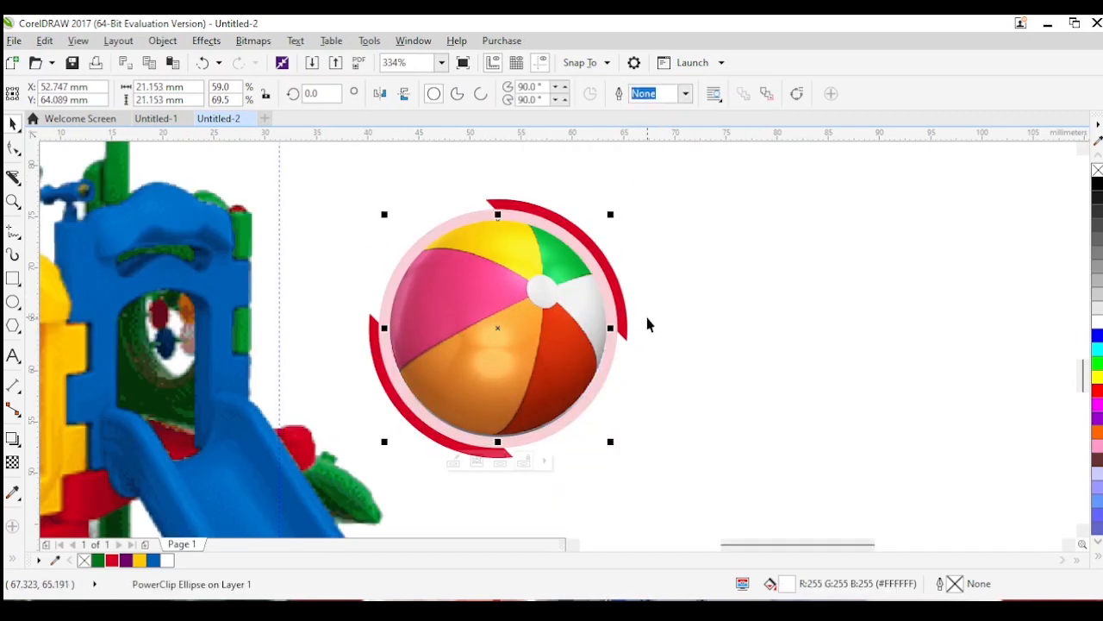
# Fill the larger circle behind the ball with white.
pyautogui.click(584, 408)
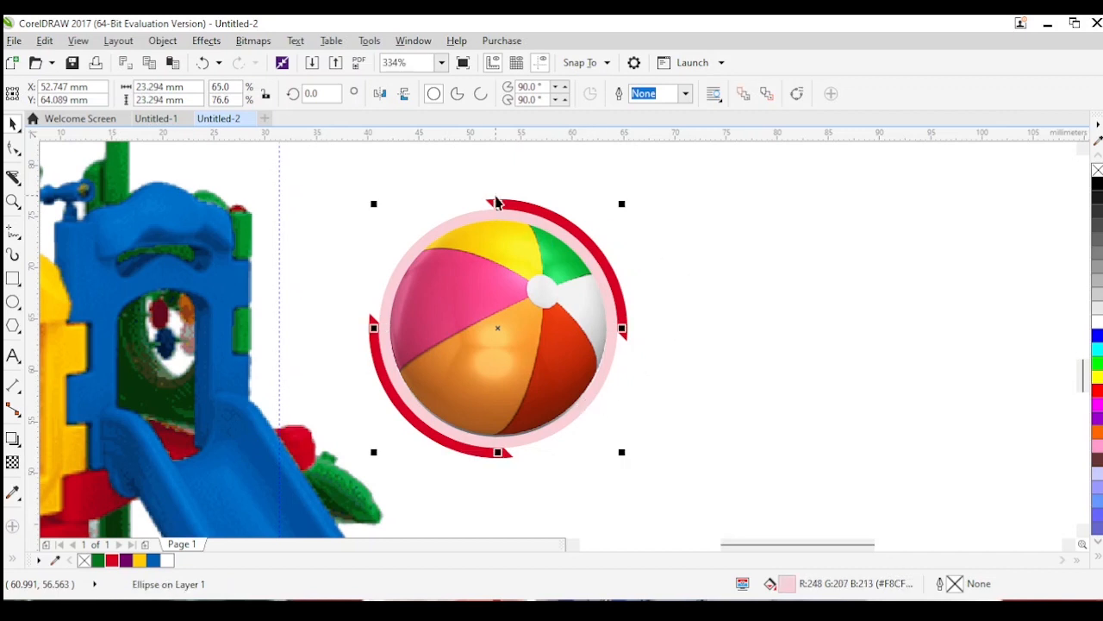
pyautogui.click(1097, 322)
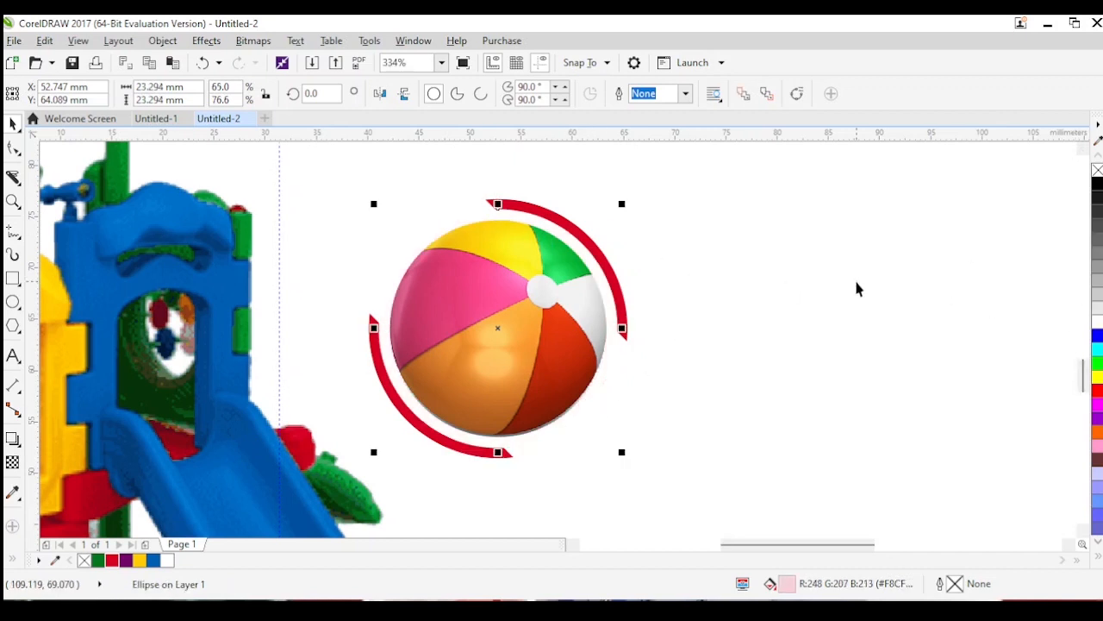
pyautogui.click(856, 282)
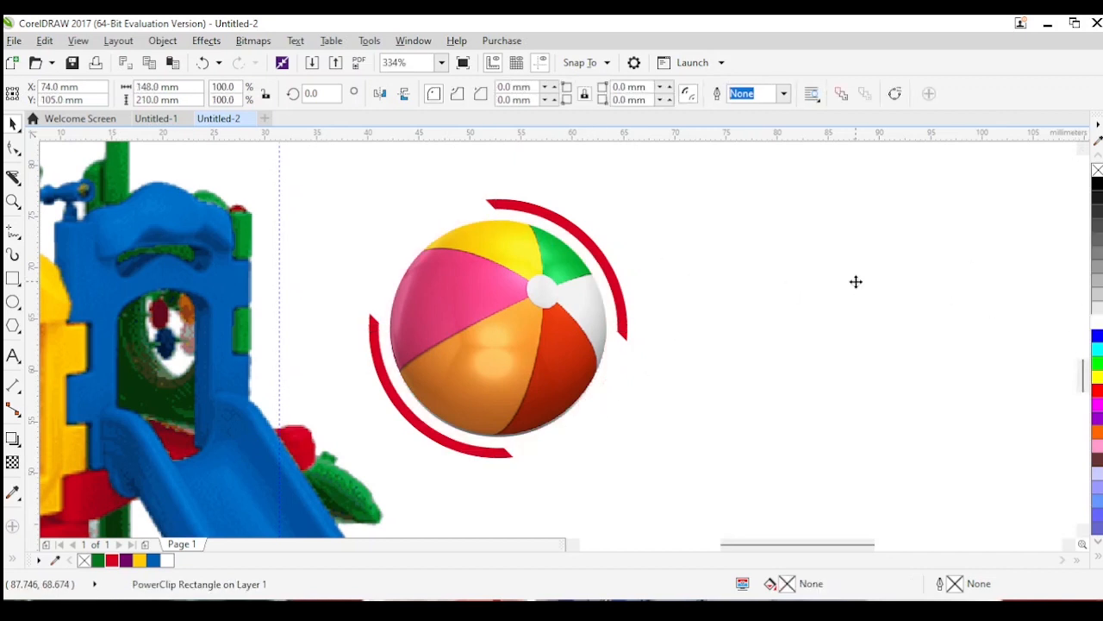
# Select the ball with its circles and arcs, enlarge the set to about 28.7 mm and position it just below the SCHOOL text.
pyautogui.scroll(-8, 856, 281)
pyautogui.press('z')
pyautogui.moveTo(788, 261); pyautogui.dragTo(302, 465)
pyautogui.press('space')
pyautogui.moveTo(233, 349); pyautogui.dragTo(608, 518)
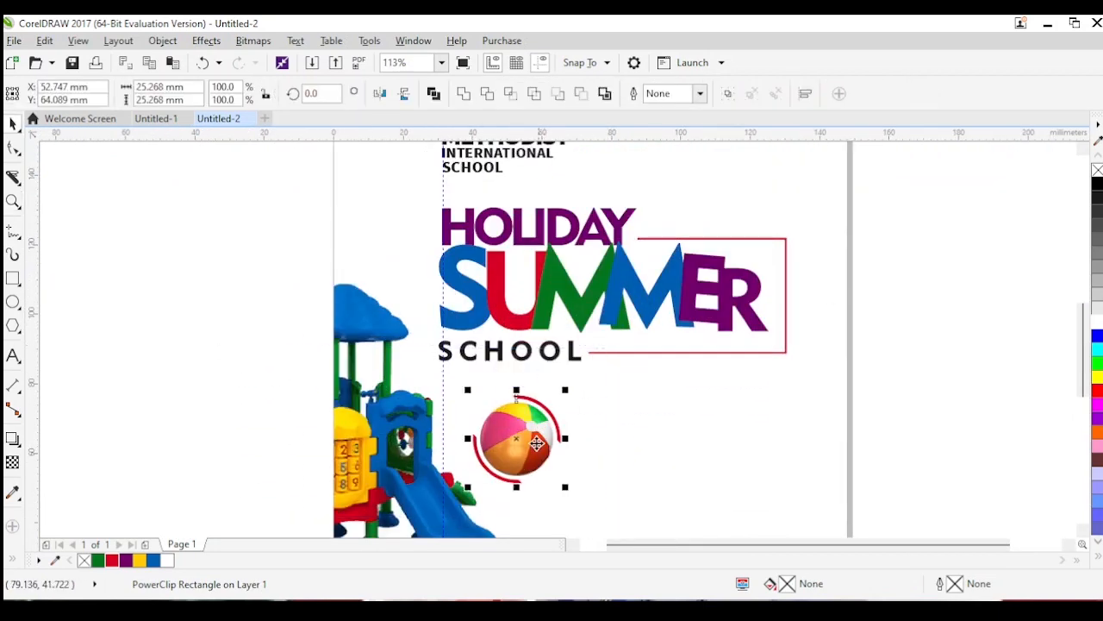
pyautogui.moveTo(536, 442); pyautogui.dragTo(512, 413)
pyautogui.moveTo(541, 459)
pyautogui.mouseDown()
pyautogui.moveTo(561, 462)
pyautogui.moveTo(554, 472)
pyautogui.mouseUp()
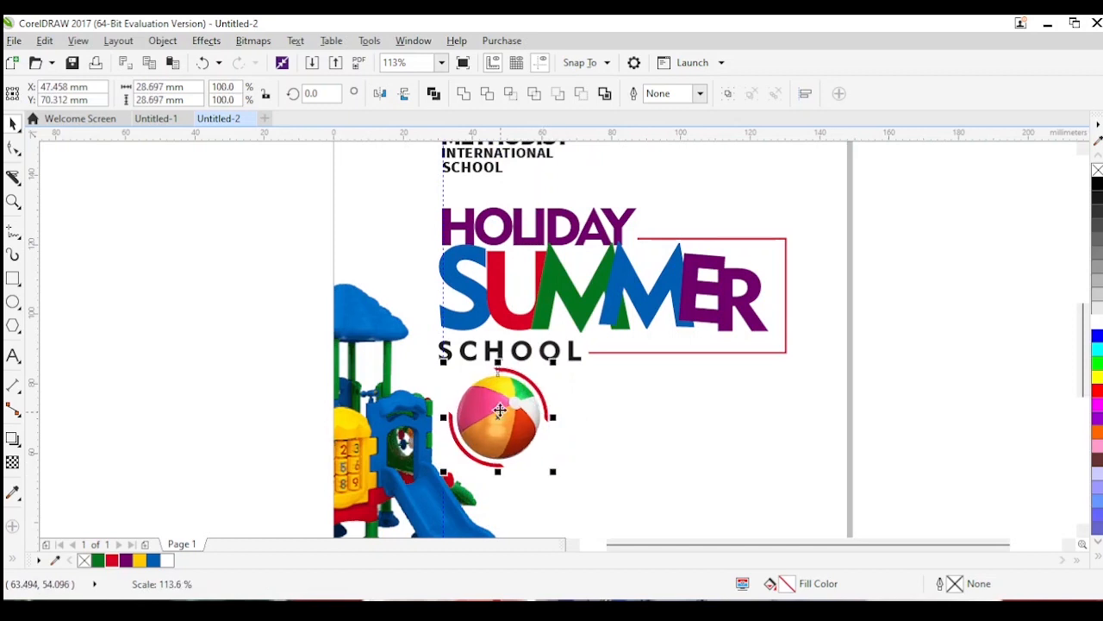
pyautogui.moveTo(500, 411); pyautogui.dragTo(501, 421)
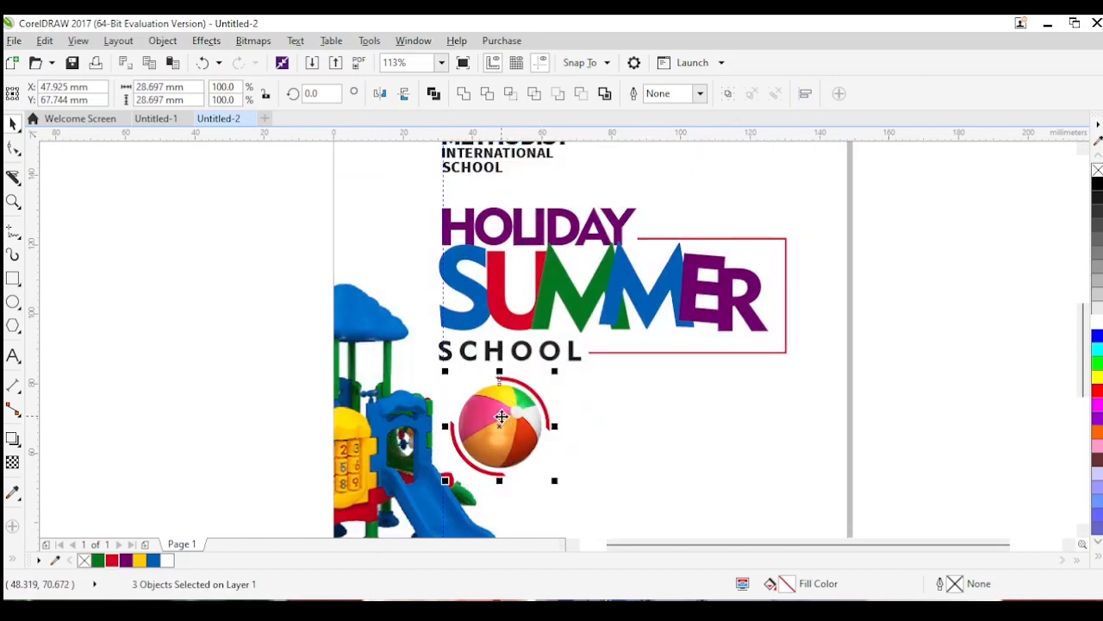
pyautogui.click(910, 349)
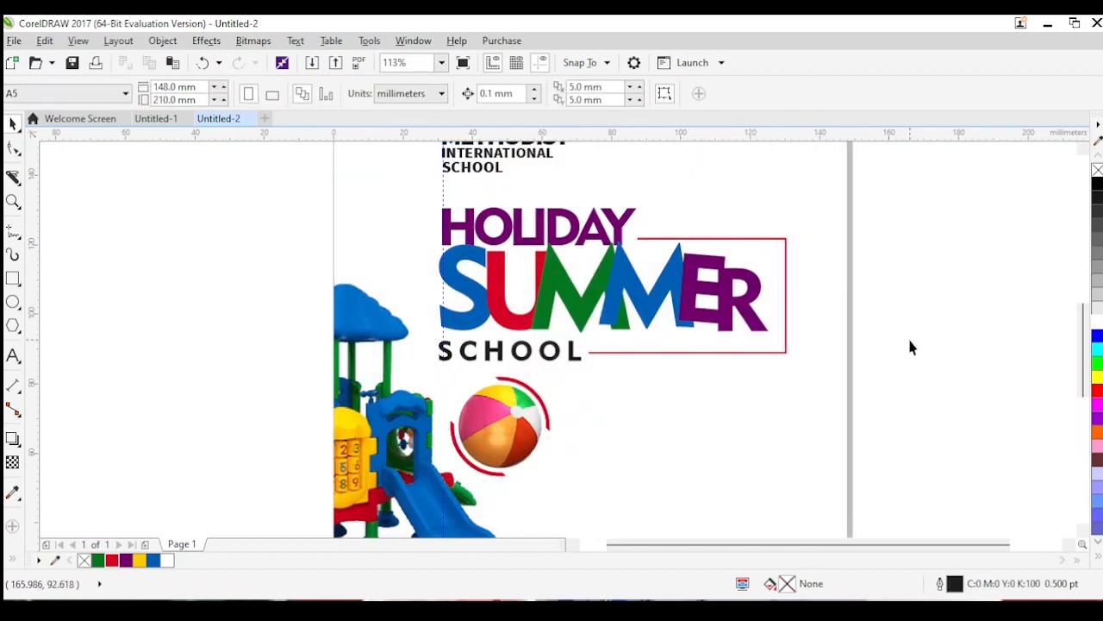
# Following the reference flyer, draw a rectangle about 57 mm by 9.6 mm beside the ball and round its corners to about 4.4 mm.
pyautogui.click(159, 119)
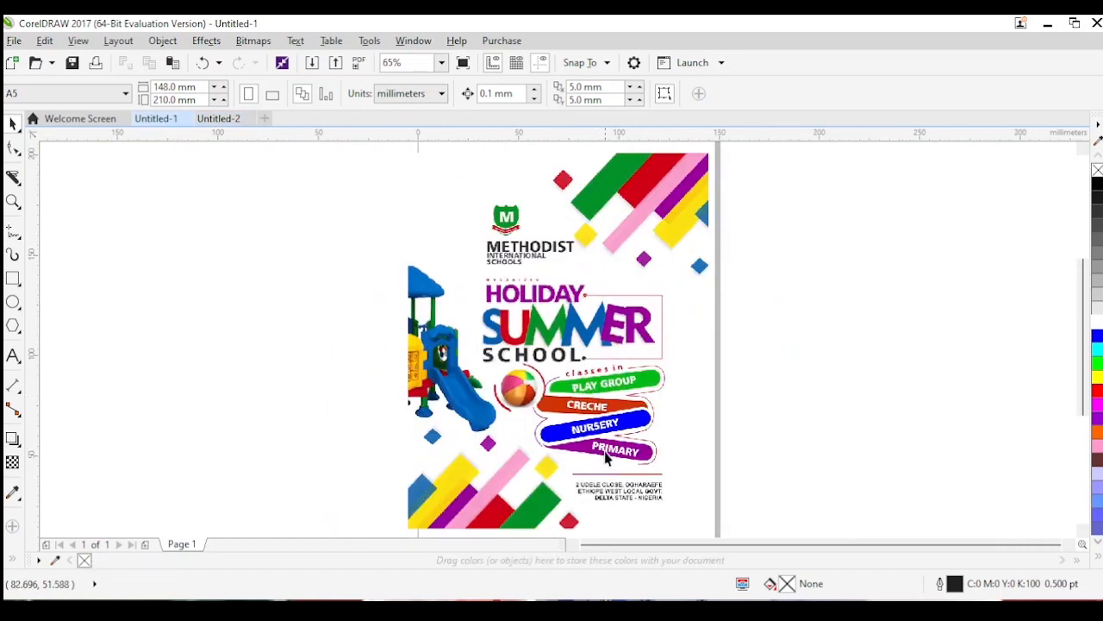
pyautogui.click(205, 121)
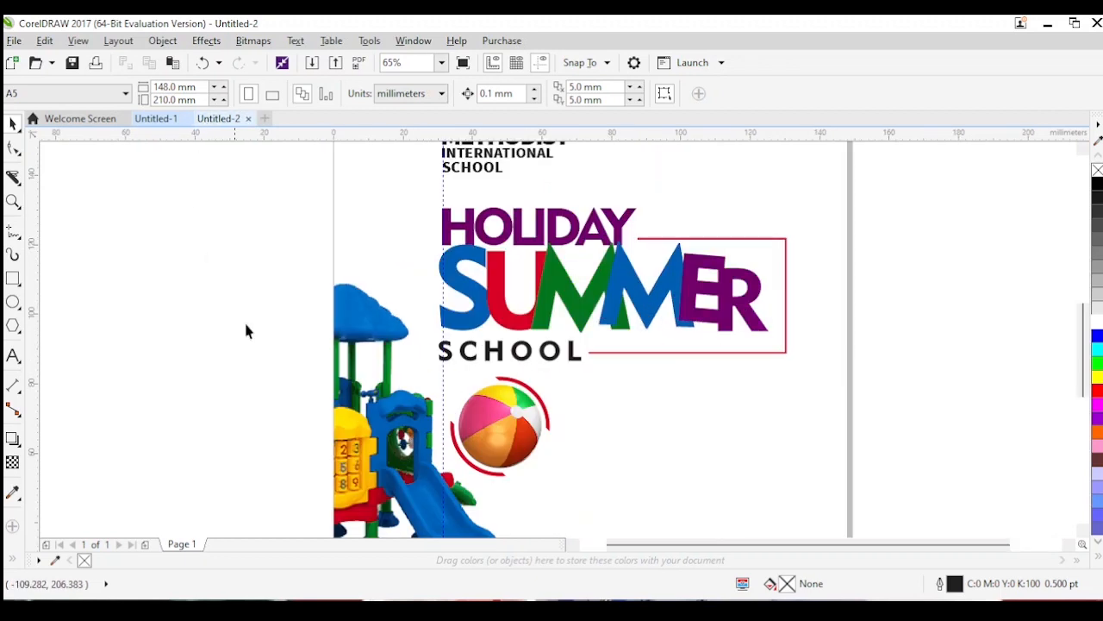
pyautogui.click(13, 278)
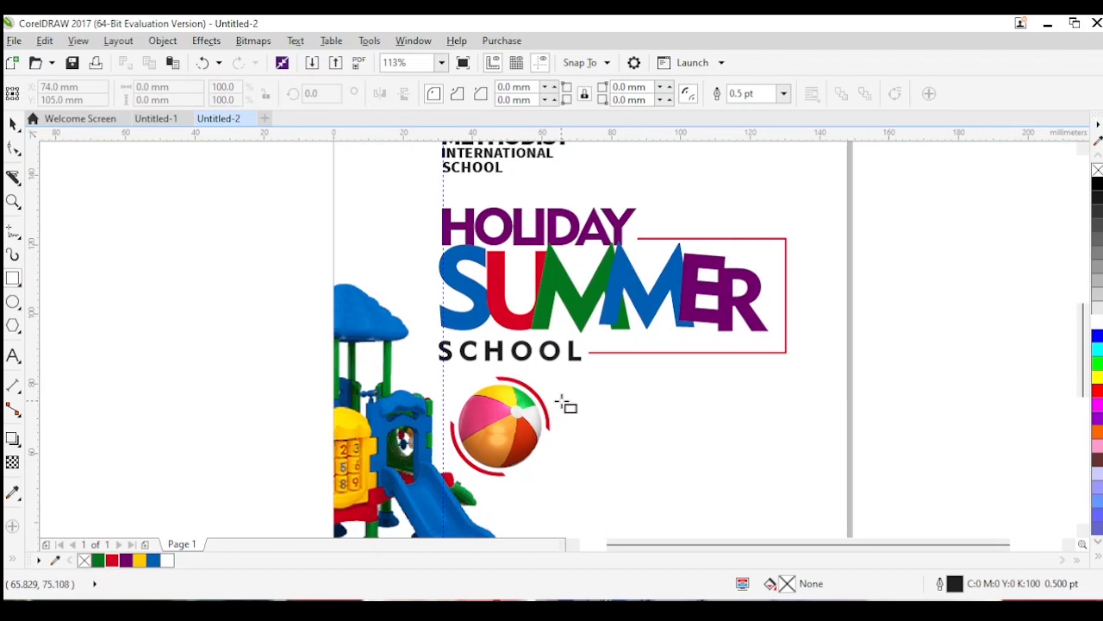
pyautogui.moveTo(560, 402); pyautogui.dragTo(760, 438)
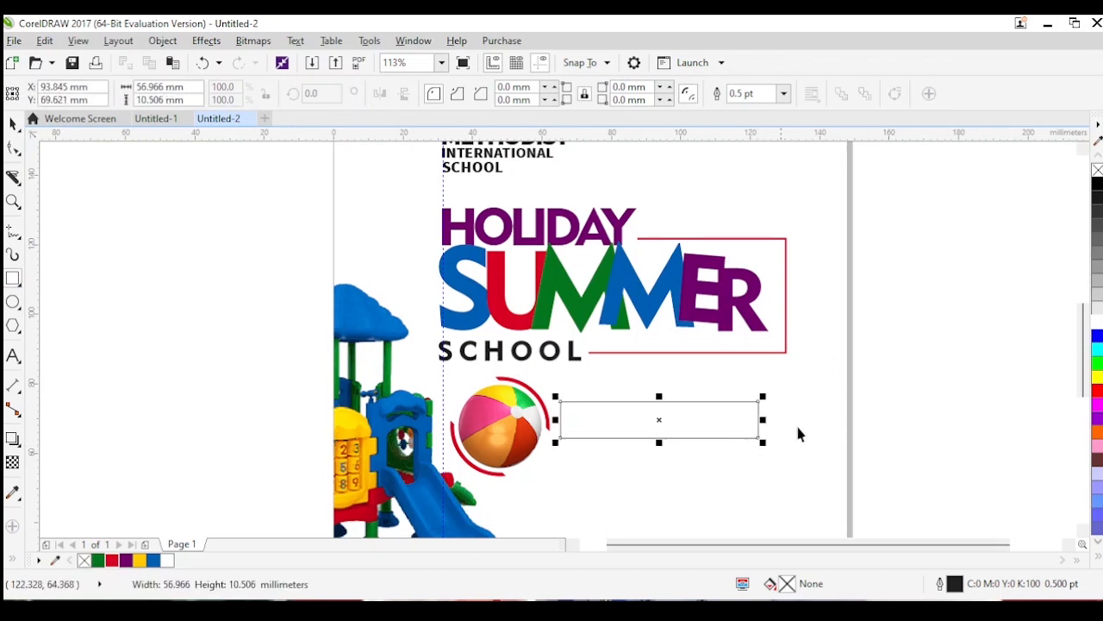
pyautogui.press('space')
pyautogui.moveTo(658, 397); pyautogui.dragTo(655, 401)
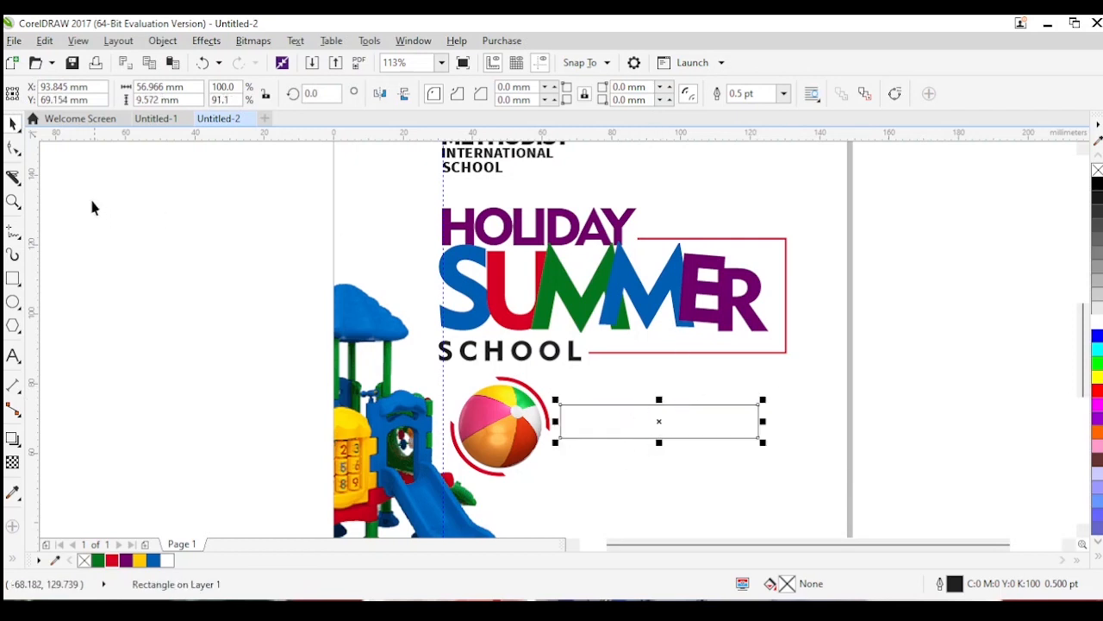
pyautogui.click(14, 150)
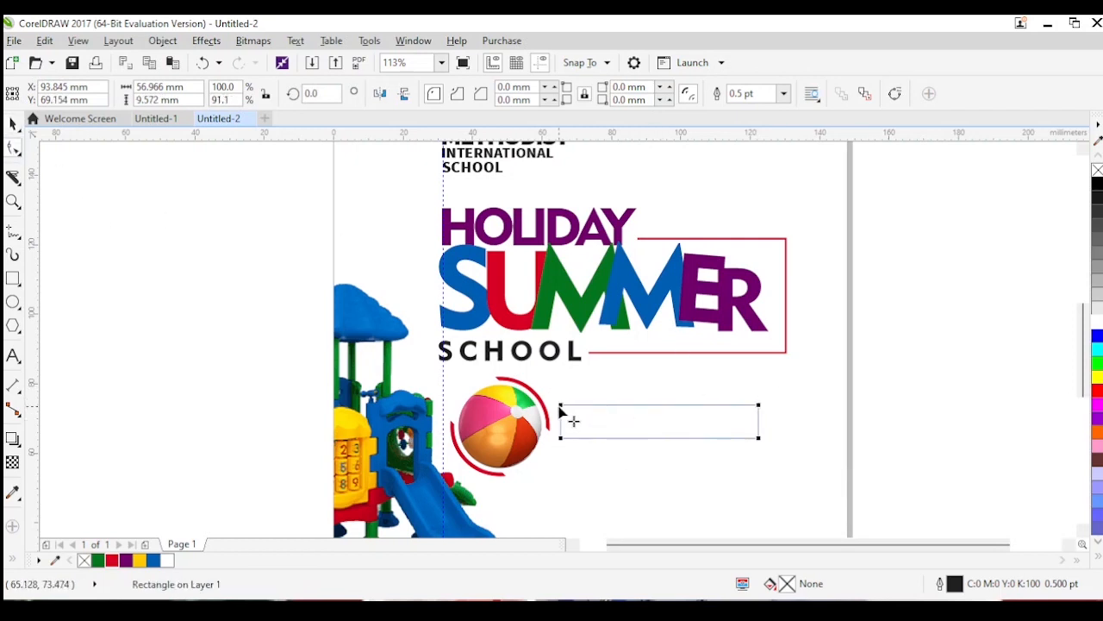
pyautogui.moveTo(561, 408); pyautogui.dragTo(576, 420)
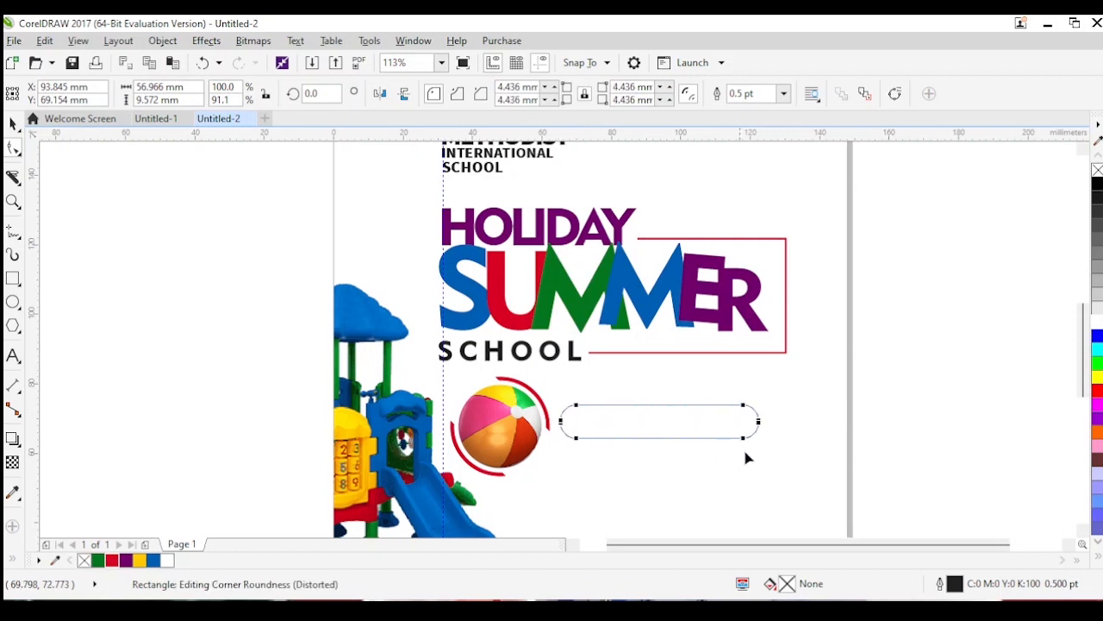
# Check the reference flyer, shift the rounded bar slightly away from the ball, and make a copy of it rotated to about 11.8°.
pyautogui.click(155, 118)
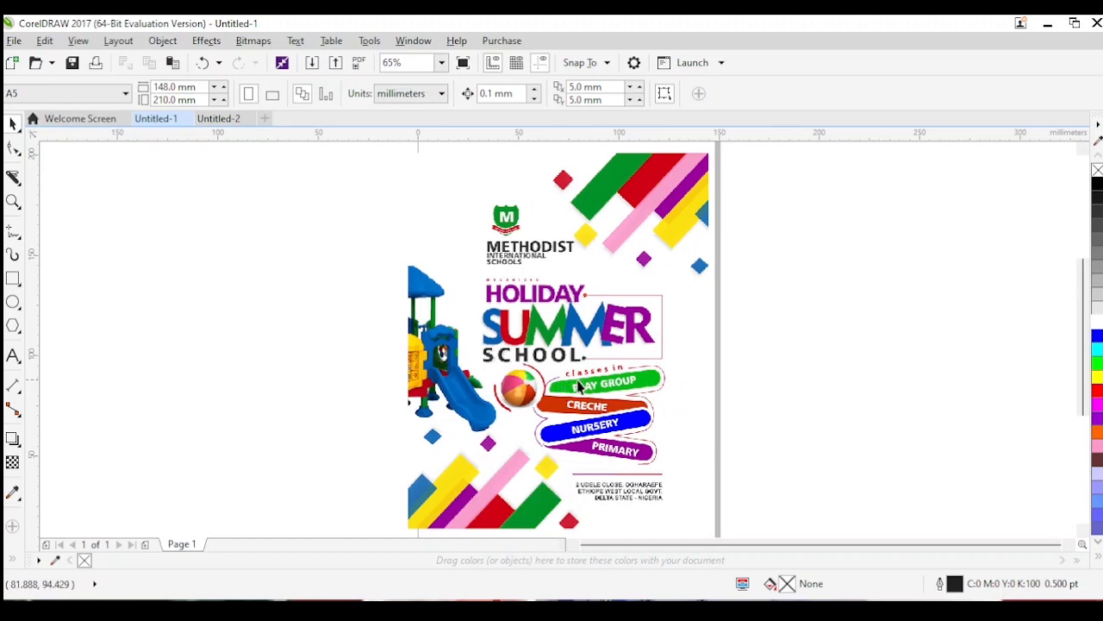
pyautogui.click(218, 118)
pyautogui.click(623, 401)
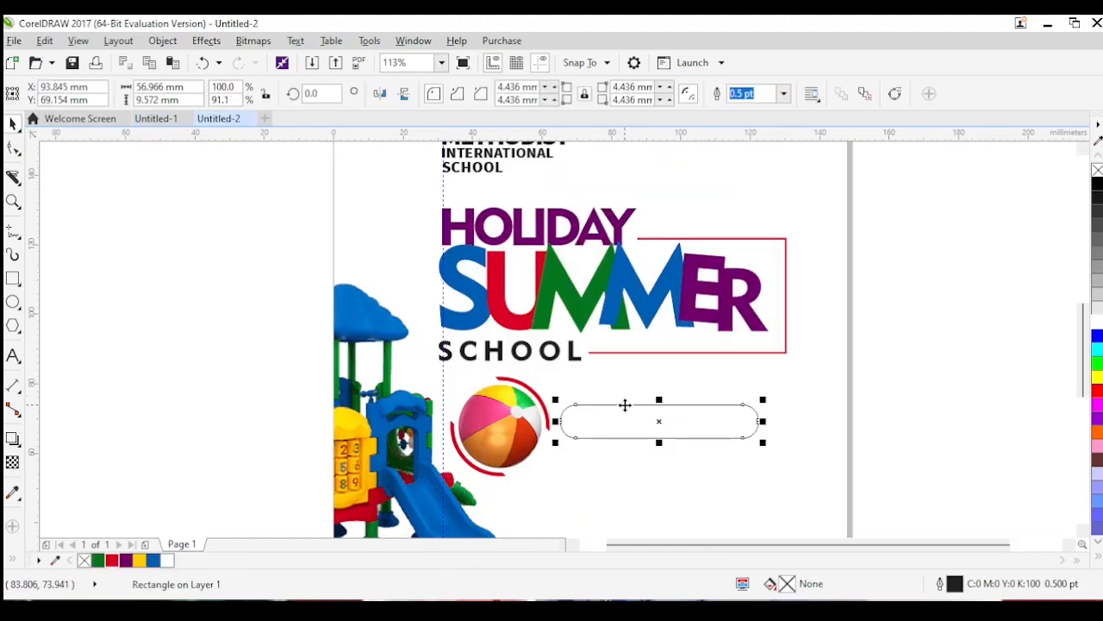
pyautogui.moveTo(624, 405); pyautogui.dragTo(632, 409)
pyautogui.click(709, 423)
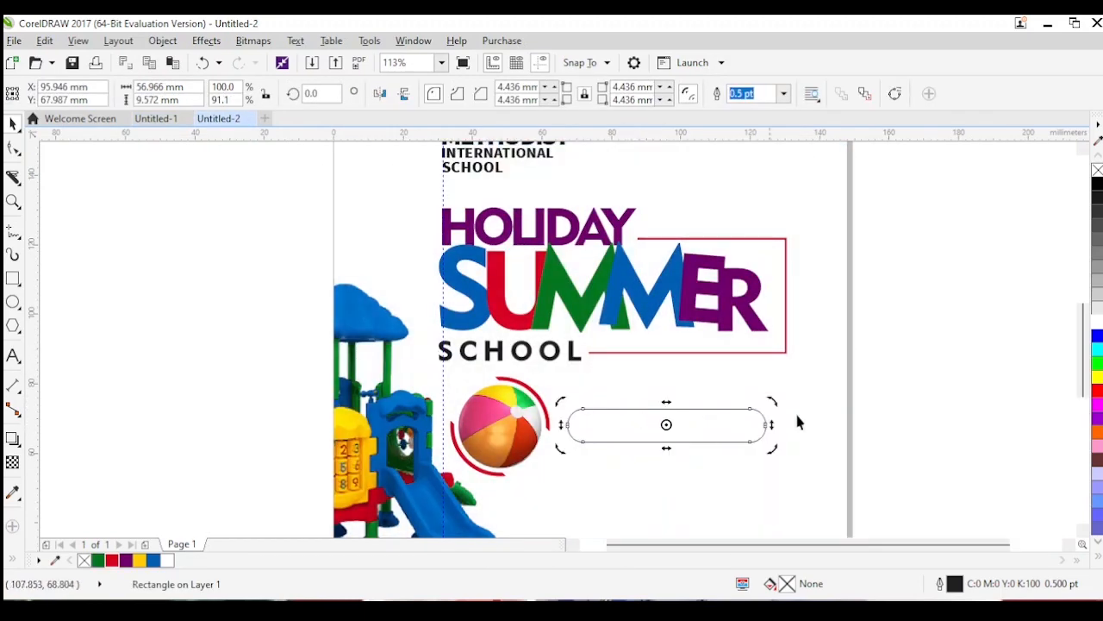
pyautogui.moveTo(776, 405); pyautogui.dragTo(770, 387)
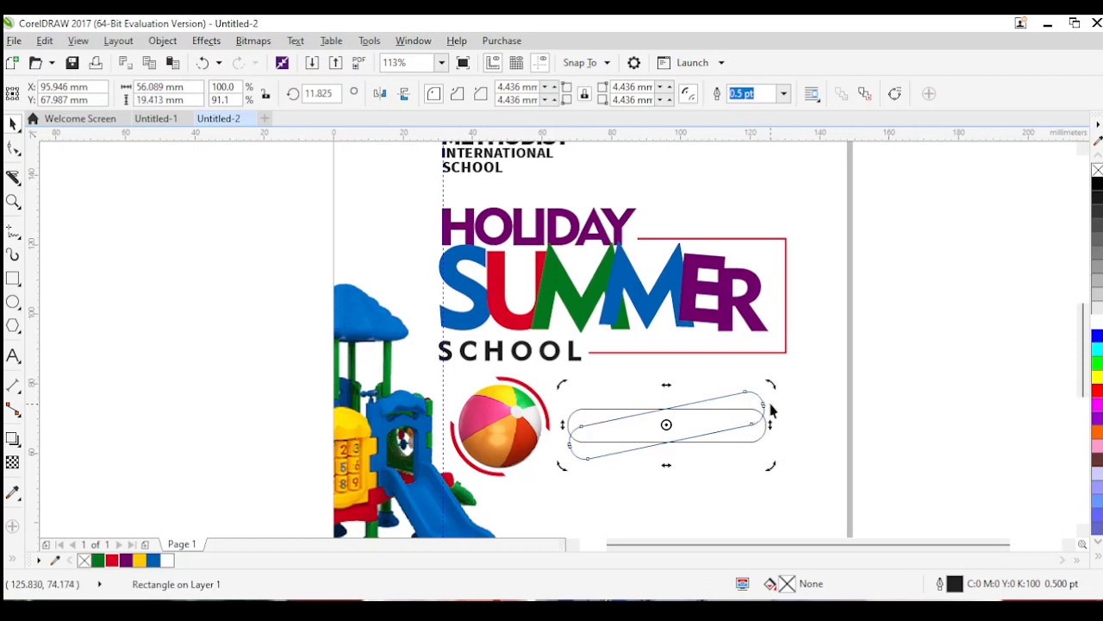
pyautogui.hotkey('ctrl', 'z')
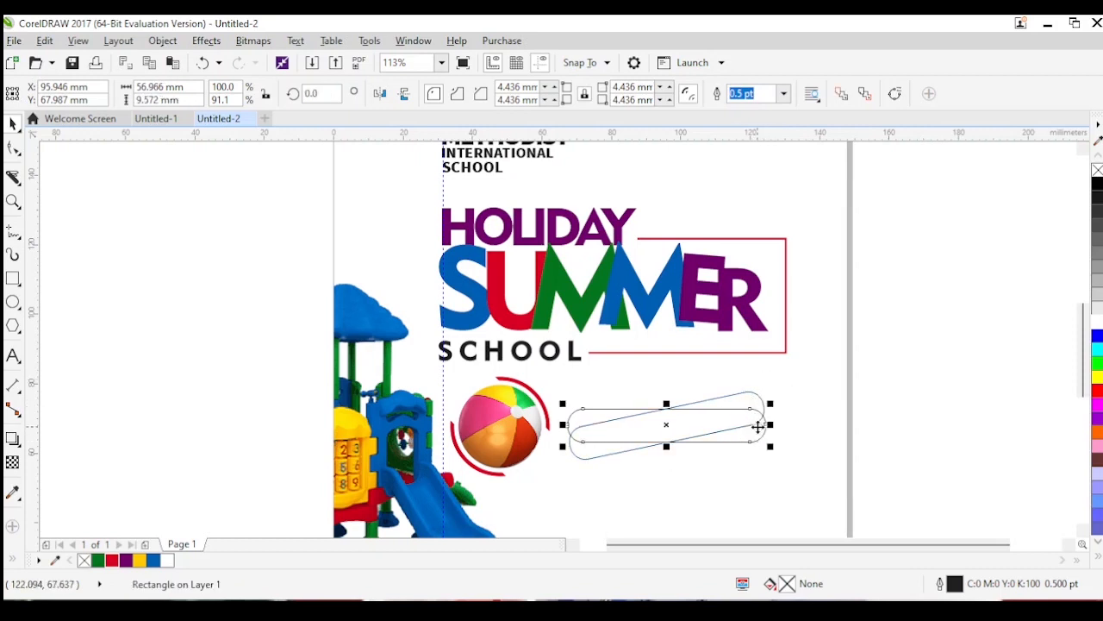
# Move the horizontal bar beneath the tilted one, rotate it to about 354.7°, and place copies of both bars below them.
pyautogui.moveTo(759, 428); pyautogui.dragTo(727, 461)
pyautogui.click(768, 456)
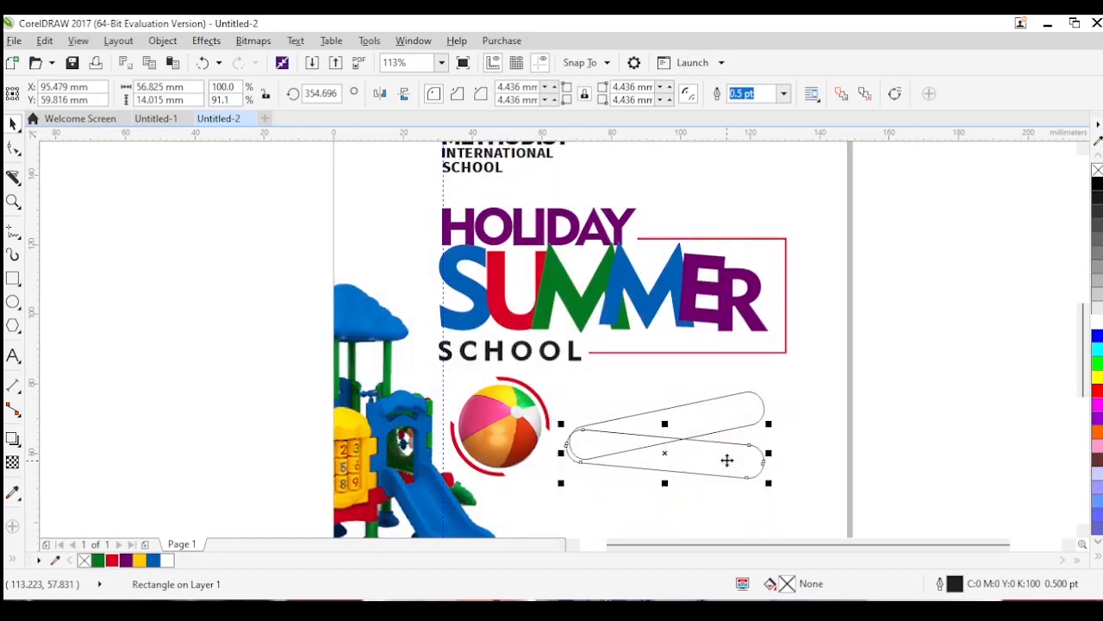
pyautogui.moveTo(729, 408); pyautogui.dragTo(715, 498)
pyautogui.rightClick(721, 475)
pyautogui.click(694, 455)
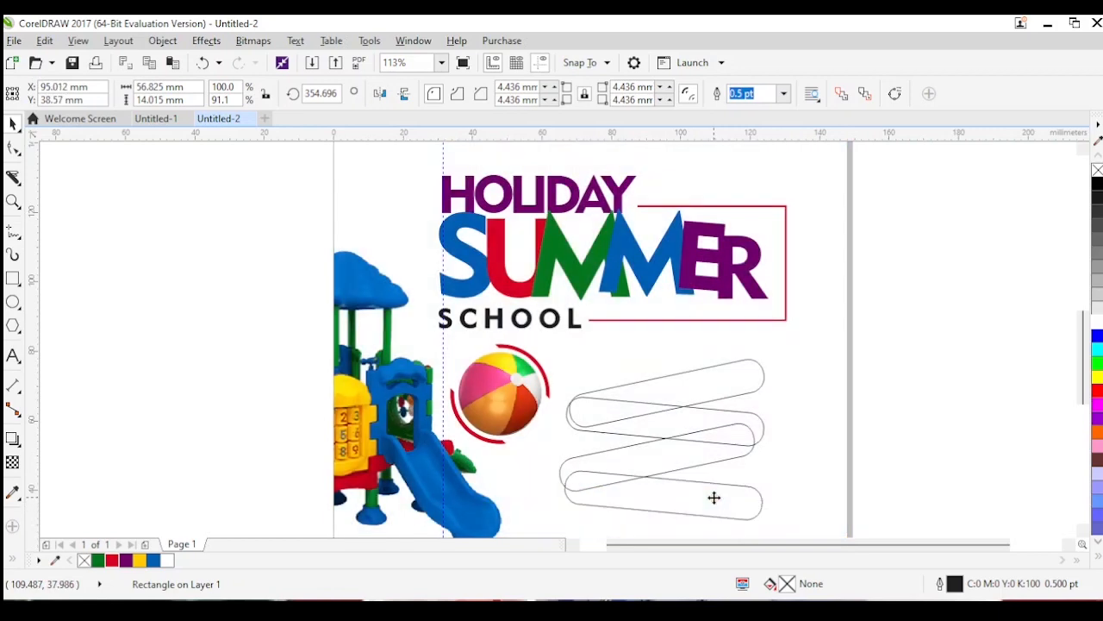
# Nudge the third bar into line with the bars above and rotate the second bar to about 356.4°.
pyautogui.click(939, 405)
pyautogui.click(738, 455)
pyautogui.moveTo(738, 456); pyautogui.dragTo(741, 454)
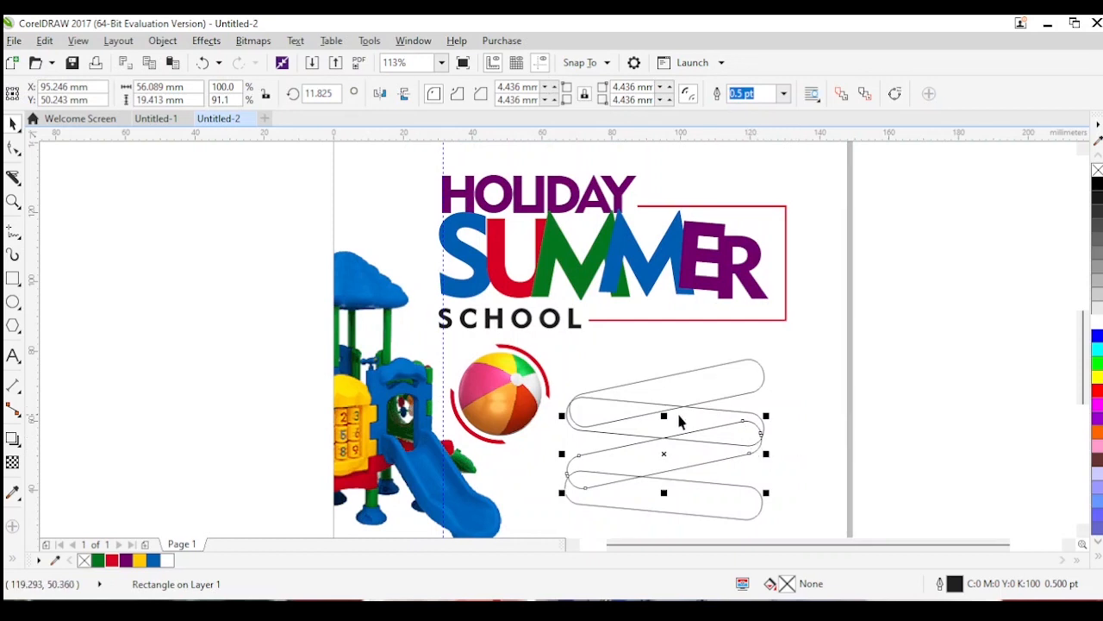
pyautogui.click(648, 394)
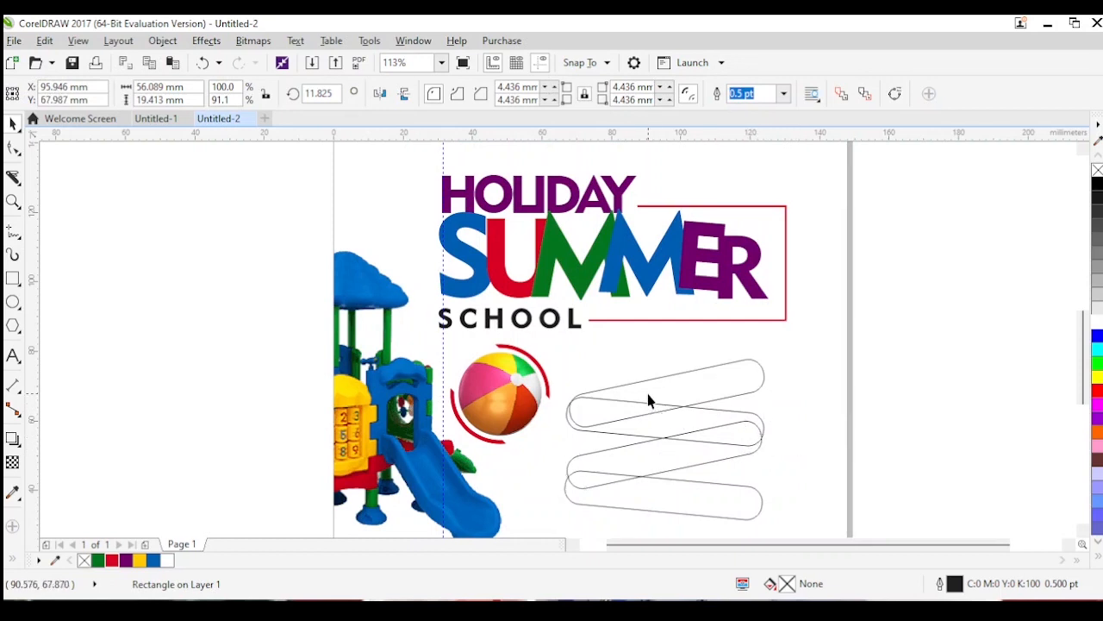
pyautogui.click(699, 412)
pyautogui.click(757, 419)
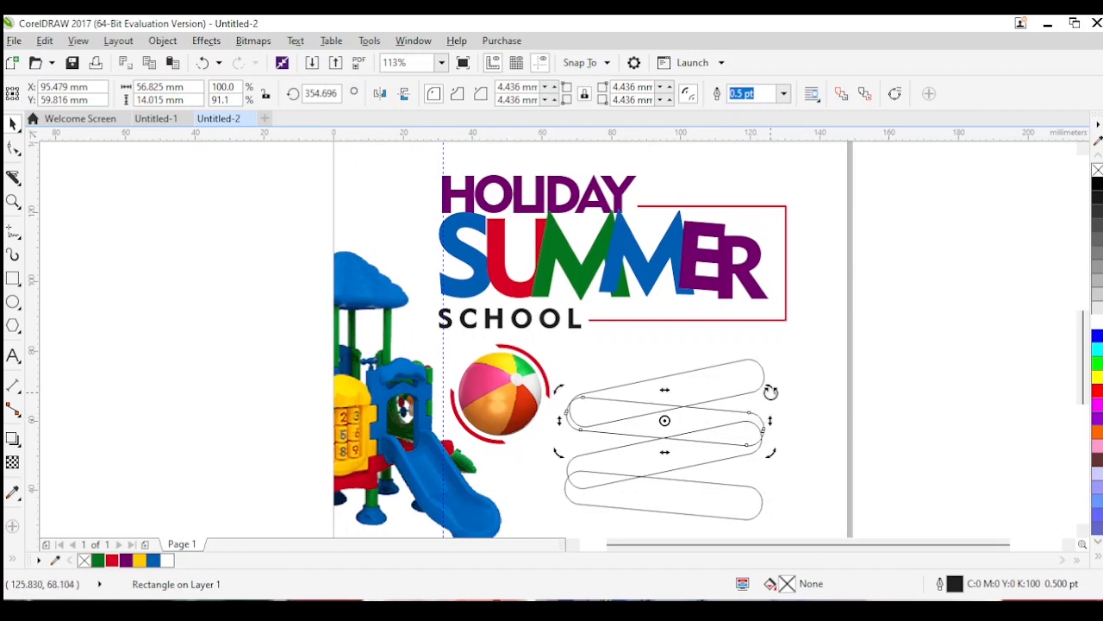
pyautogui.moveTo(770, 392); pyautogui.dragTo(766, 388)
# Trim the top bar where the second bar overlaps it, and trim the second bar where the third overlaps it.
pyautogui.keyDown('shift'); pyautogui.click(707, 377); pyautogui.keyUp('shift')
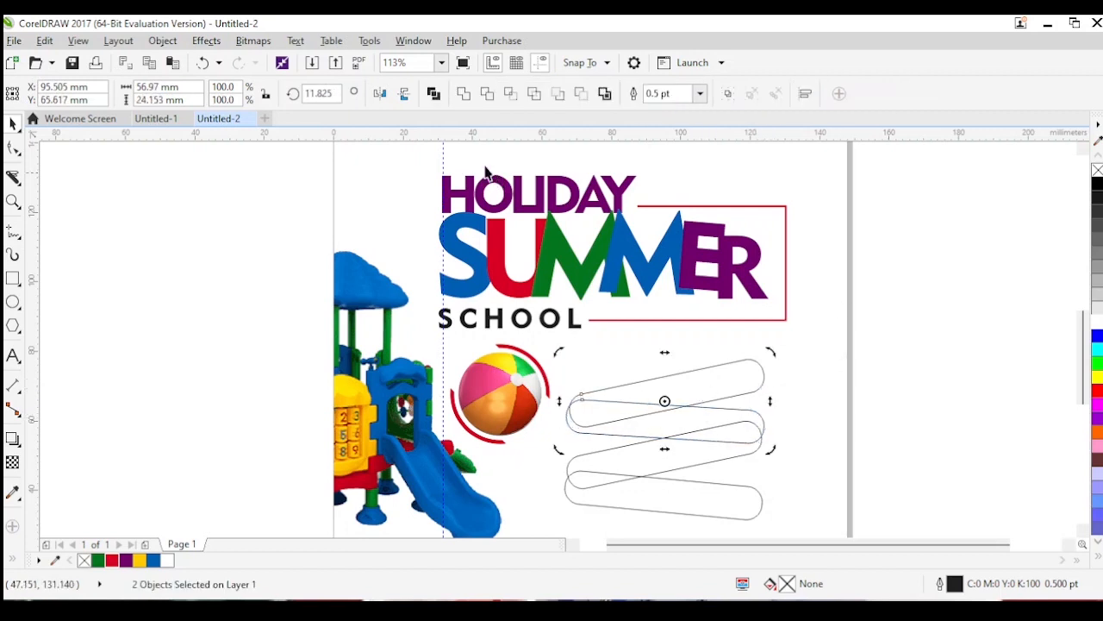
pyautogui.click(488, 97)
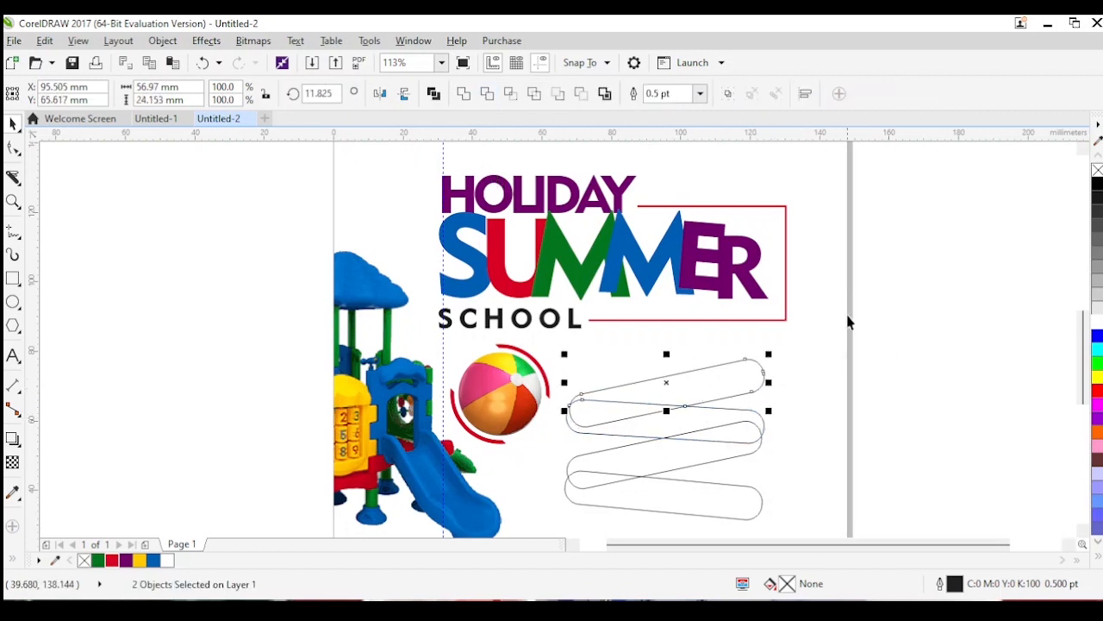
pyautogui.click(730, 424)
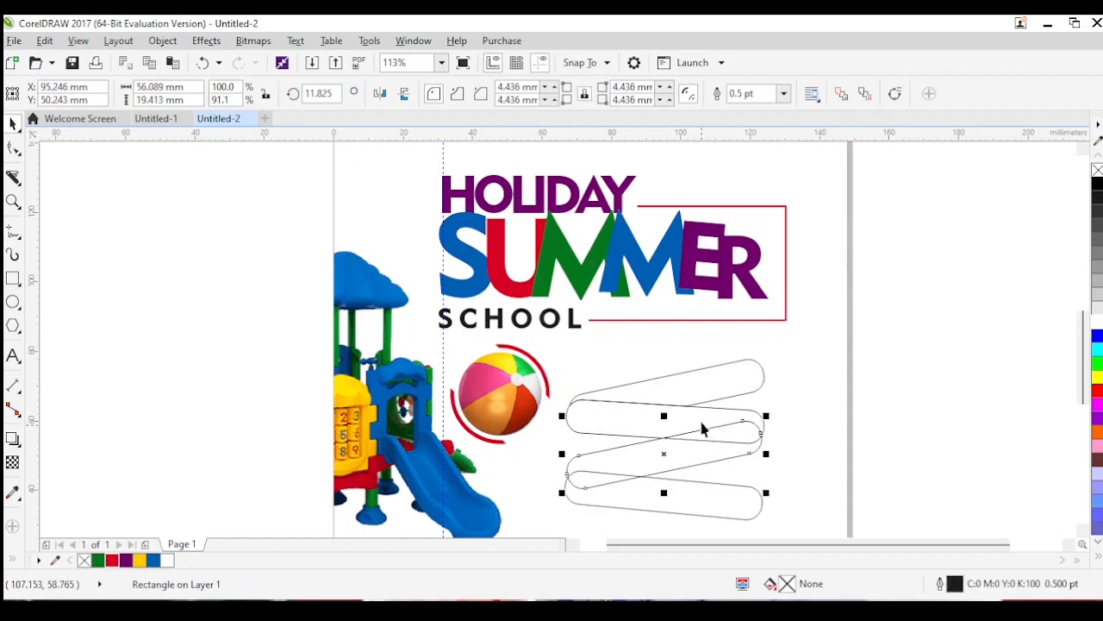
pyautogui.keyDown('shift'); pyautogui.click(741, 431); pyautogui.keyUp('shift')
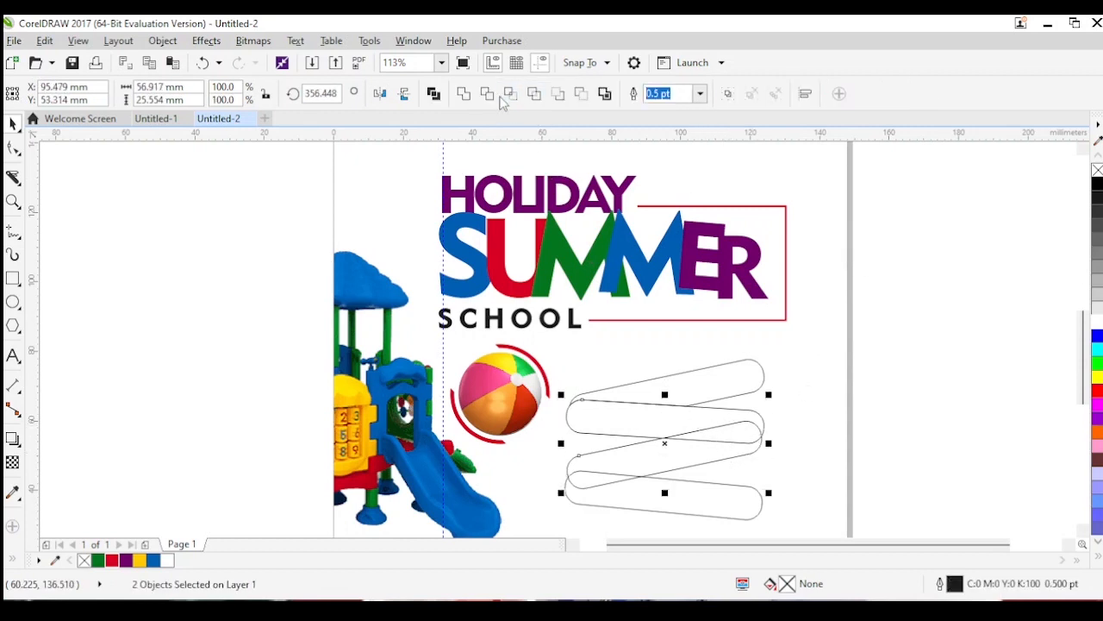
pyautogui.click(826, 372)
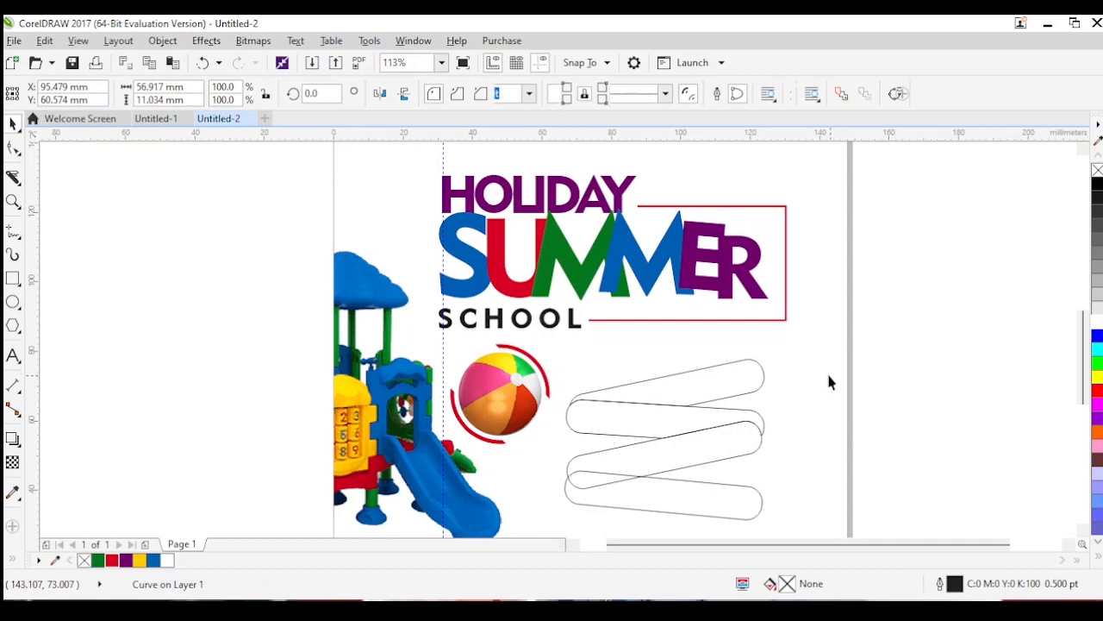
# Move the bottom bar up slightly so that more of it overlaps the third bar.
pyautogui.click(652, 488)
pyautogui.moveTo(653, 488)
pyautogui.mouseDown()
pyautogui.moveTo(660, 497)
pyautogui.moveTo(652, 477)
pyautogui.mouseUp()
pyautogui.click(658, 454)
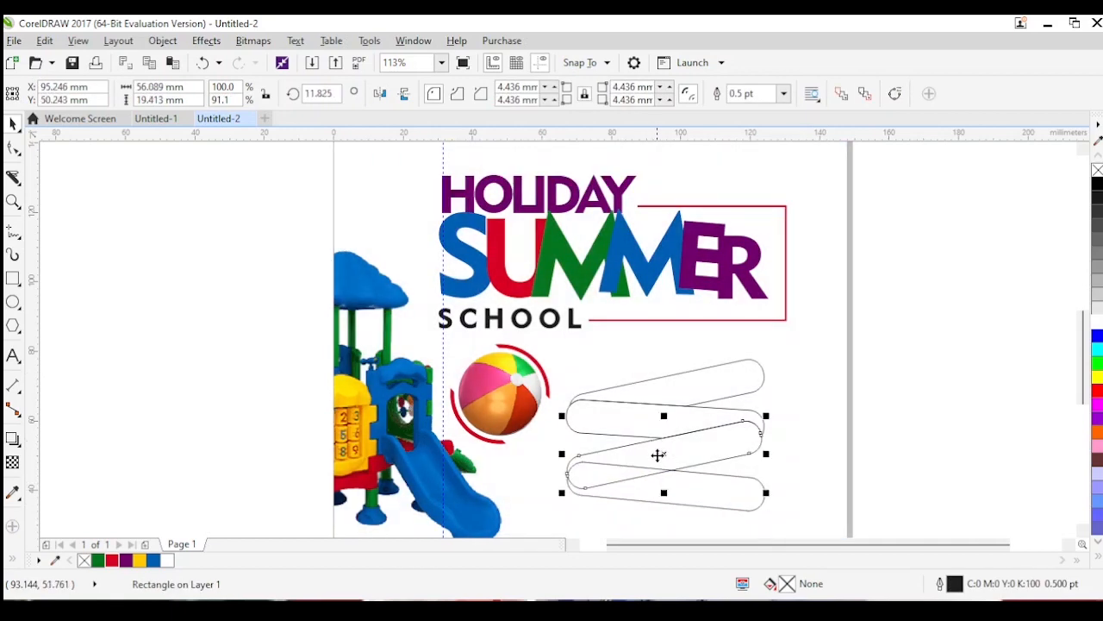
pyautogui.keyDown('shift'); pyautogui.click(664, 485); pyautogui.keyUp('shift')
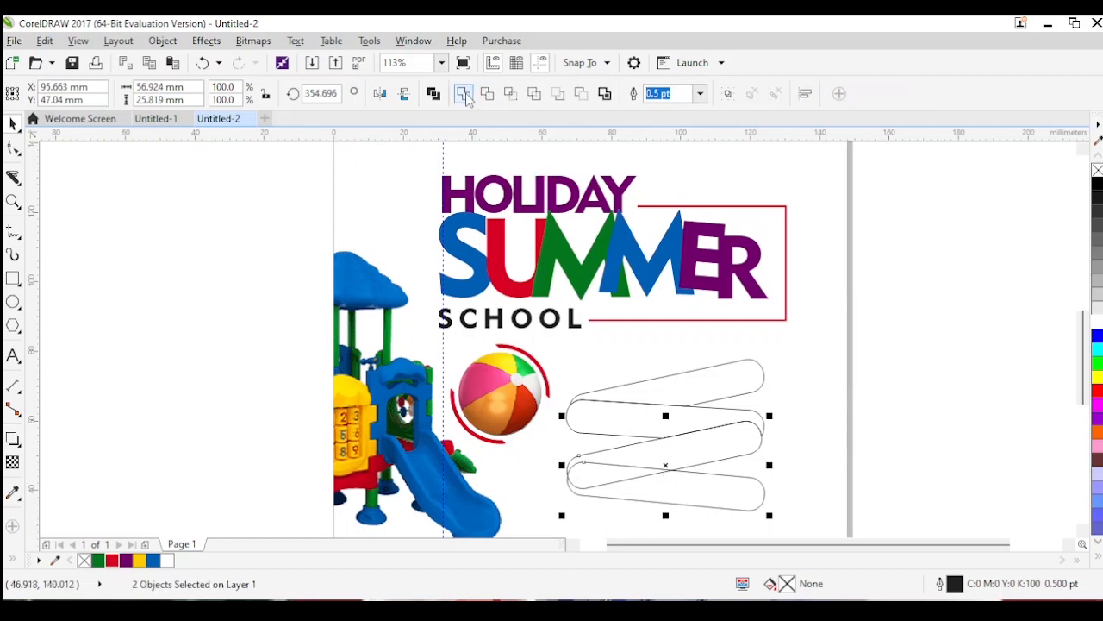
pyautogui.hotkey('ctrl', 'z')
pyautogui.click(811, 432)
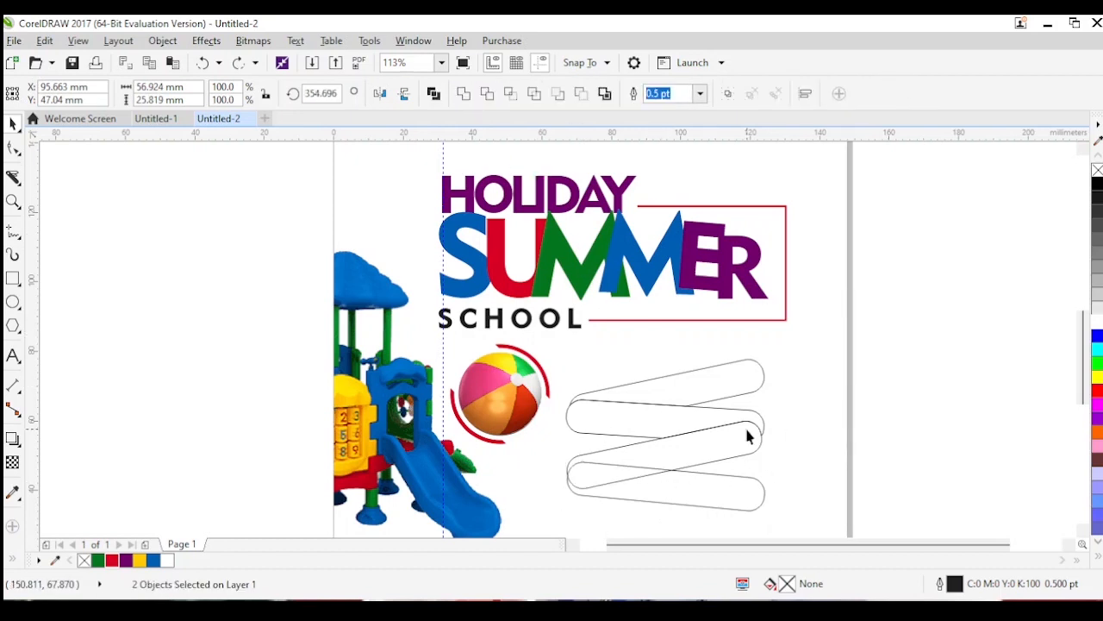
# Trim the bottom bar where the third bar overlaps it.
pyautogui.click(746, 429)
pyautogui.keyDown('shift'); pyautogui.click(713, 475); pyautogui.keyUp('shift')
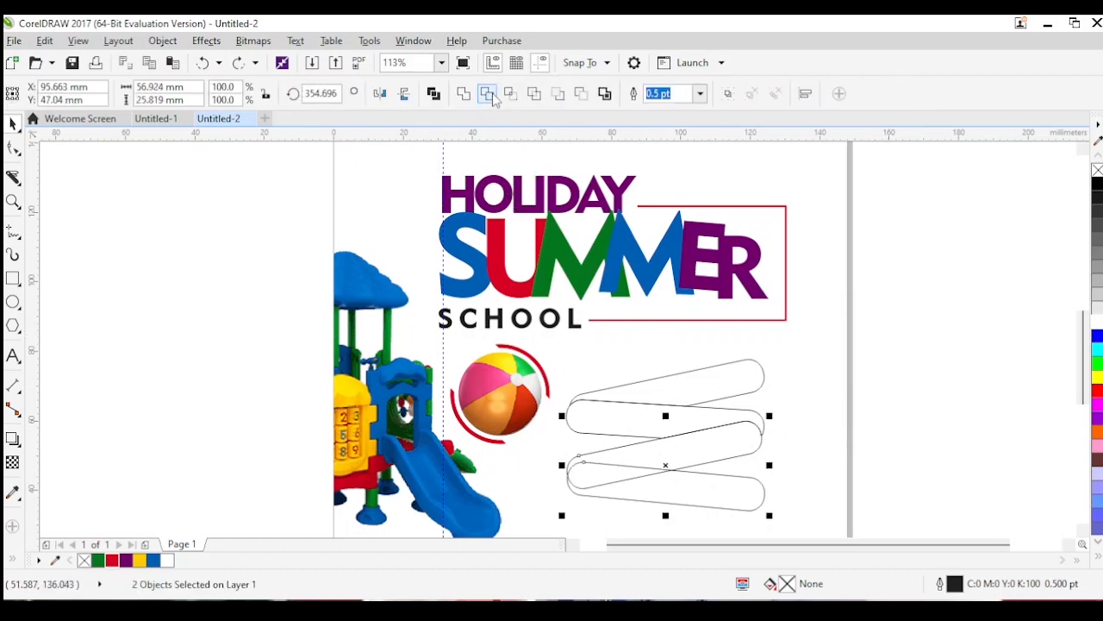
pyautogui.click(493, 96)
pyautogui.click(841, 386)
# Space the trimmed bars apart with thin gaps between them, and shift the whole set closer to the ball.
pyautogui.click(723, 492)
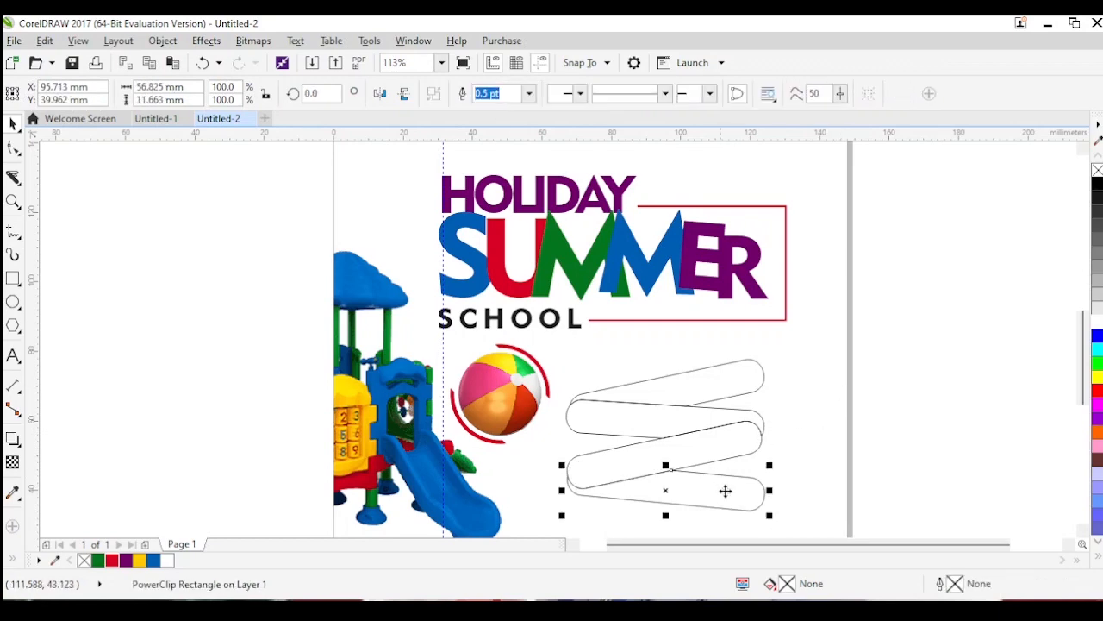
pyautogui.moveTo(723, 490); pyautogui.dragTo(721, 503)
pyautogui.keyDown('shift'); pyautogui.click(726, 442); pyautogui.keyUp('shift')
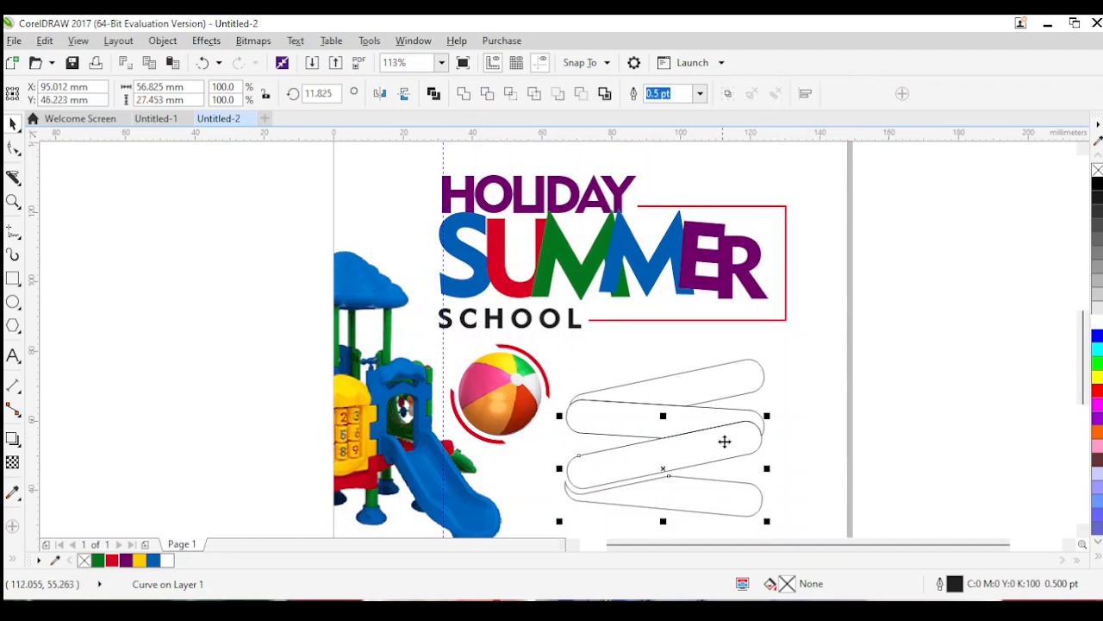
pyautogui.moveTo(727, 443); pyautogui.dragTo(736, 448)
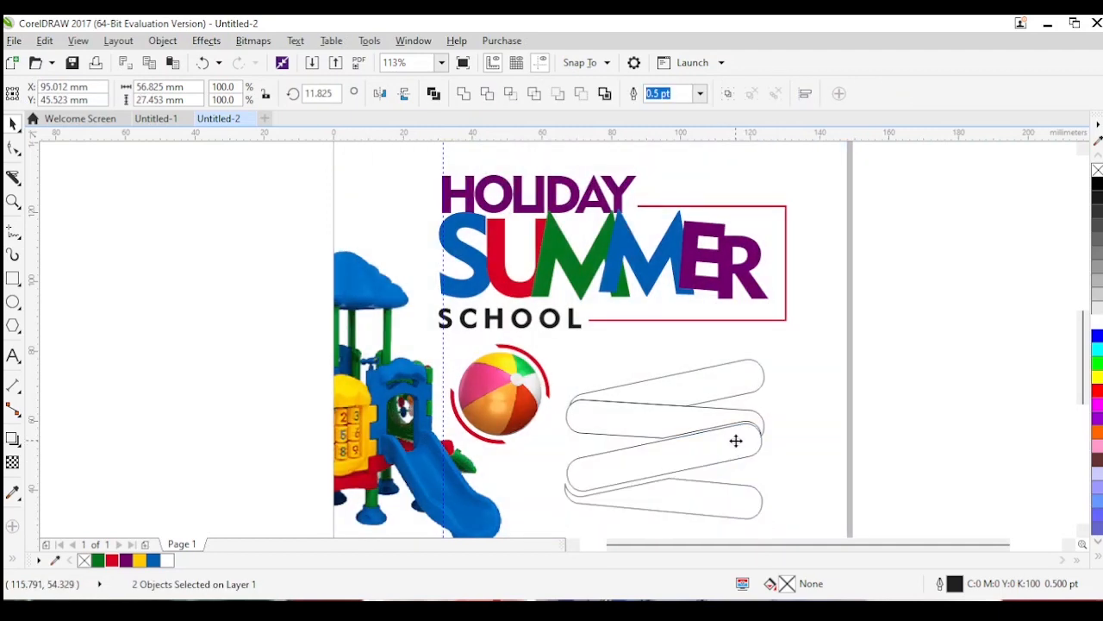
pyautogui.moveTo(736, 441); pyautogui.dragTo(716, 426)
pyautogui.keyDown('shift'); pyautogui.click(721, 408); pyautogui.keyUp('shift')
pyautogui.click(840, 389)
pyautogui.moveTo(904, 342); pyautogui.dragTo(522, 541)
pyautogui.moveTo(687, 431); pyautogui.dragTo(680, 421)
# Fill the top bar with green, the second with red and the third with blue from the document colours.
pyautogui.click(700, 319)
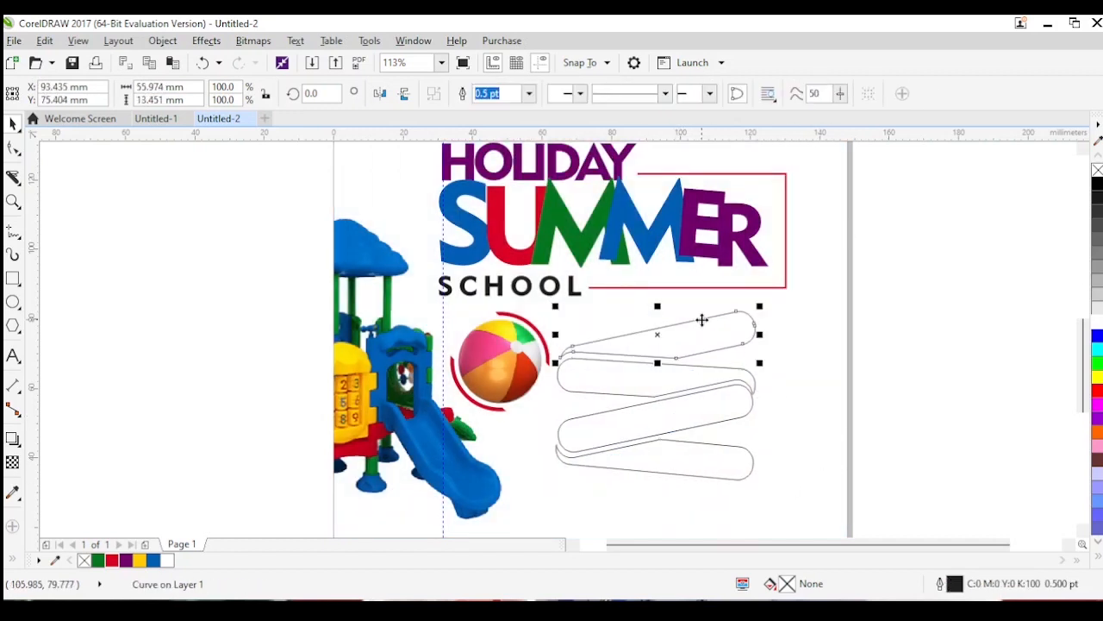
pyautogui.click(98, 561)
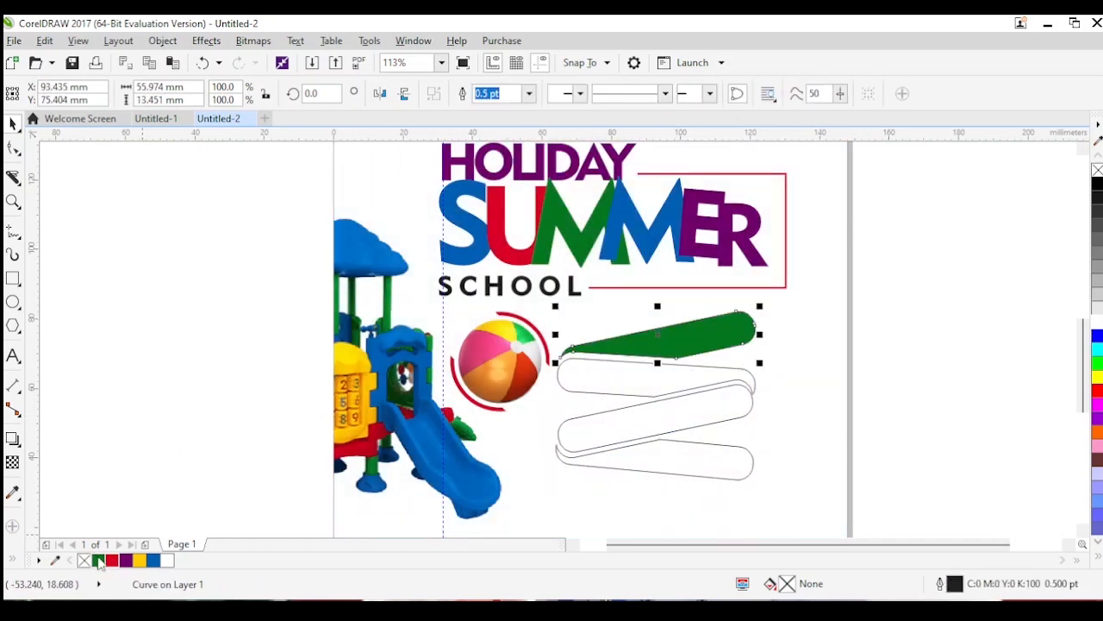
pyautogui.click(624, 376)
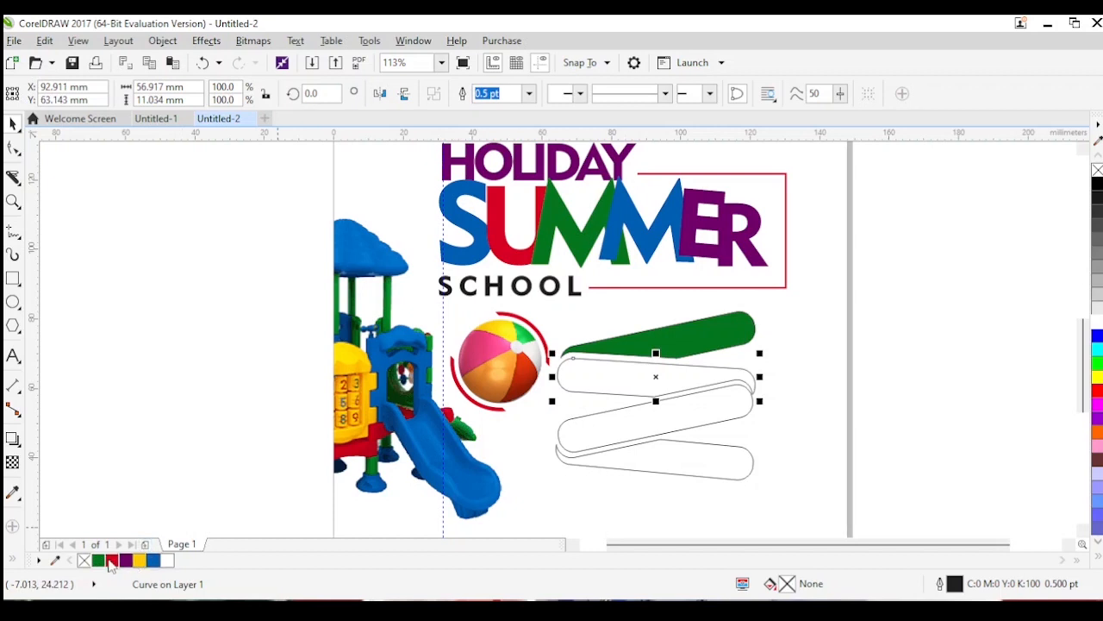
pyautogui.click(111, 561)
pyautogui.click(705, 417)
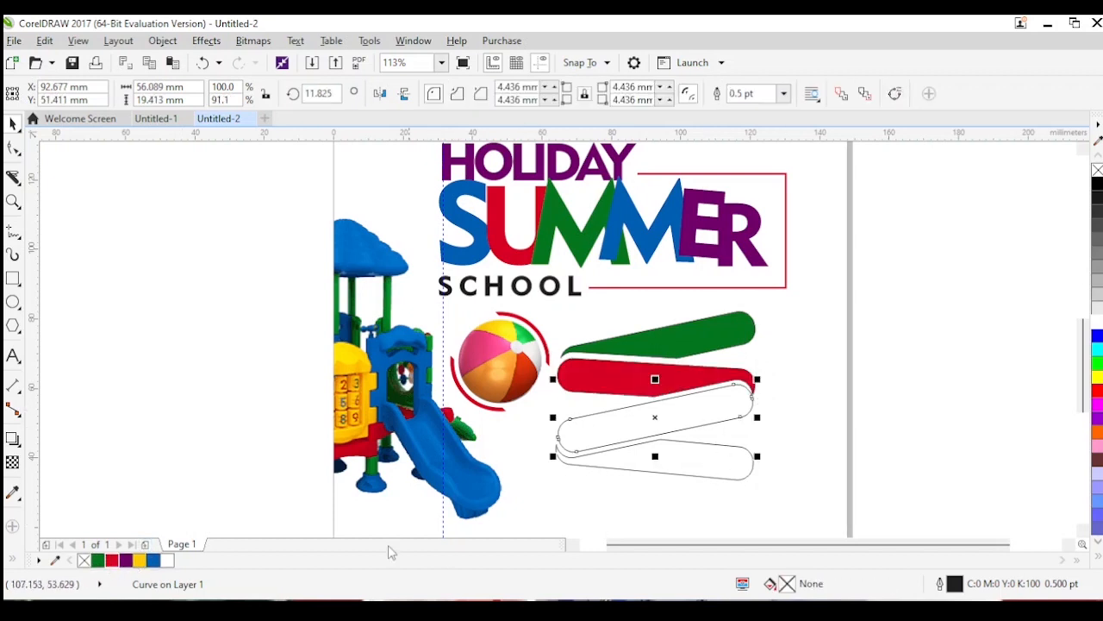
pyautogui.click(154, 561)
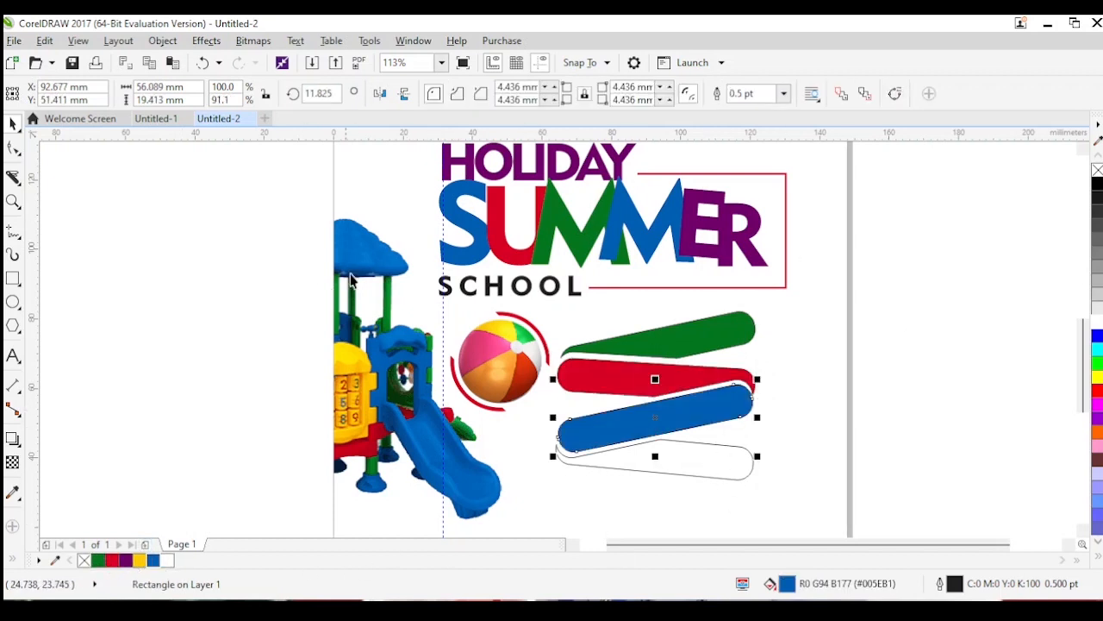
# Check the reference flyer's label colours and fill the bottom bar with purple.
pyautogui.click(160, 119)
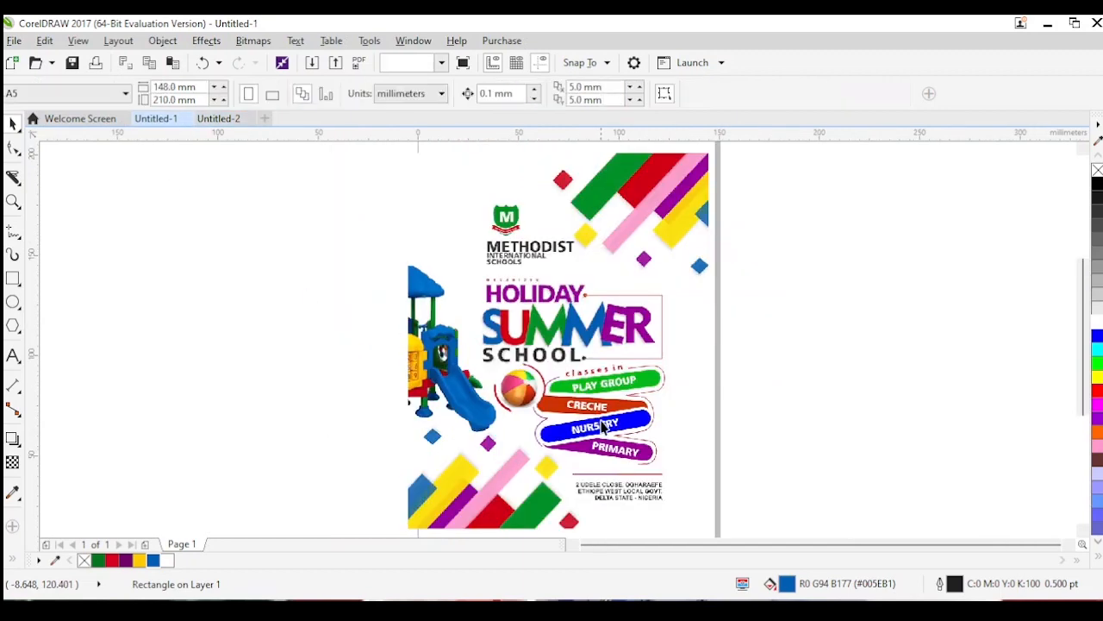
pyautogui.click(223, 119)
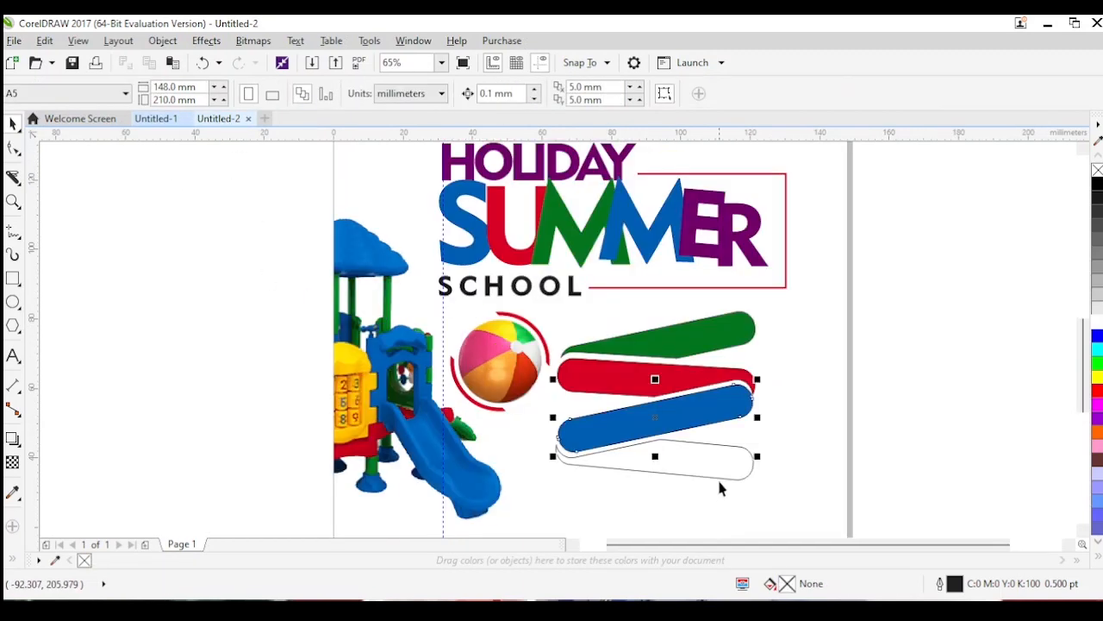
pyautogui.click(715, 462)
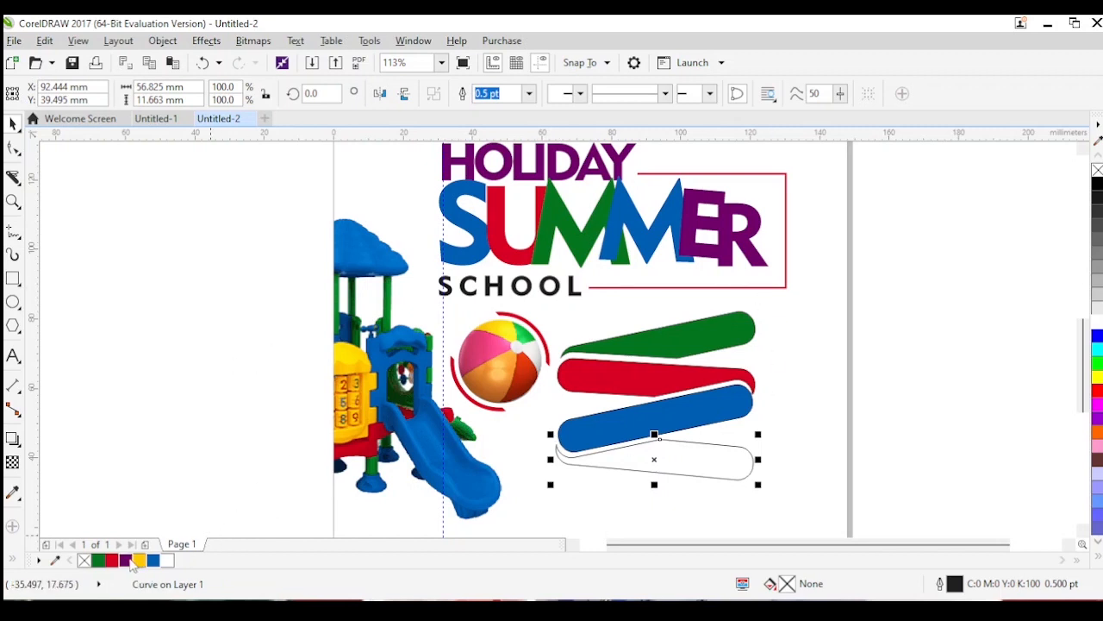
pyautogui.click(127, 560)
pyautogui.click(890, 354)
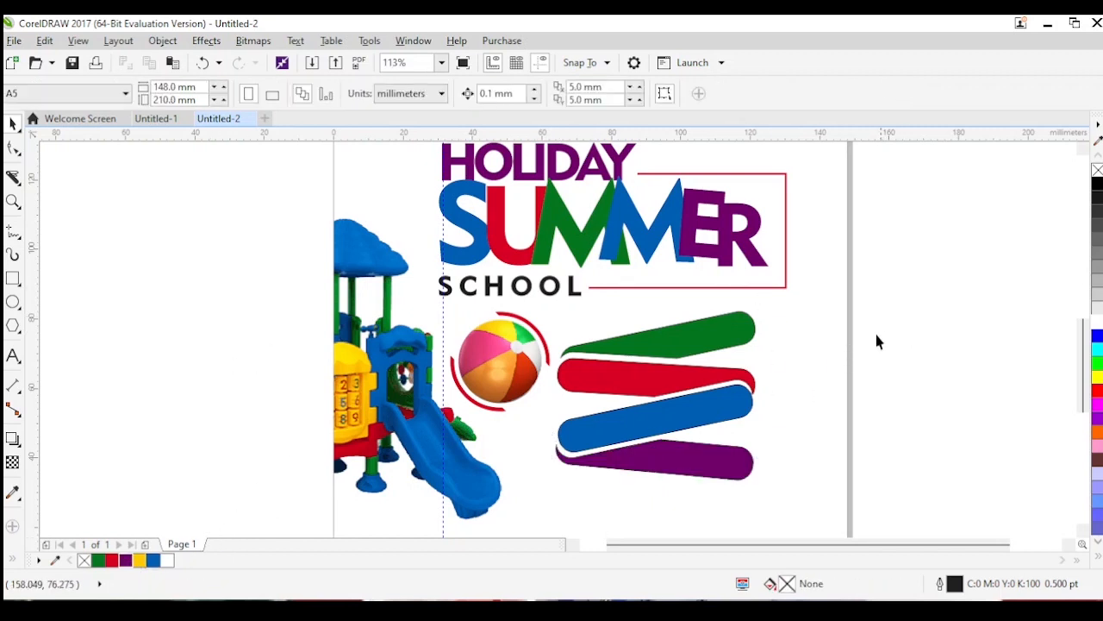
# Rotate all four bars together to about 352°, adjust their position beside the ball and remove their outlines.
pyautogui.moveTo(931, 295); pyautogui.dragTo(529, 509)
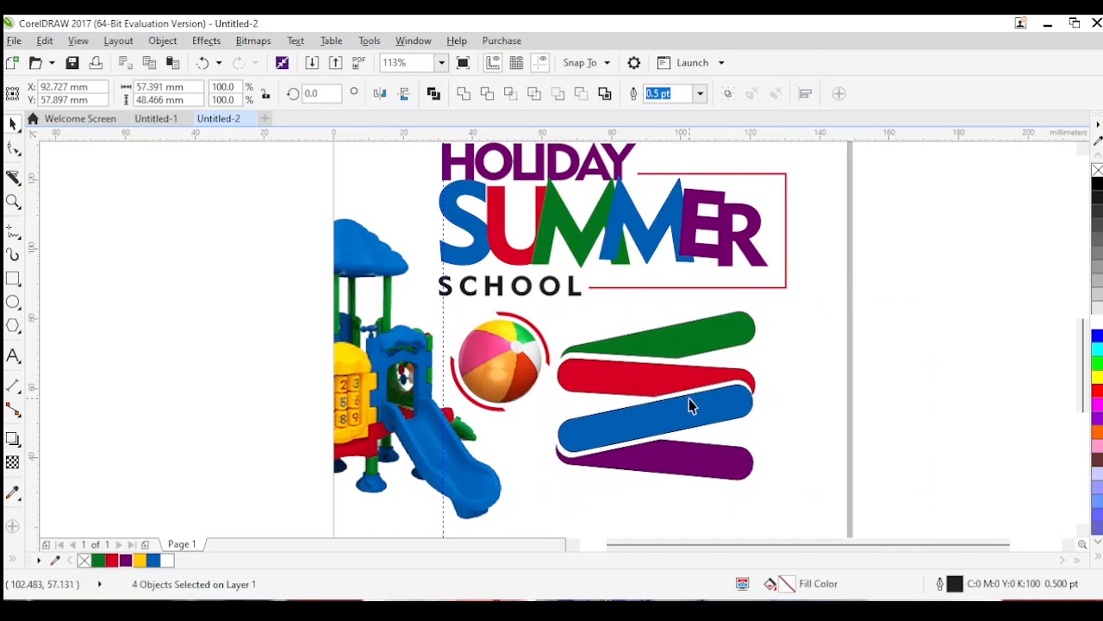
pyautogui.moveTo(763, 303); pyautogui.dragTo(772, 322)
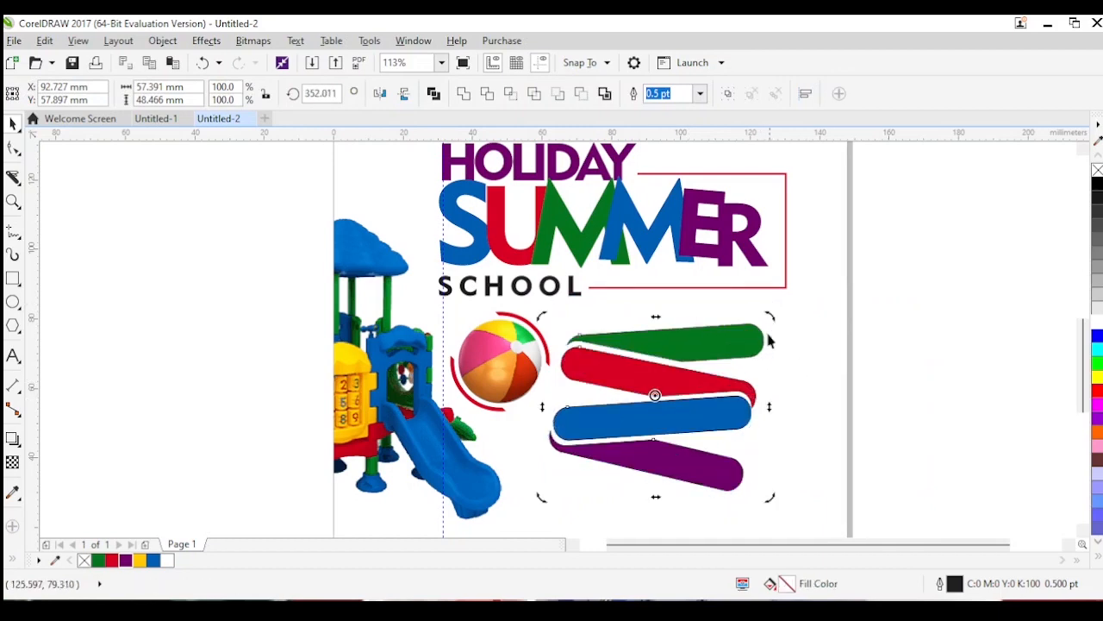
pyautogui.moveTo(706, 347); pyautogui.dragTo(706, 347)
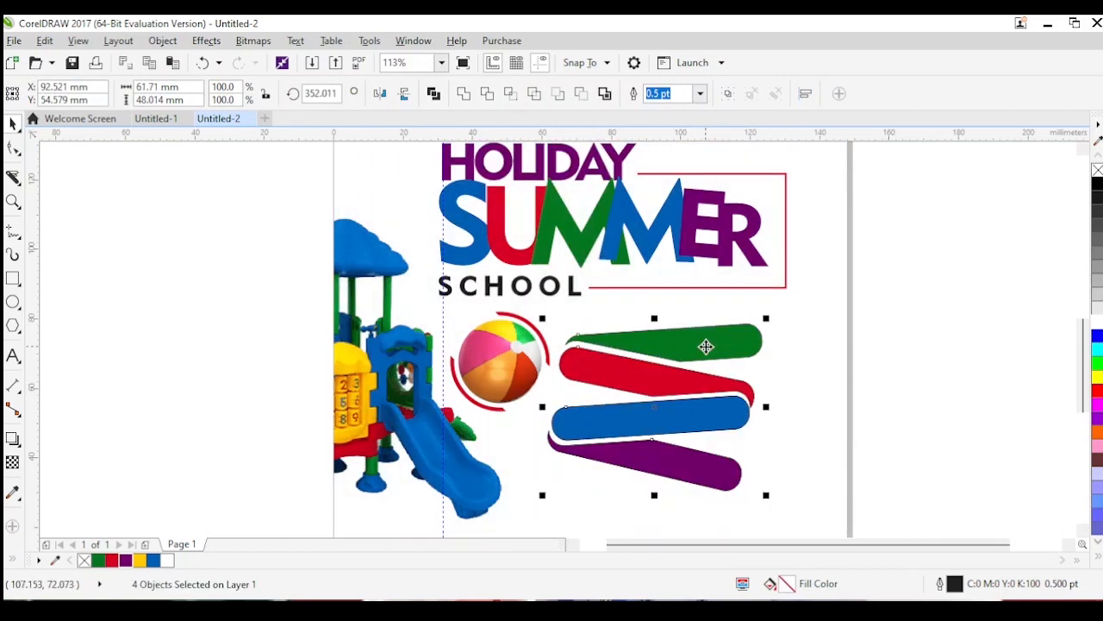
pyautogui.rightClick(1097, 170)
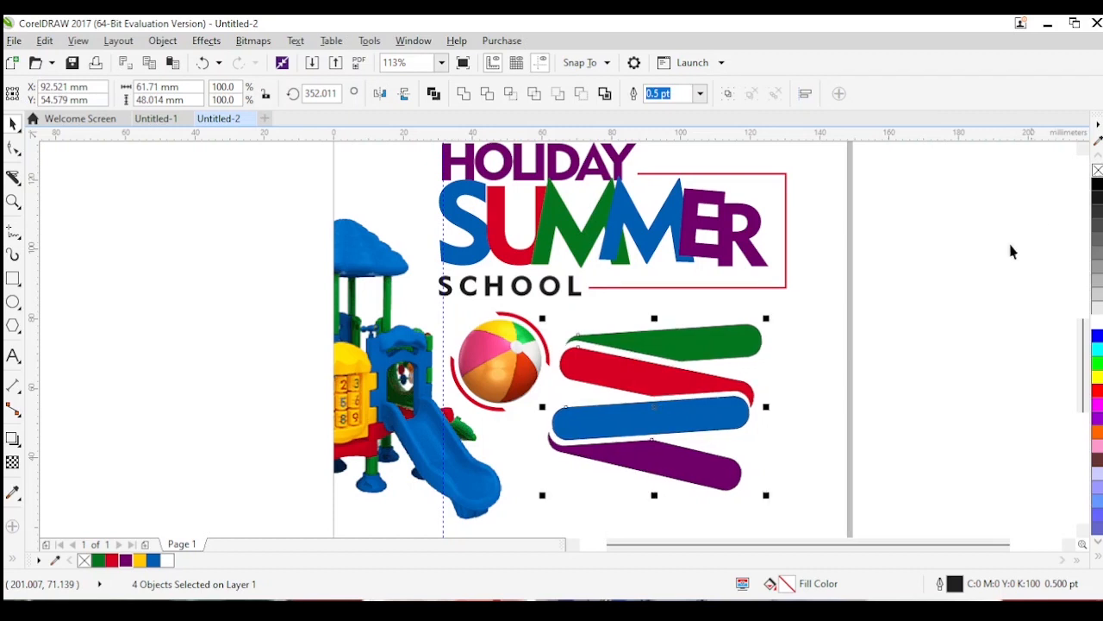
# Shift the beach ball and its two red arcs slightly up and closer to the coloured bars.
pyautogui.click(899, 392)
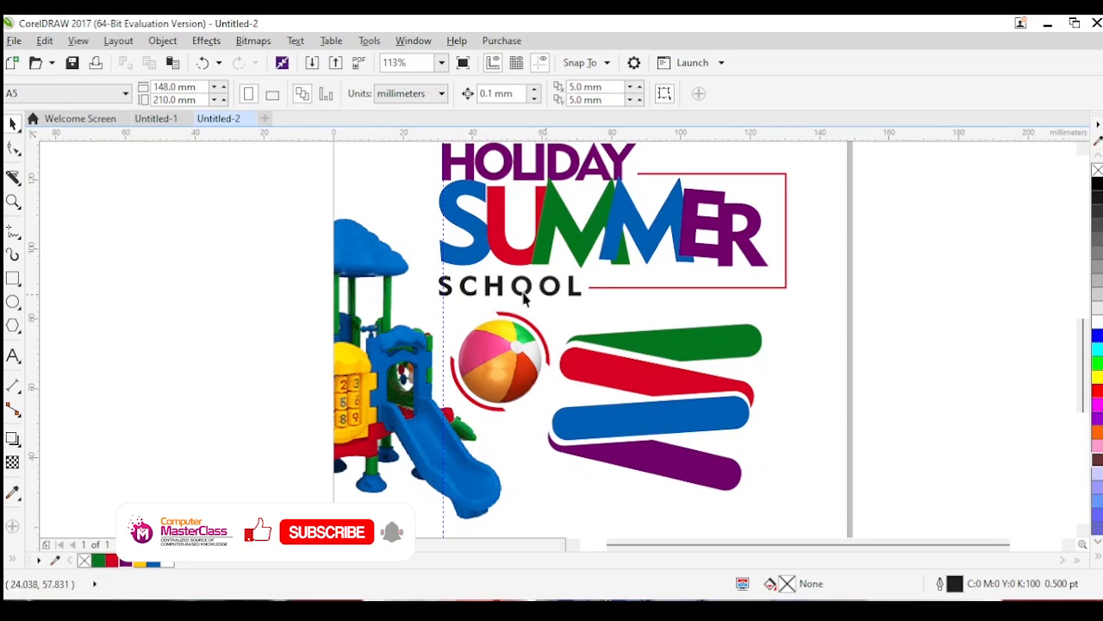
pyautogui.moveTo(270, 298); pyautogui.dragTo(597, 449)
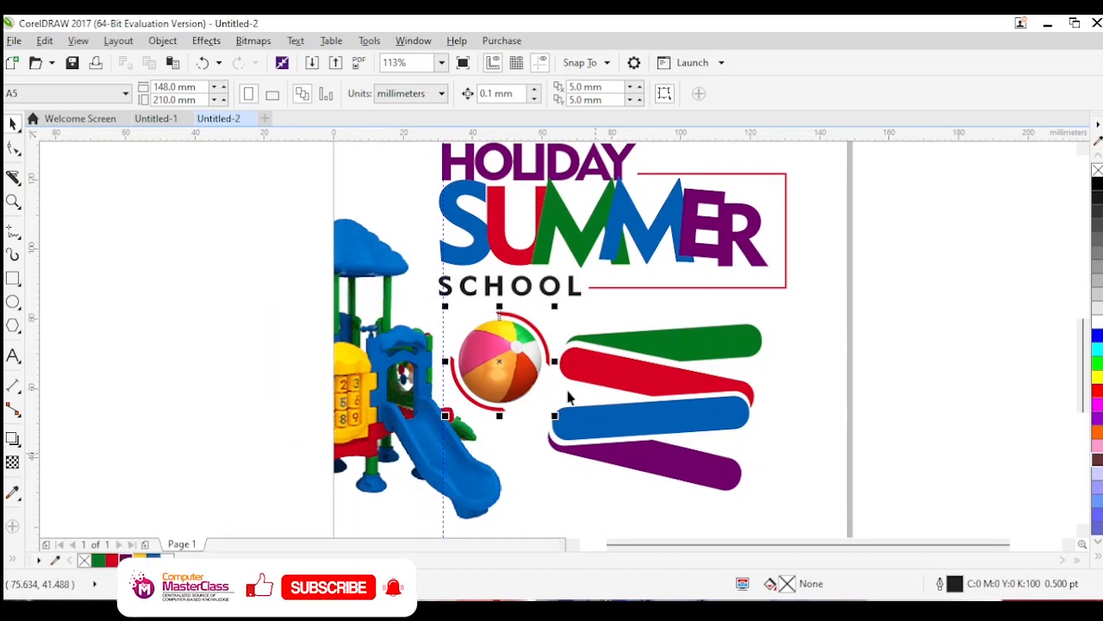
pyautogui.moveTo(513, 326); pyautogui.dragTo(523, 320)
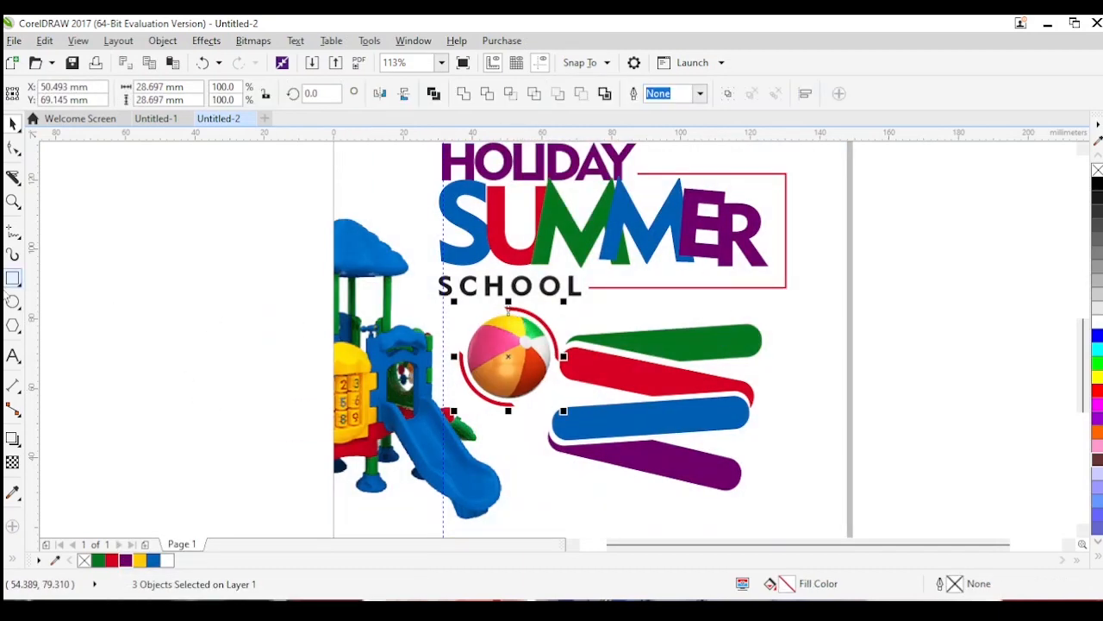
# Draw an open zigzag line of straight segments around the outer ends of the four bars, about 24 mm wide and 52 mm high.
pyautogui.click(13, 280)
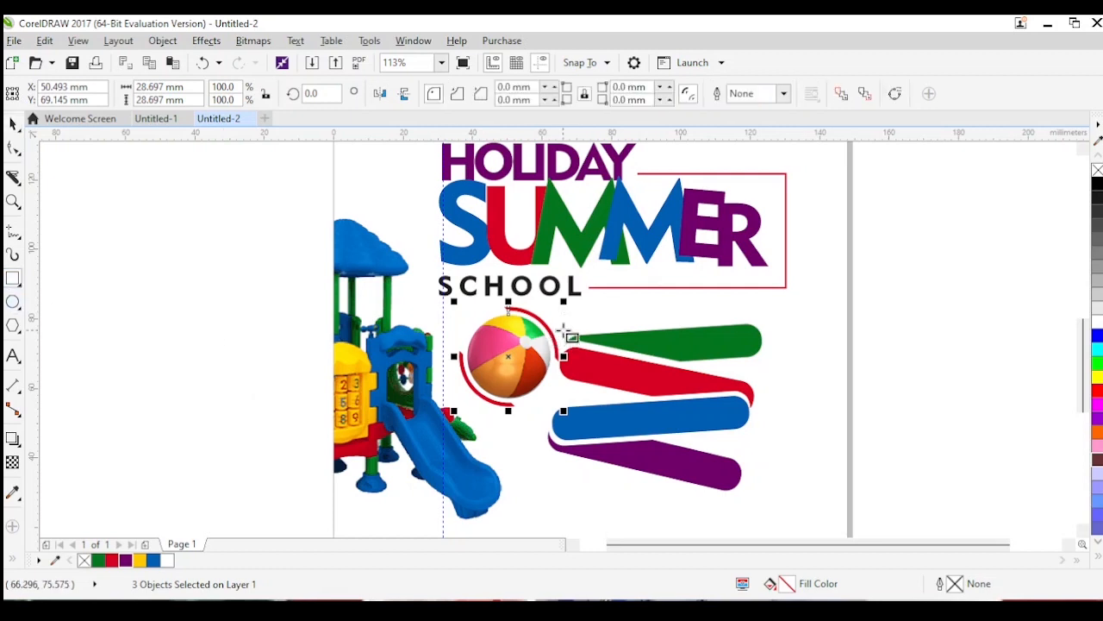
pyautogui.click(13, 232)
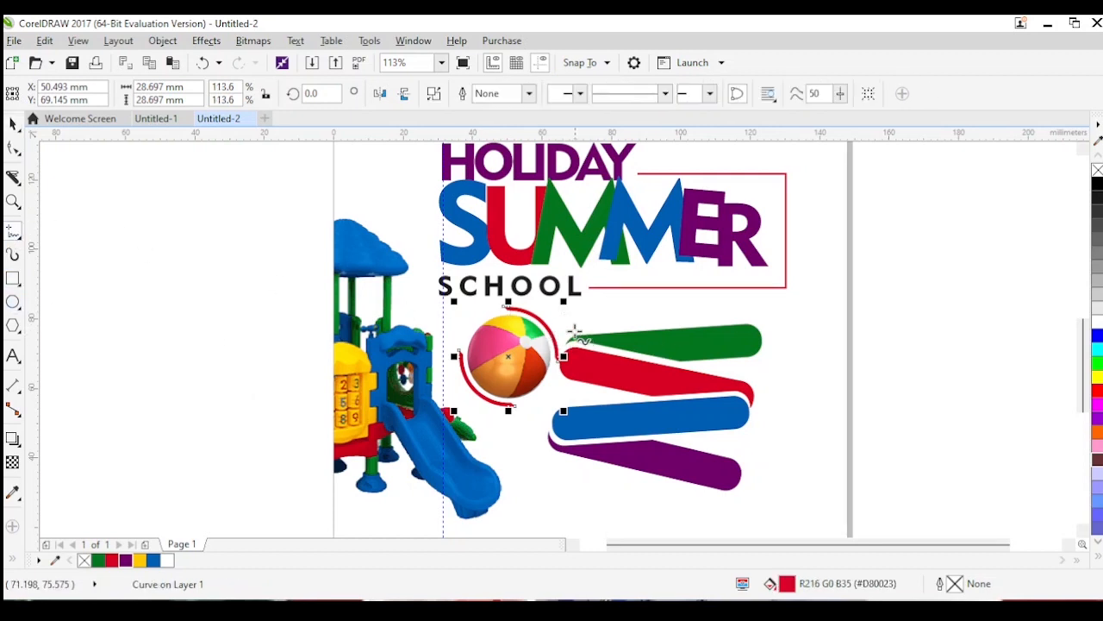
pyautogui.click(676, 318)
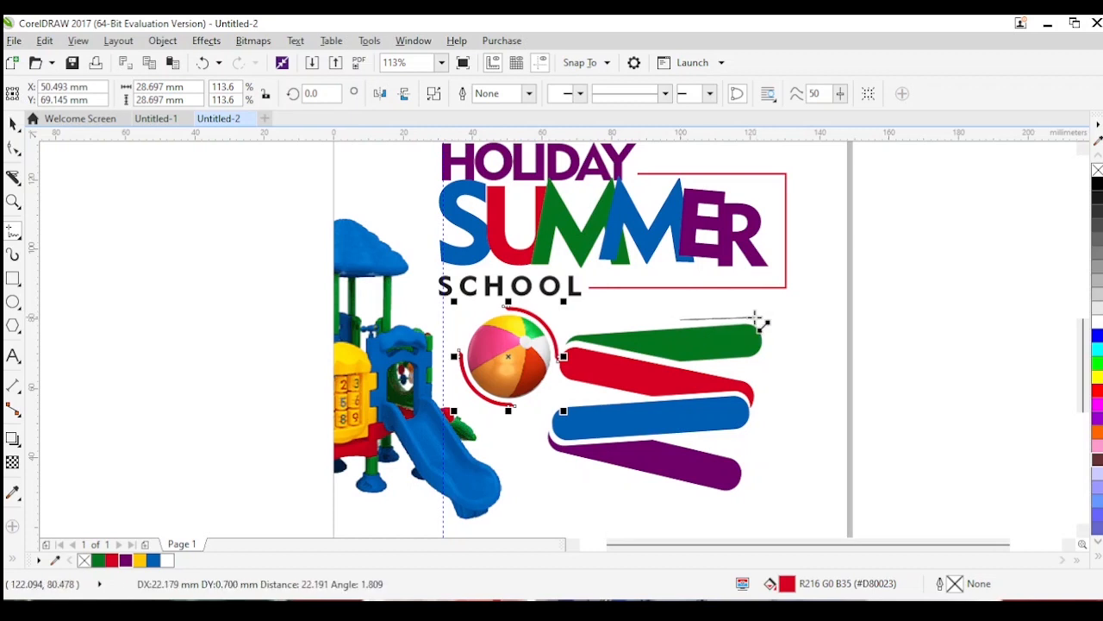
pyautogui.click(758, 318)
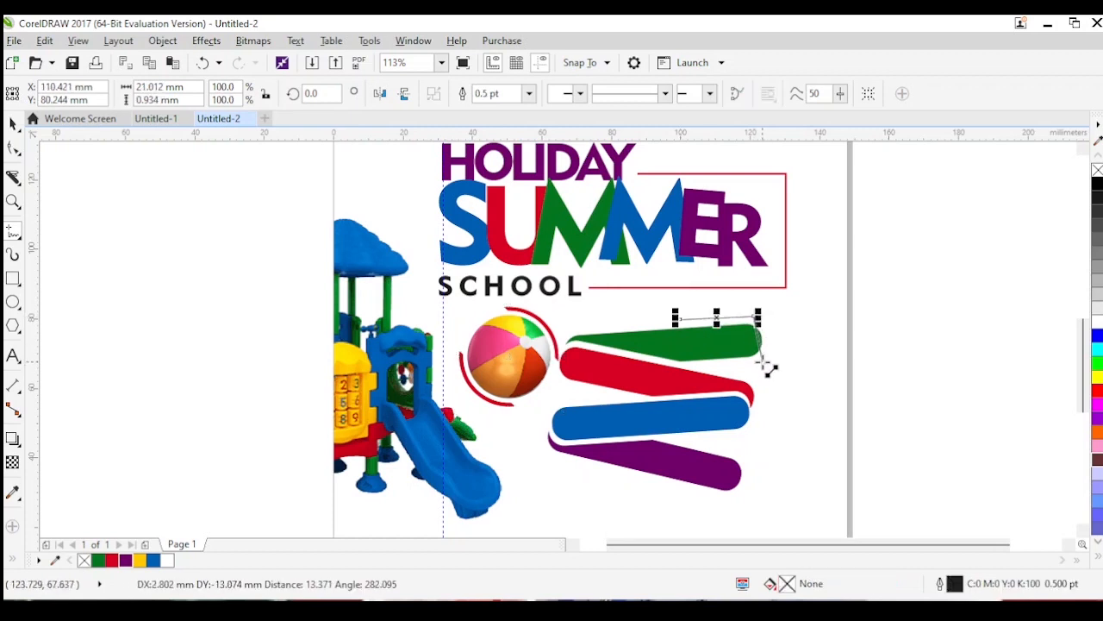
pyautogui.click(764, 366)
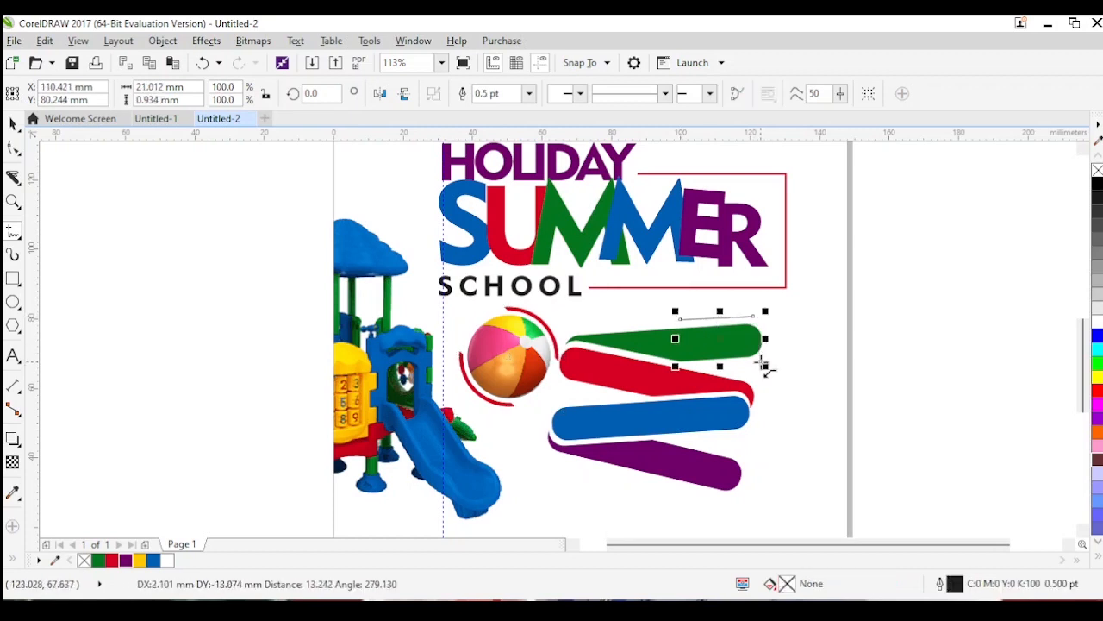
pyautogui.click(706, 372)
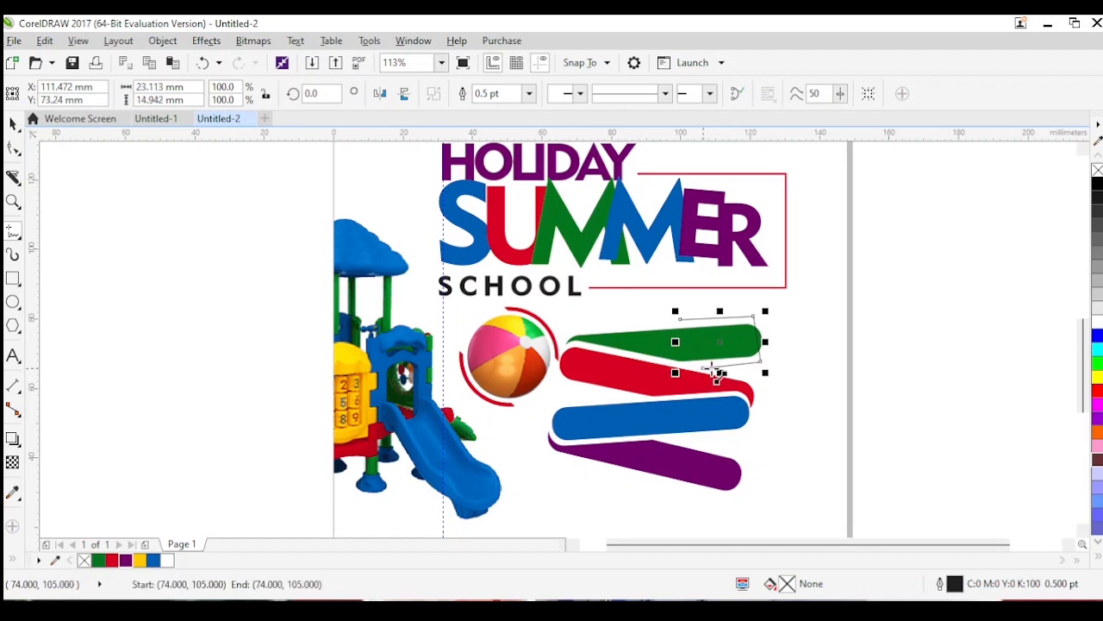
pyautogui.click(764, 381)
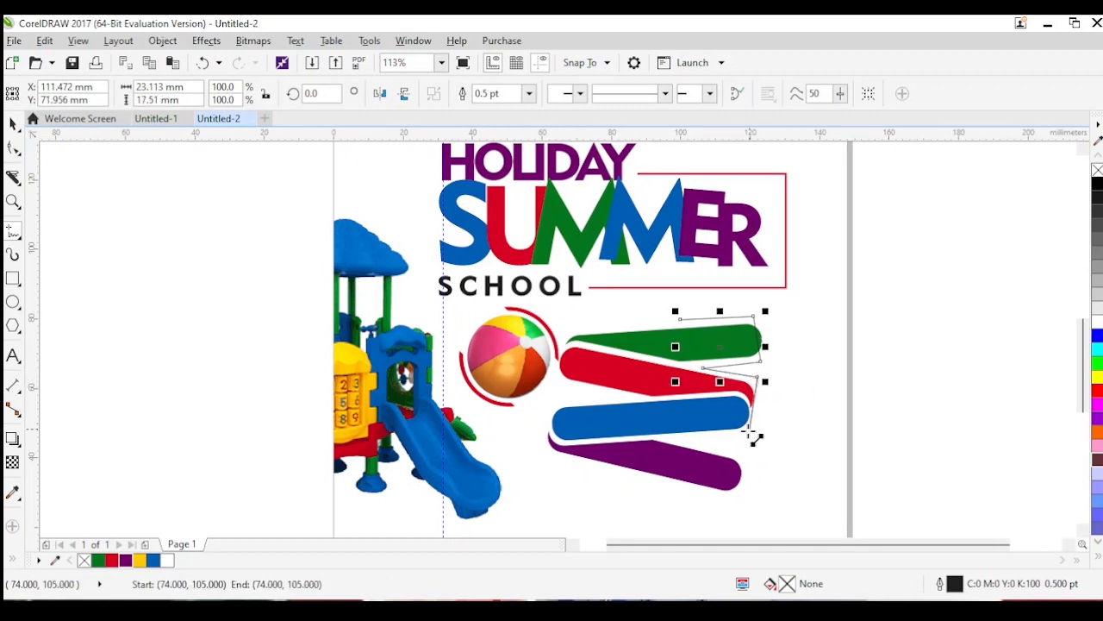
pyautogui.click(731, 442)
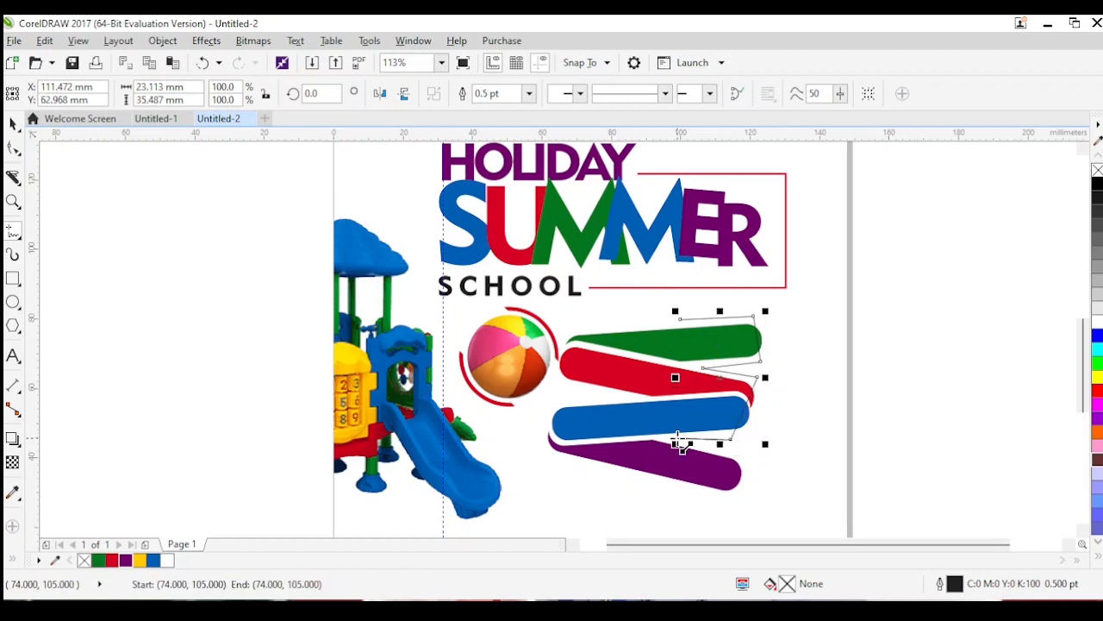
pyautogui.click(678, 440)
pyautogui.click(733, 454)
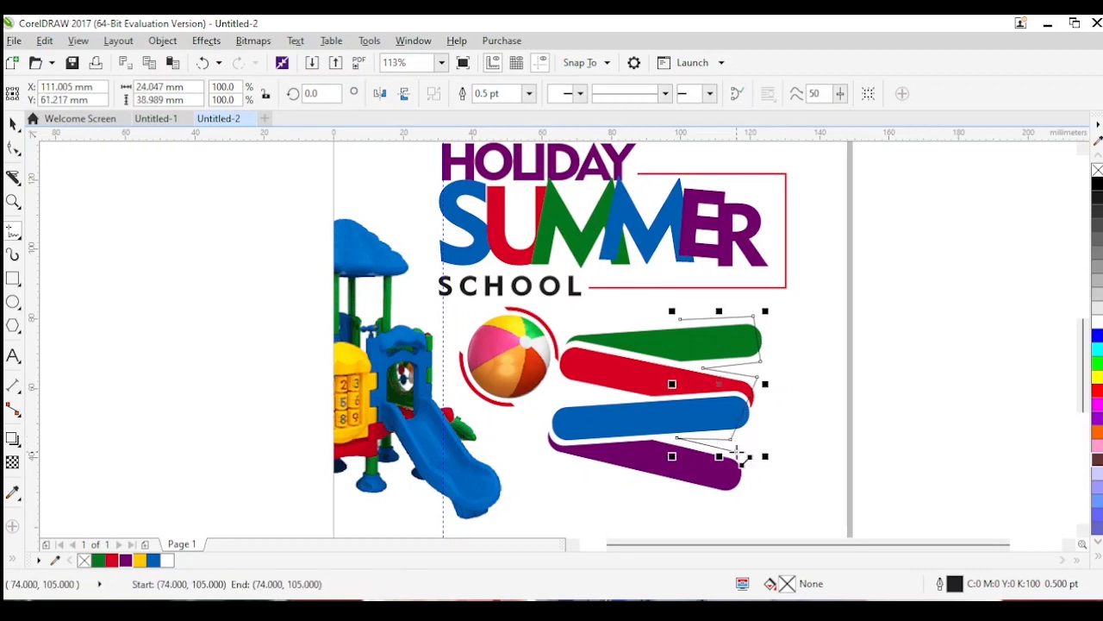
pyautogui.click(723, 499)
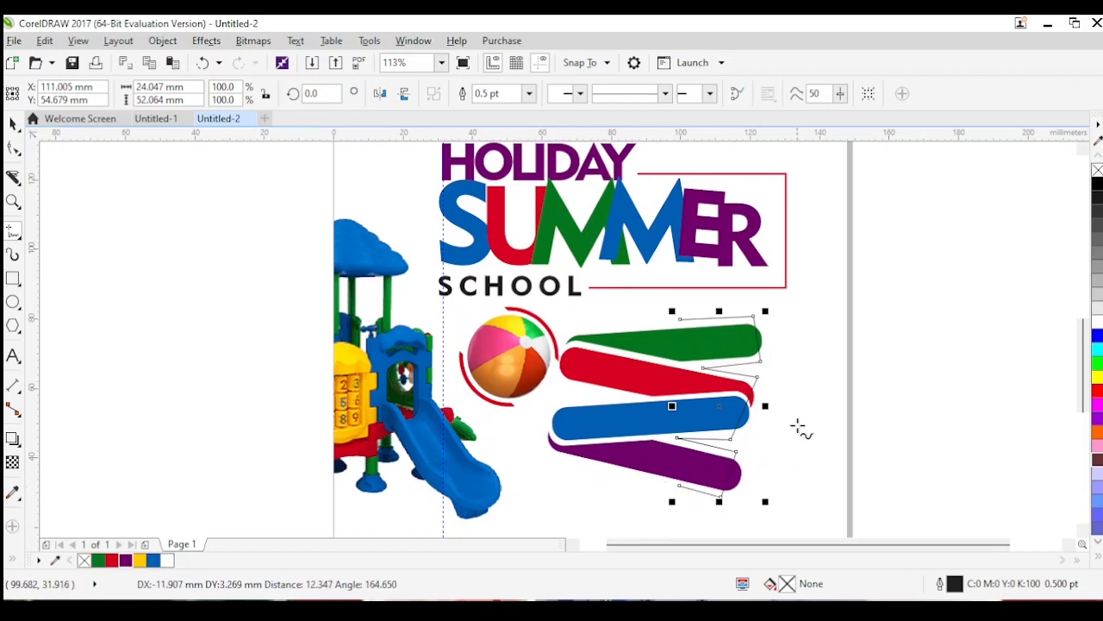
# Try to convert the zigzag line's segment beside the green bar's rounded end to a curve.
pyautogui.press('Escape')
pyautogui.press('z')
pyautogui.moveTo(866, 284); pyautogui.dragTo(382, 533)
pyautogui.press('space')
pyautogui.press('F10')
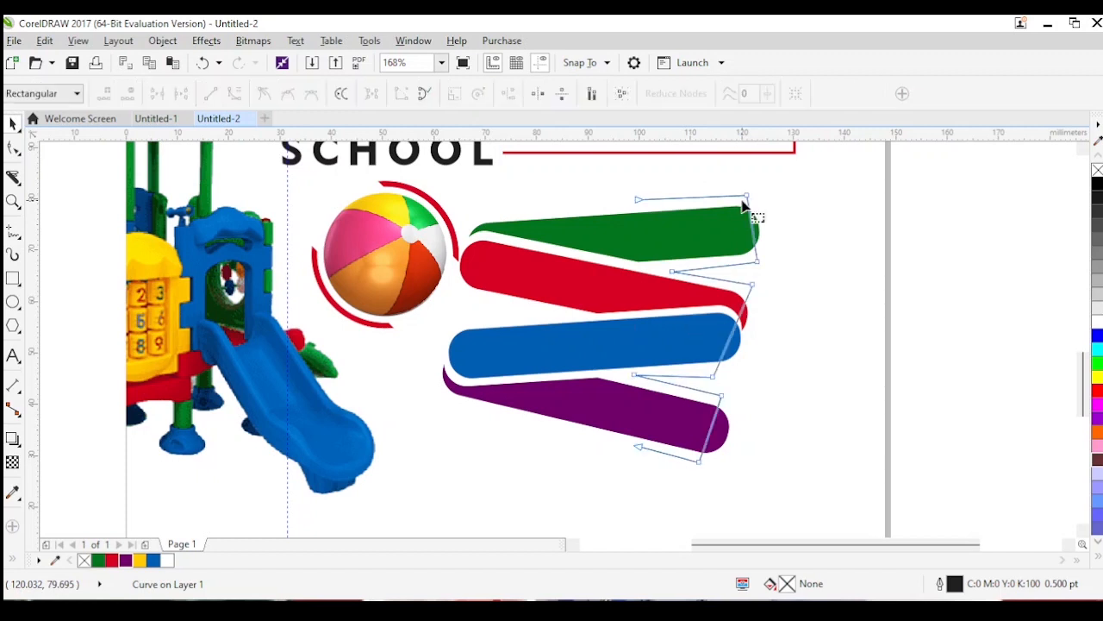
pyautogui.rightClick(749, 216)
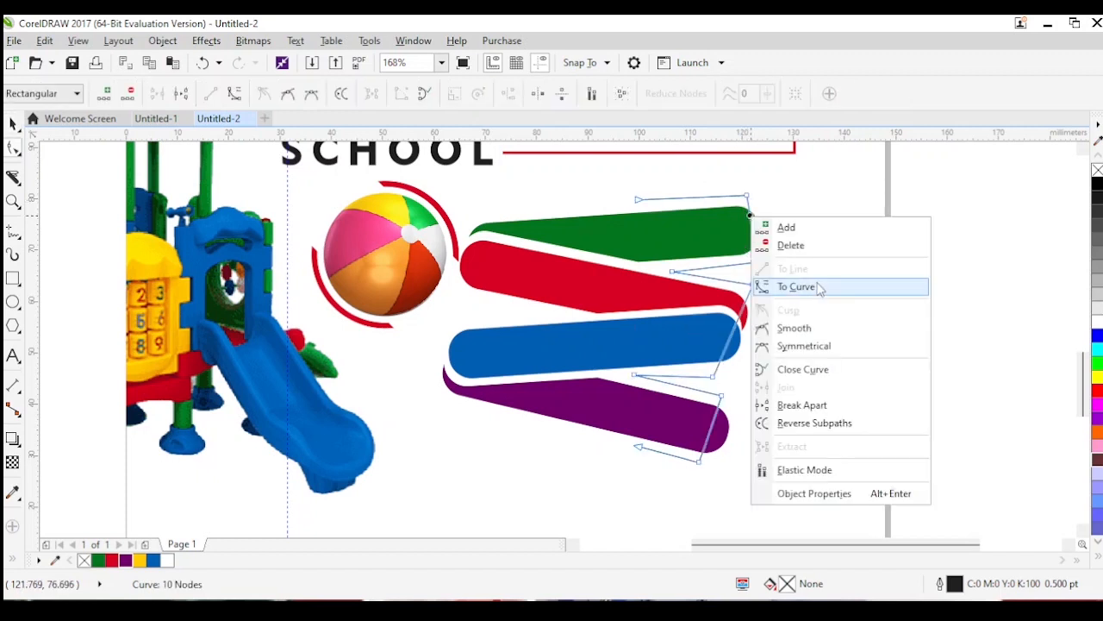
pyautogui.click(817, 287)
pyautogui.press('space')
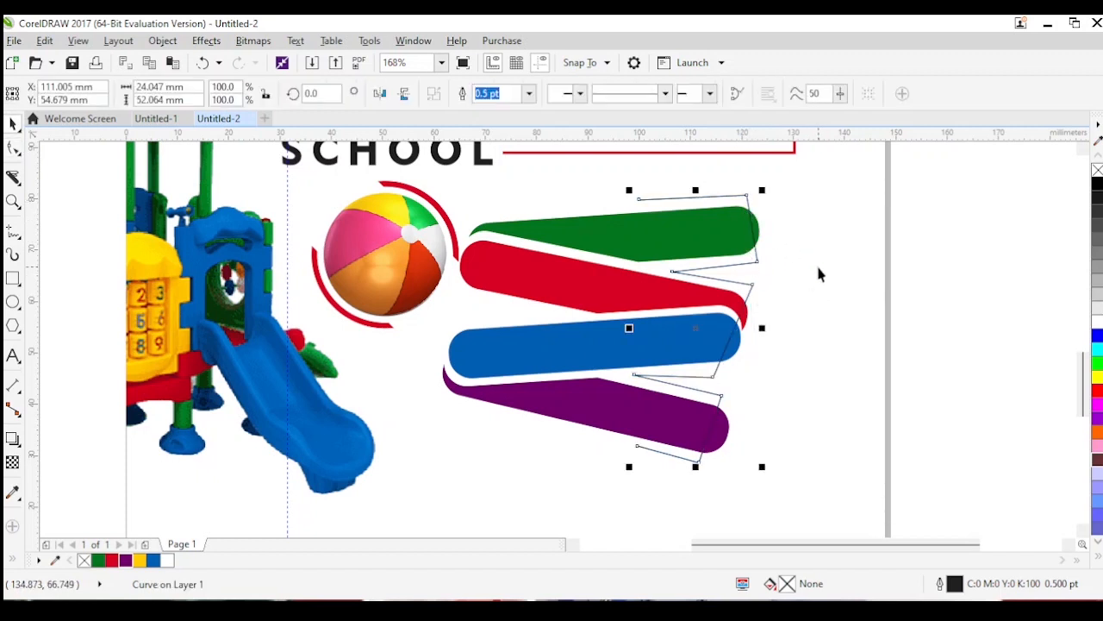
pyautogui.hotkey('ctrl', 'z')
pyautogui.click(808, 608)
pyautogui.click(1090, 457)
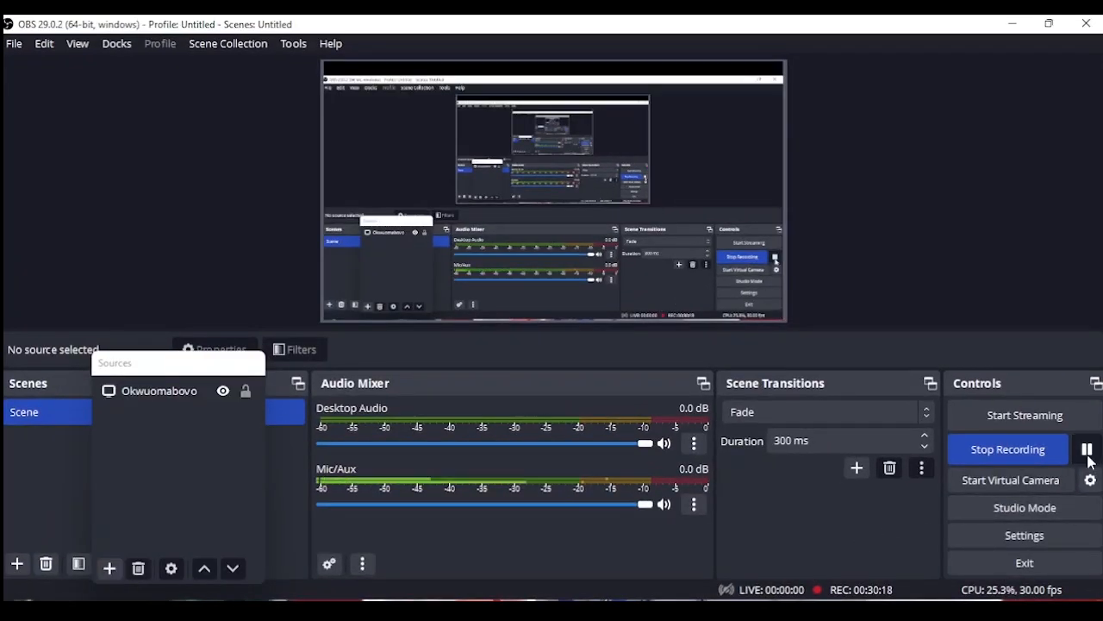
pyautogui.click(1014, 24)
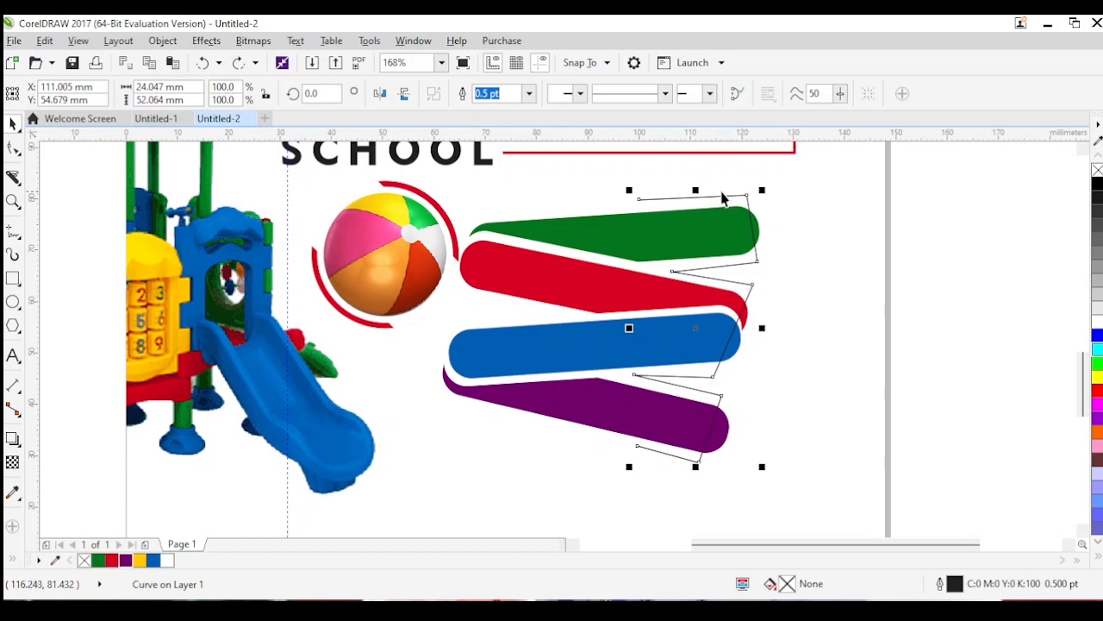
# Move the zigzag line's upper start node slightly down towards the green bar.
pyautogui.press('F10')
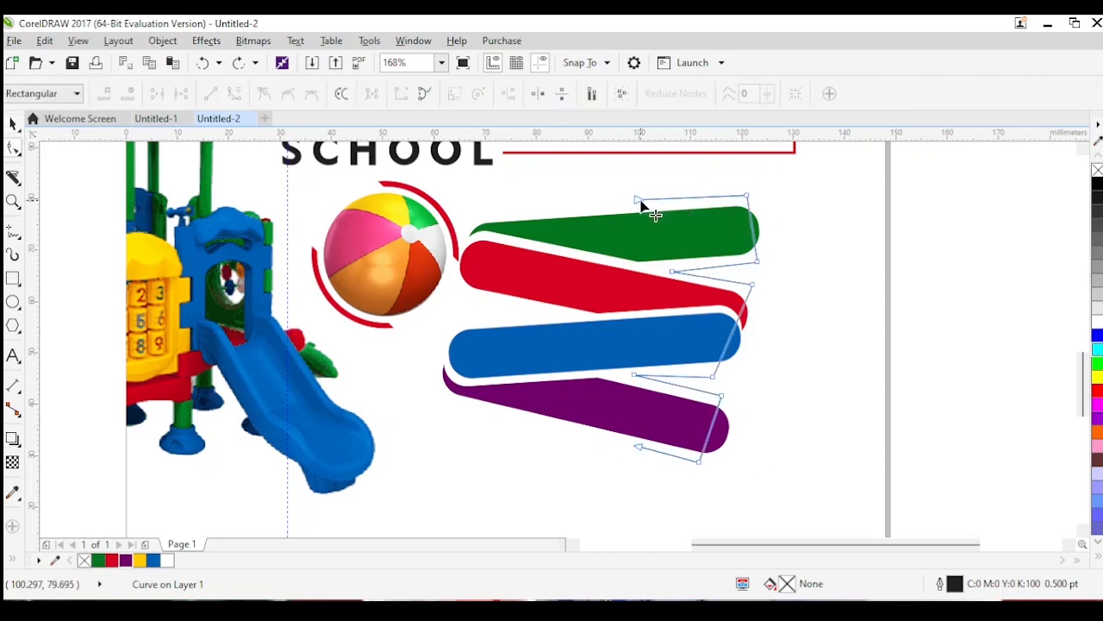
pyautogui.moveTo(646, 207); pyautogui.dragTo(649, 213)
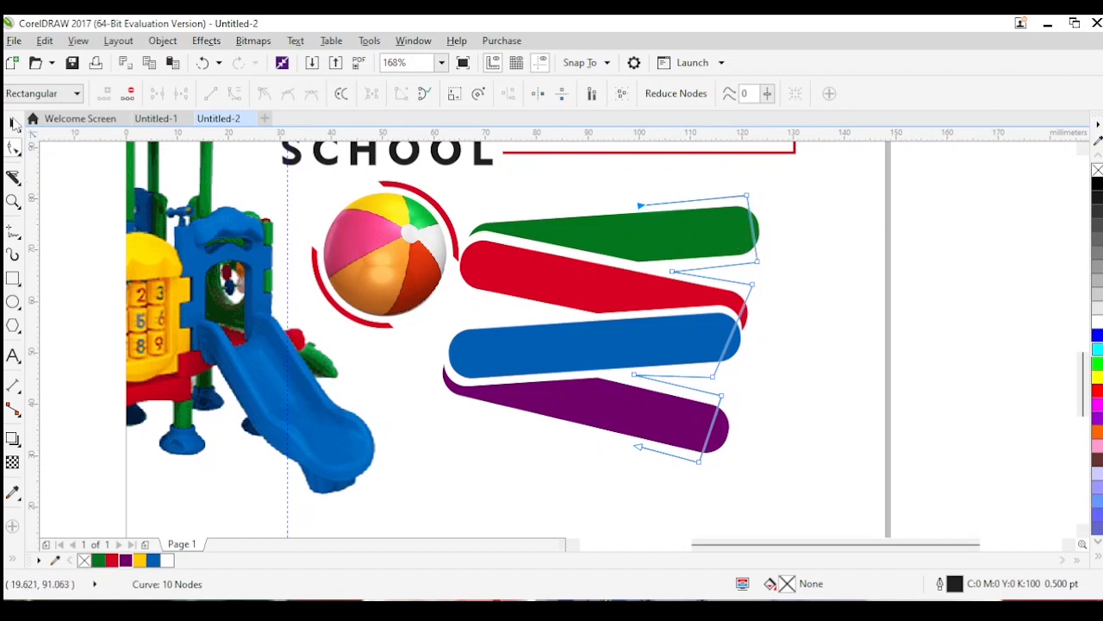
pyautogui.press('space')
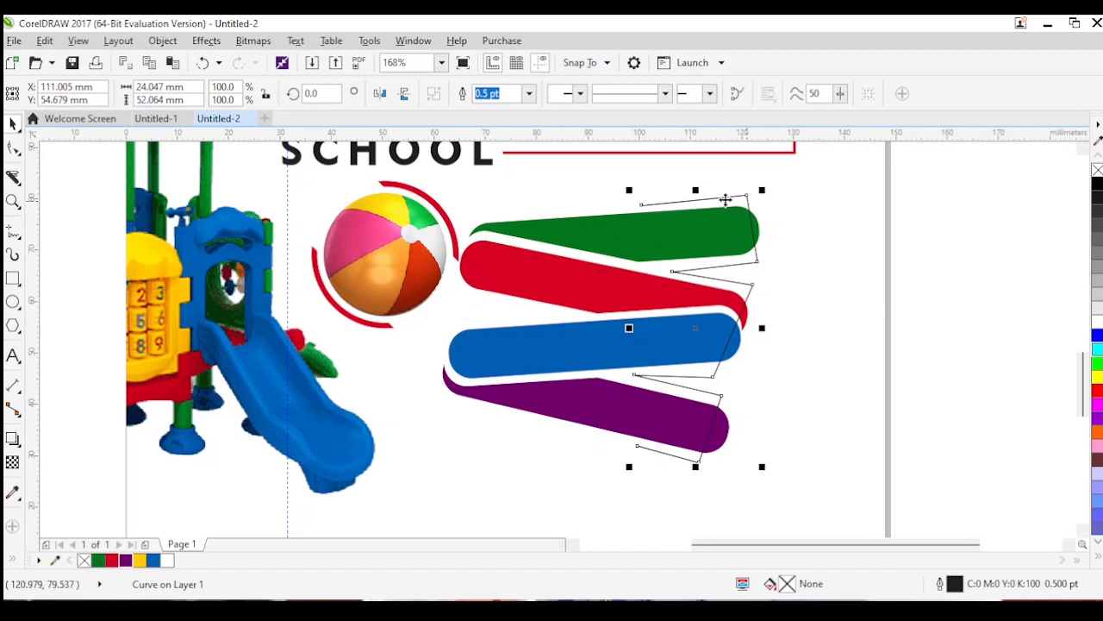
# Convert the zigzag line's segments beside the bar ends to curves and bend them into rounded arcs that follow the ends.
pyautogui.click(13, 177)
pyautogui.click(13, 149)
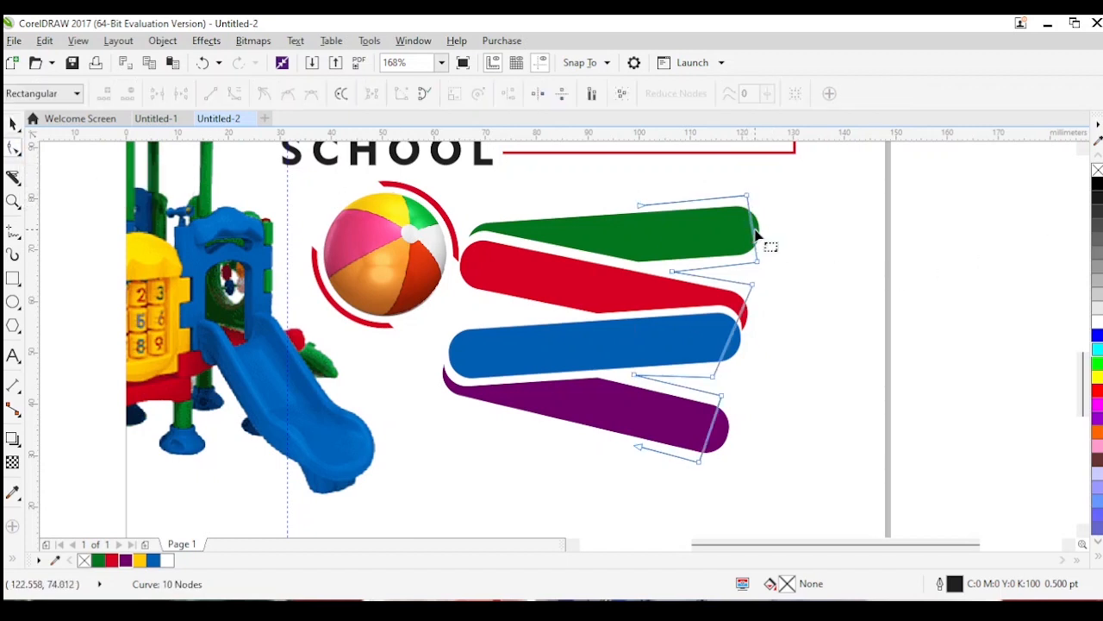
pyautogui.rightClick(753, 230)
pyautogui.click(799, 299)
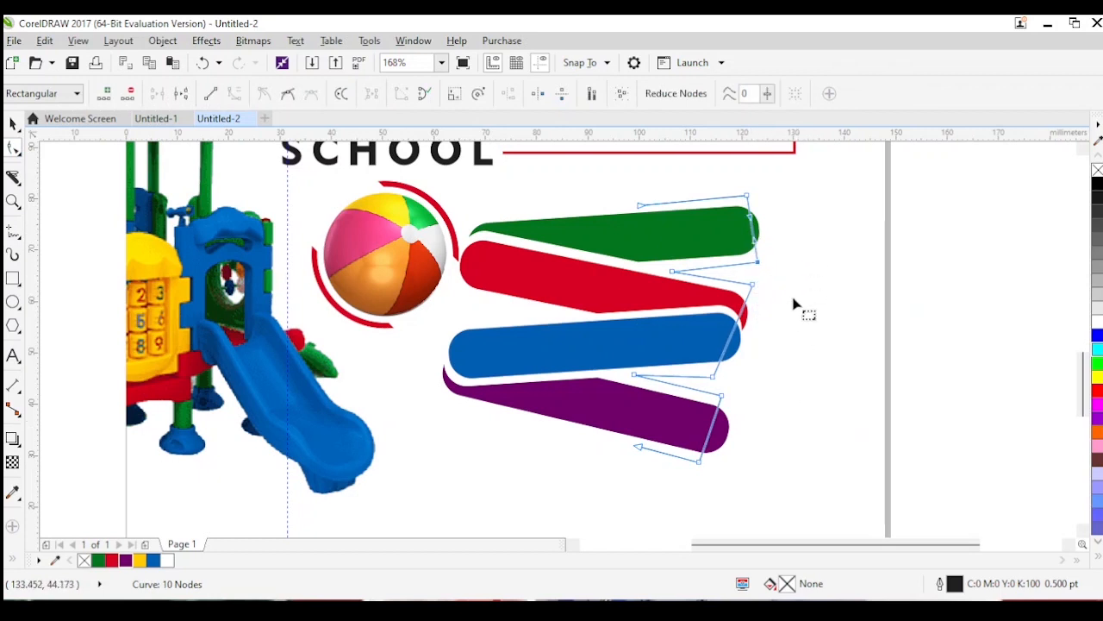
pyautogui.moveTo(763, 247); pyautogui.dragTo(783, 258)
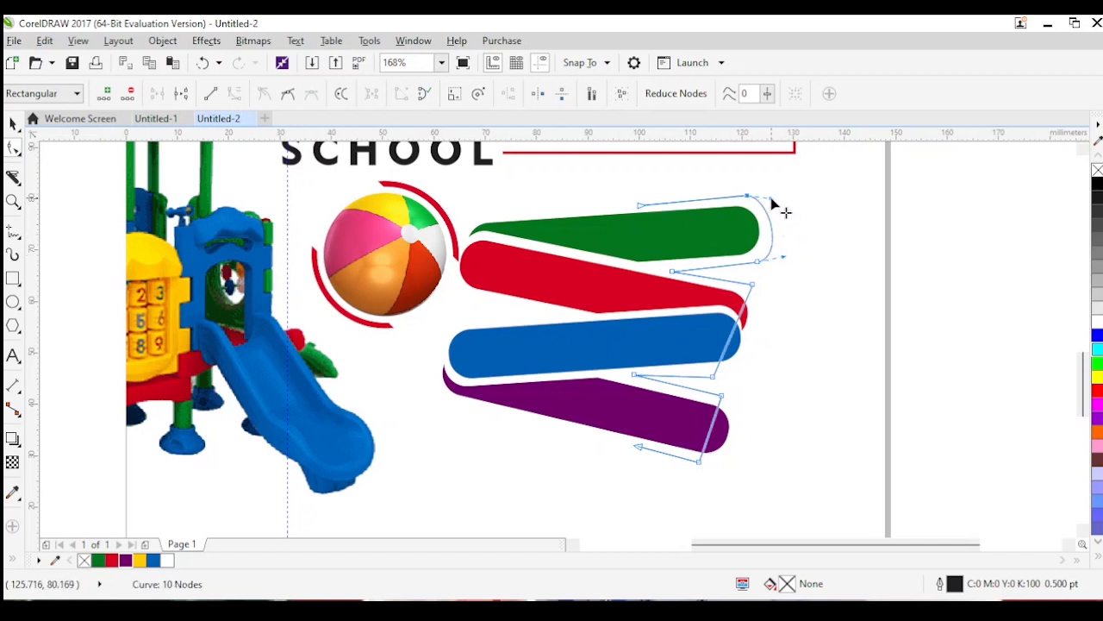
pyautogui.moveTo(772, 198); pyautogui.dragTo(784, 214)
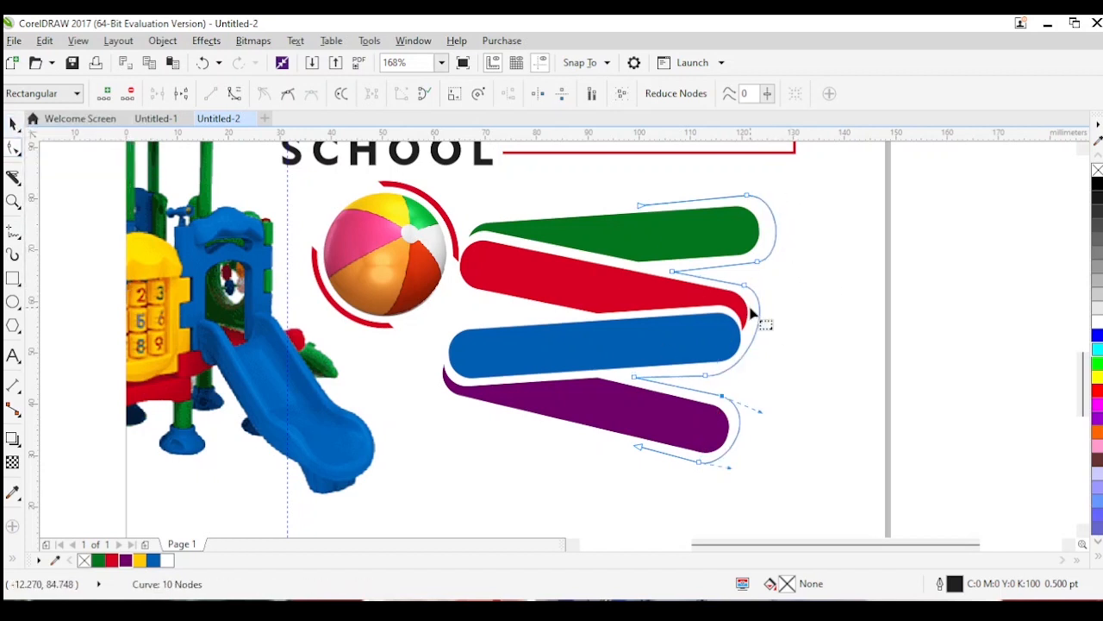
pyautogui.click(14, 123)
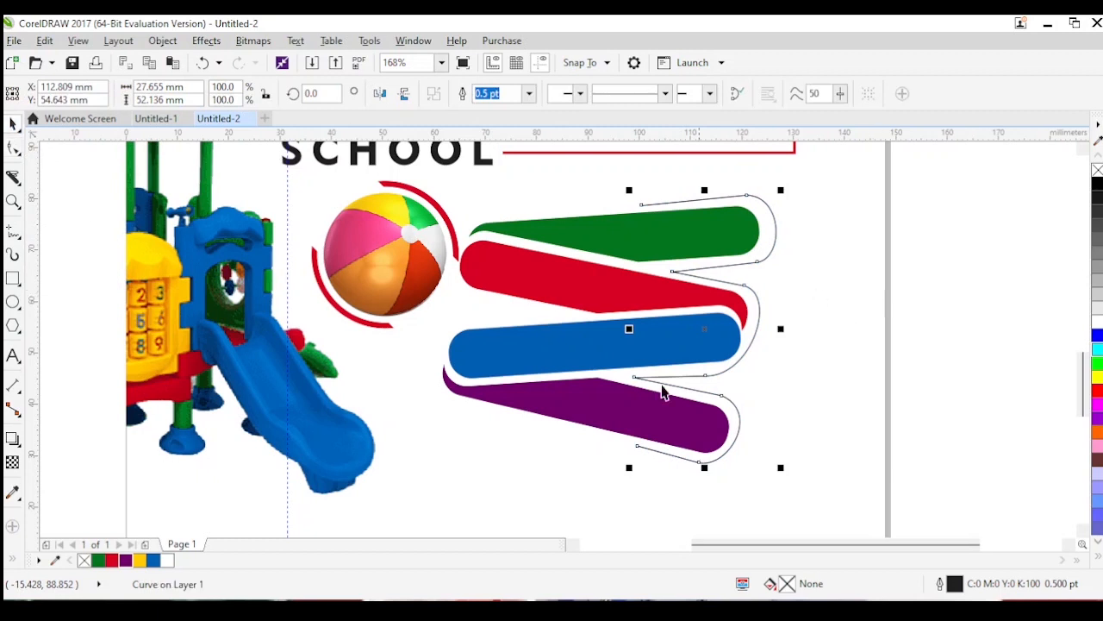
# Give the contour line a red 1.0 pt outline with rounded corners, placed behind the fill and scaling with the object.
pyautogui.rightClick(113, 561)
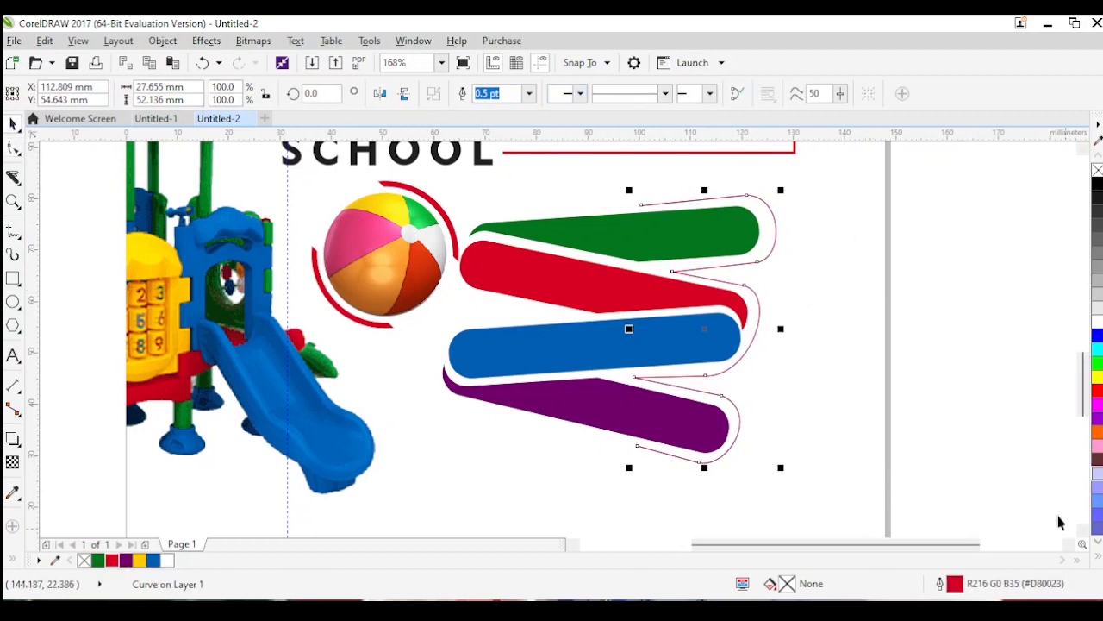
pyautogui.press('F12')
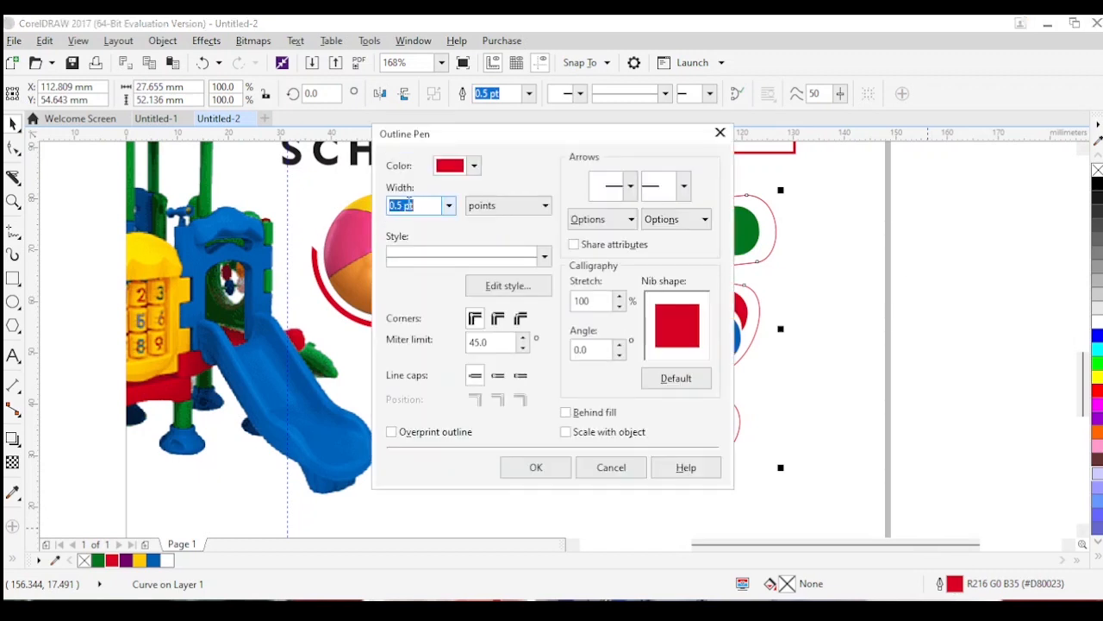
pyautogui.click(448, 205)
pyautogui.click(399, 272)
pyautogui.click(587, 433)
pyautogui.click(585, 413)
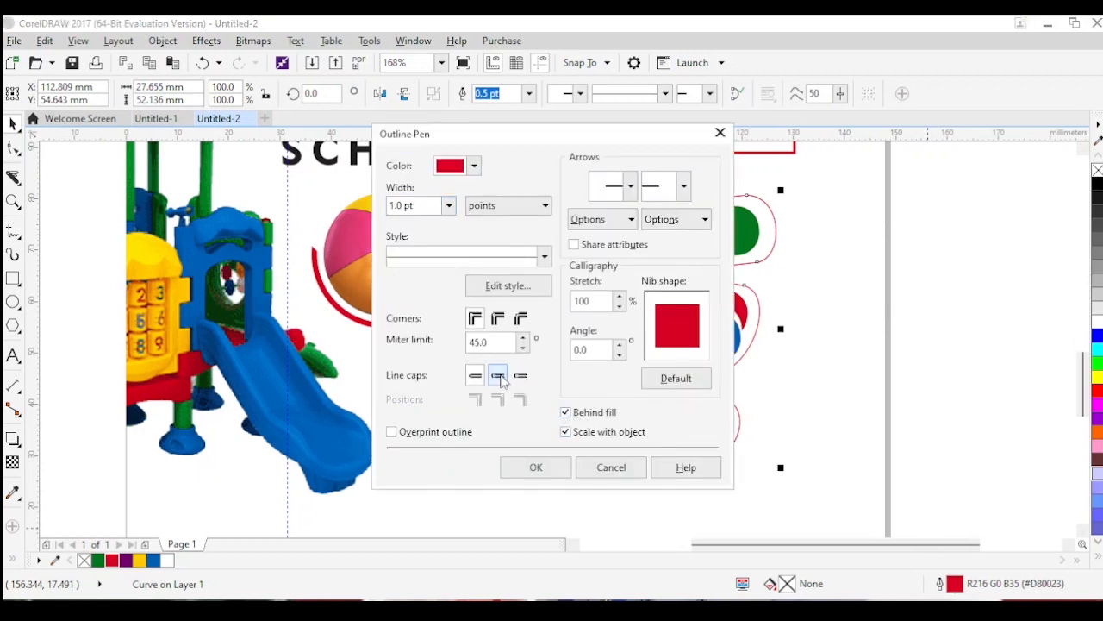
pyautogui.click(497, 318)
pyautogui.click(535, 466)
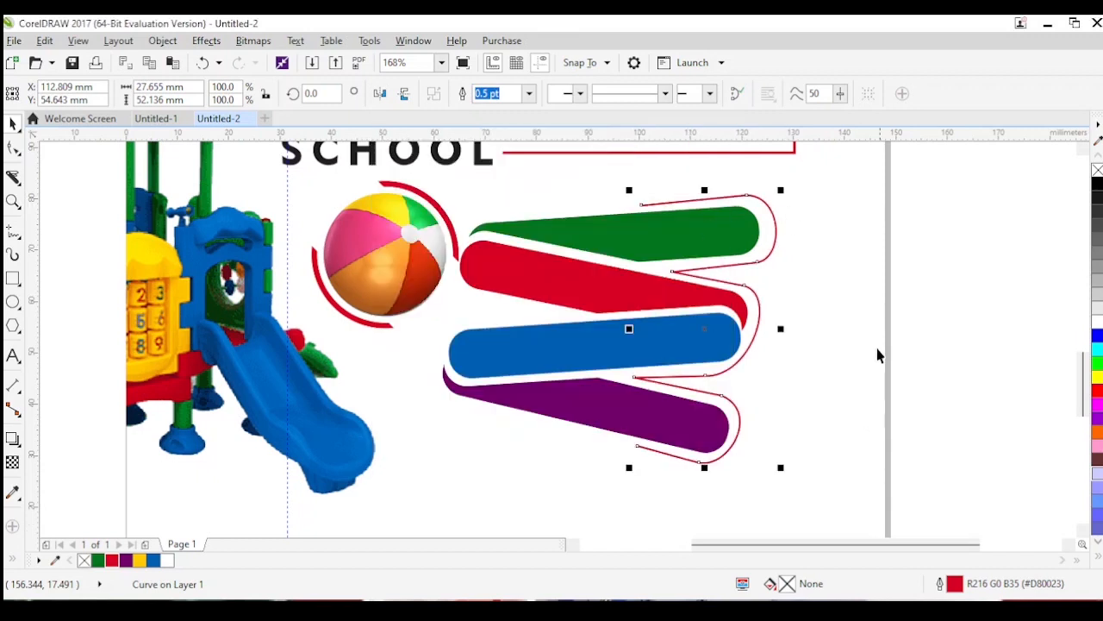
pyautogui.click(744, 423)
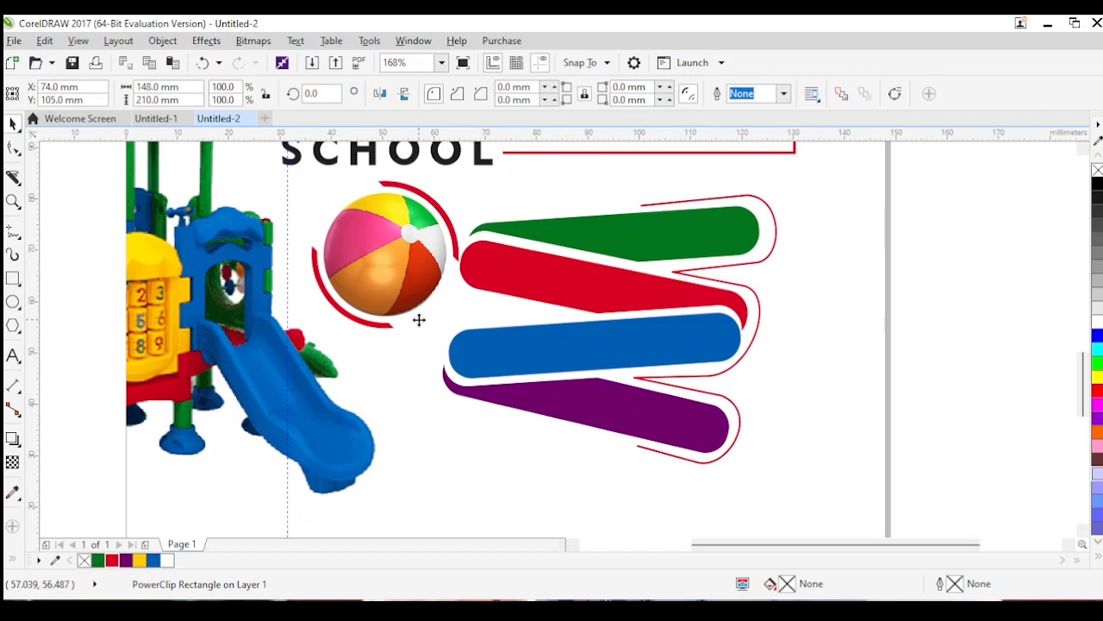
pyautogui.click(890, 348)
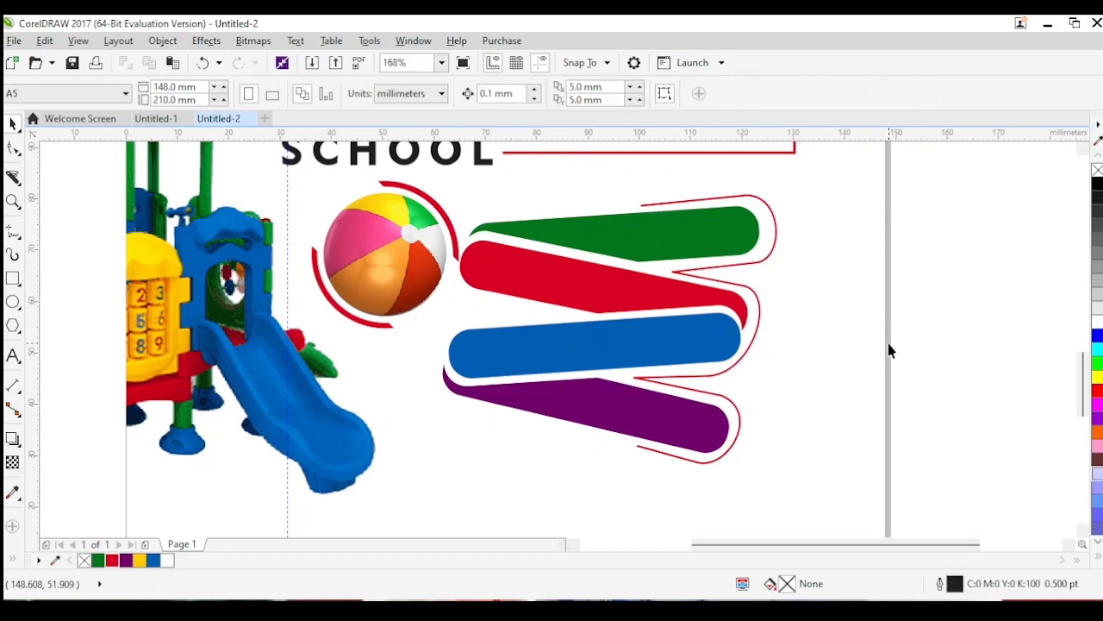
# Review the whole flyer page and compare it with the reference flyer in Untitled-1.
pyautogui.scroll(-3, 888, 343)
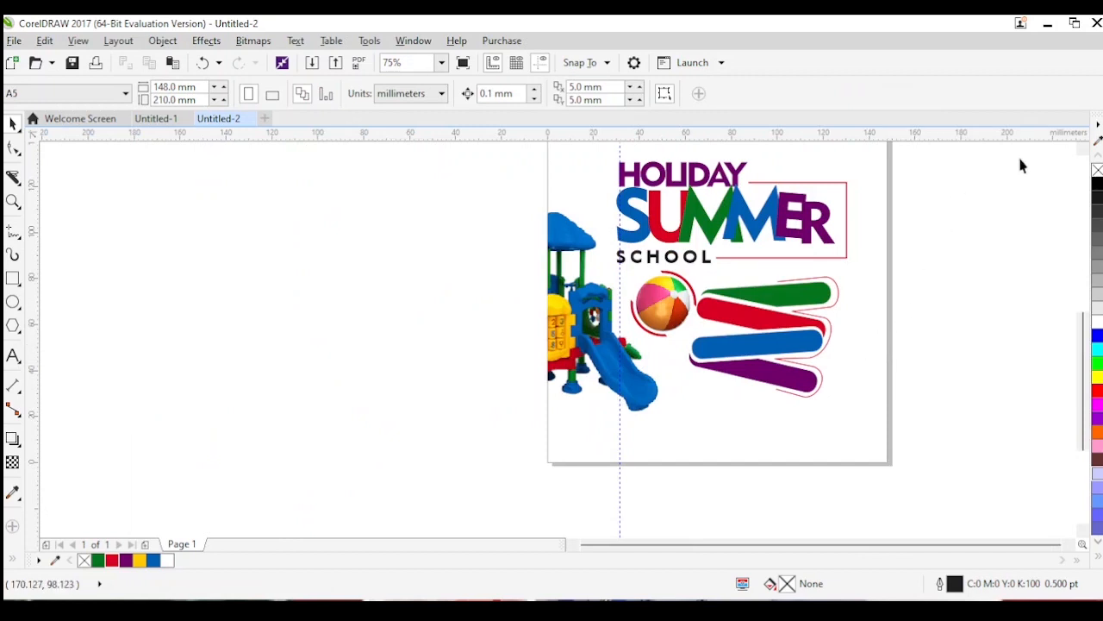
pyautogui.scroll(1, 1080, 153)
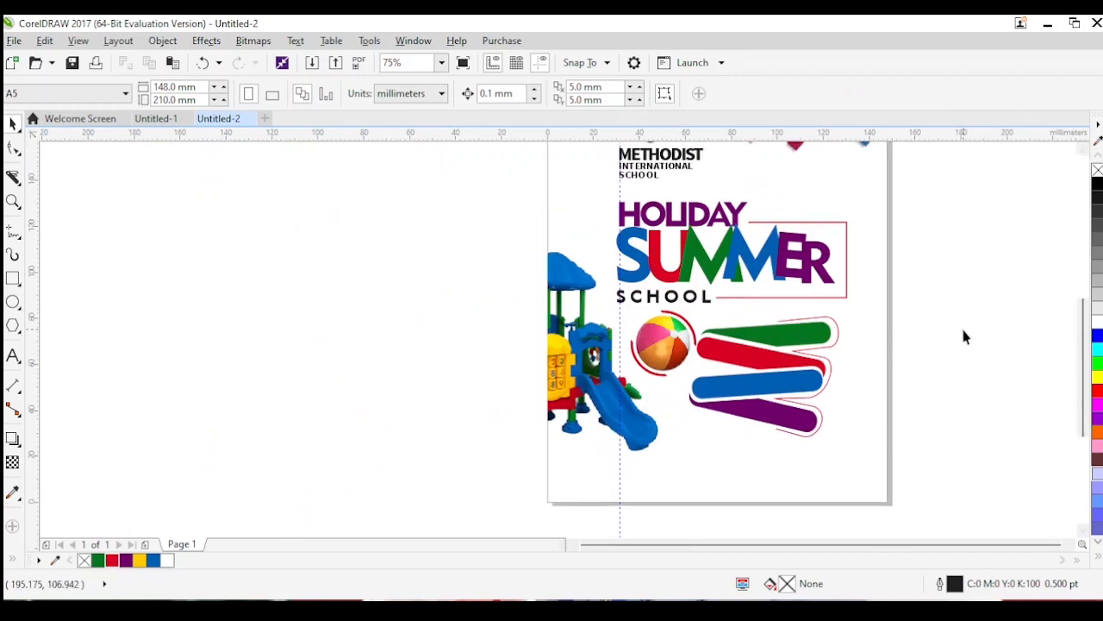
pyautogui.scroll(1, 1082, 162)
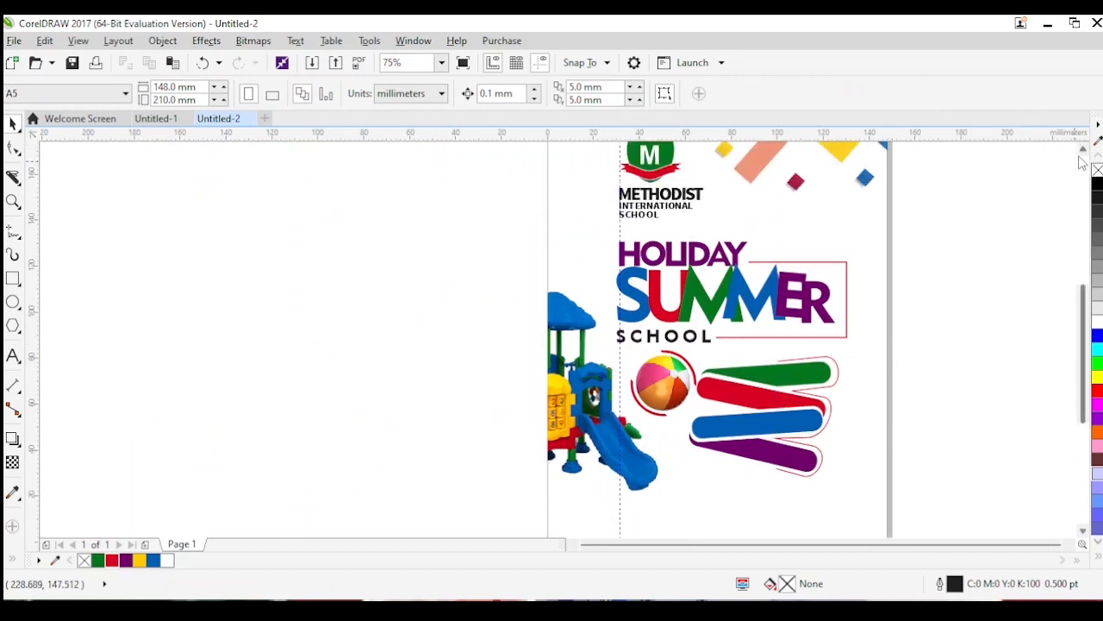
pyautogui.hotkey('shift', 'F4')
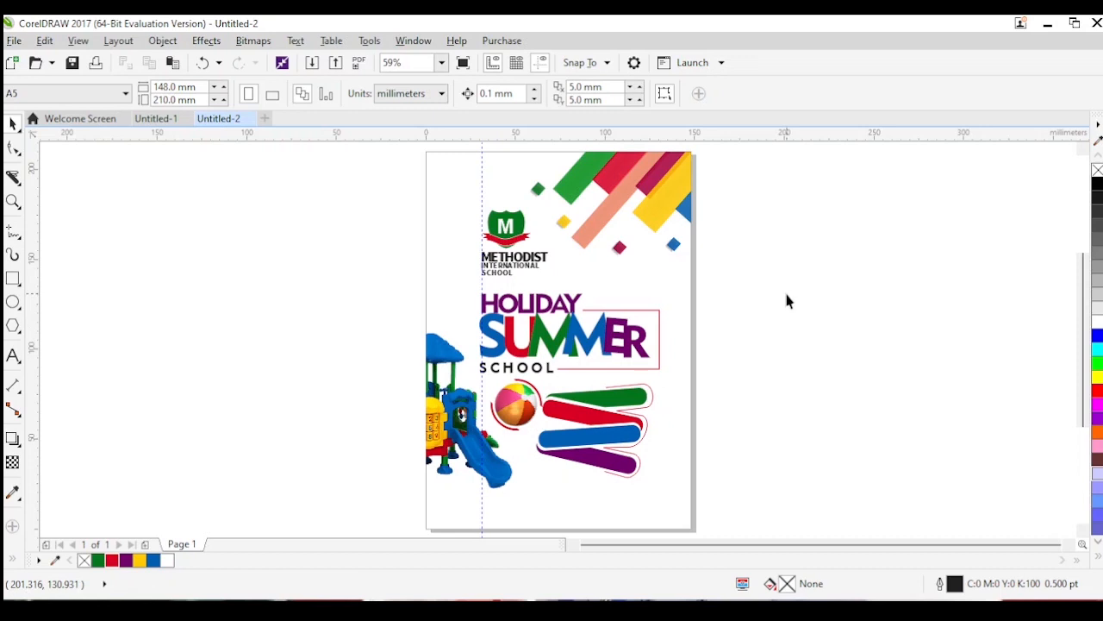
pyautogui.click(156, 119)
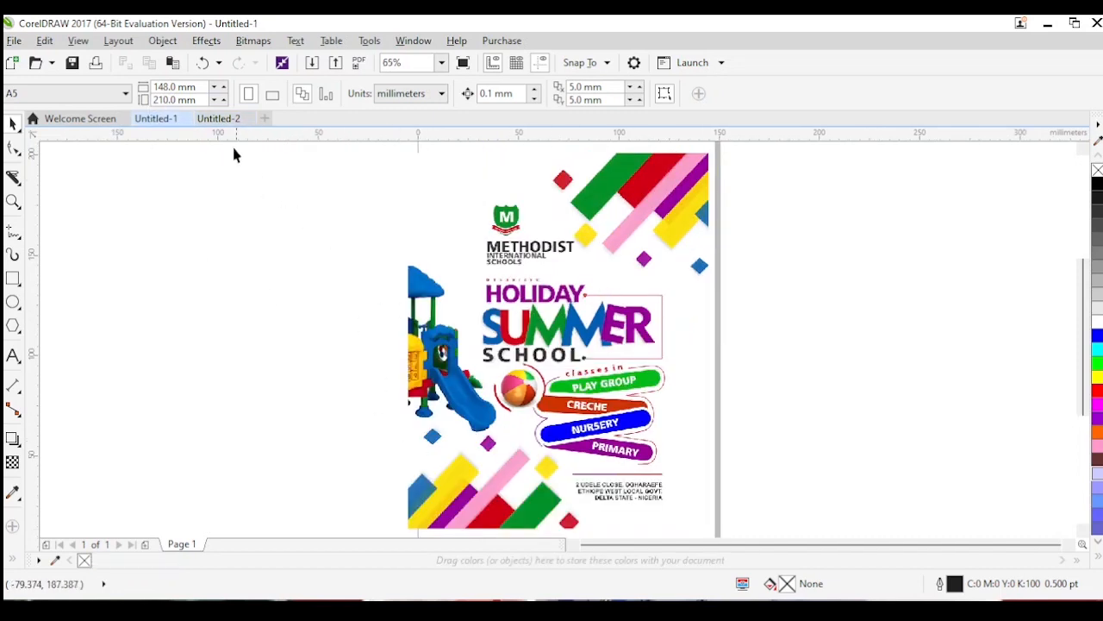
pyautogui.click(218, 120)
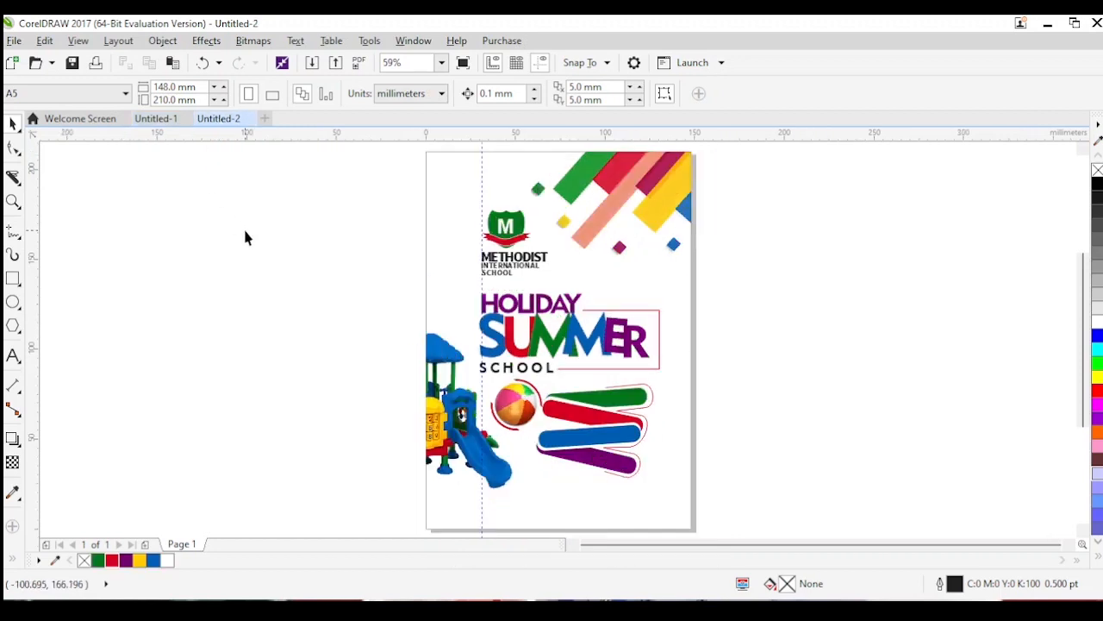